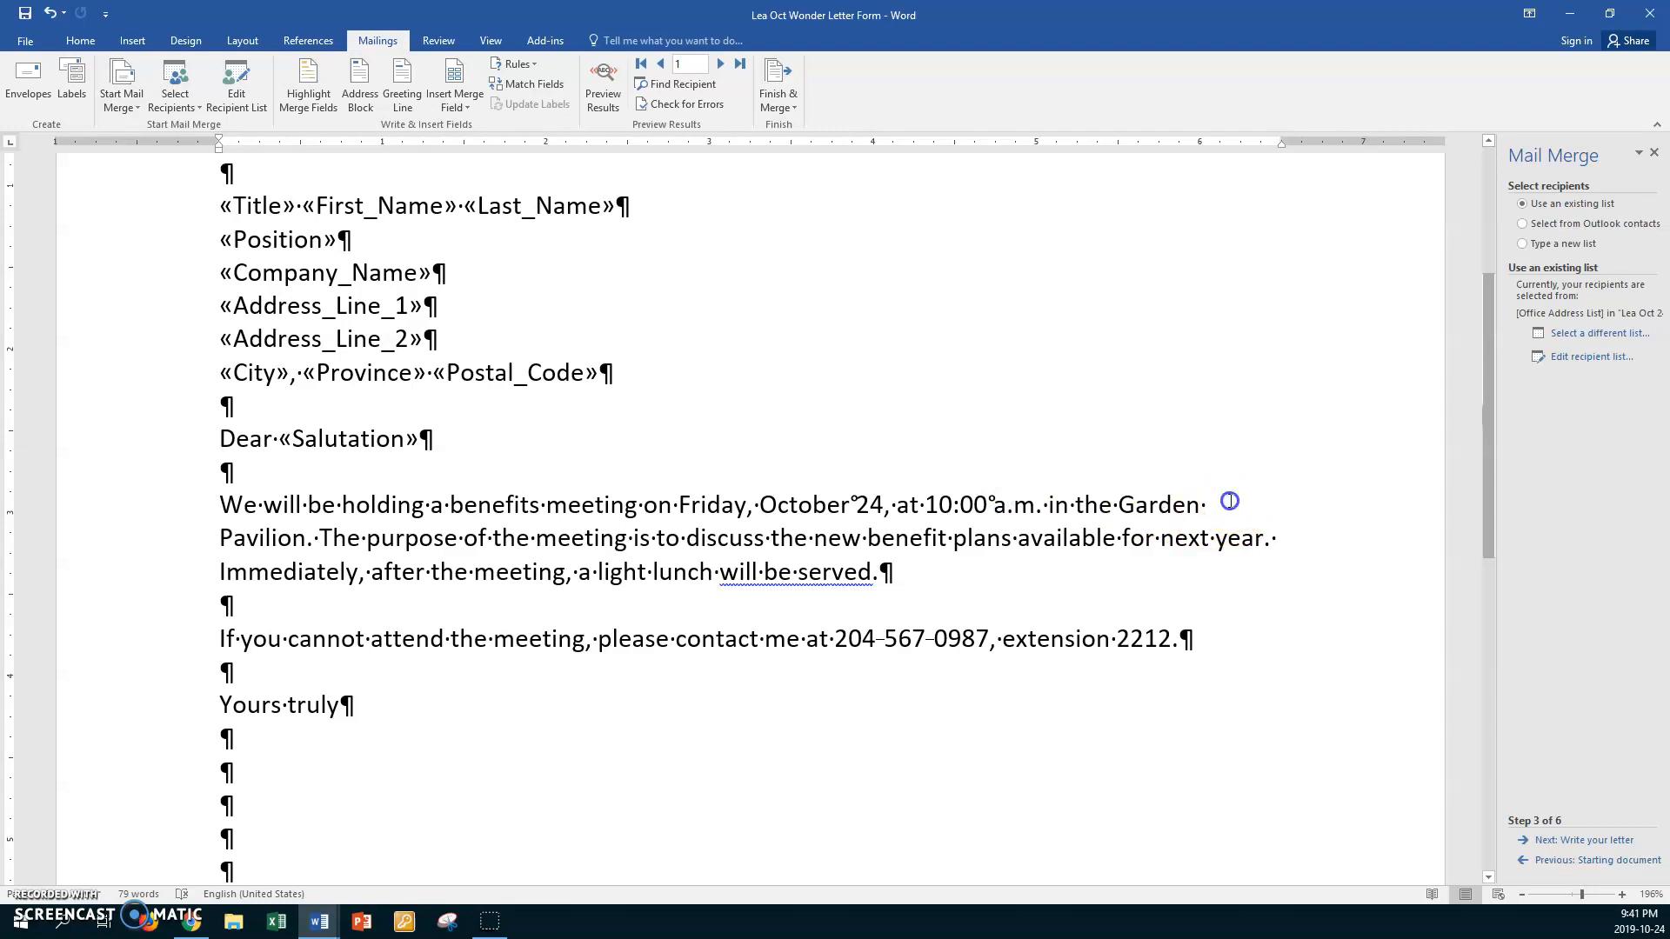
Replace the regular space between "Garden" and "Pavilion" in the first body paragraph with a nonbreaking space.
{"action": "key", "text": "BackSpace"}
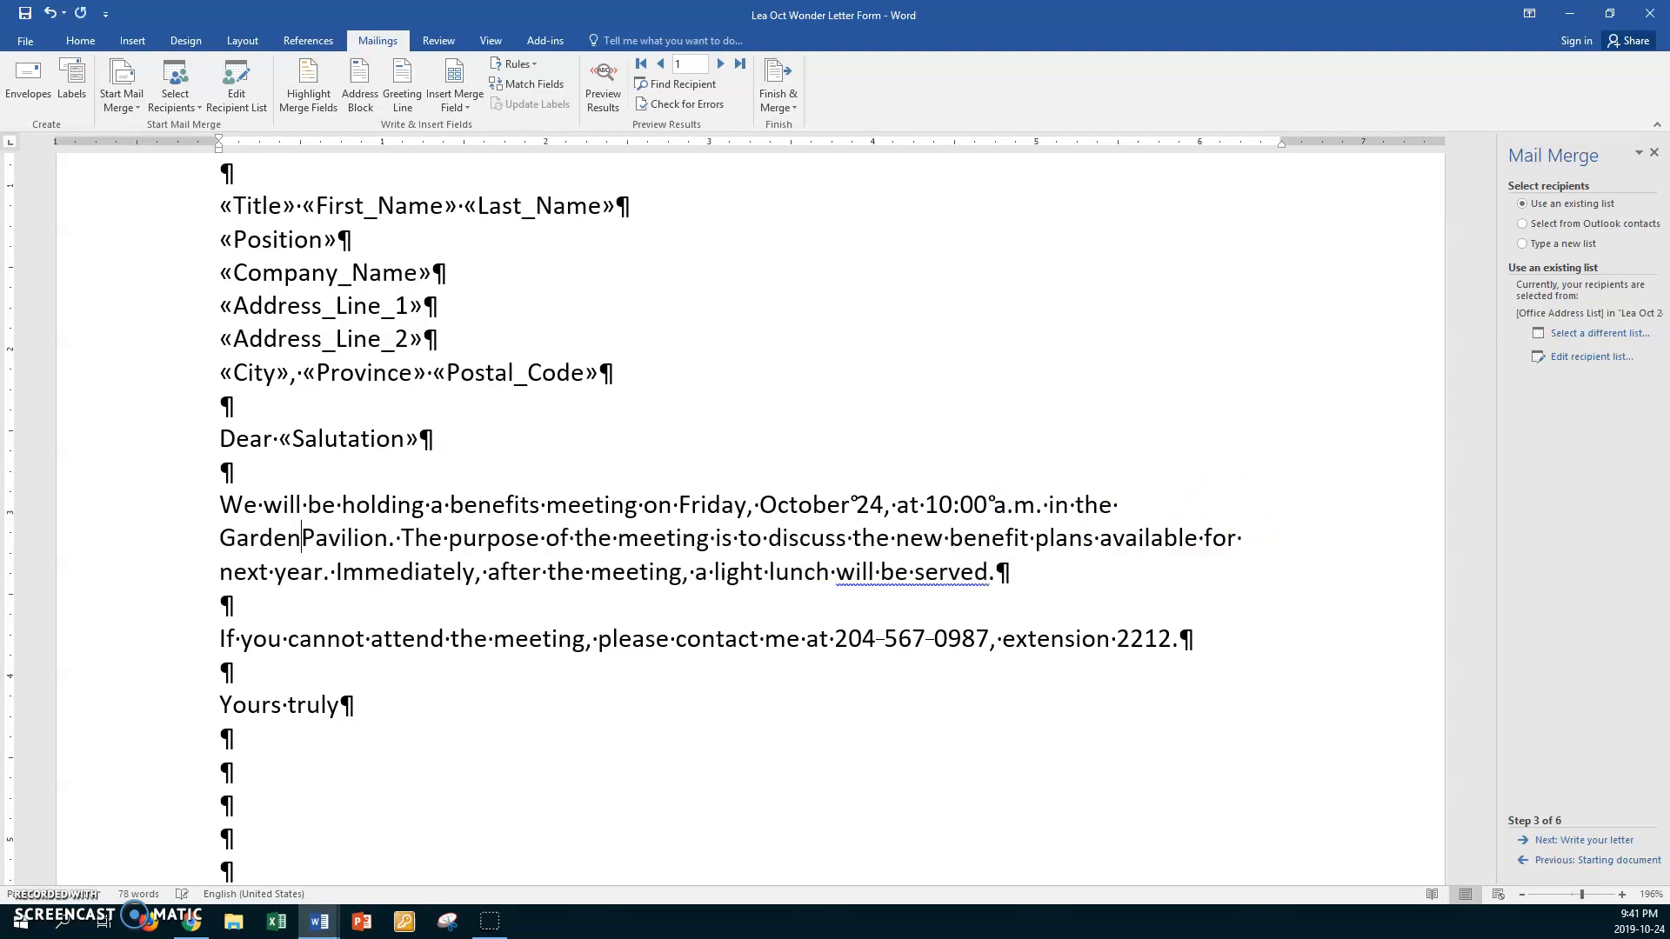
{"action": "key", "text": "ctrl+shift+space"}
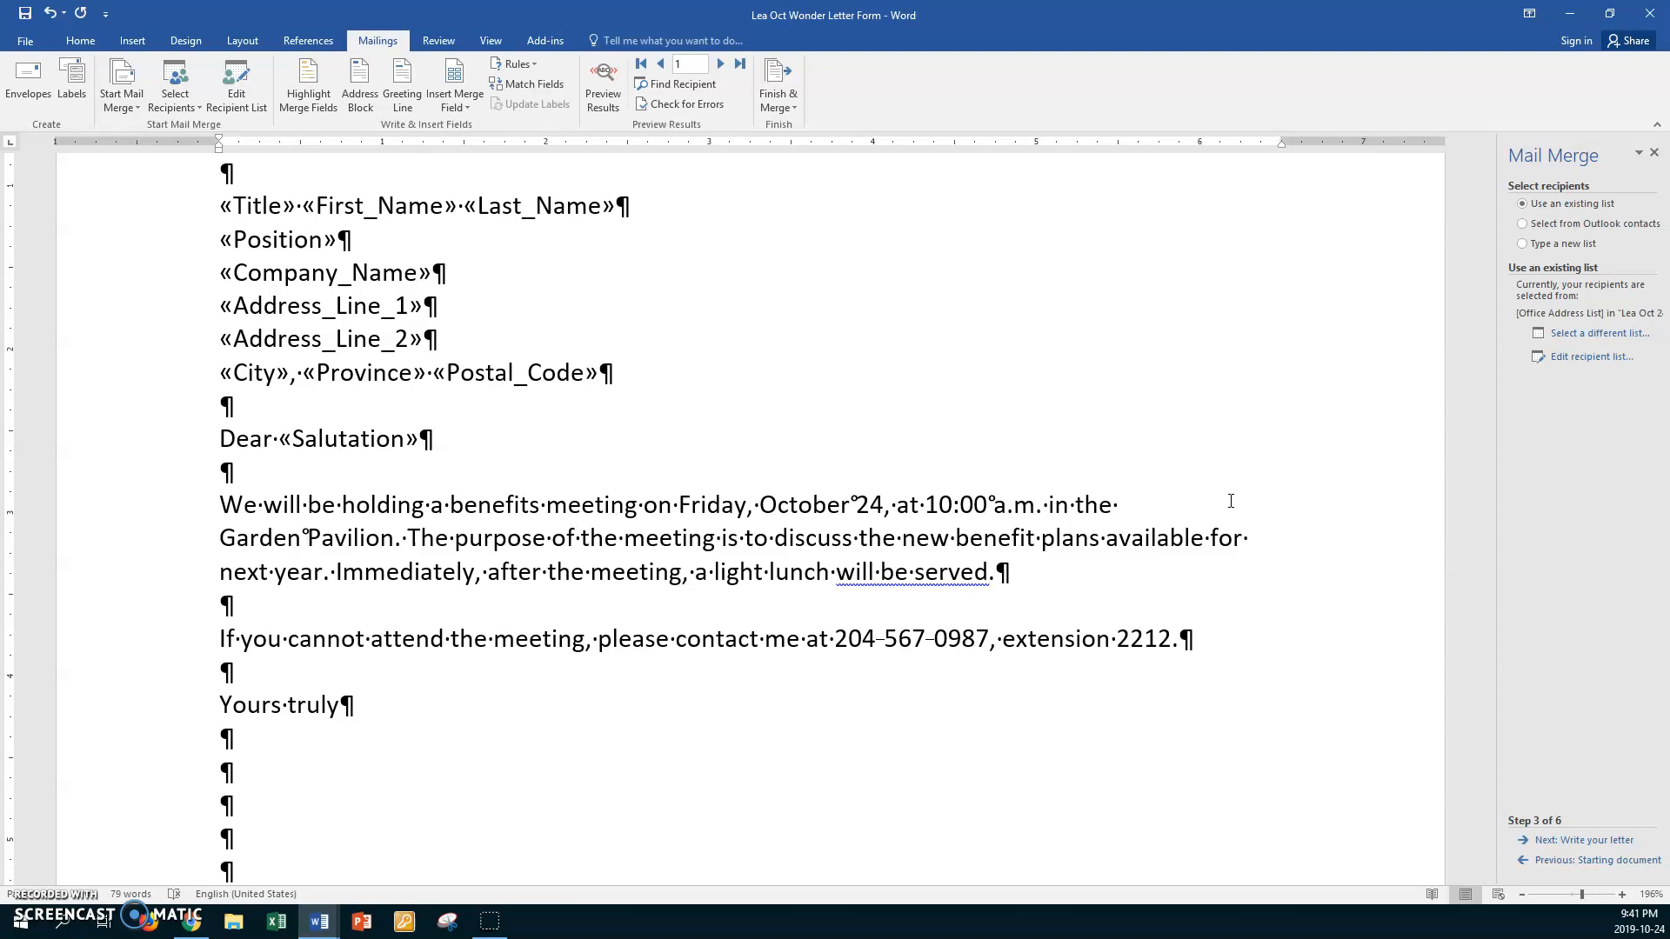
Check the hyphens in the contact phone number and the blank lines between the closing and the signature block.
{"action": "left_click", "coordinate": [888, 639]}
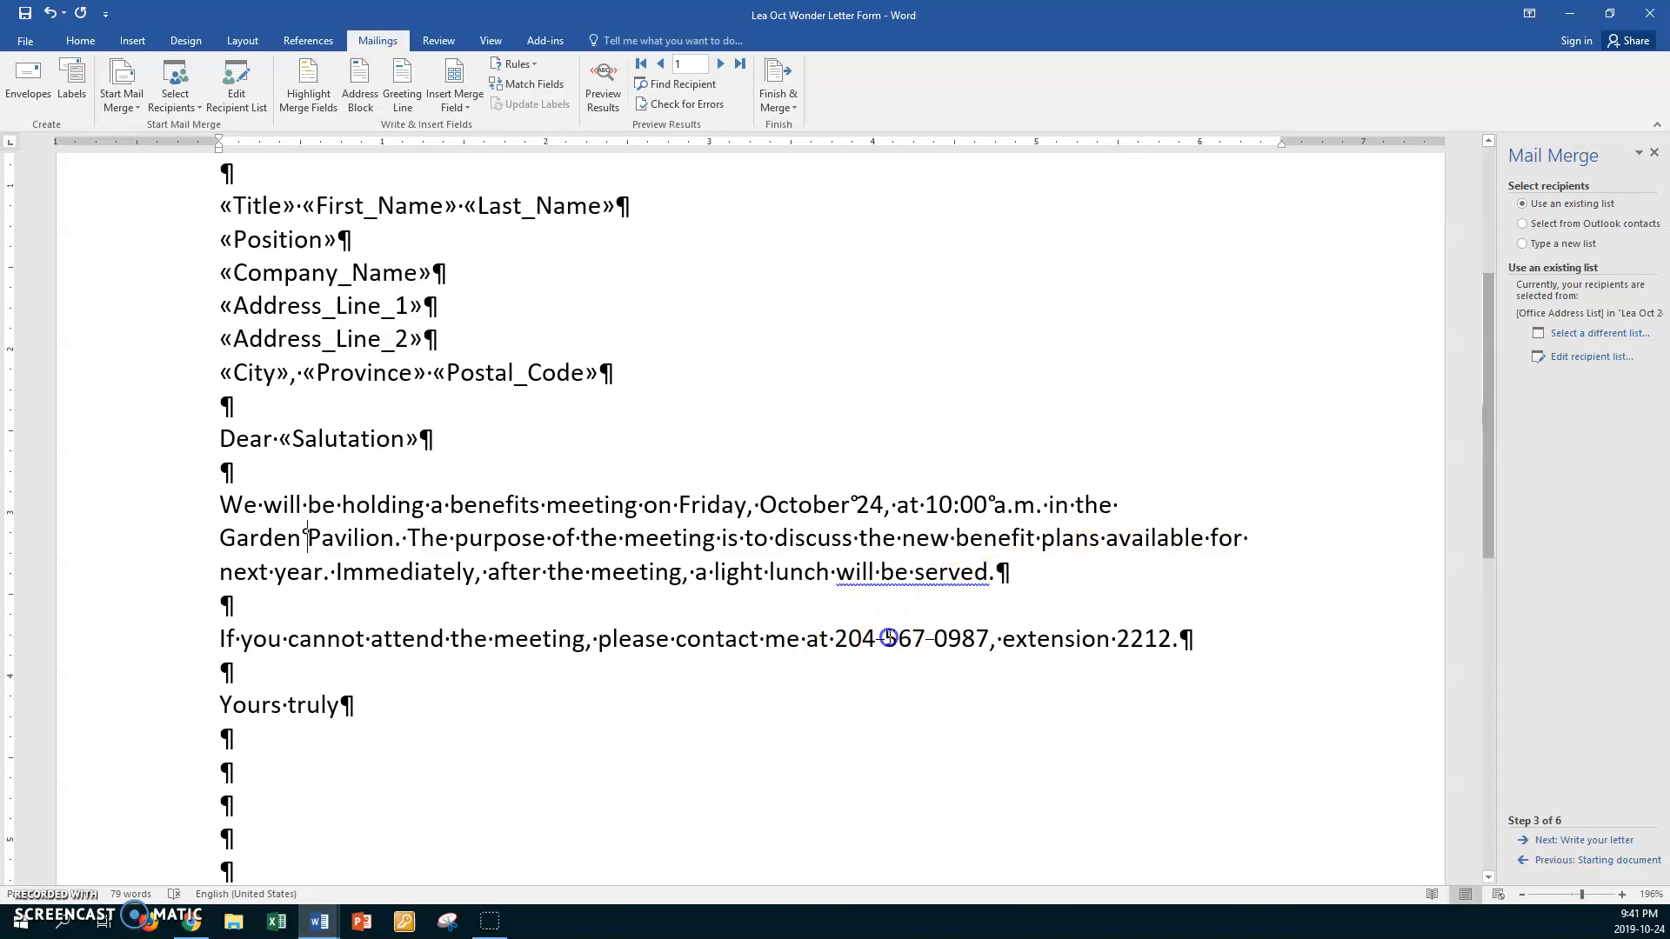
{"action": "left_click", "coordinate": [932, 641]}
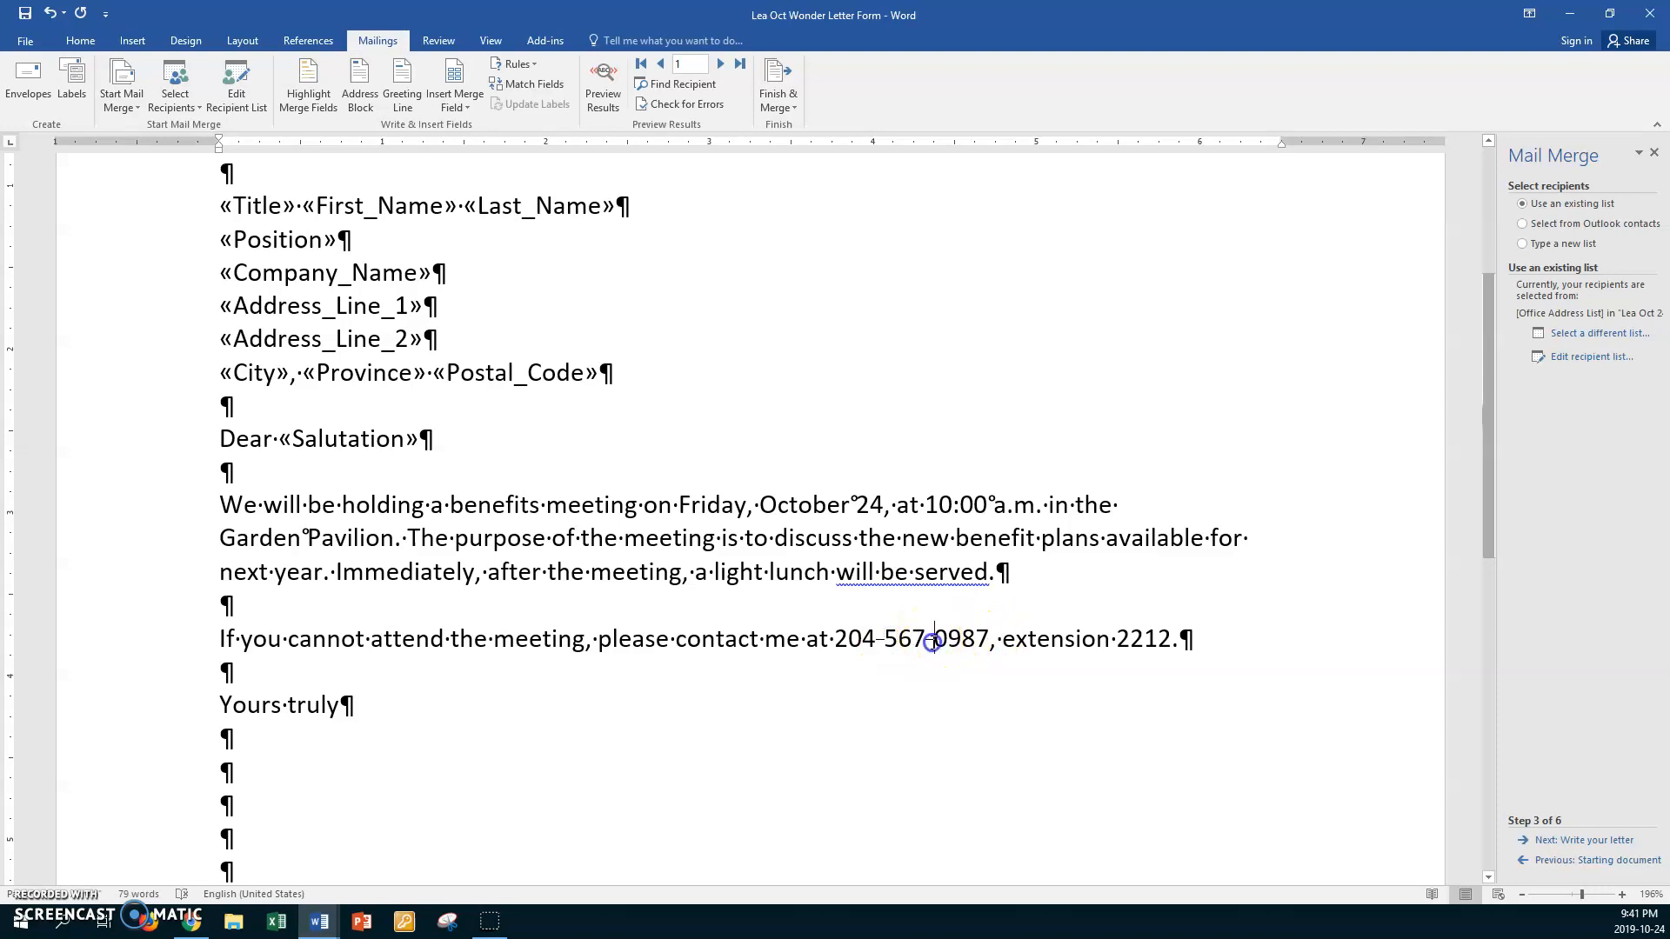
{"action": "left_click", "coordinate": [464, 700]}
{"action": "scroll", "coordinate": [464, 701], "scroll_direction": "down", "scroll_amount": 2}
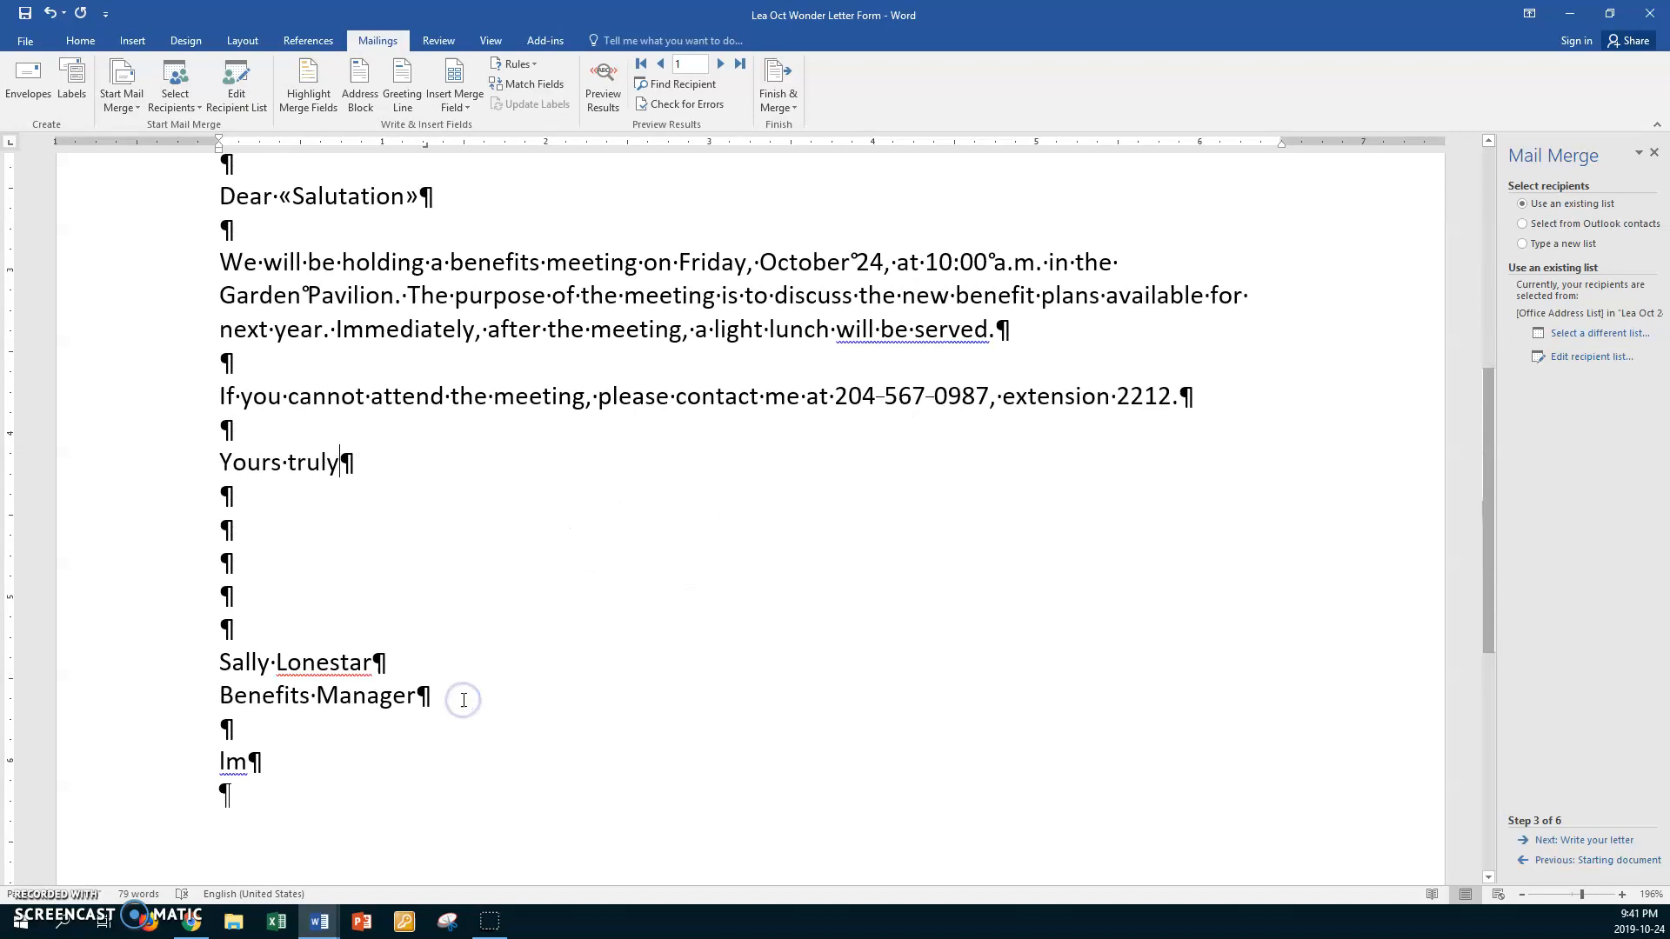
{"action": "scroll", "coordinate": [463, 699], "scroll_direction": "down", "scroll_amount": 1}
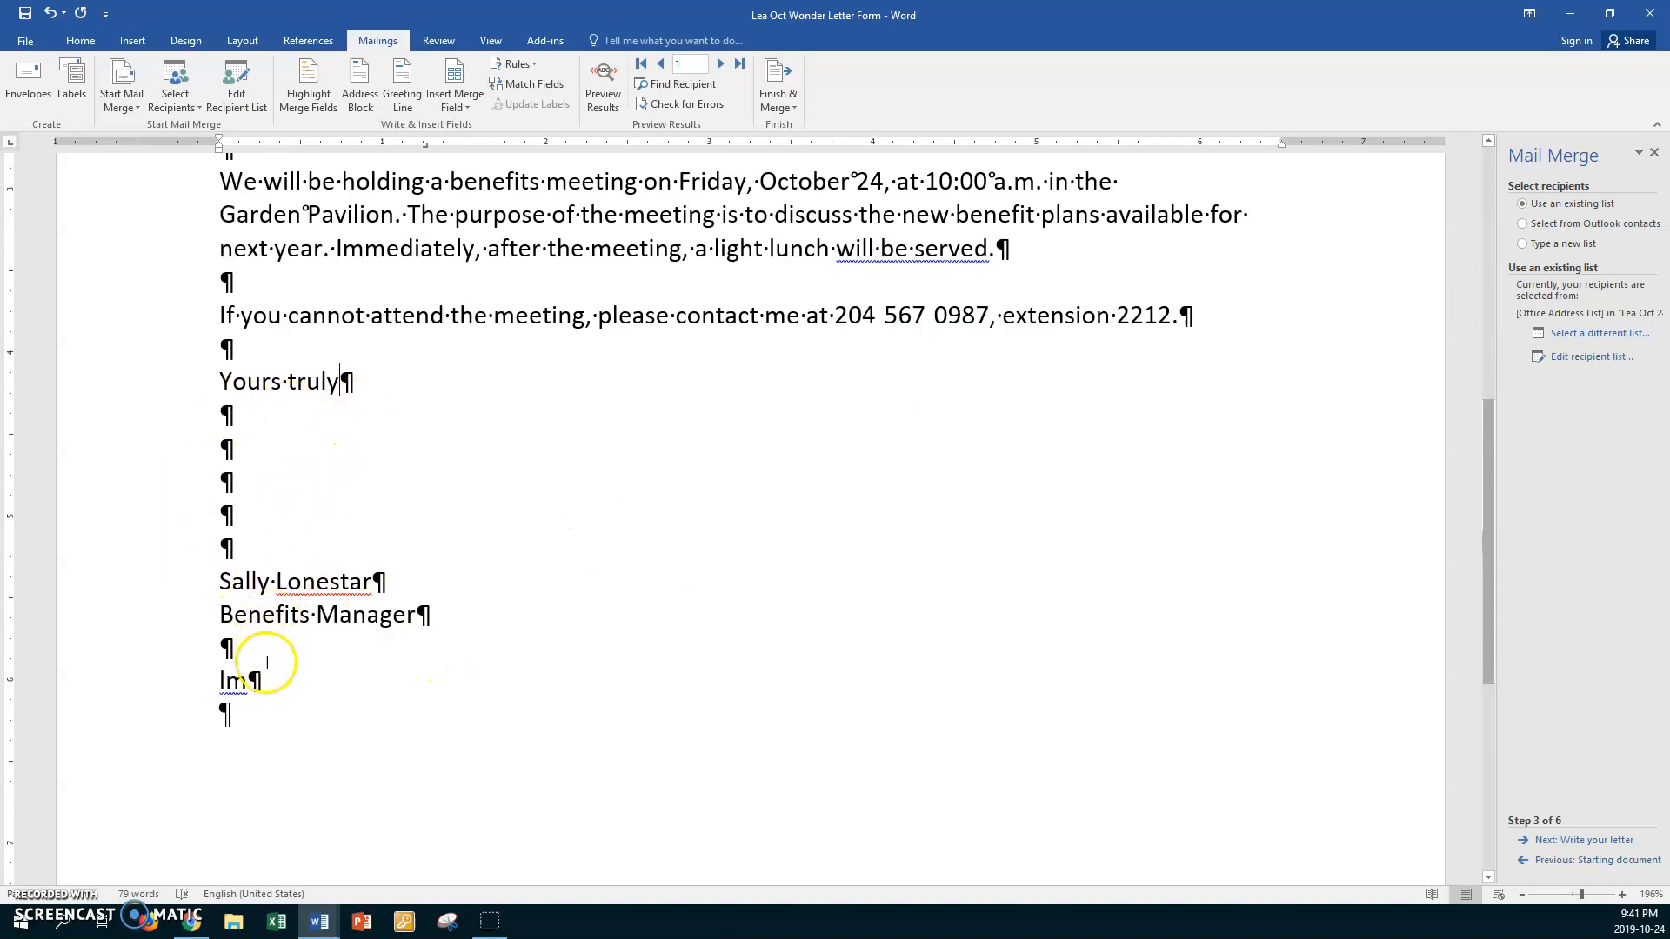
{"action": "left_click", "coordinate": [393, 483]}
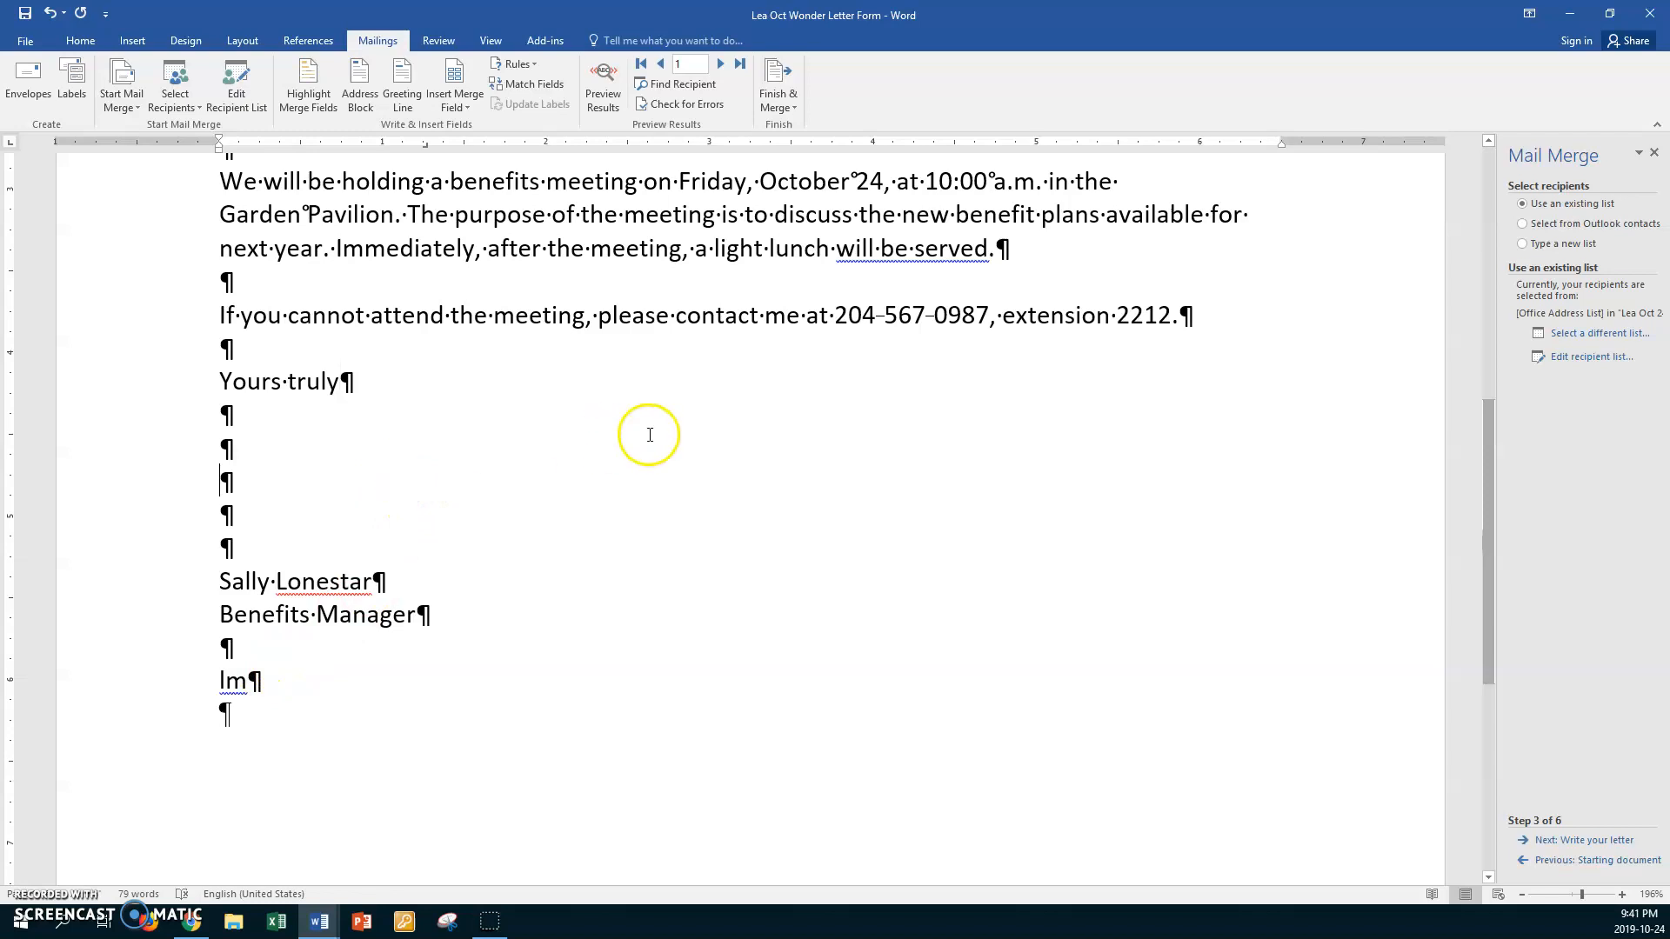
Set custom page margins for the whole document with a 2.5-inch top margin and a 0.5-inch bottom margin.
{"action": "scroll", "coordinate": [648, 435], "scroll_direction": "up", "scroll_amount": 8}
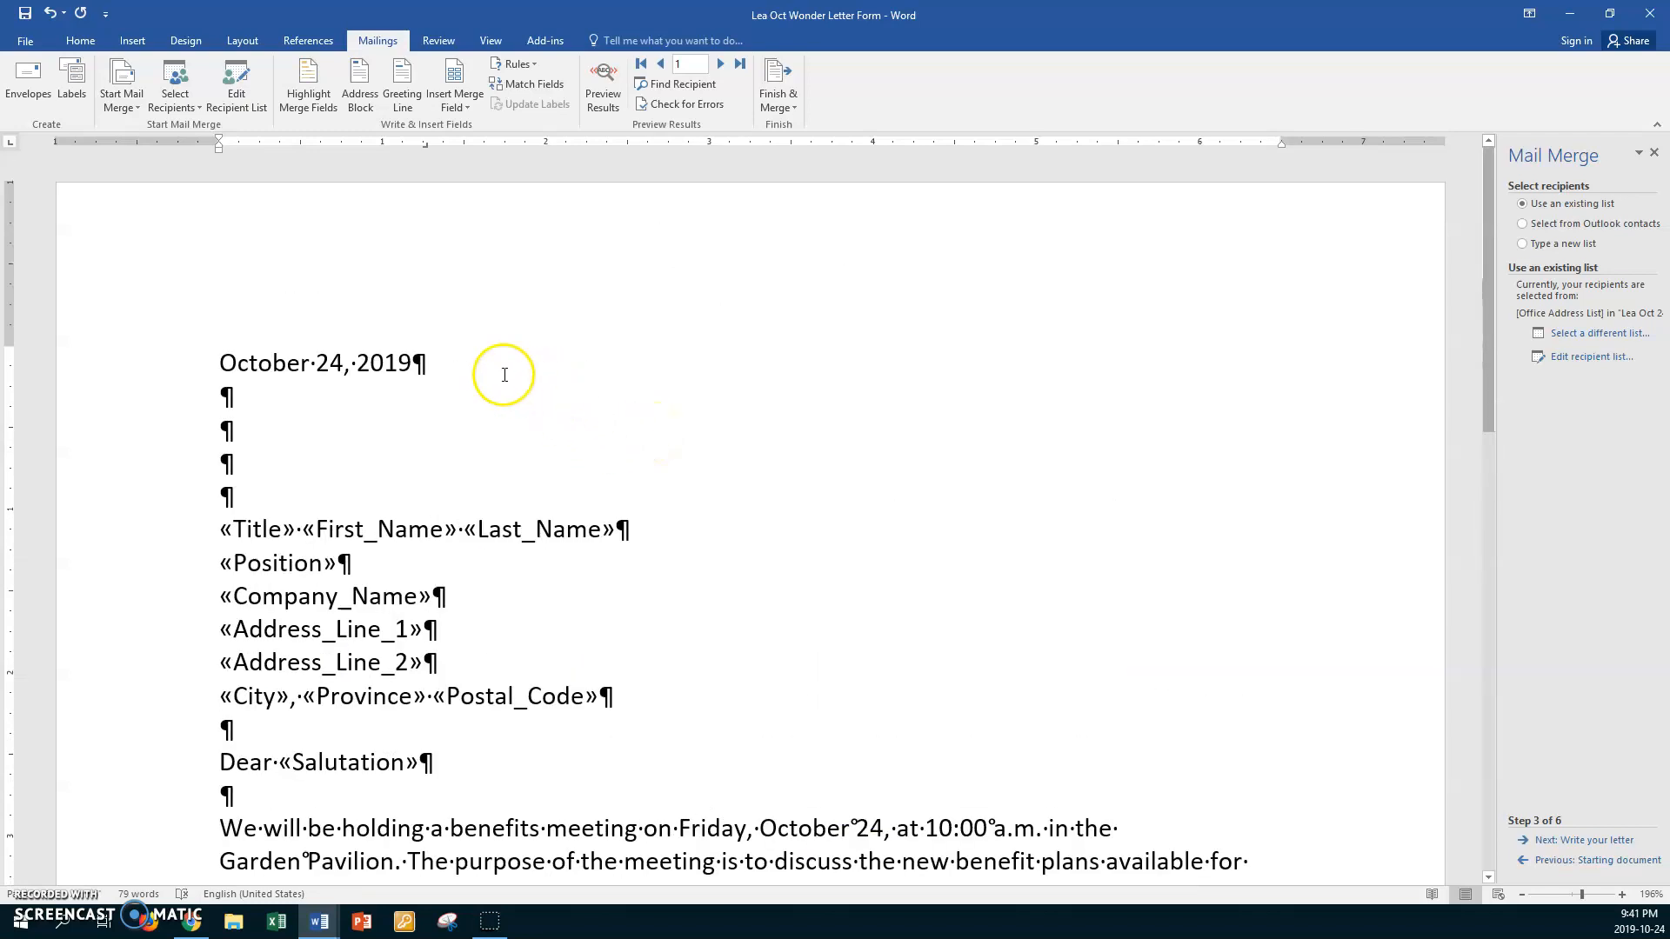
{"action": "left_click", "coordinate": [241, 41]}
{"action": "left_click", "coordinate": [23, 94]}
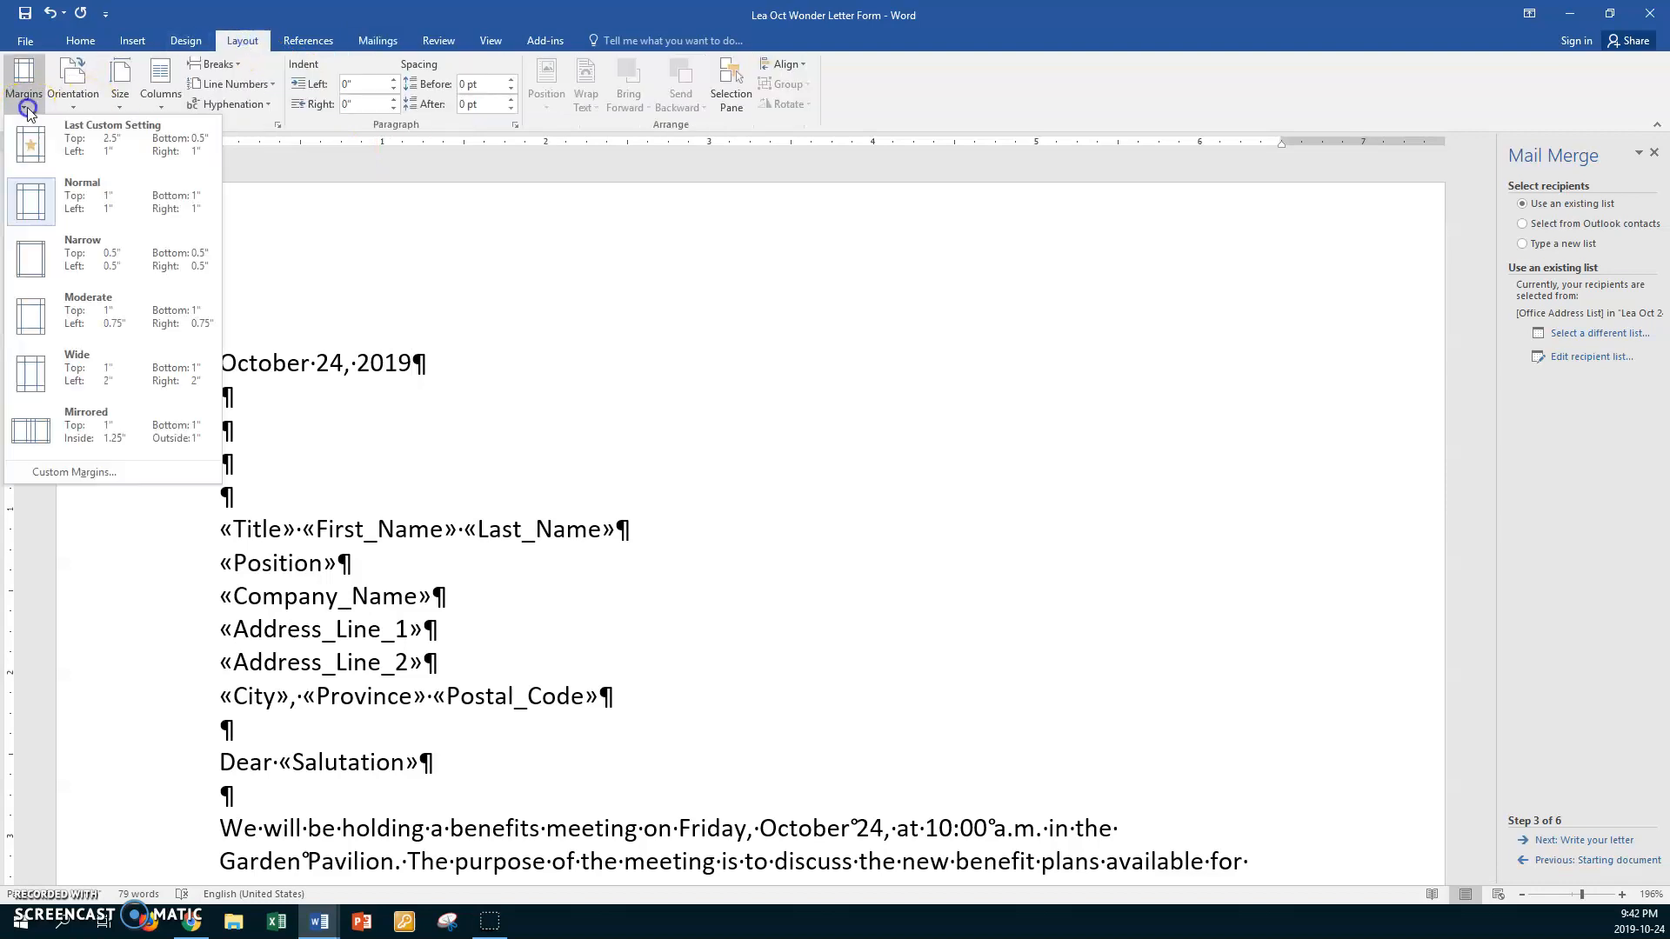
{"action": "left_click", "coordinate": [61, 474]}
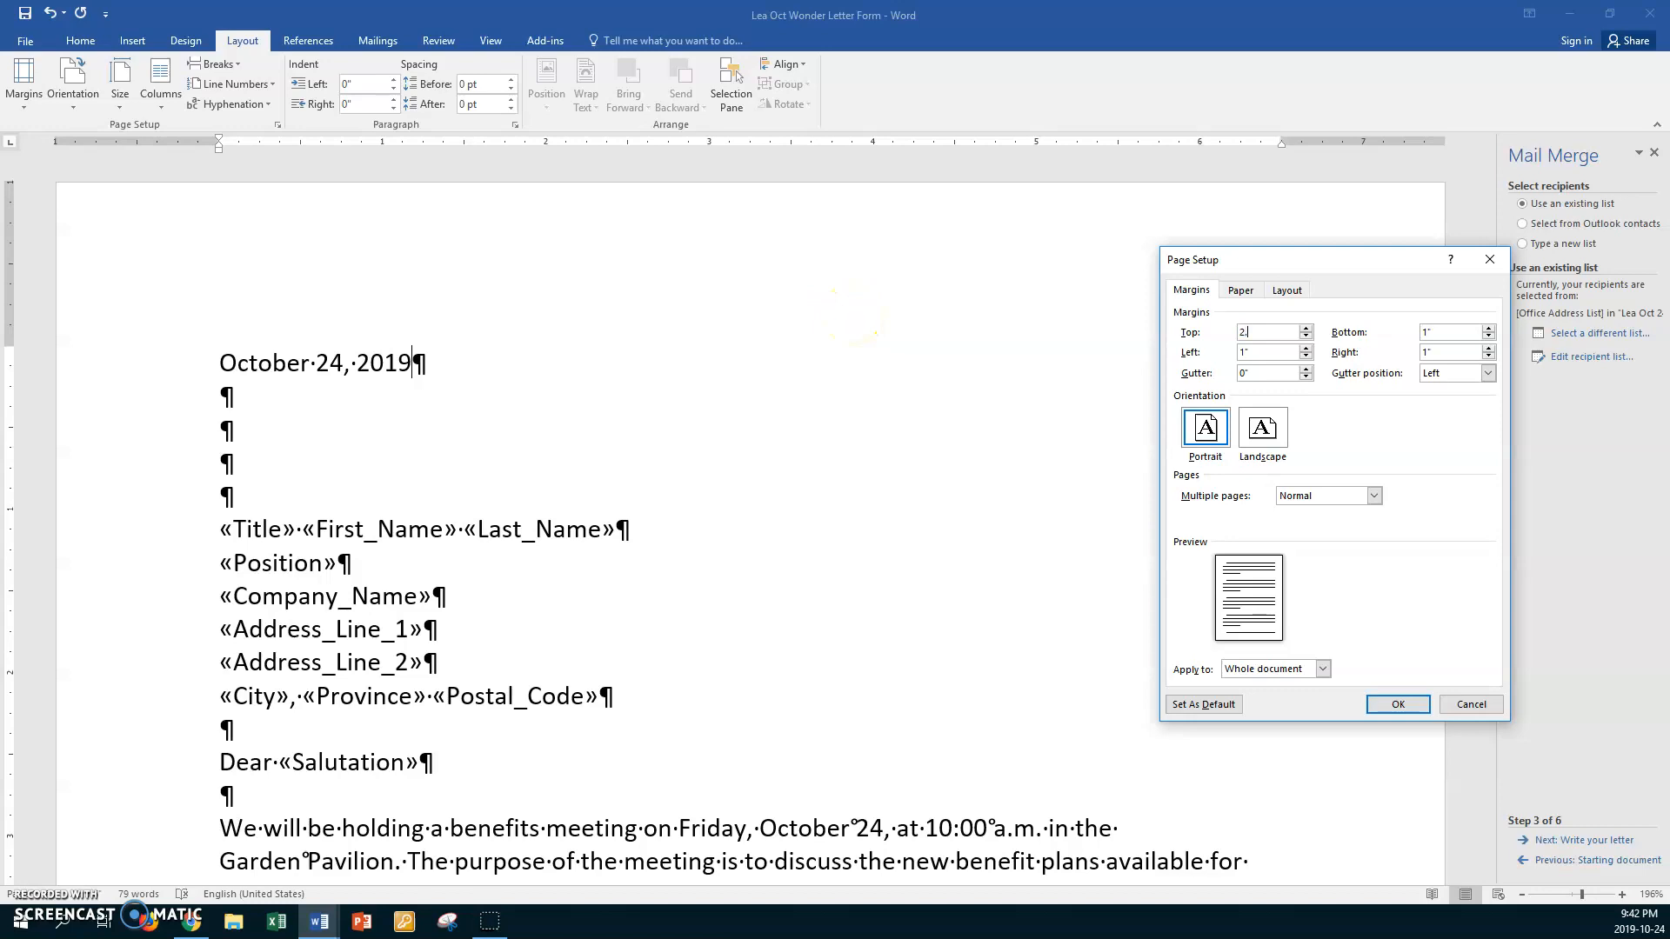
{"action": "key", "text": "Tab"}
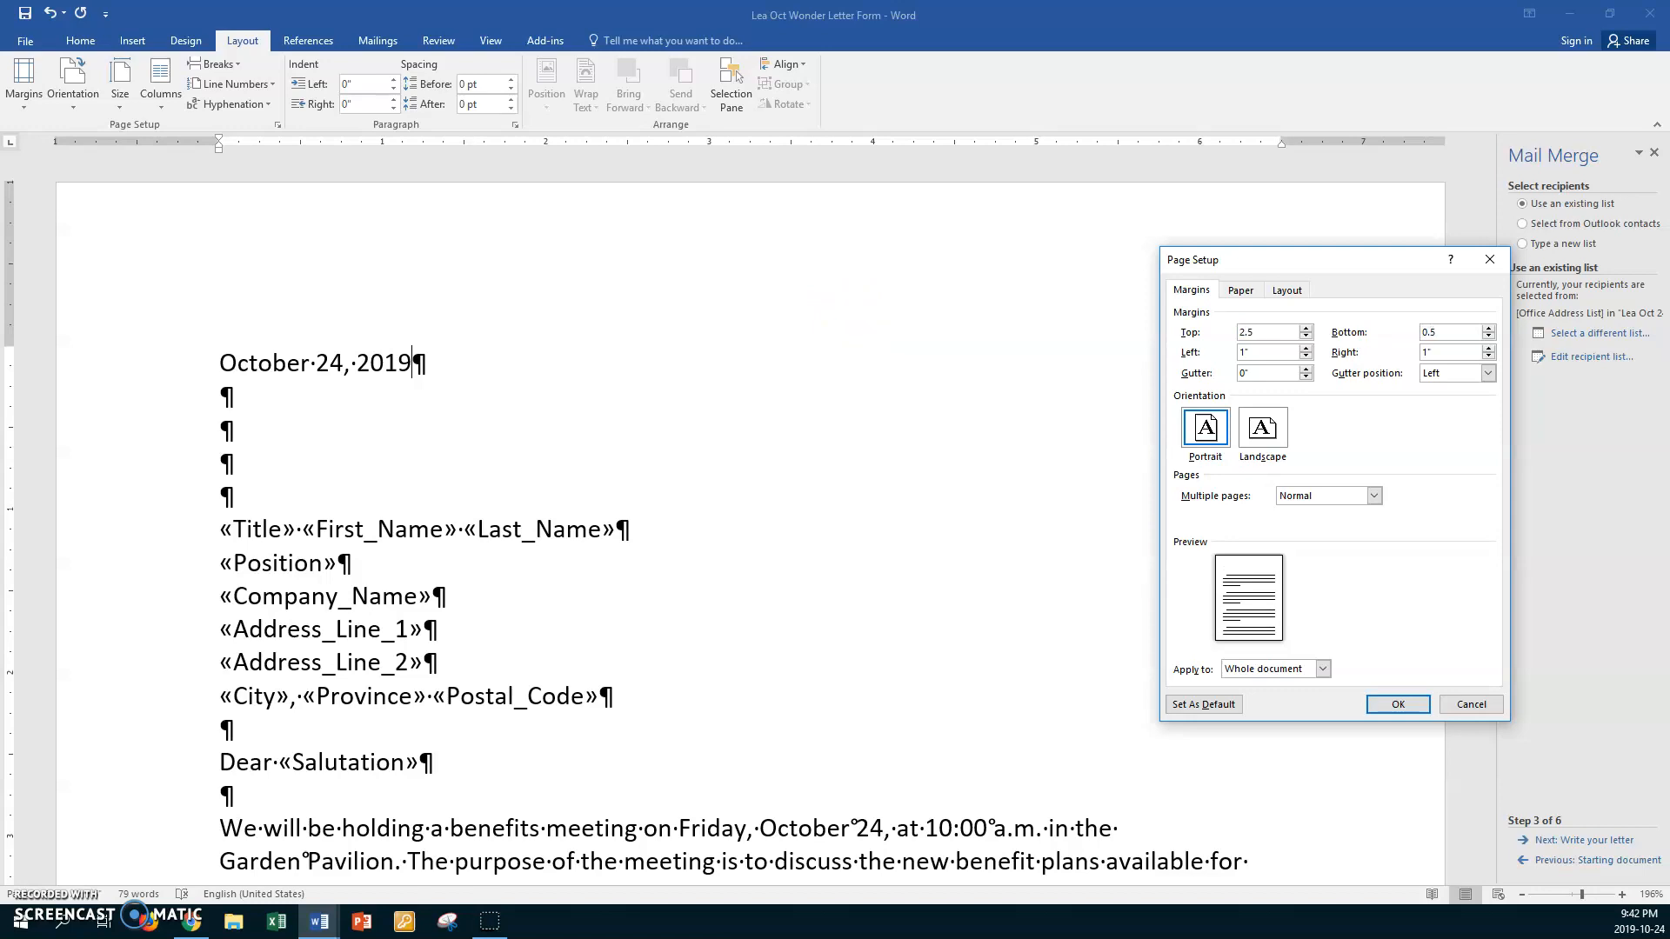
{"action": "left_click", "coordinate": [1379, 703]}
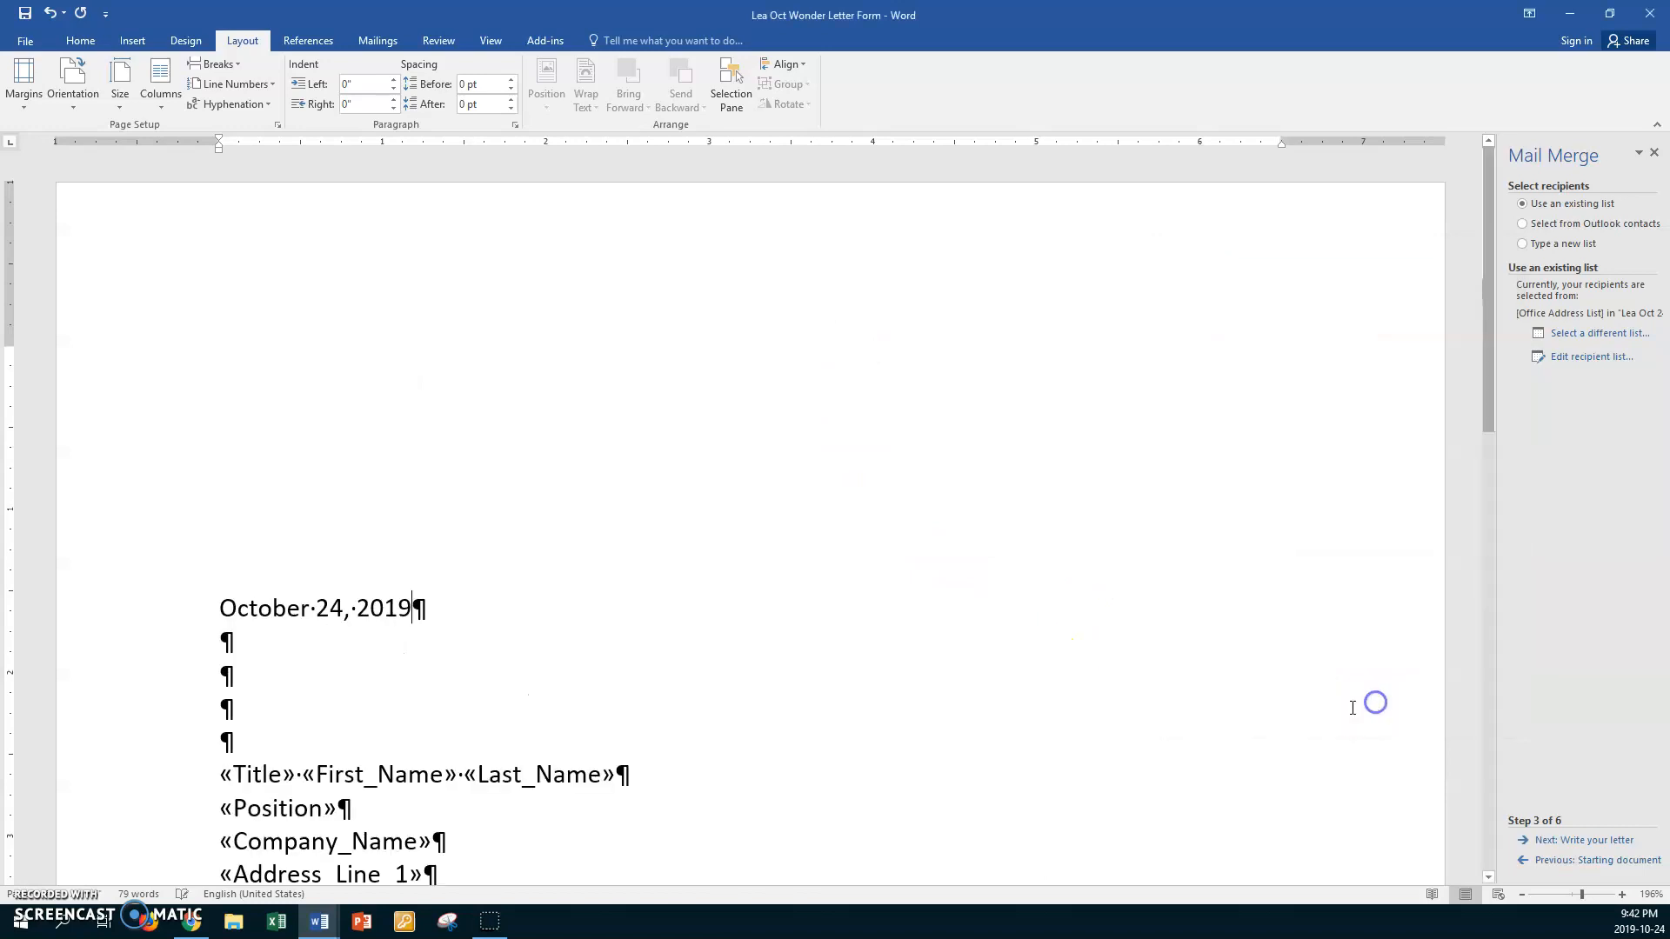
Check the end of the letter and advance the mail merge from selecting recipients to previewing the letters.
{"action": "scroll", "coordinate": [1000, 609], "scroll_direction": "down", "scroll_amount": 8}
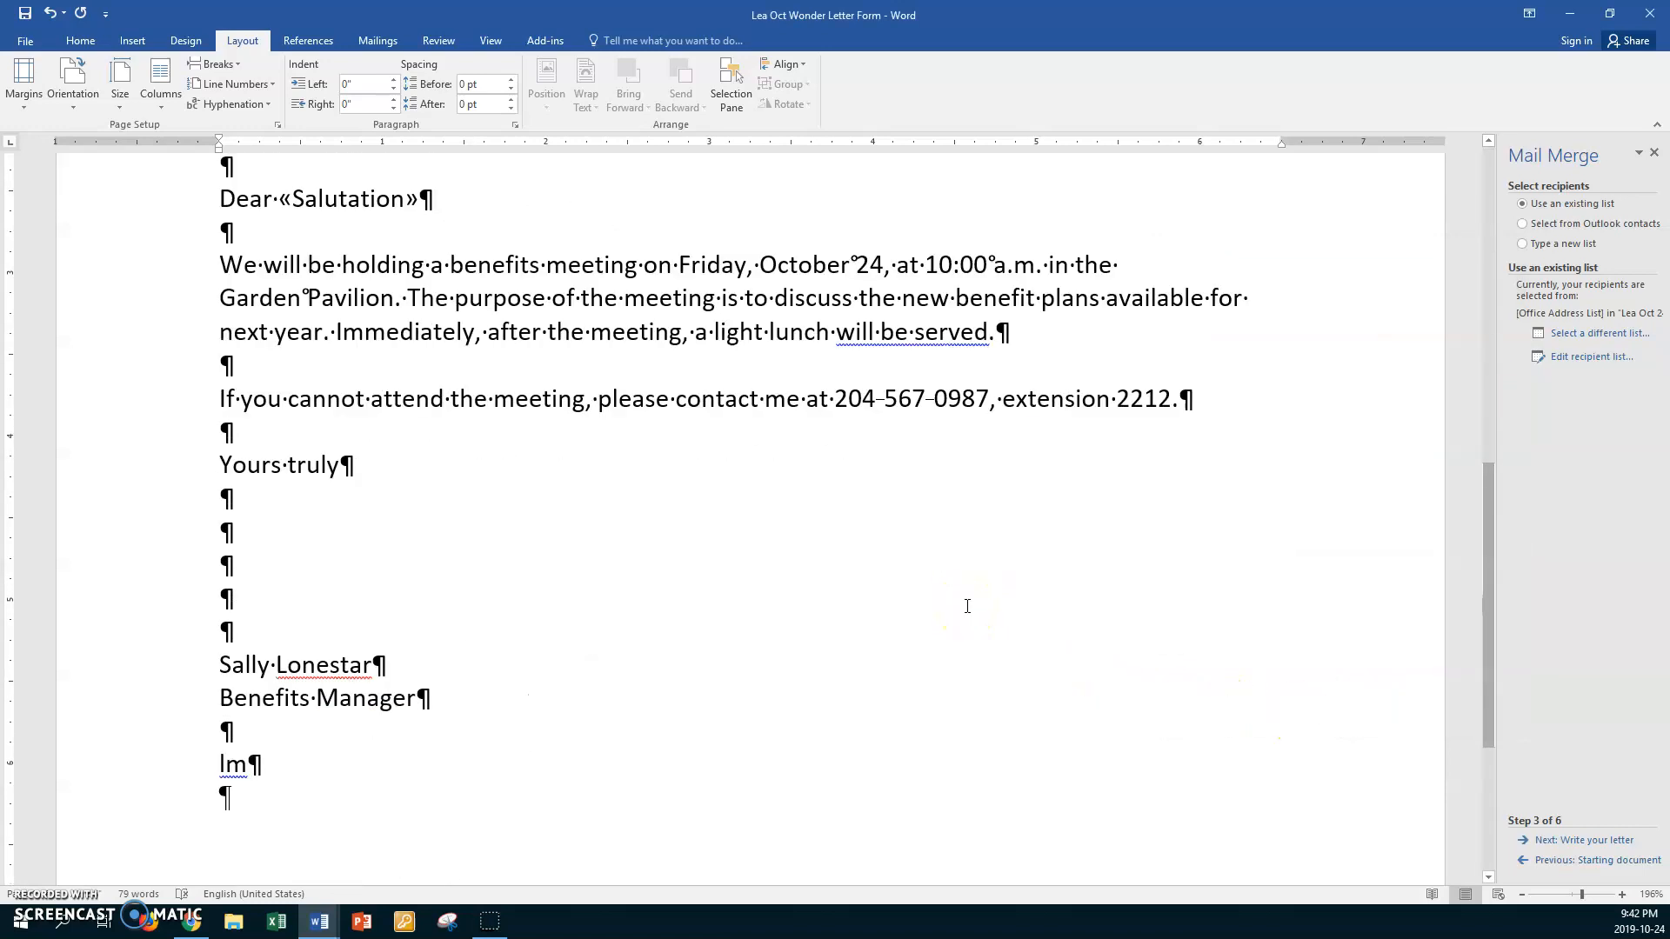
{"action": "scroll", "coordinate": [967, 606], "scroll_direction": "down", "scroll_amount": 3}
{"action": "left_click", "coordinate": [500, 400]}
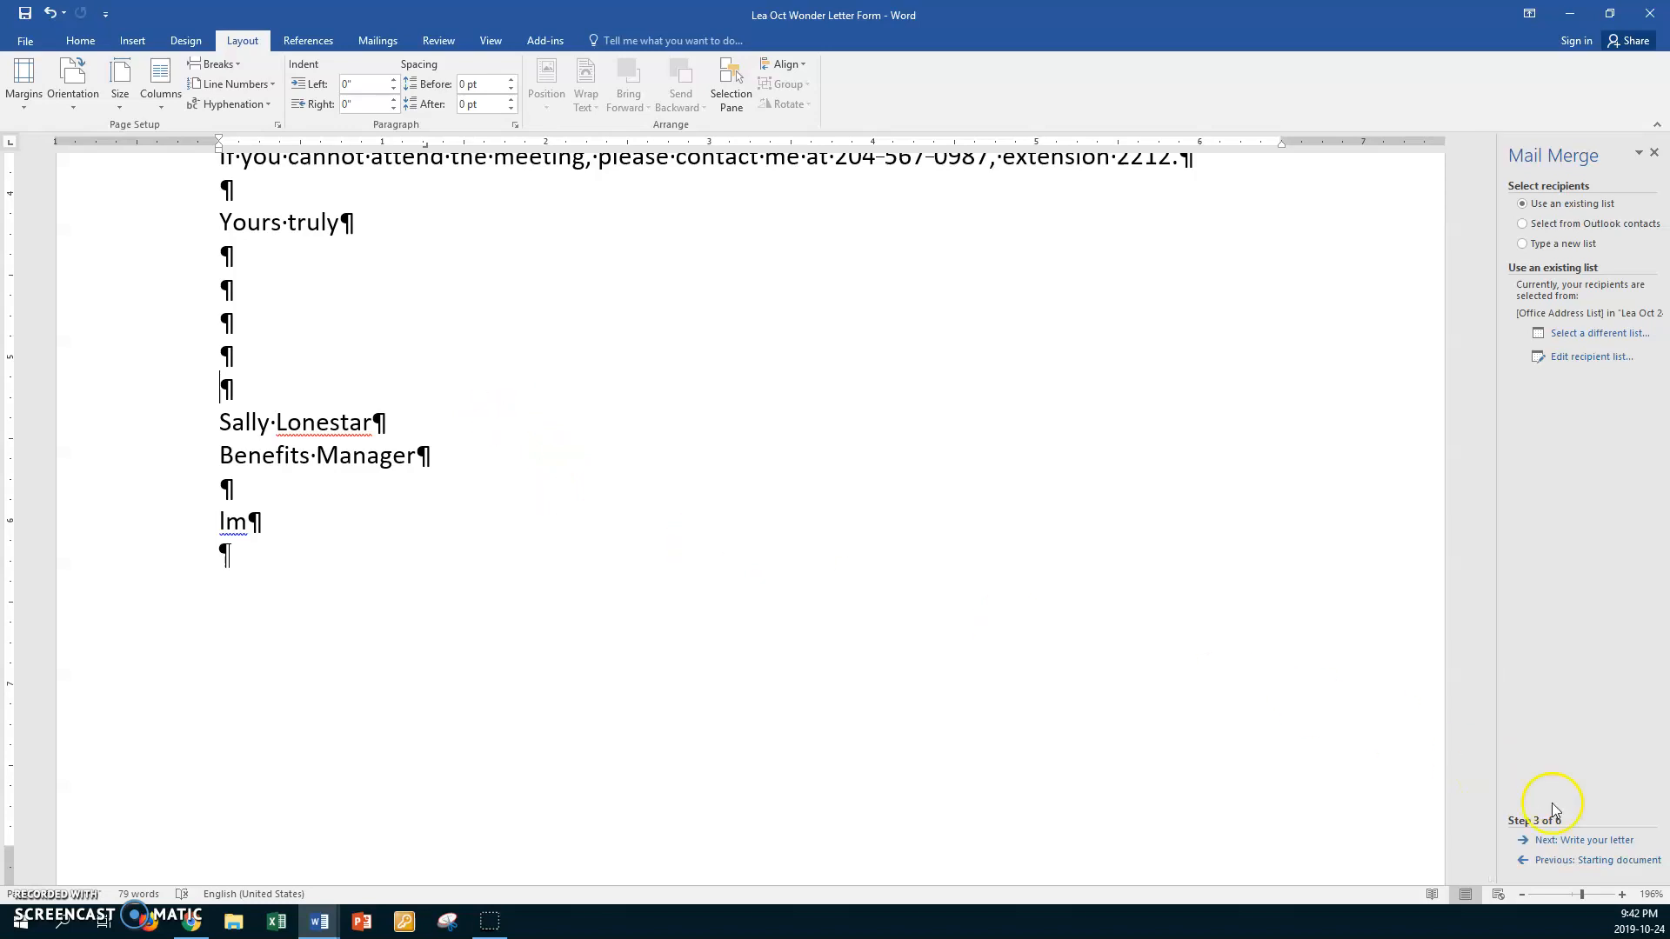
{"action": "left_click", "coordinate": [1581, 840]}
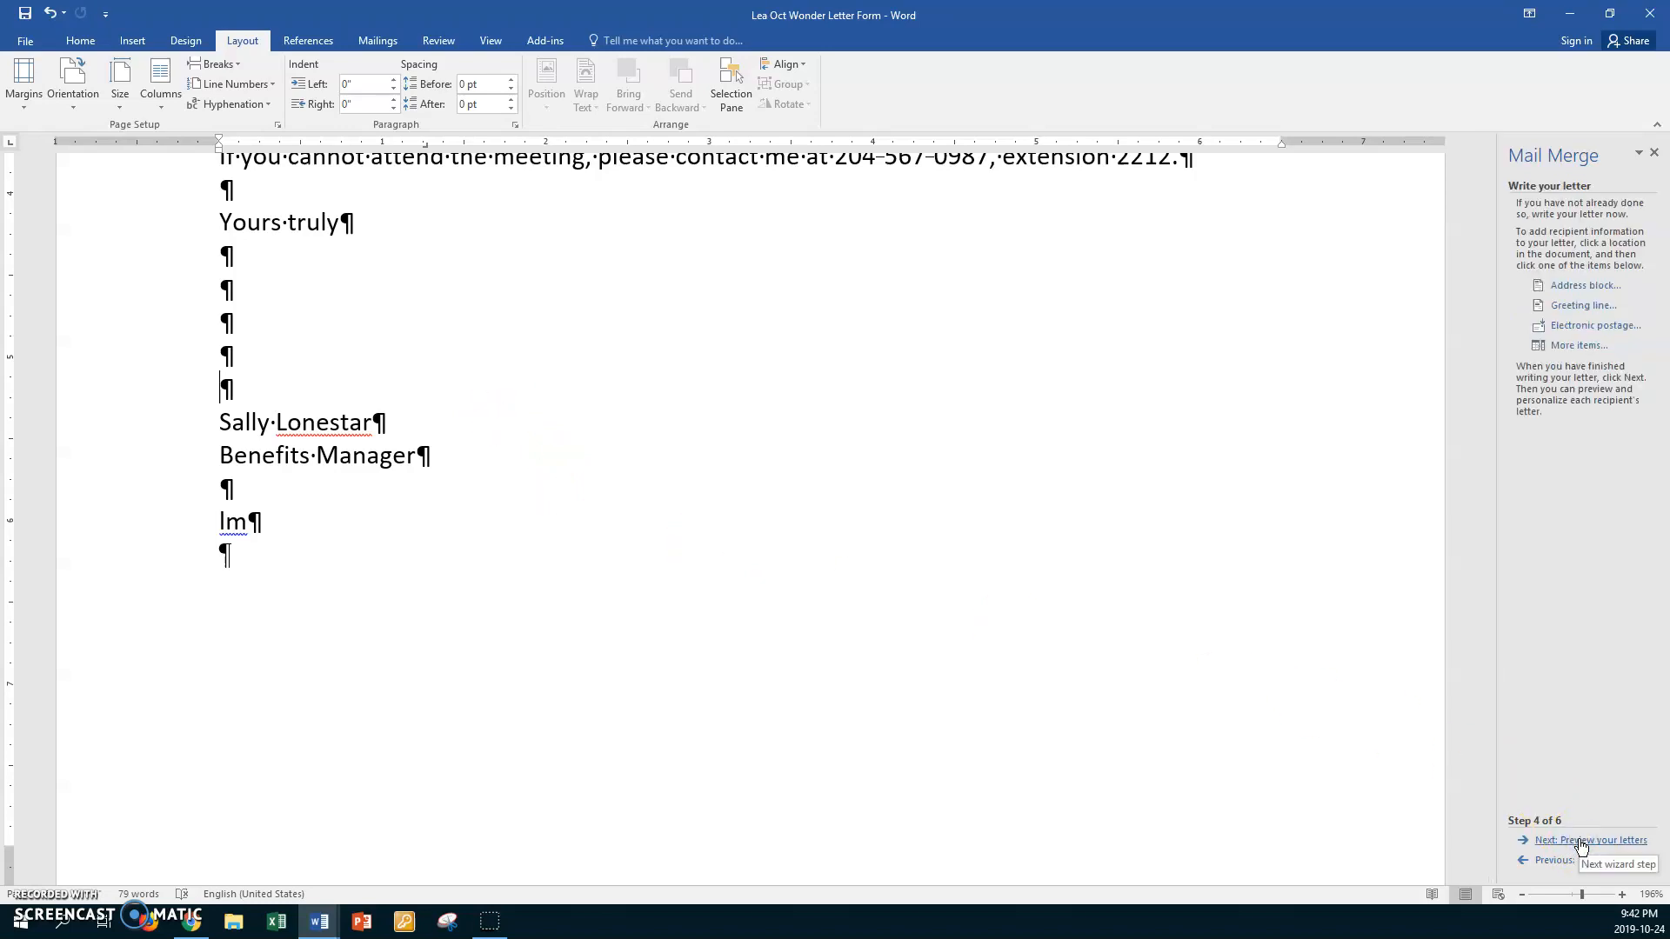
{"action": "left_click", "coordinate": [1580, 840]}
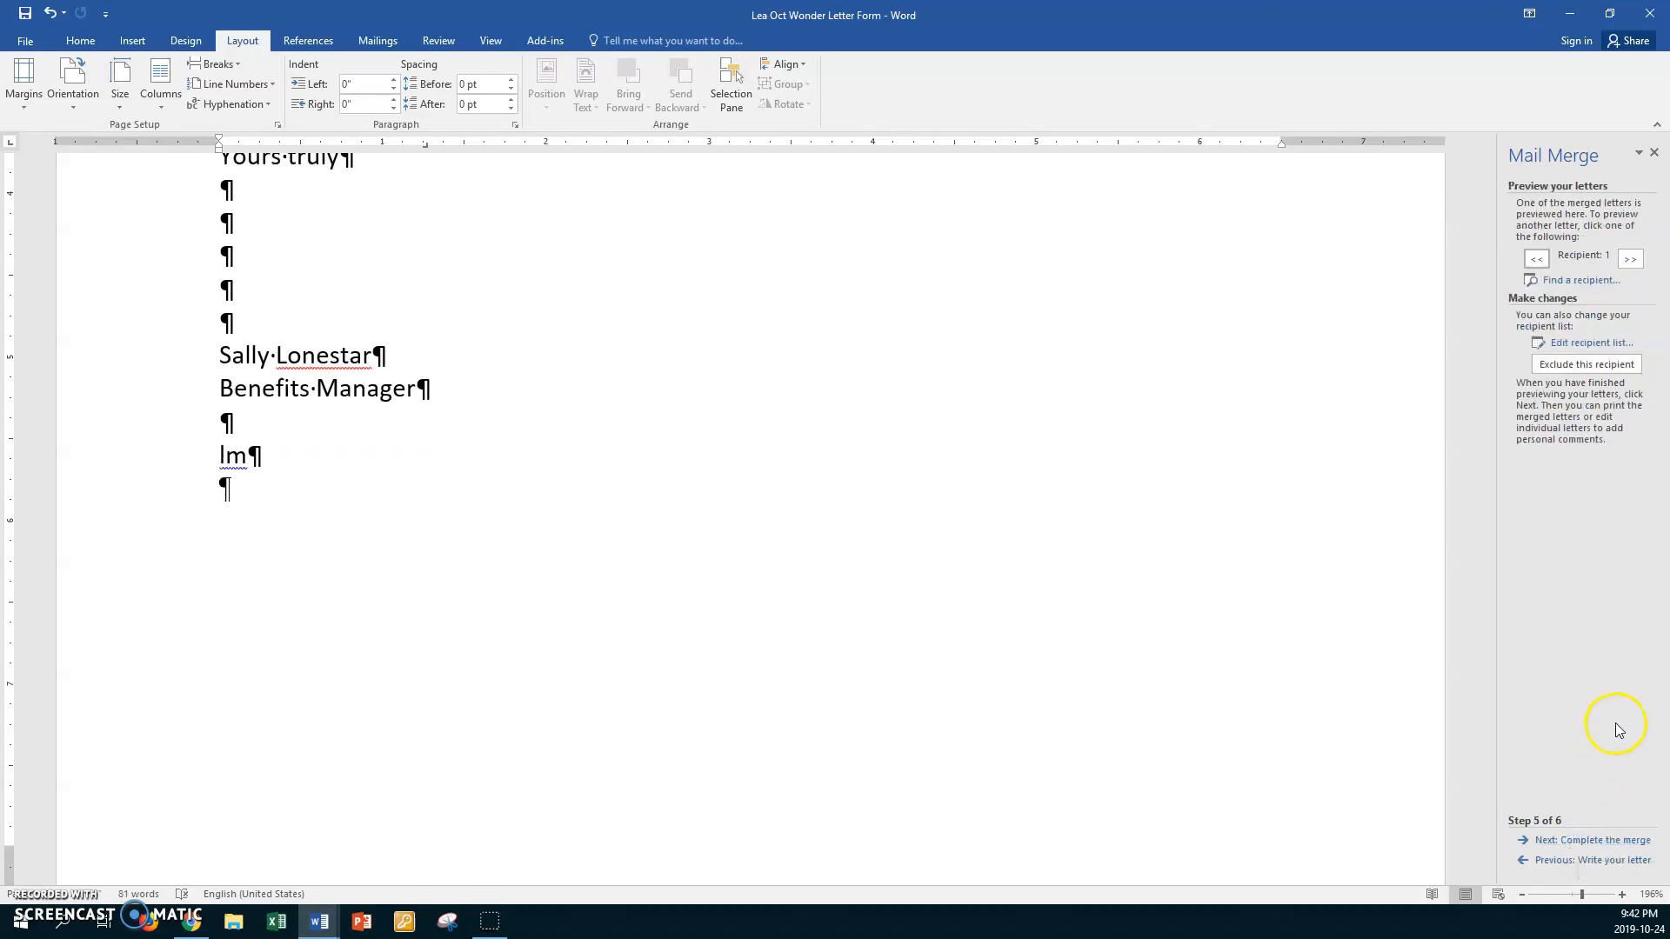
Preview the merged letters from recipient 1 through recipient 4, checking each address block and salutation.
{"action": "scroll", "coordinate": [1187, 587], "scroll_direction": "up", "scroll_amount": 7}
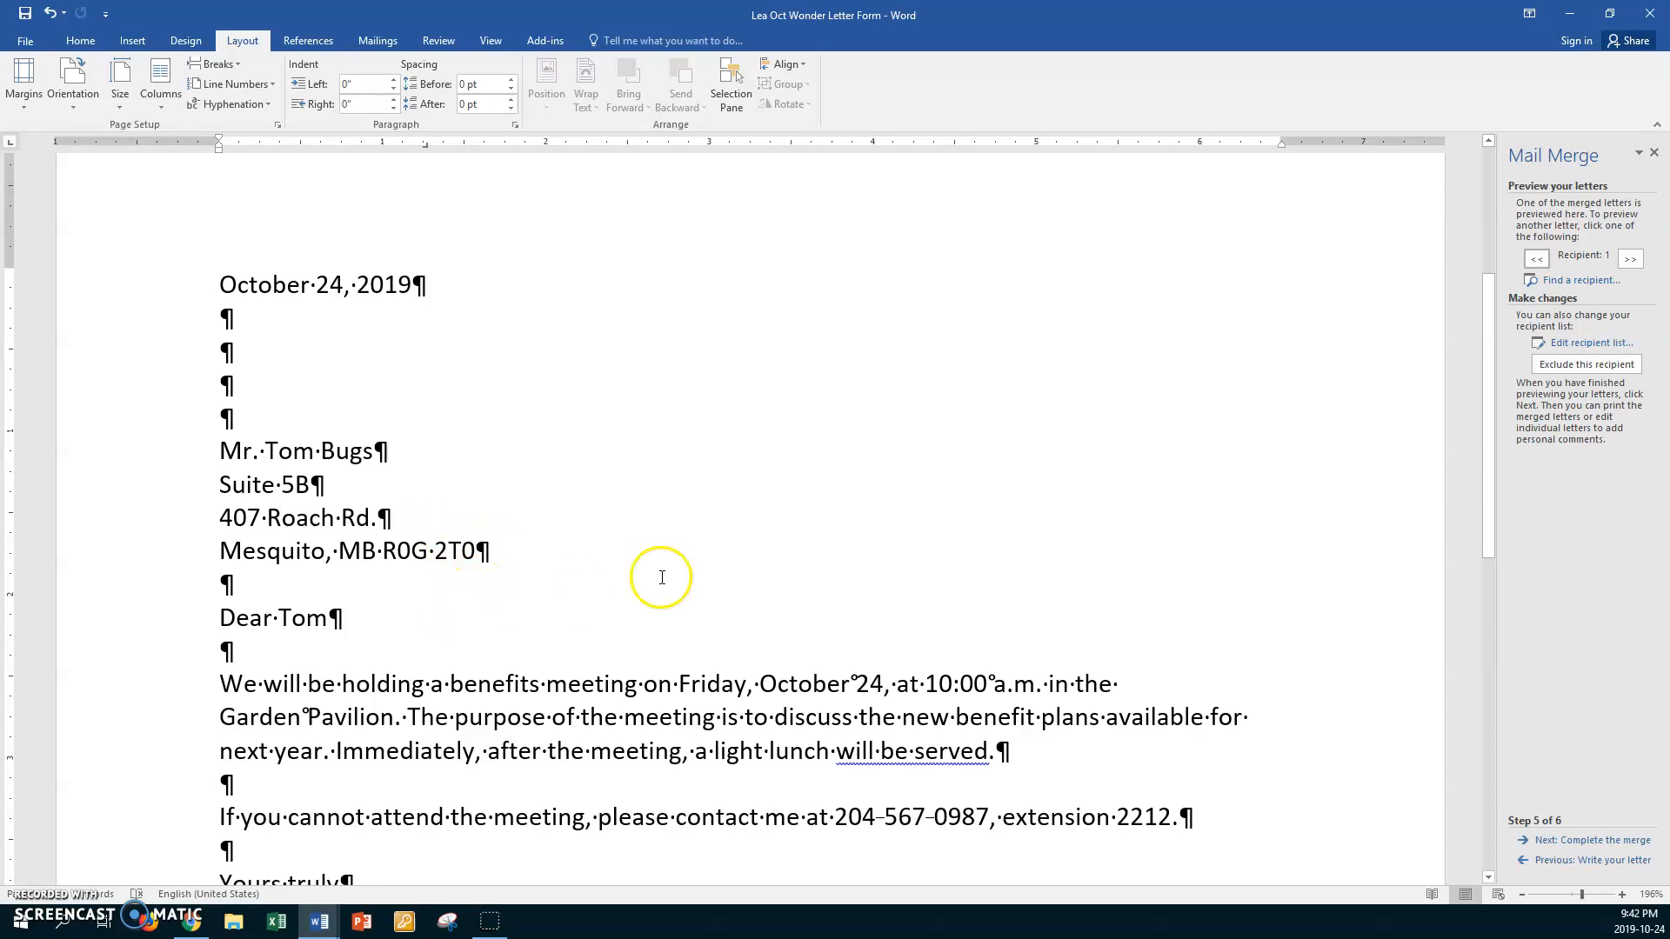
{"action": "left_click", "coordinate": [1629, 261]}
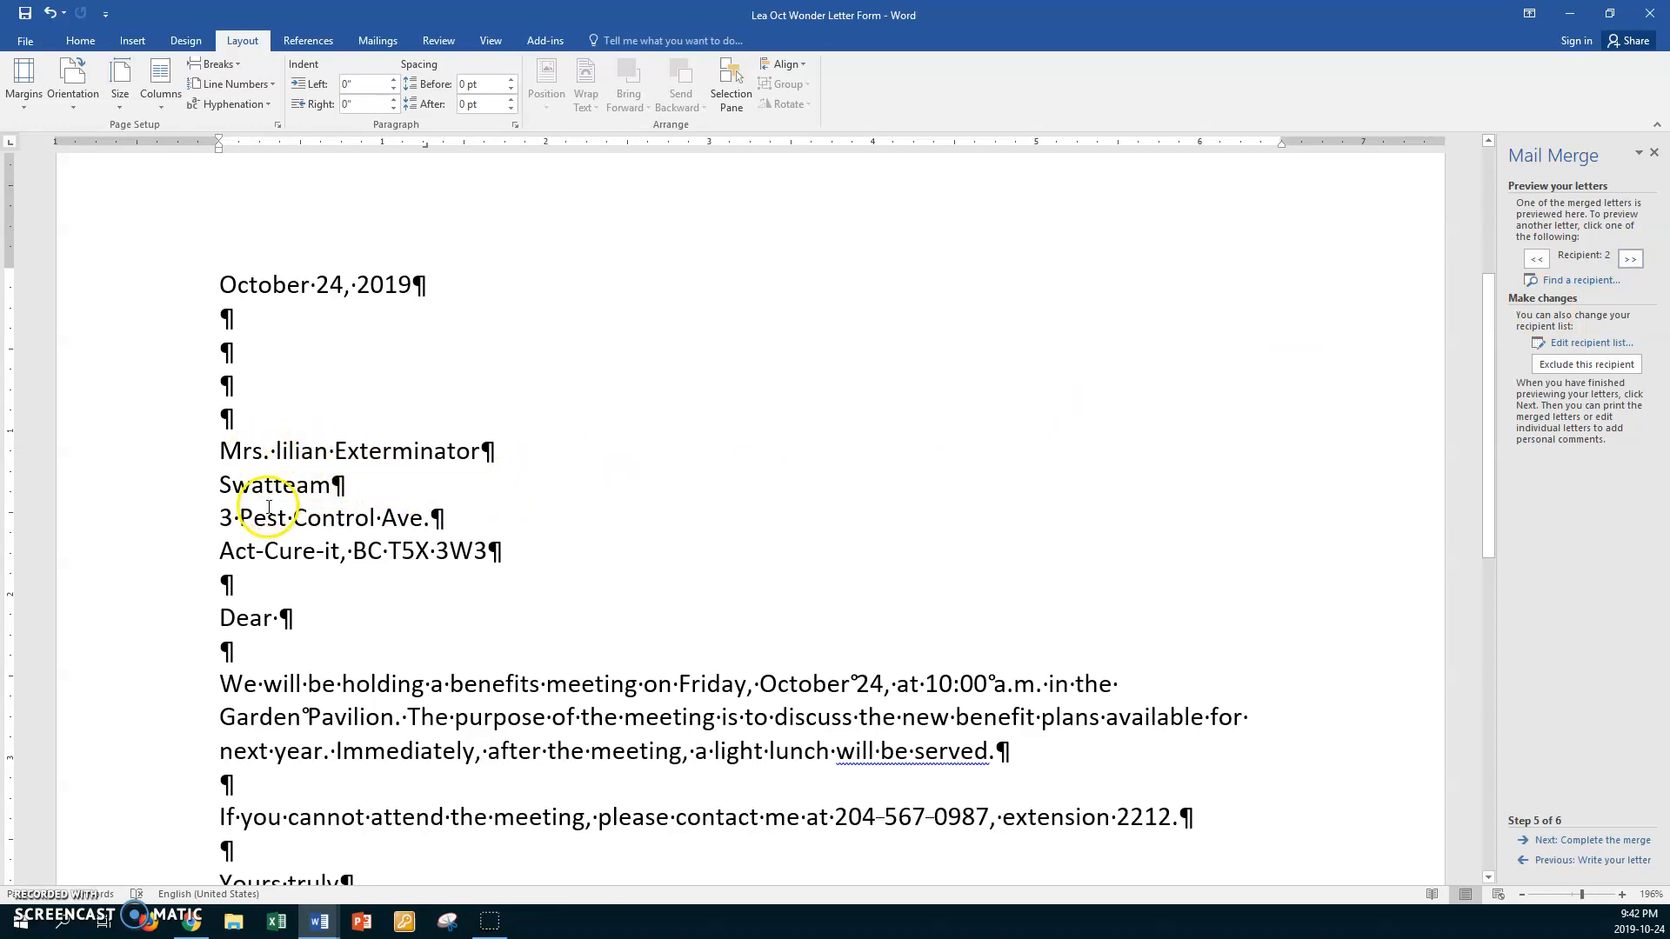
{"action": "left_click", "coordinate": [308, 616]}
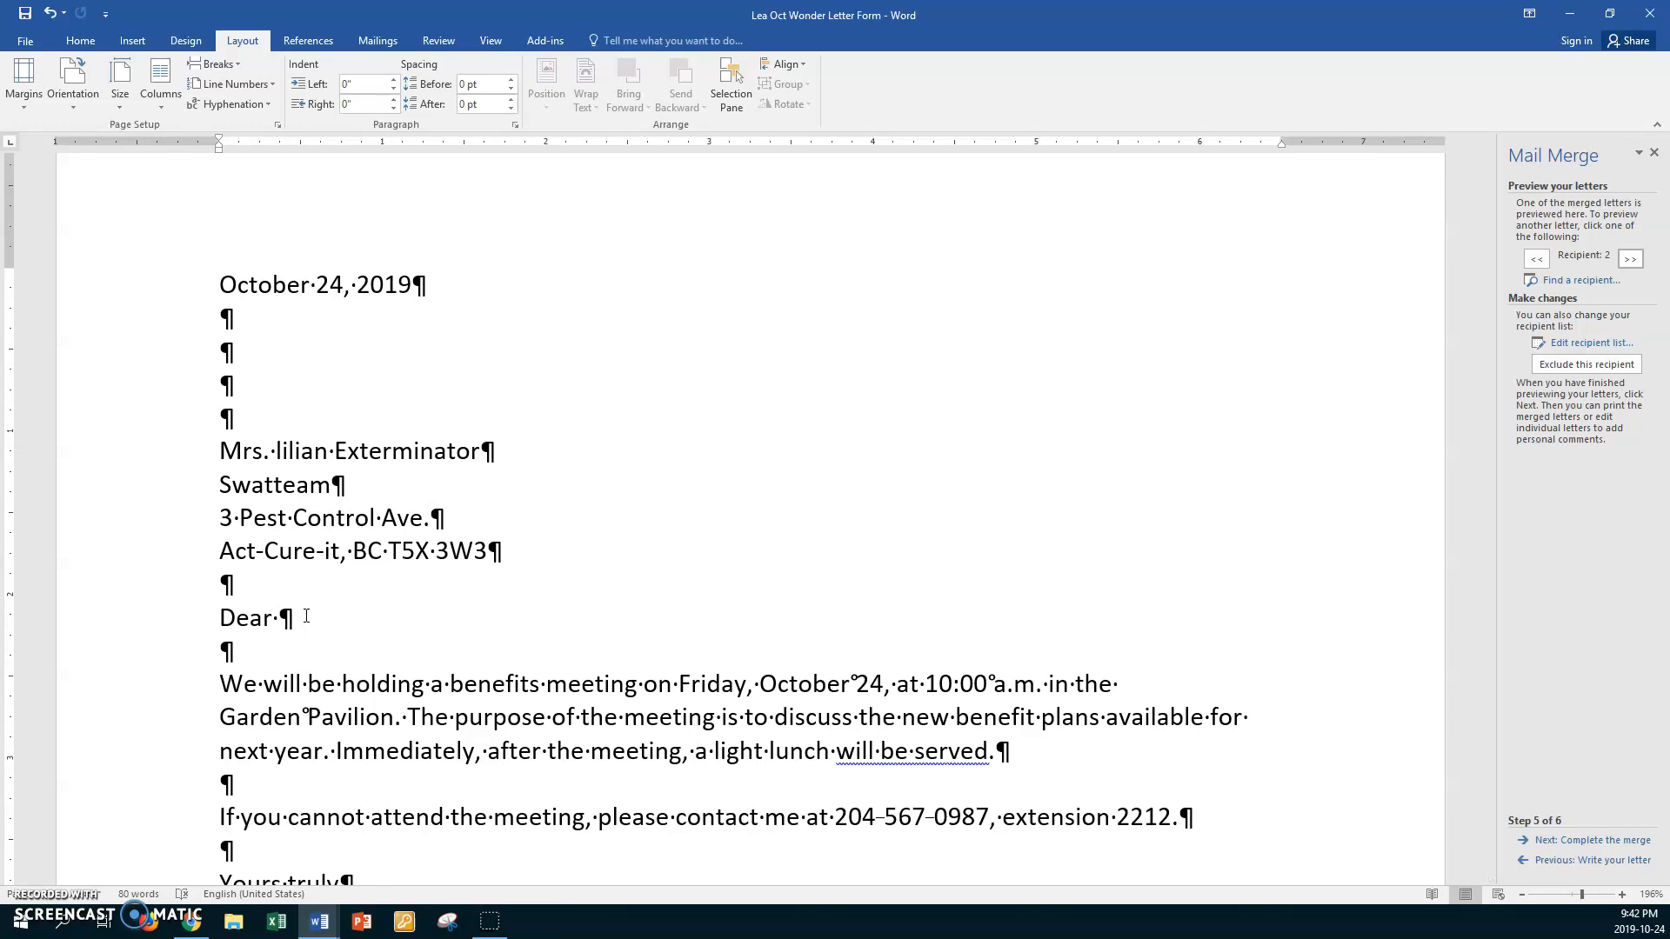
{"action": "left_click", "coordinate": [1630, 258]}
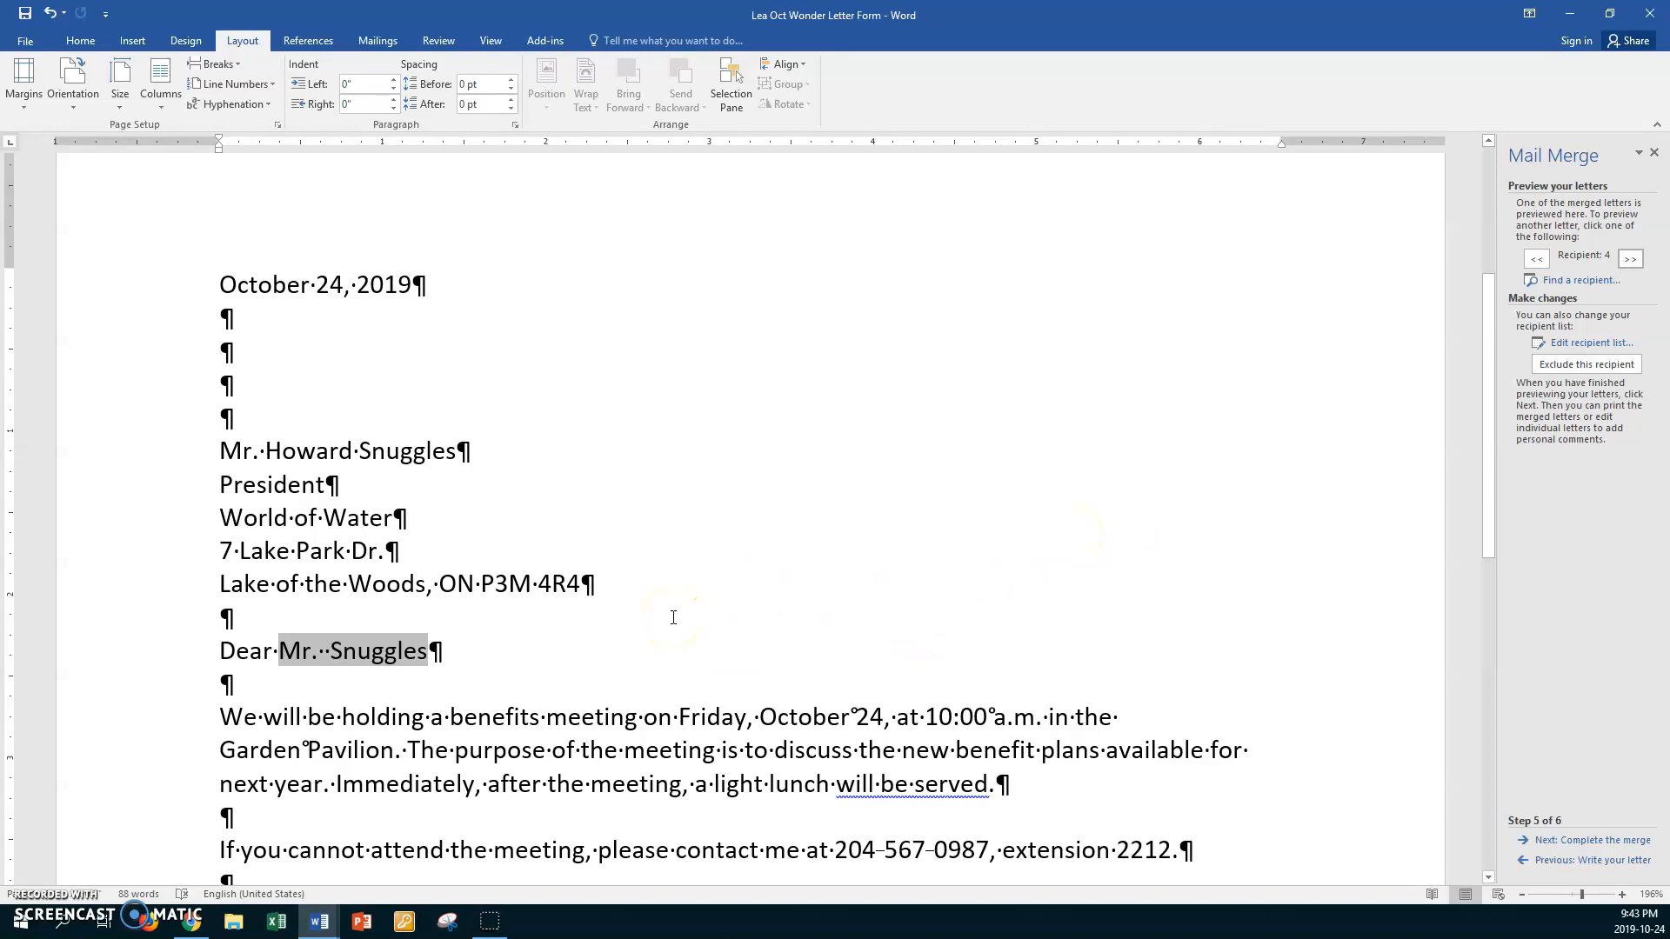
Open the recipient data source Lea Oct 24 Wonder data.mdb for editing and widen its window to show more columns.
{"action": "left_click", "coordinate": [1595, 344]}
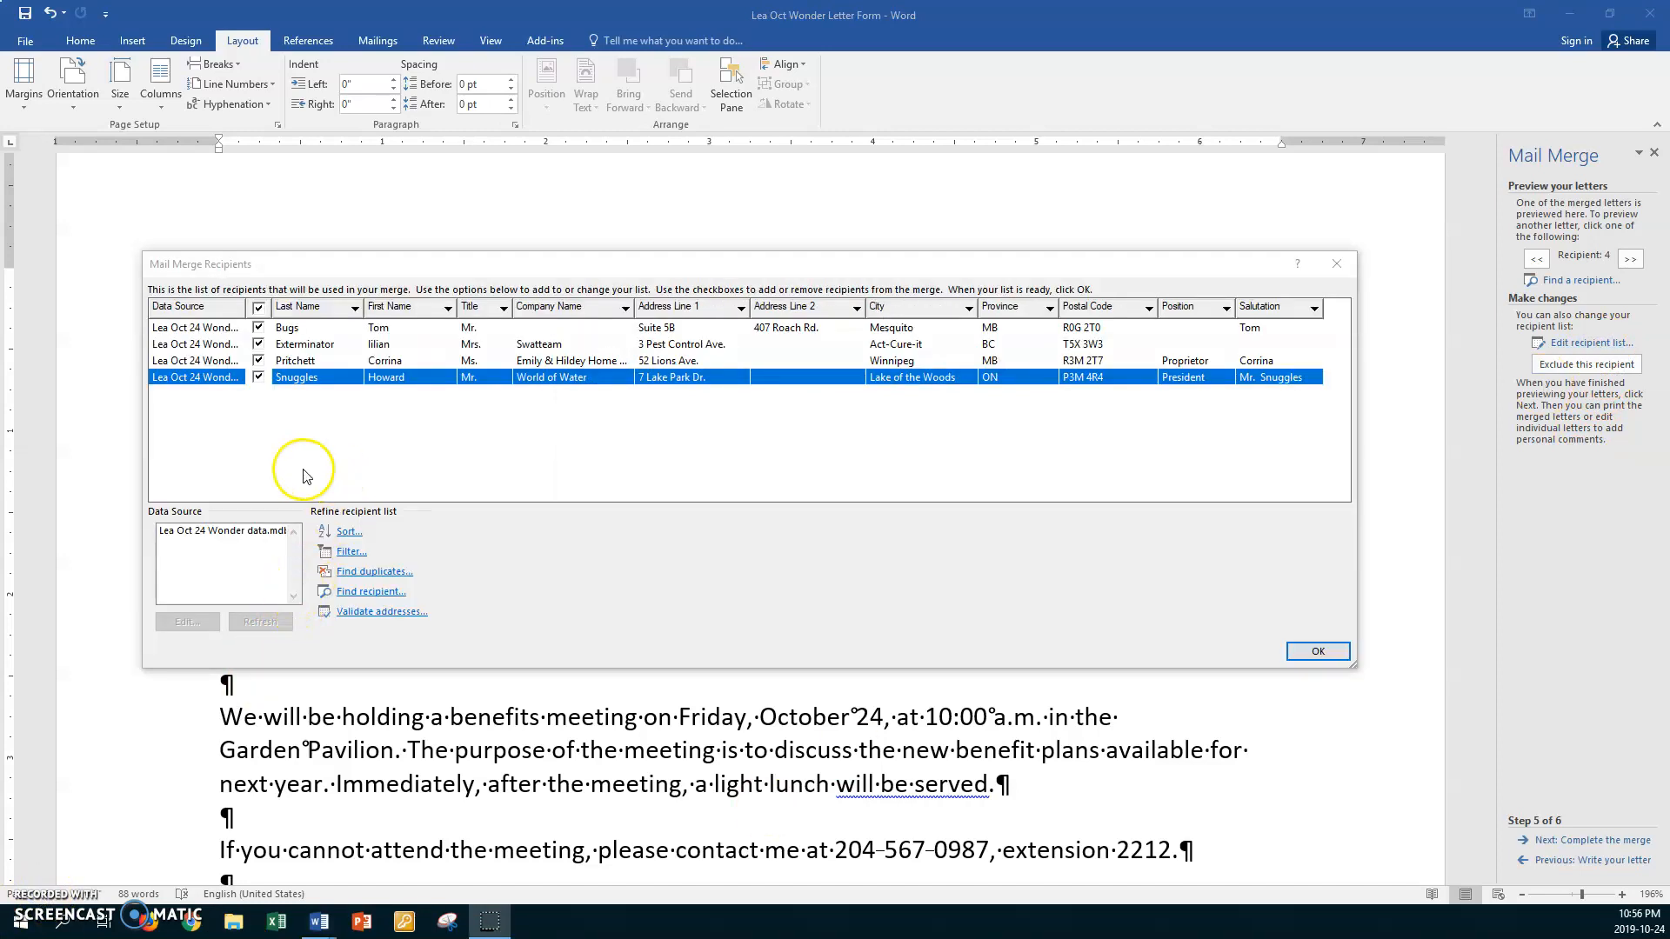
{"action": "left_click", "coordinate": [238, 533]}
{"action": "left_click", "coordinate": [193, 622]}
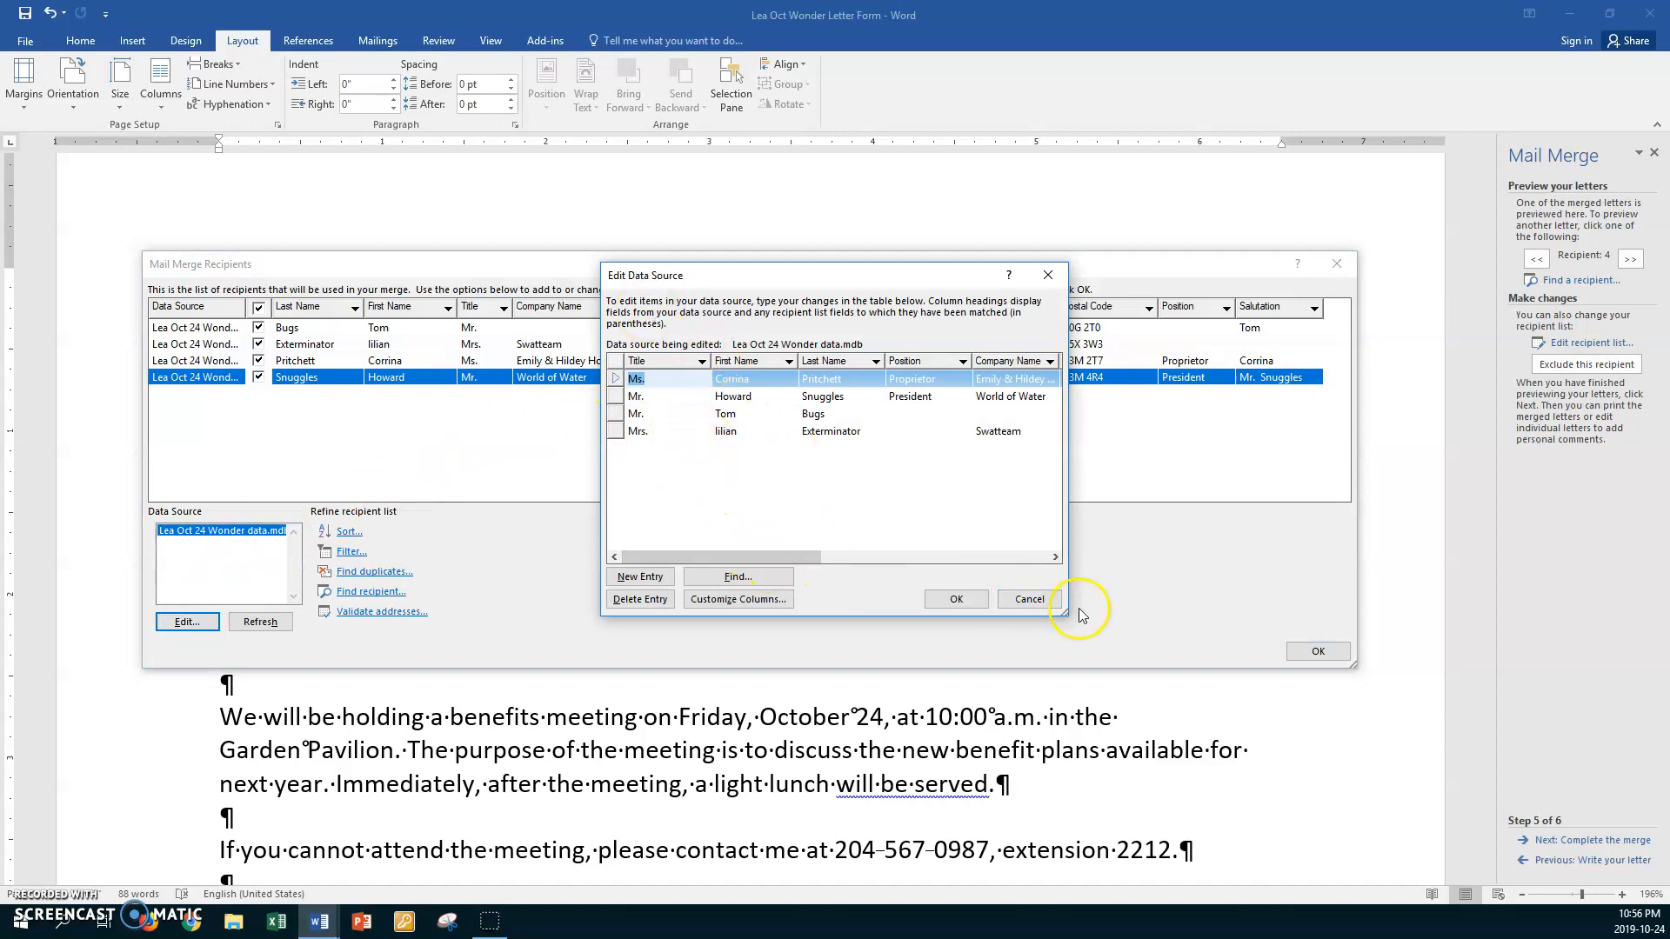
{"action": "left_click_drag", "start_coordinate": [1064, 610], "coordinate": [1477, 613]}
{"action": "left_click_drag", "start_coordinate": [1098, 275], "coordinate": [824, 283]}
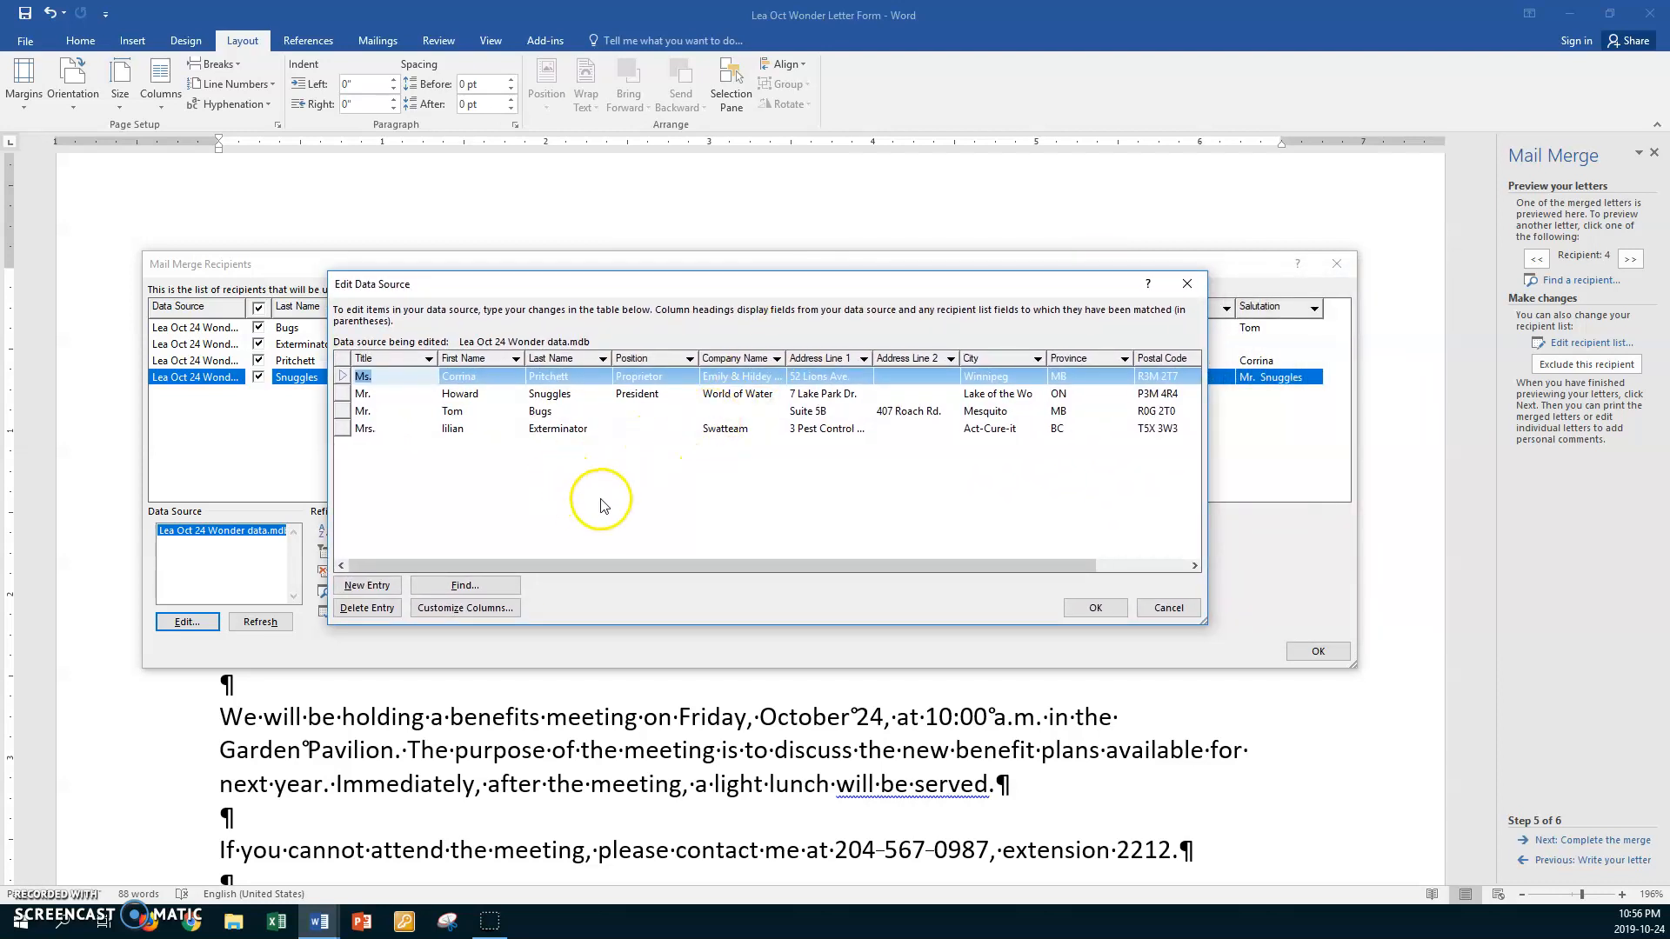
In the Swatteam entry, capitalize the first name and fill in the salutation with the recipient's title and last name.
{"action": "left_click", "coordinate": [468, 429]}
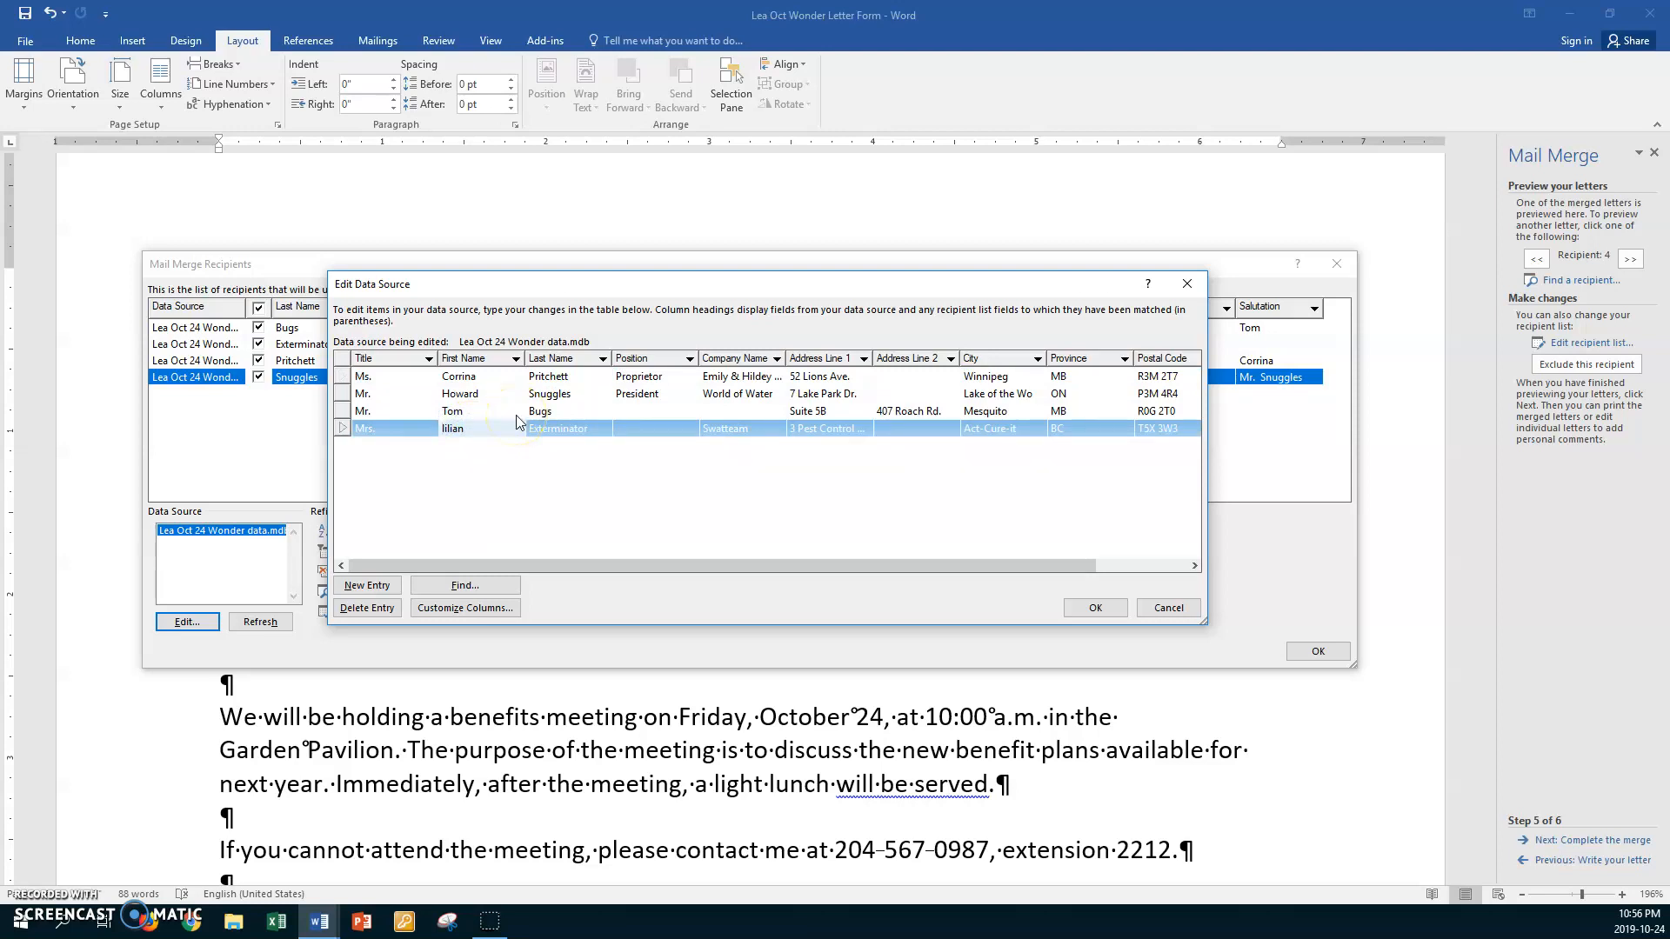
{"action": "key", "text": "Delete"}
{"action": "type", "text": "L"}
{"action": "left_click", "coordinate": [1194, 567]}
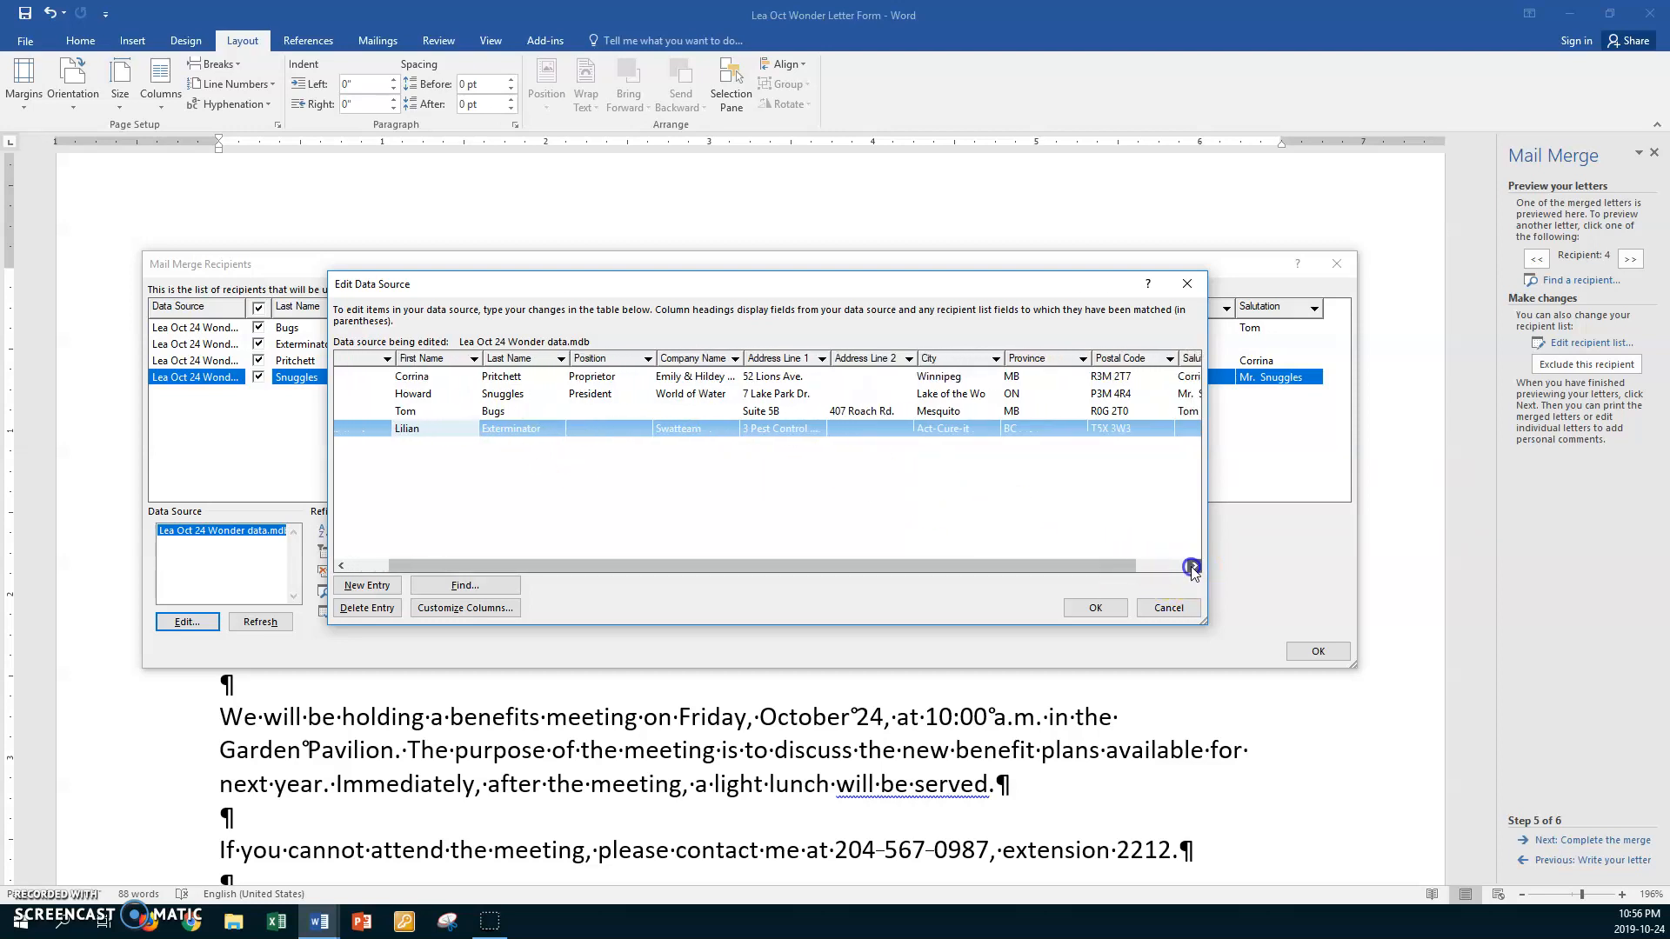
{"action": "left_click", "coordinate": [1147, 430]}
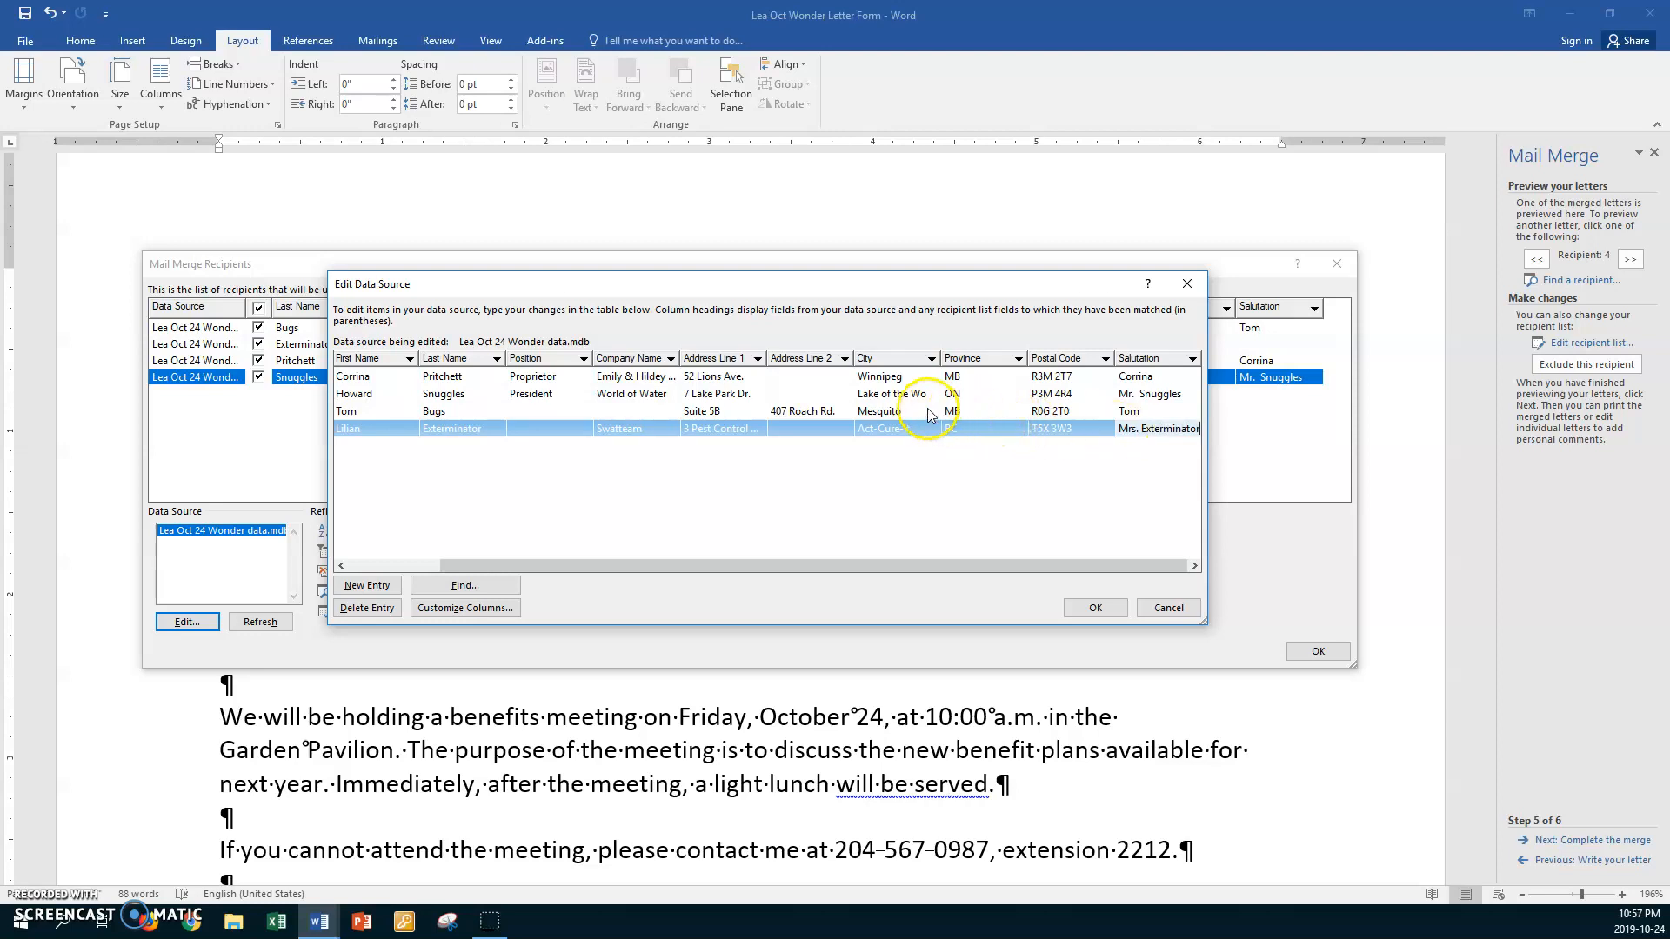
Widen the City column, save the data source changes to the recipient list, and close the list.
{"action": "left_click_drag", "start_coordinate": [942, 359], "coordinate": [969, 358]}
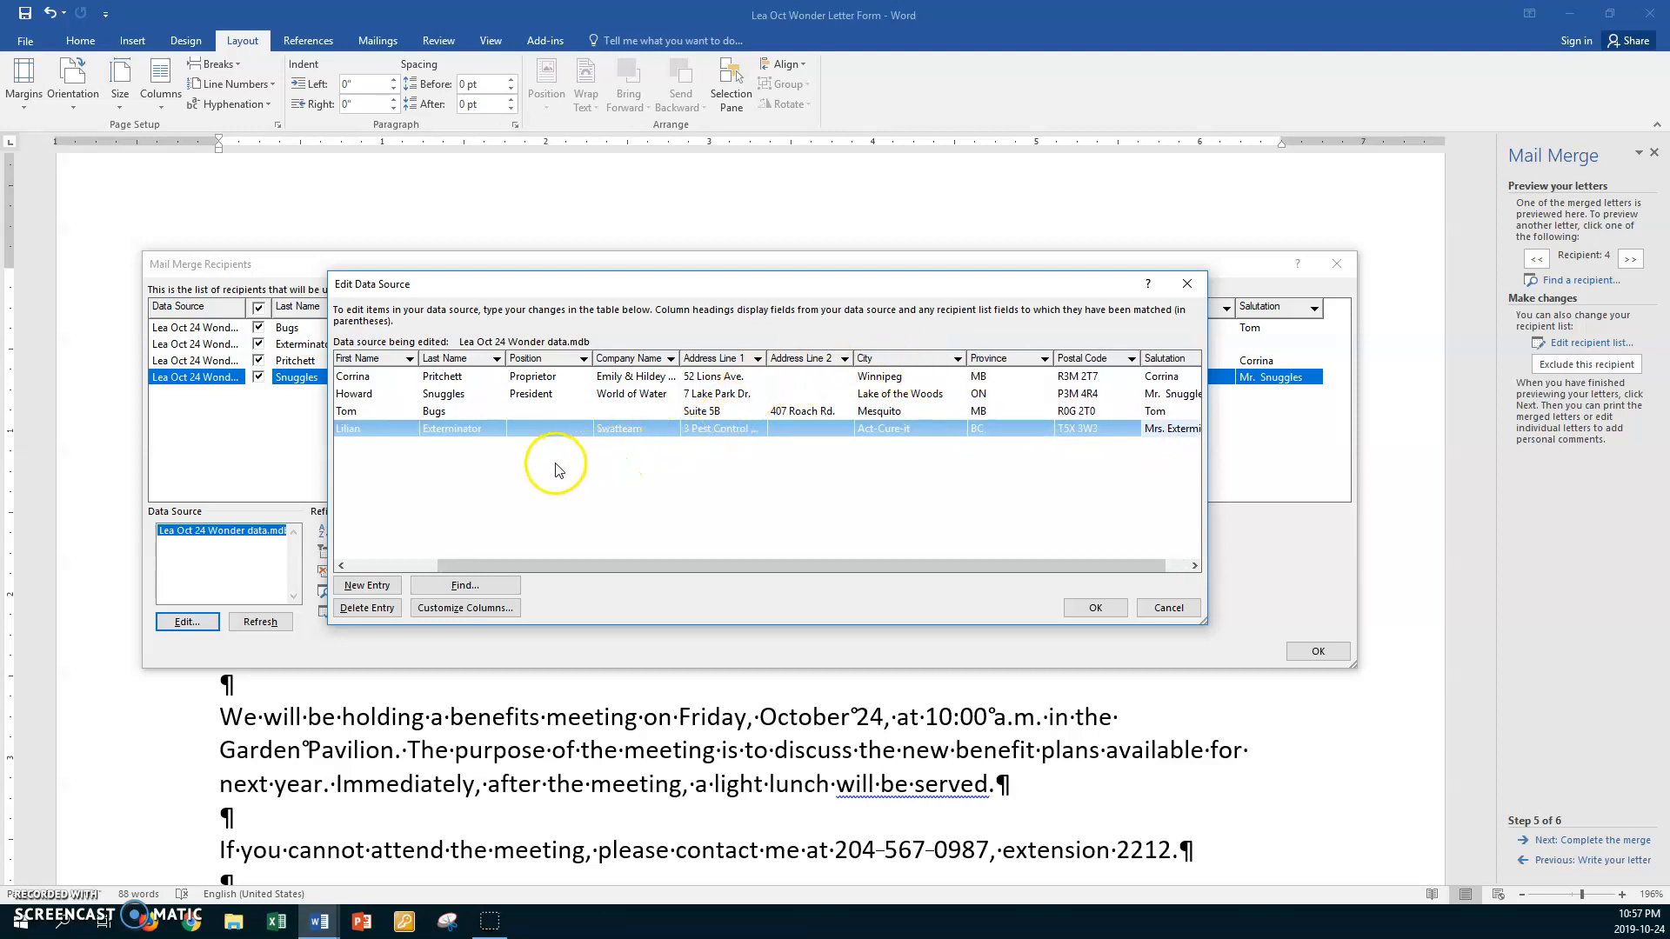
{"action": "left_click", "coordinate": [1091, 608]}
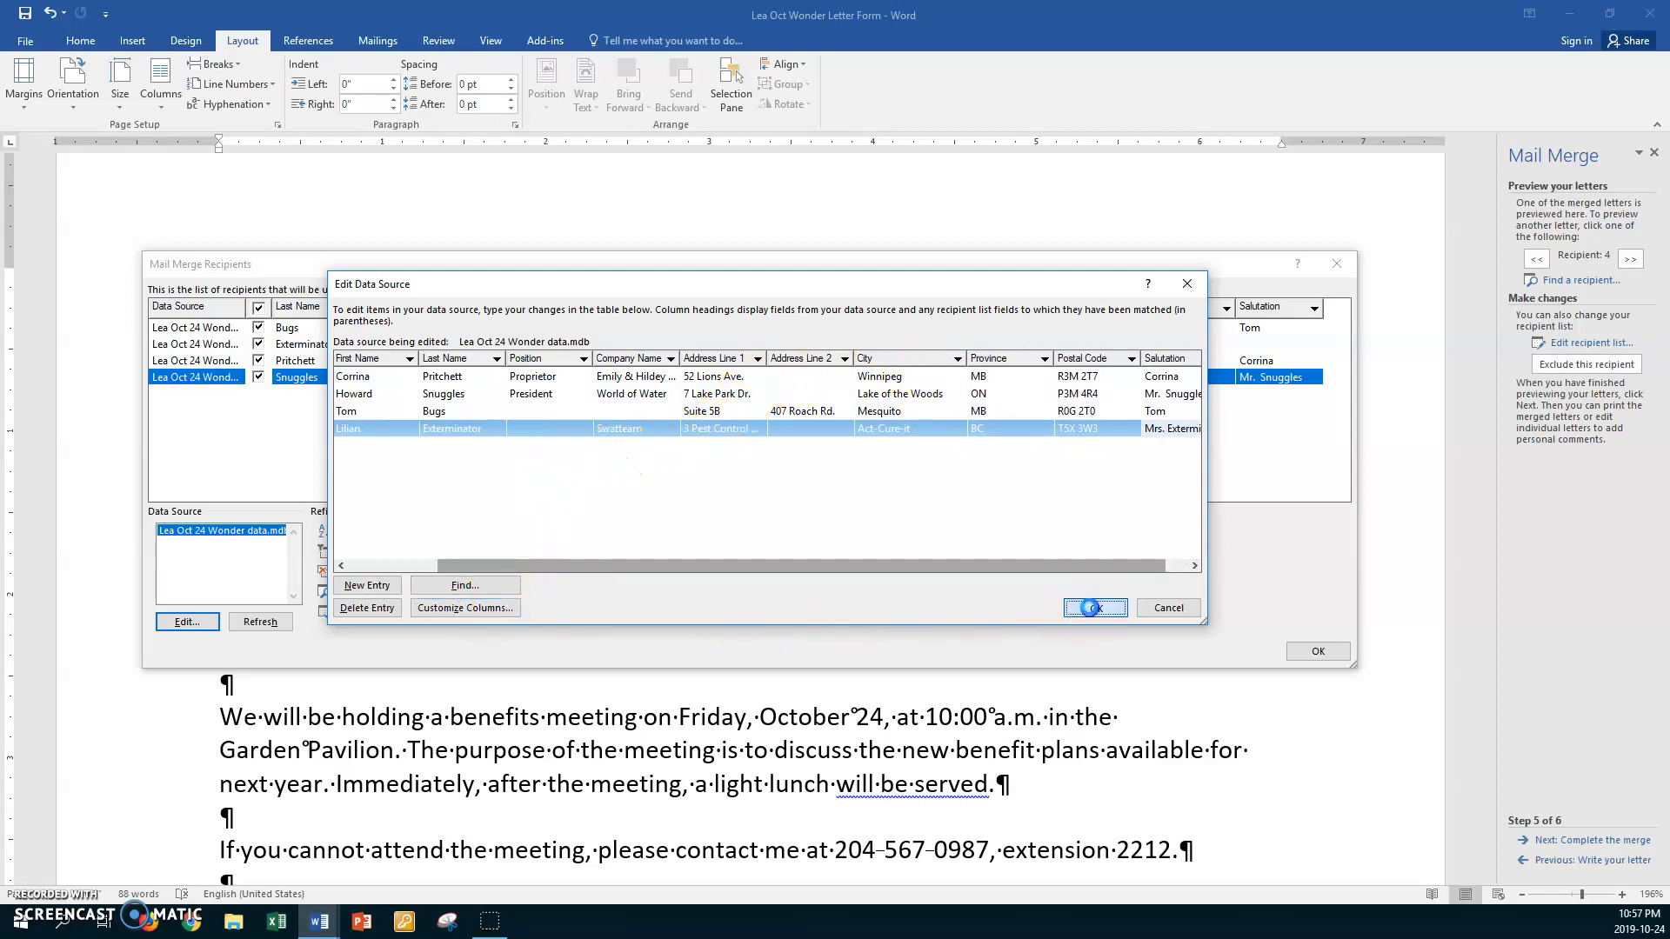
{"action": "left_click", "coordinate": [768, 506]}
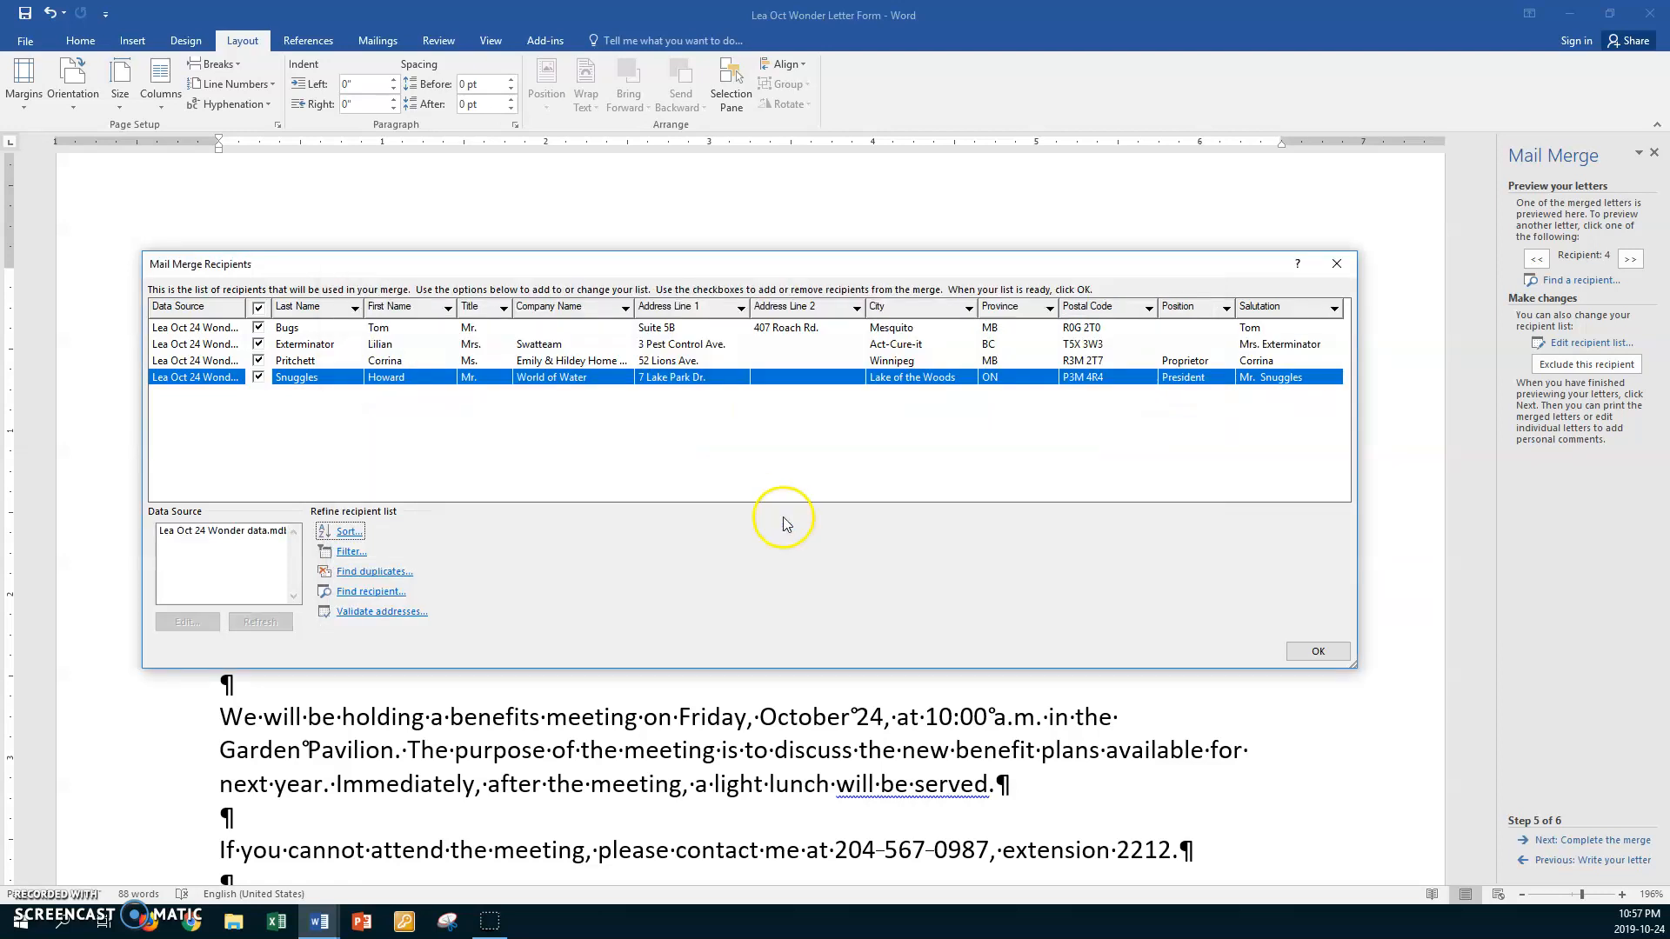
{"action": "left_click", "coordinate": [1302, 652]}
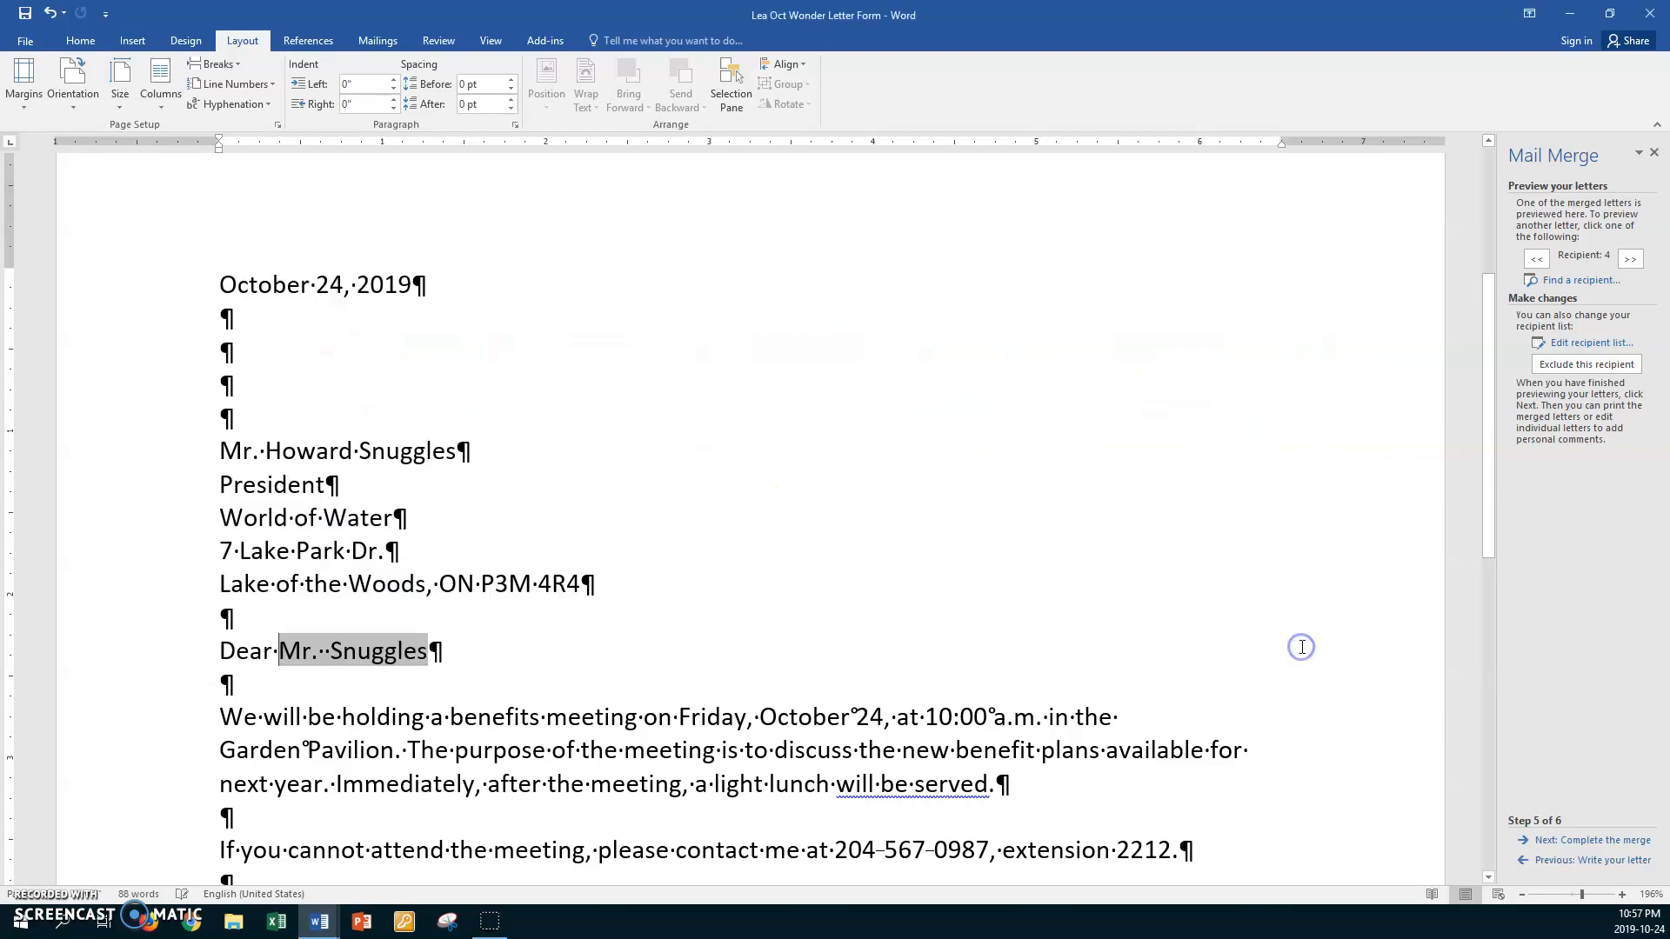
Complete the mail merge by generating a new document of individual letters.
{"action": "left_click", "coordinate": [452, 555]}
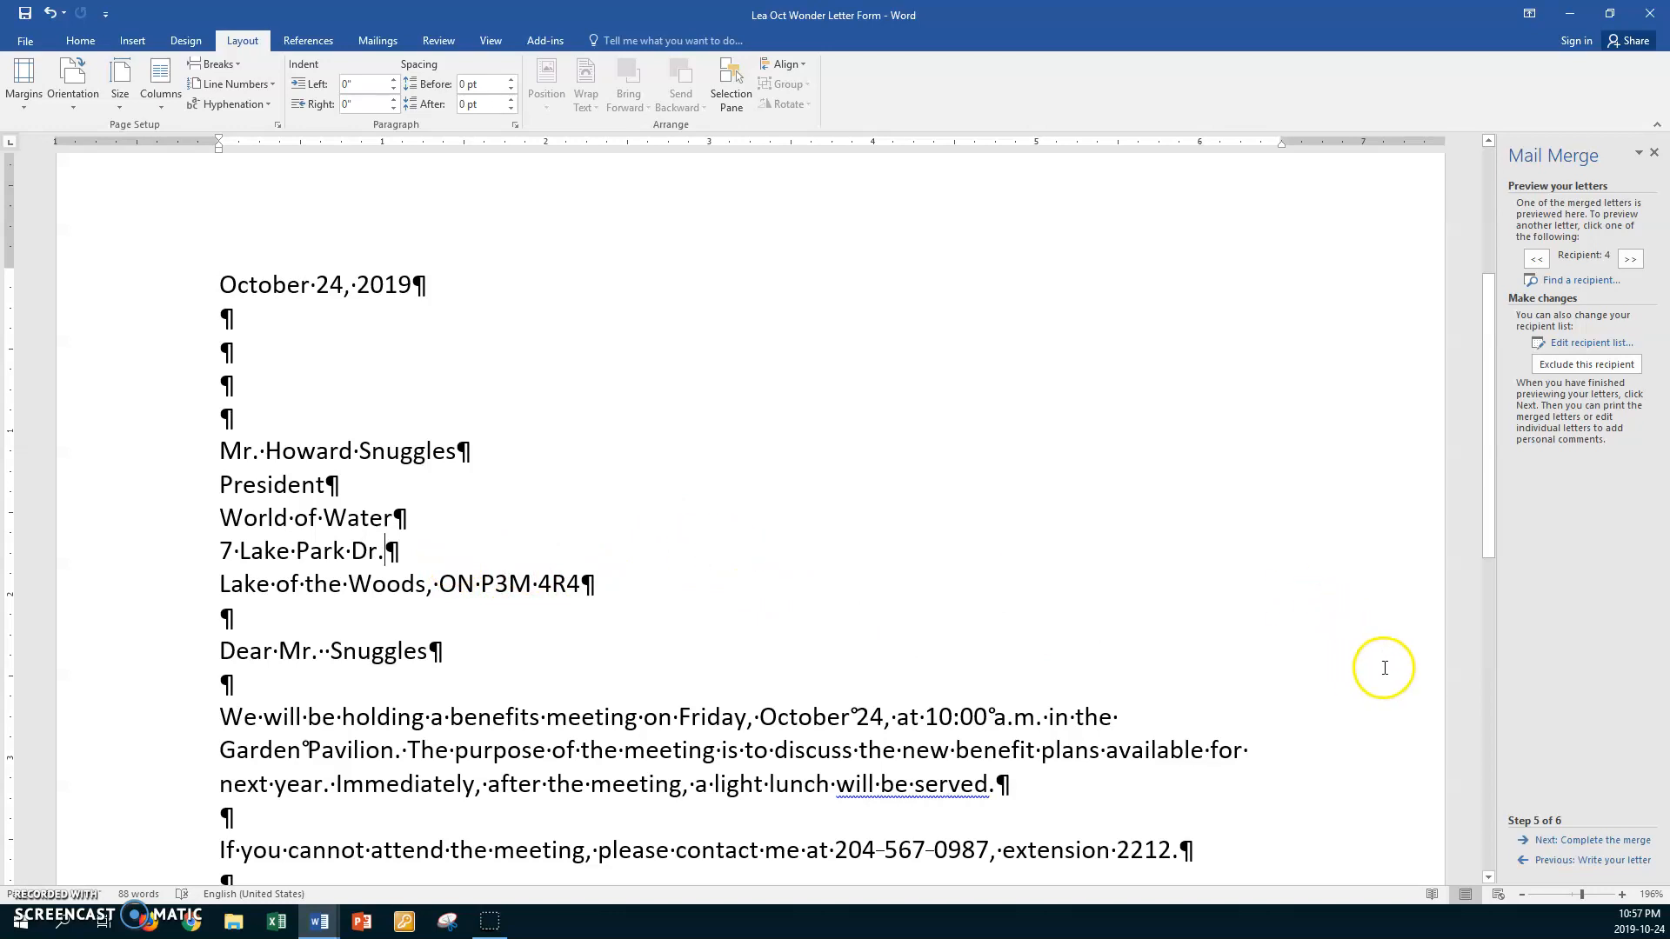
{"action": "left_click", "coordinate": [1563, 842]}
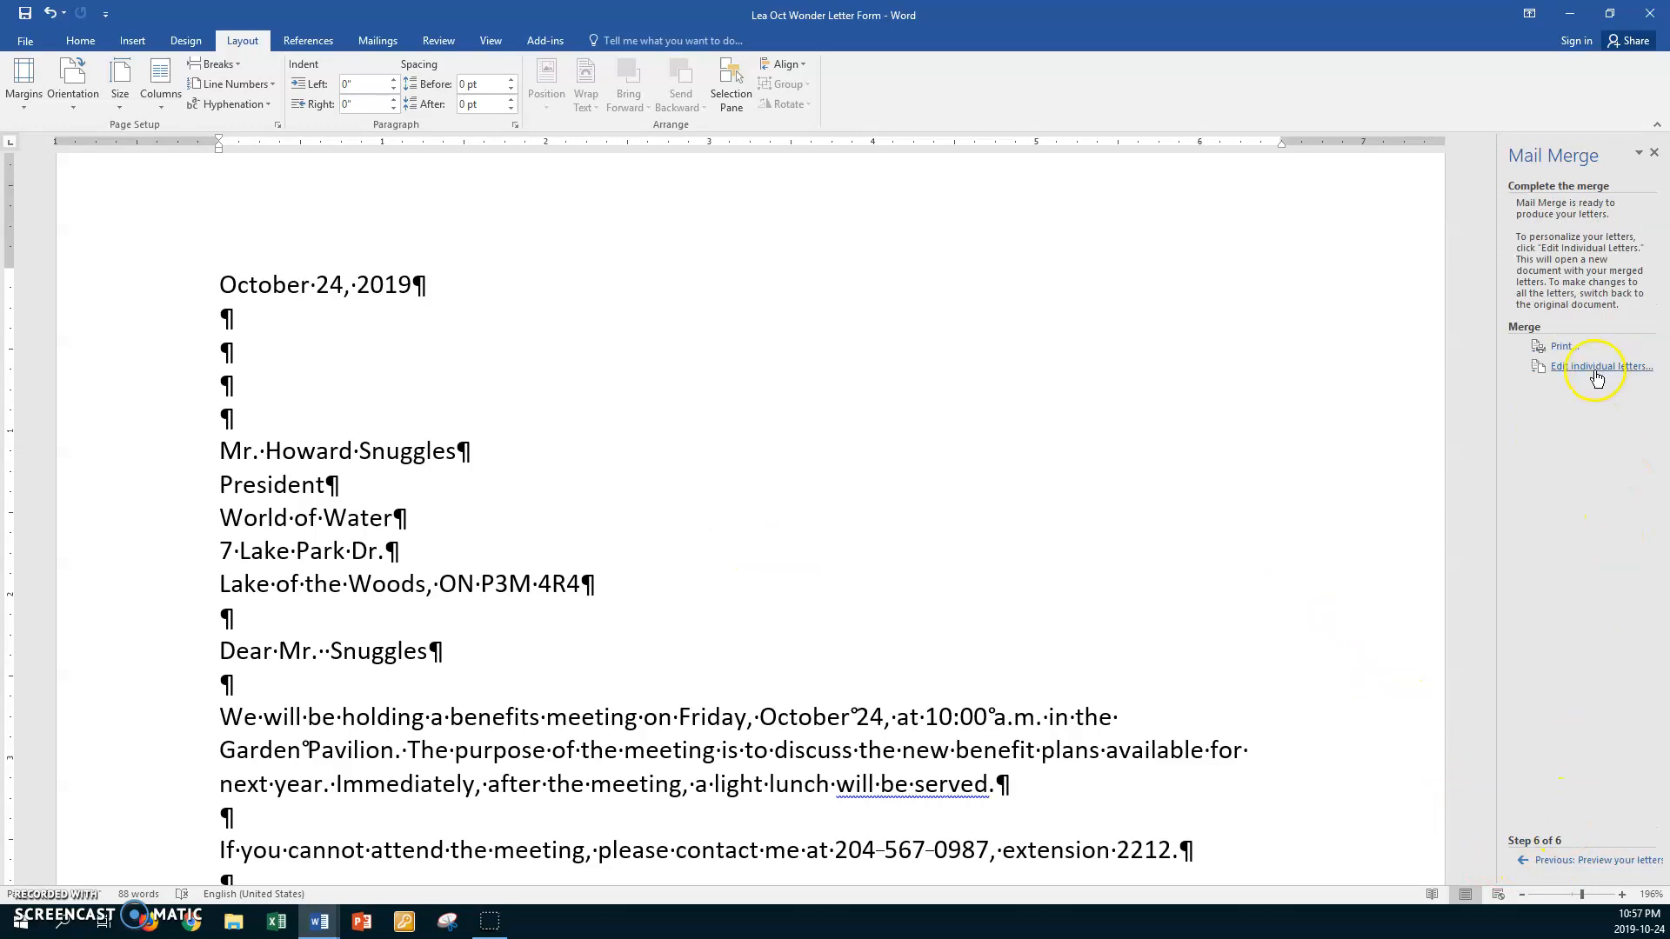
{"action": "left_click", "coordinate": [1600, 368]}
{"action": "left_click", "coordinate": [820, 492]}
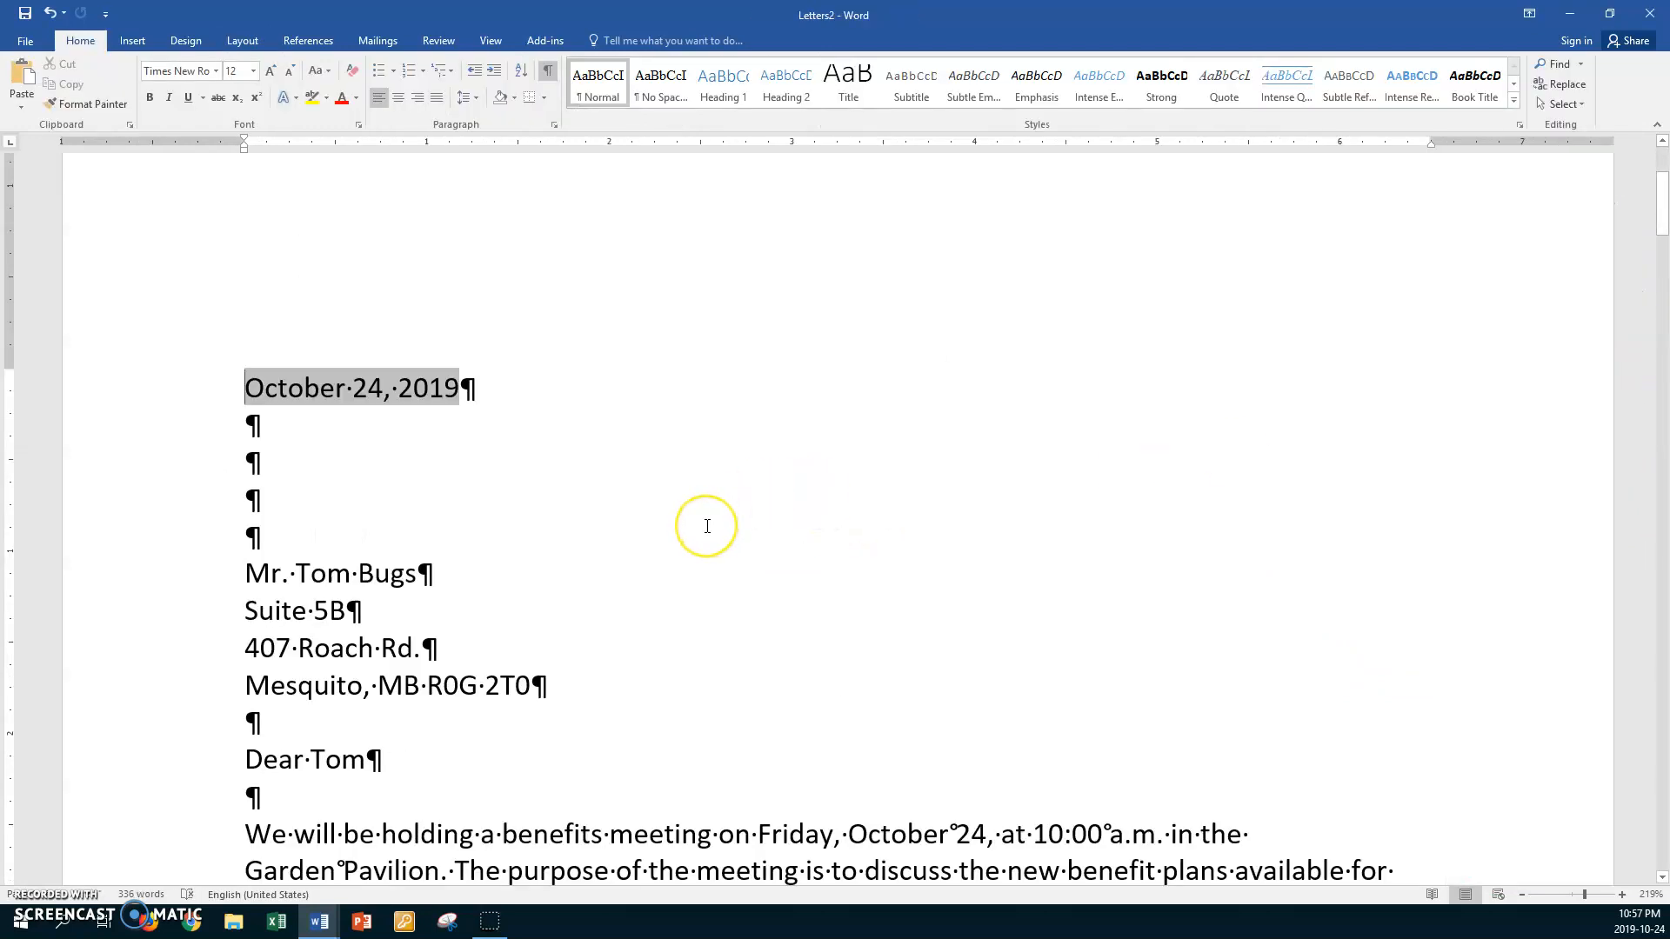
Review the merged letters in the new document, including the corrected first name and salutation in the Swatteam letter.
{"action": "scroll", "coordinate": [708, 527], "scroll_direction": "down", "scroll_amount": 3}
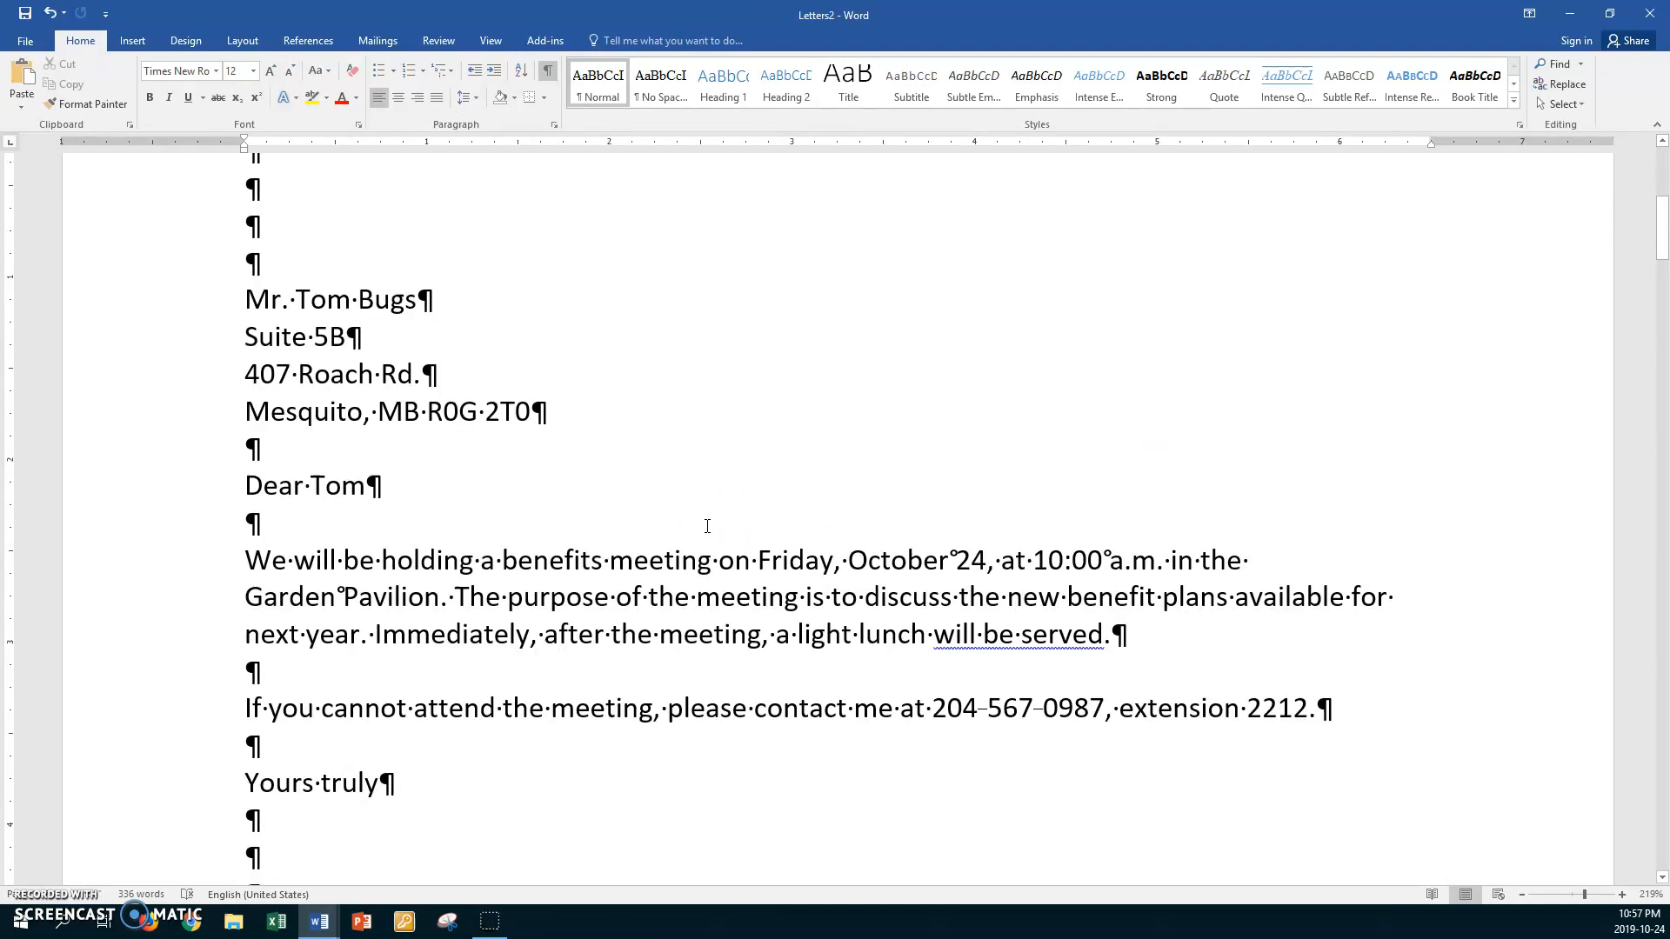
{"action": "scroll", "coordinate": [707, 526], "scroll_direction": "down", "scroll_amount": 5}
{"action": "scroll", "coordinate": [708, 527], "scroll_direction": "up", "scroll_amount": 1}
{"action": "scroll", "coordinate": [707, 526], "scroll_direction": "down", "scroll_amount": 4}
{"action": "scroll", "coordinate": [707, 526], "scroll_direction": "down", "scroll_amount": 14}
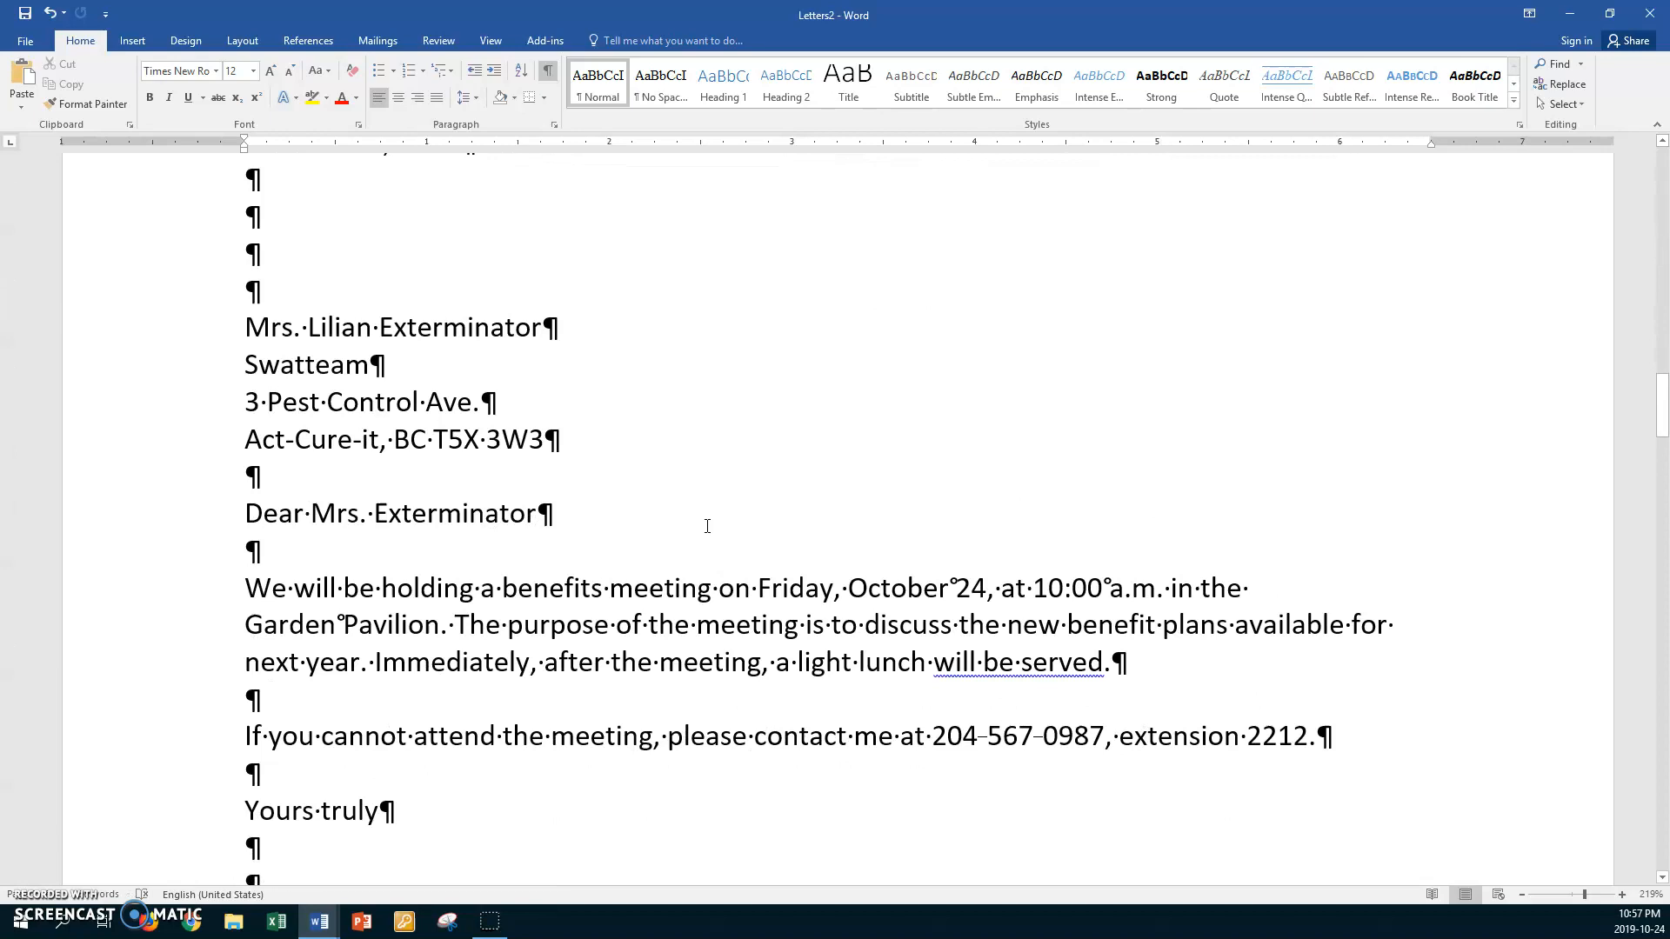
Review the remaining merged letters through to the end of the World of Water letter.
{"action": "scroll", "coordinate": [707, 526], "scroll_direction": "down", "scroll_amount": 14}
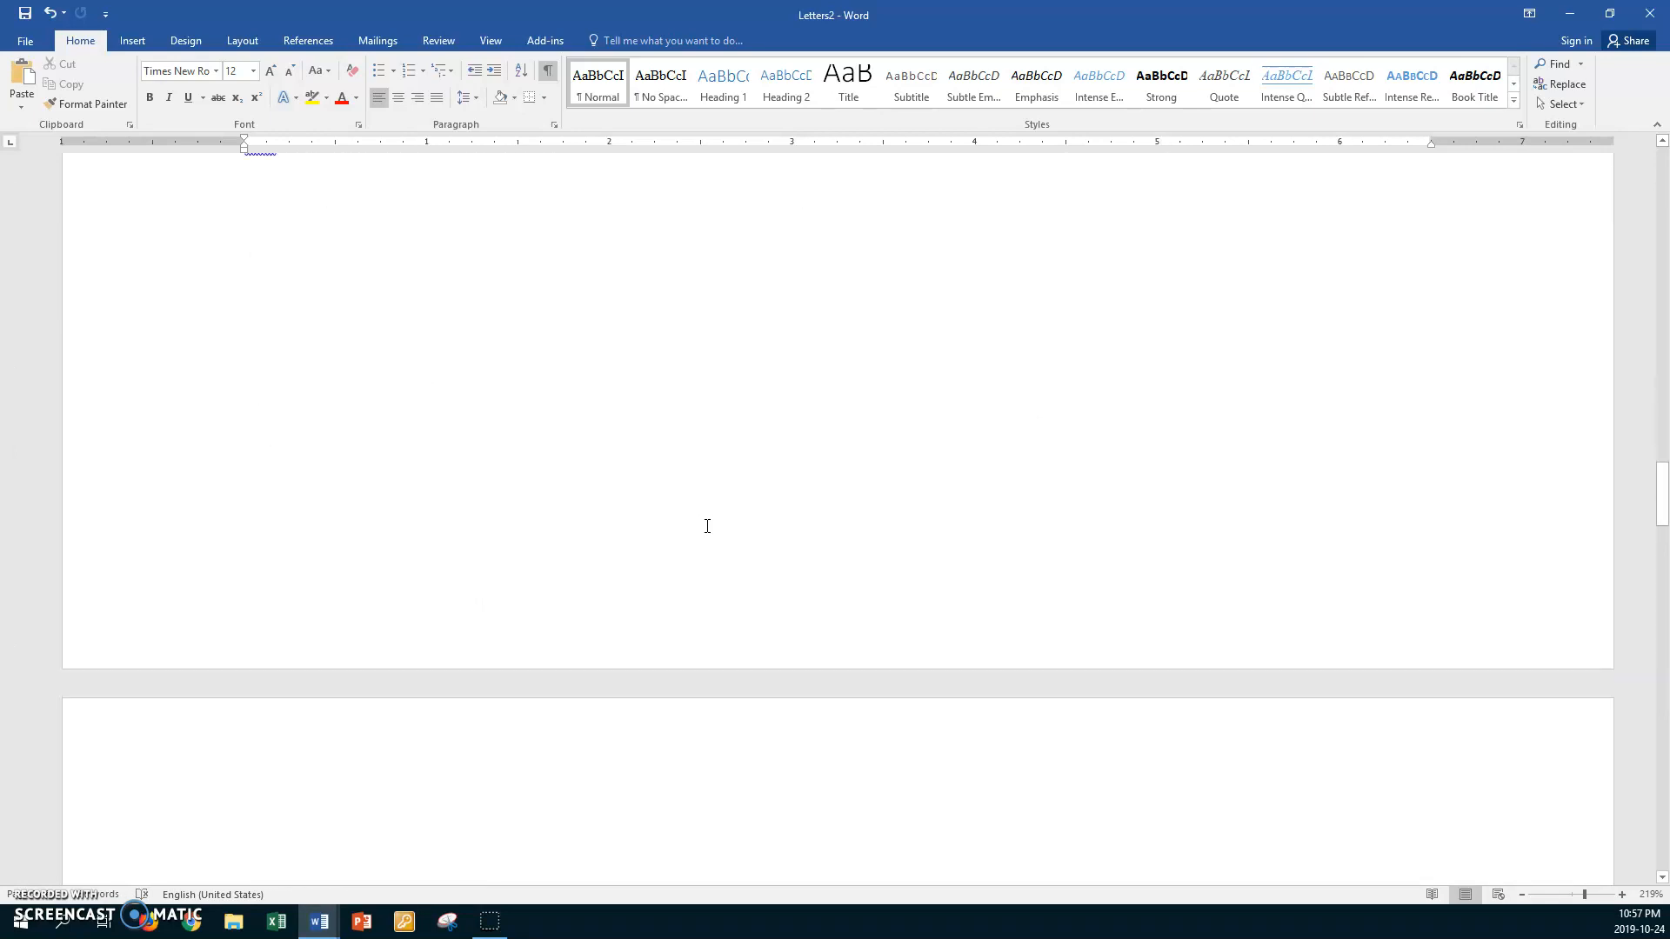
{"action": "scroll", "coordinate": [707, 526], "scroll_direction": "down", "scroll_amount": 7}
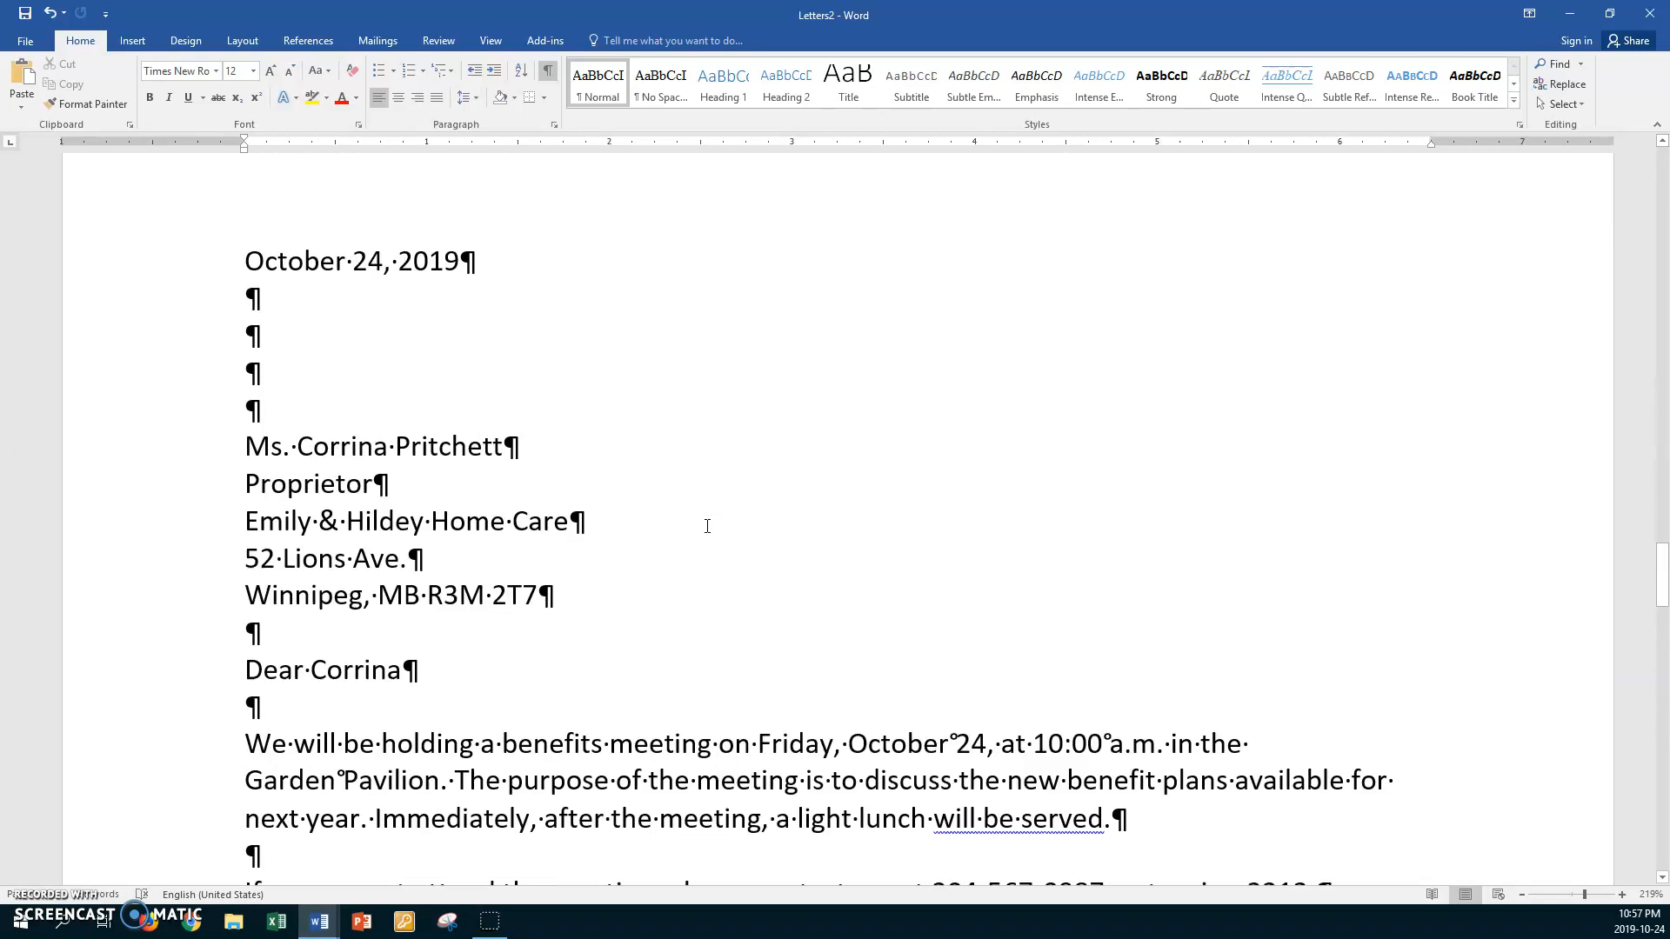
{"action": "scroll", "coordinate": [708, 526], "scroll_direction": "down", "scroll_amount": 3}
{"action": "scroll", "coordinate": [707, 526], "scroll_direction": "down", "scroll_amount": 12}
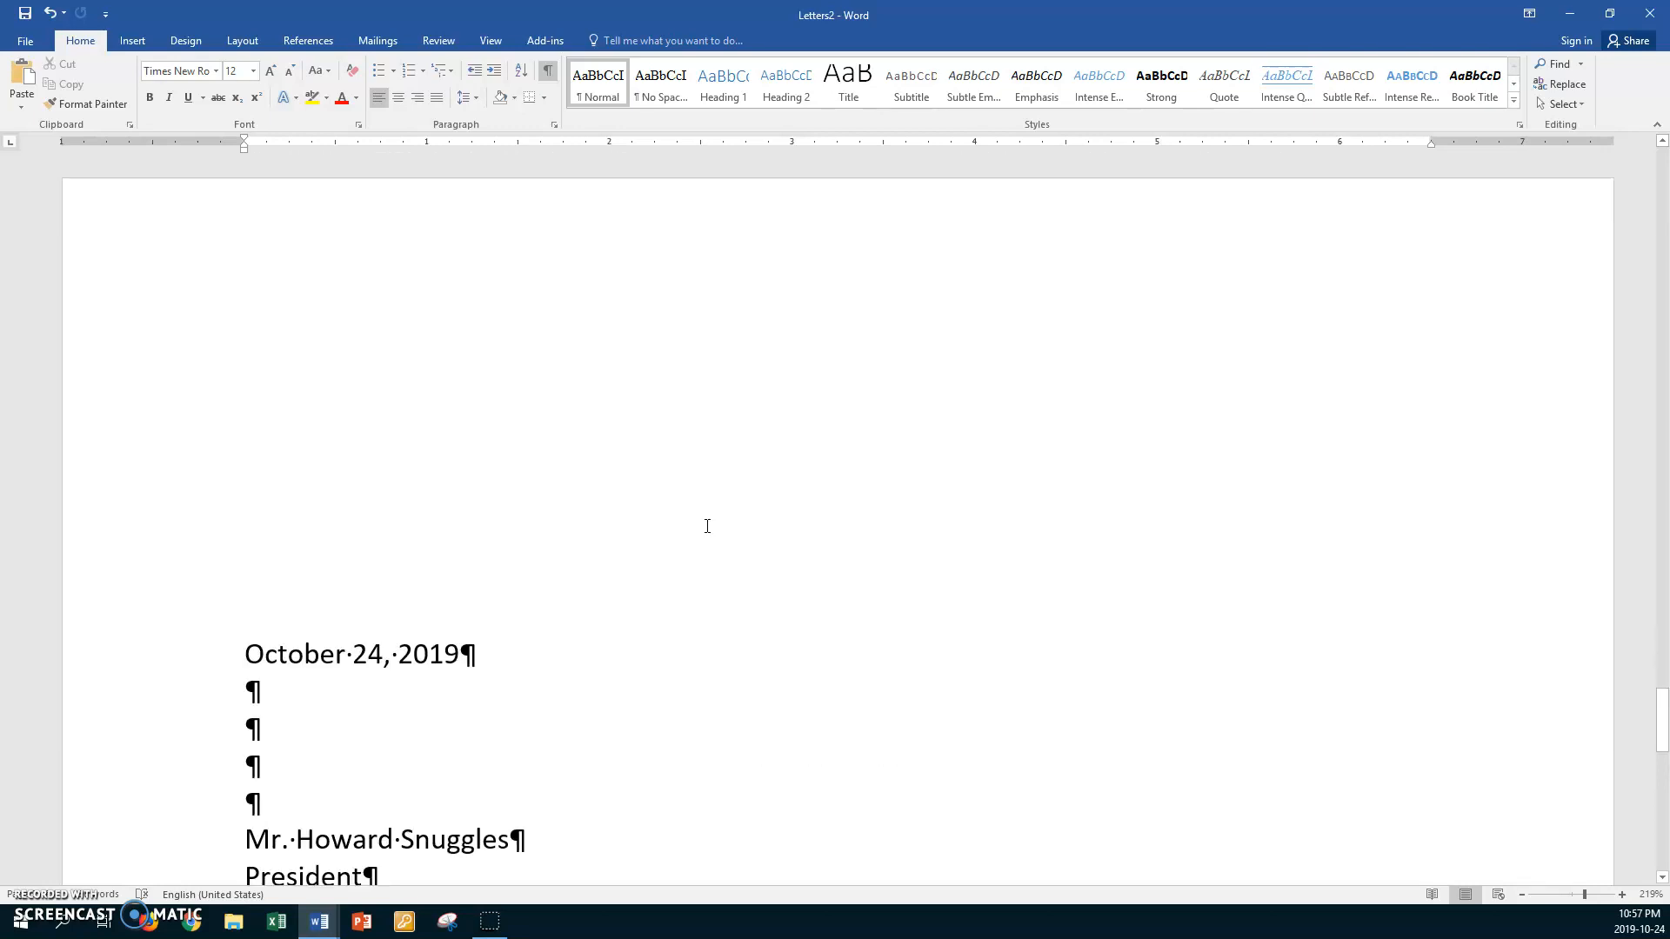
{"action": "scroll", "coordinate": [707, 526], "scroll_direction": "down", "scroll_amount": 4}
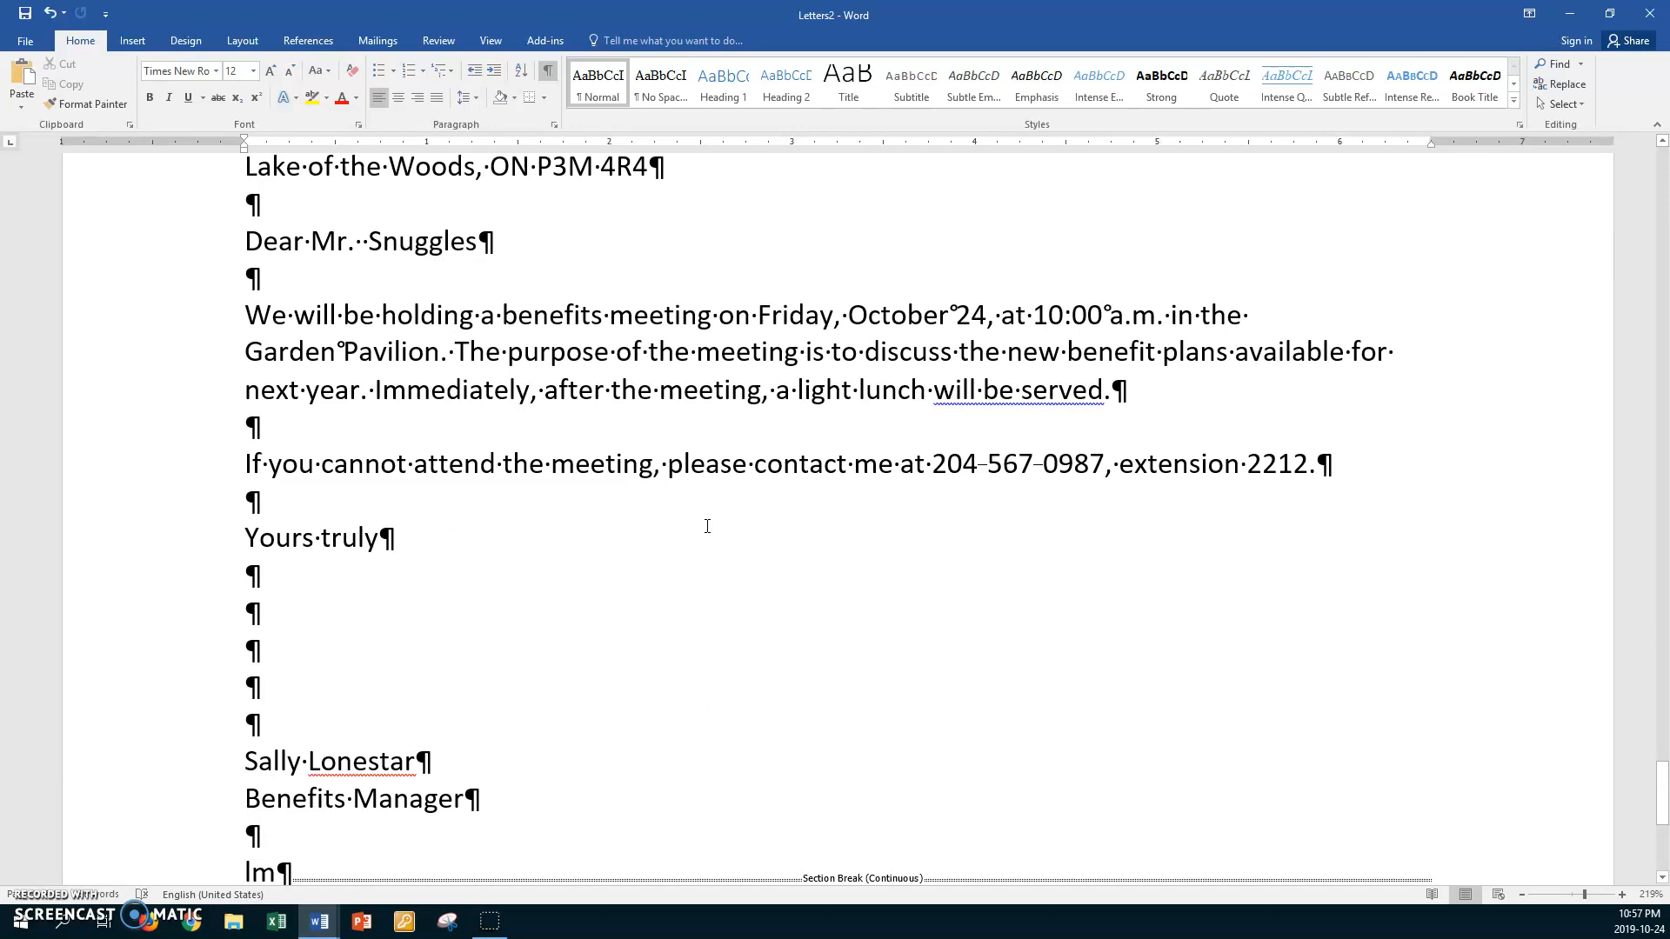
Start saving the merged letters as a new file and browse to the Mail Merge folder inside ABT on the U drive.
{"action": "key", "text": "F12"}
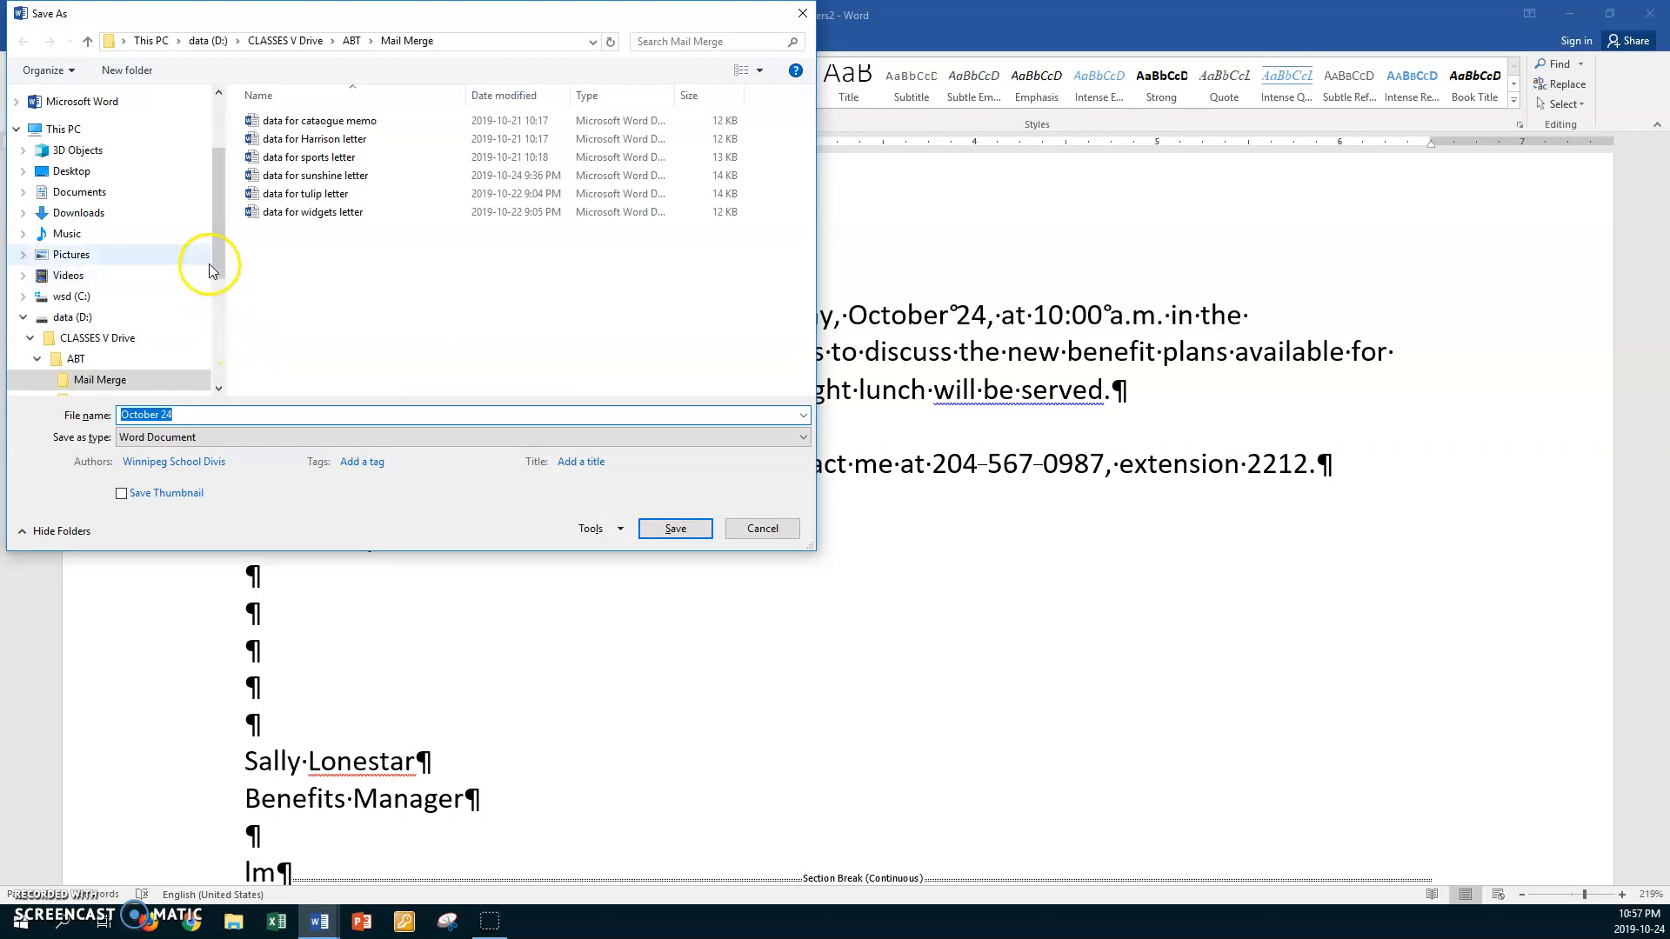
{"action": "left_click_drag", "start_coordinate": [217, 249], "coordinate": [216, 309]}
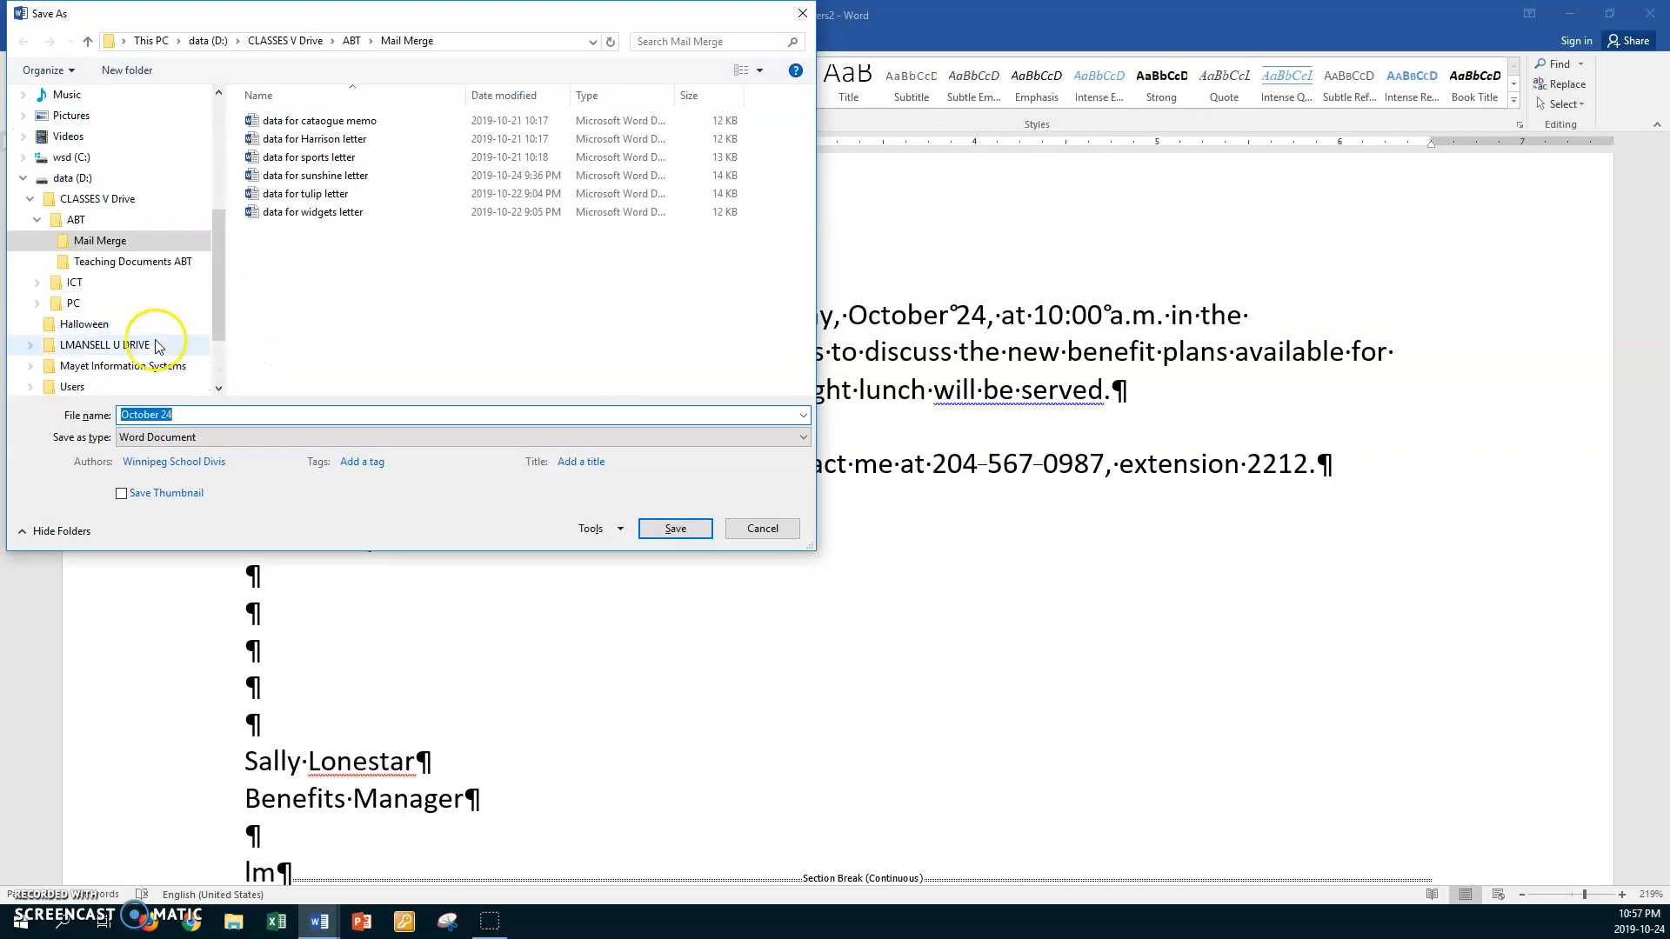
{"action": "left_click", "coordinate": [139, 344]}
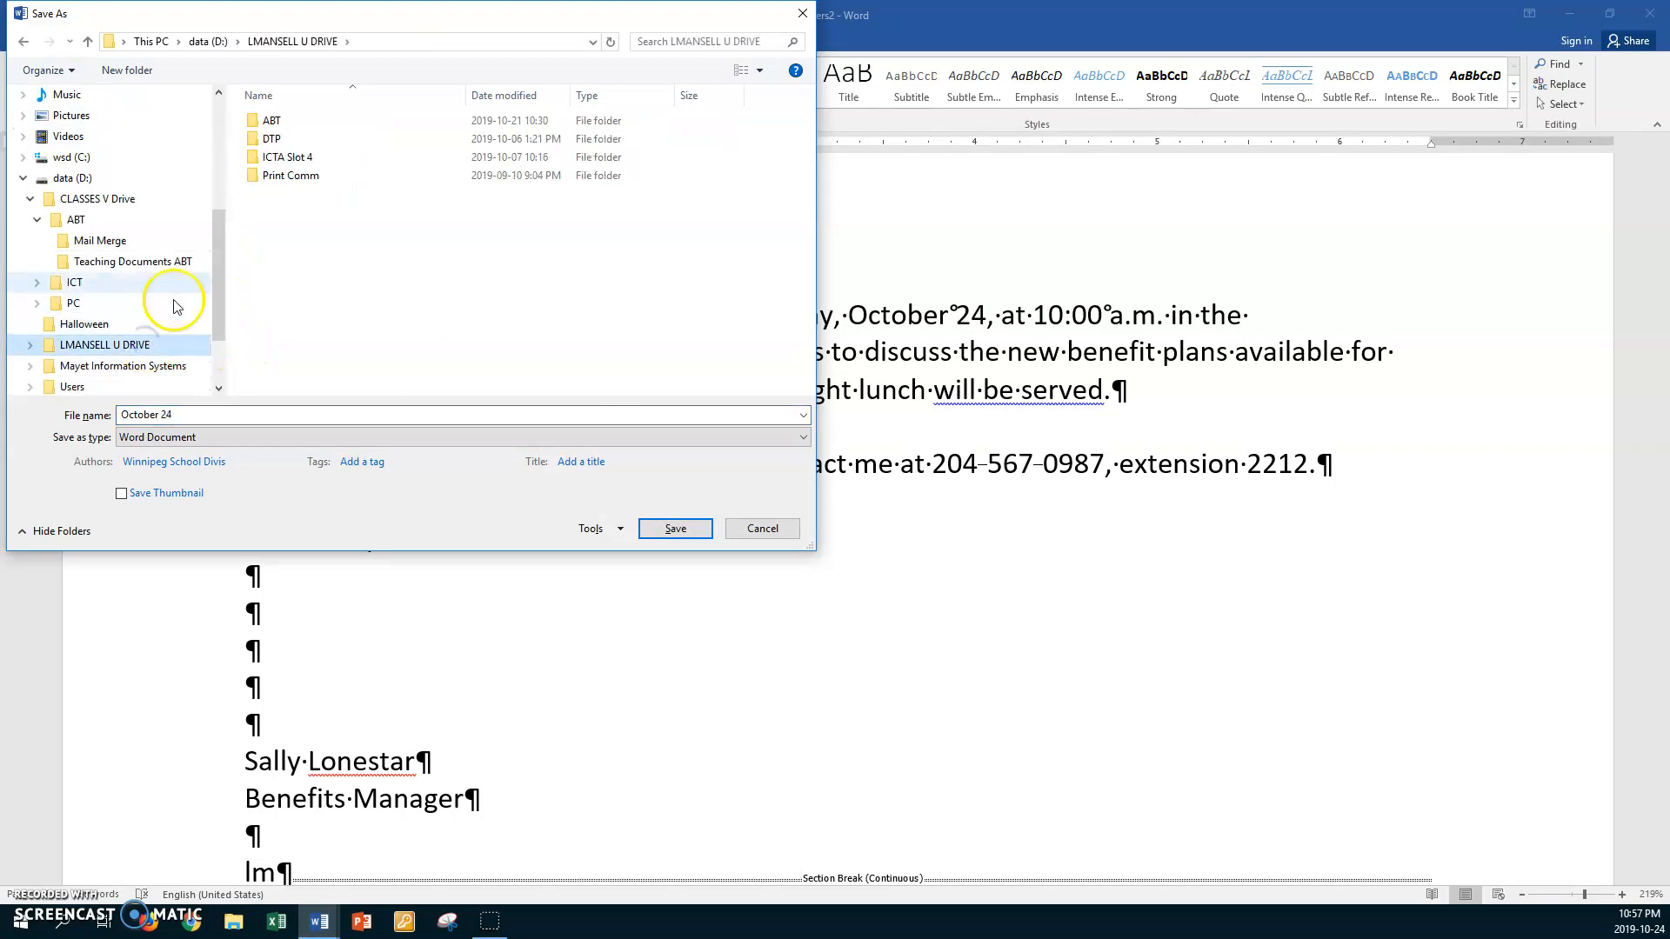
{"action": "double_click", "coordinate": [254, 121]}
{"action": "double_click", "coordinate": [288, 176]}
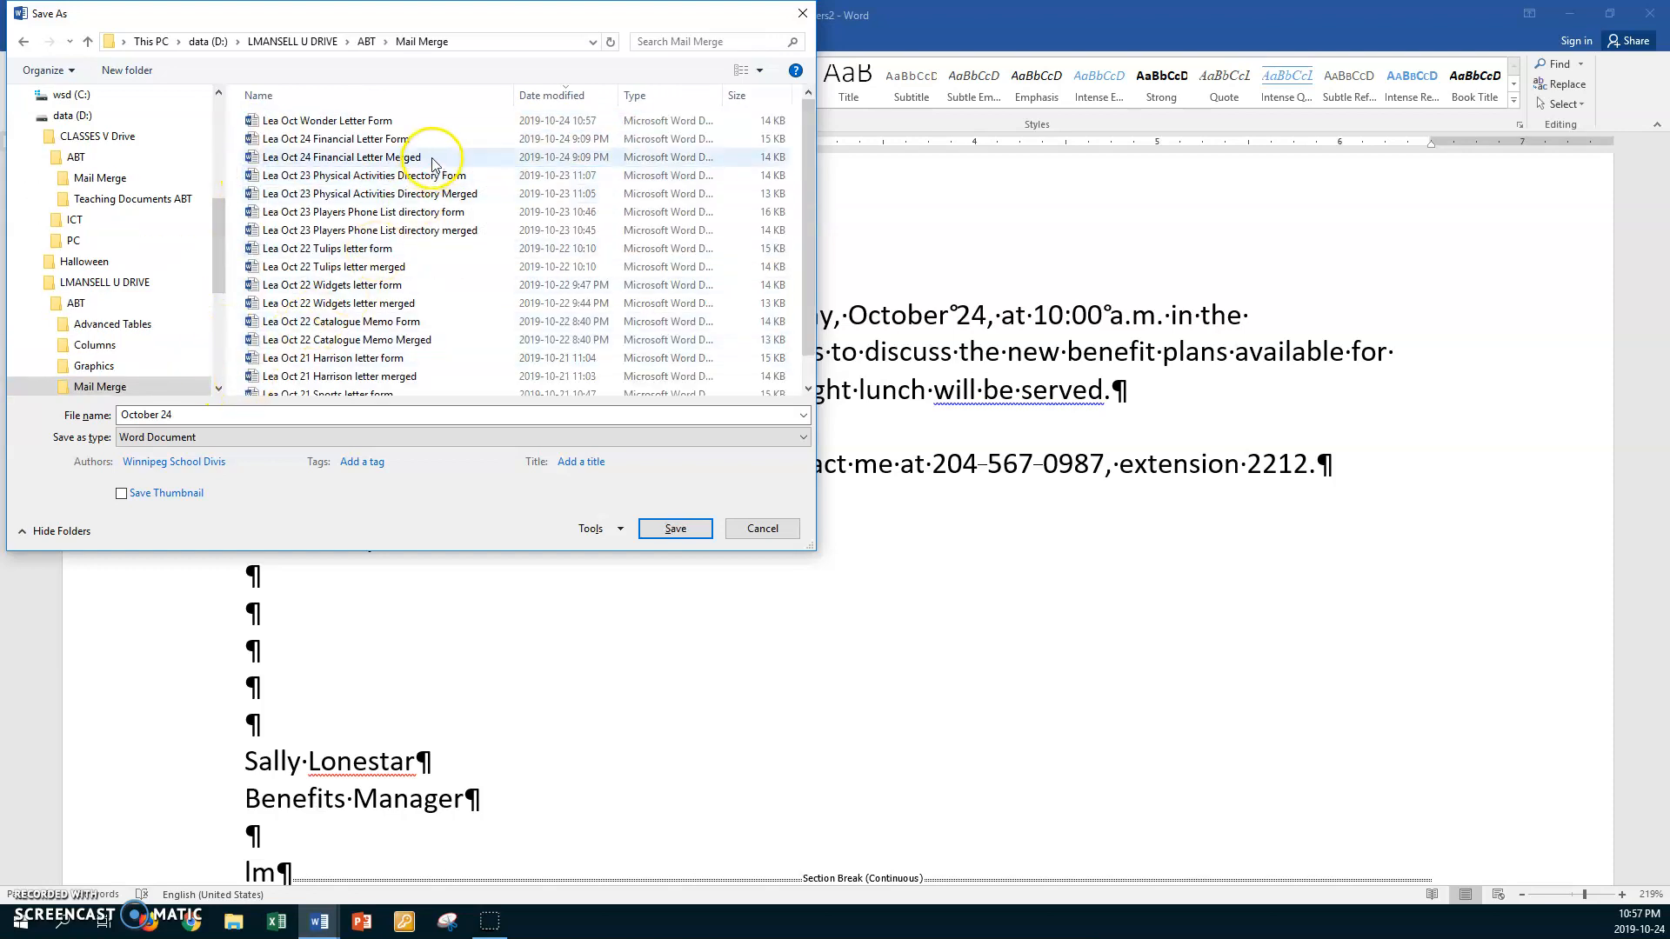
Save the merged letters under the Wonder form letter's file name with "Merged" in place of "Form", and close the document.
{"action": "left_click", "coordinate": [374, 121]}
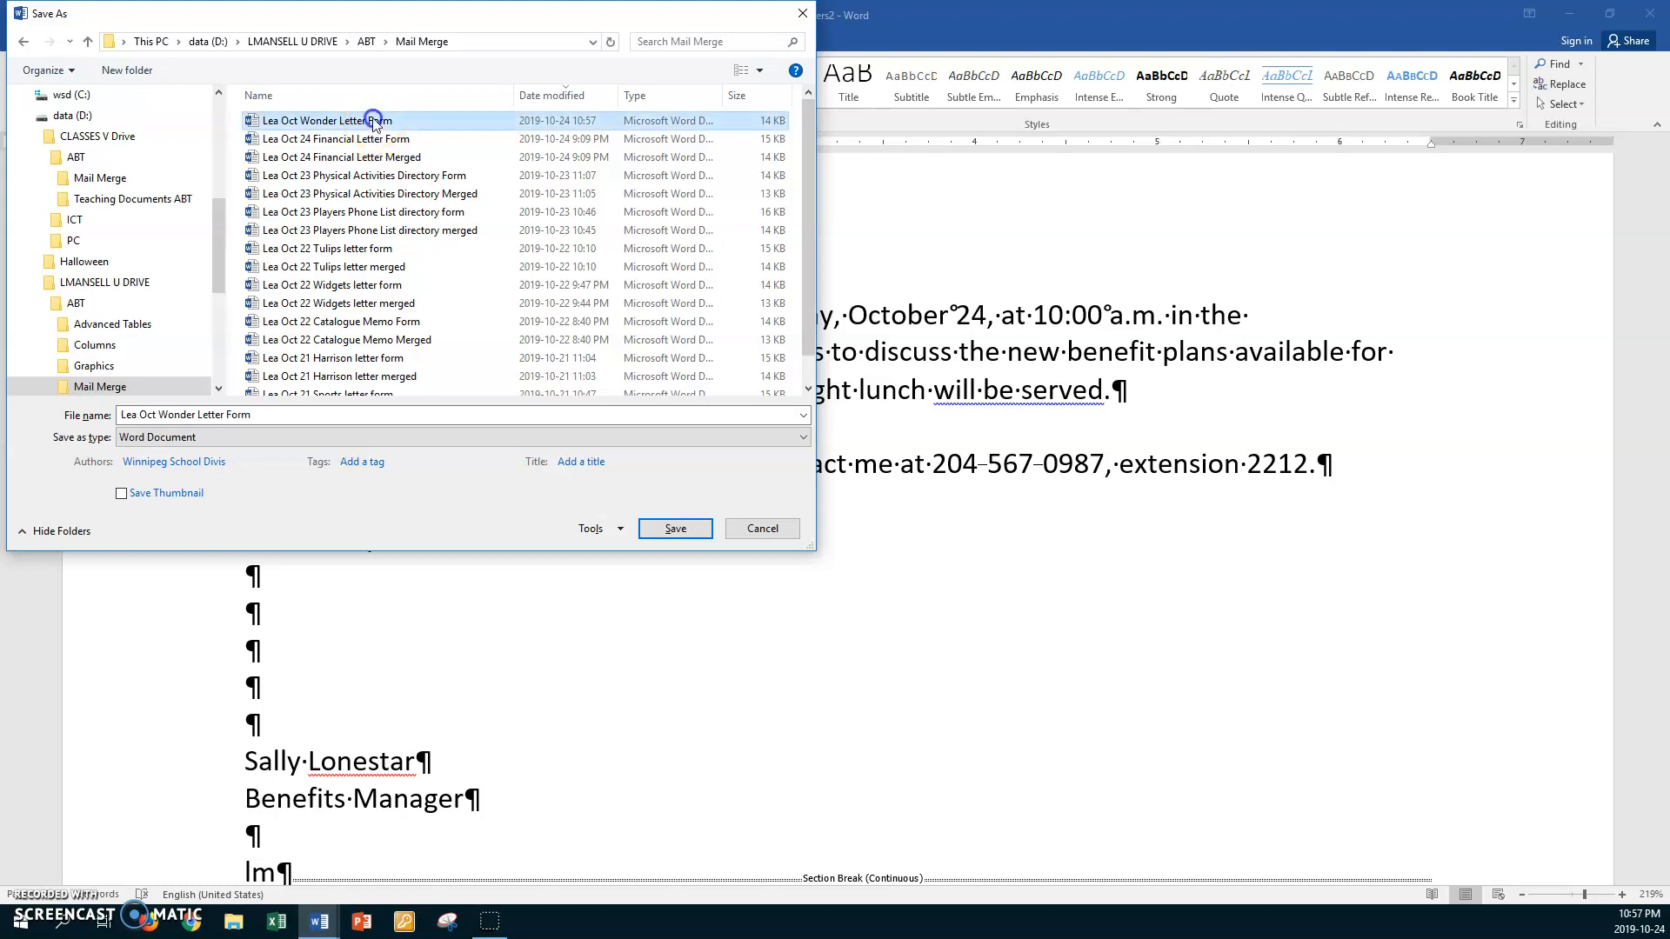
{"action": "double_click", "coordinate": [235, 414]}
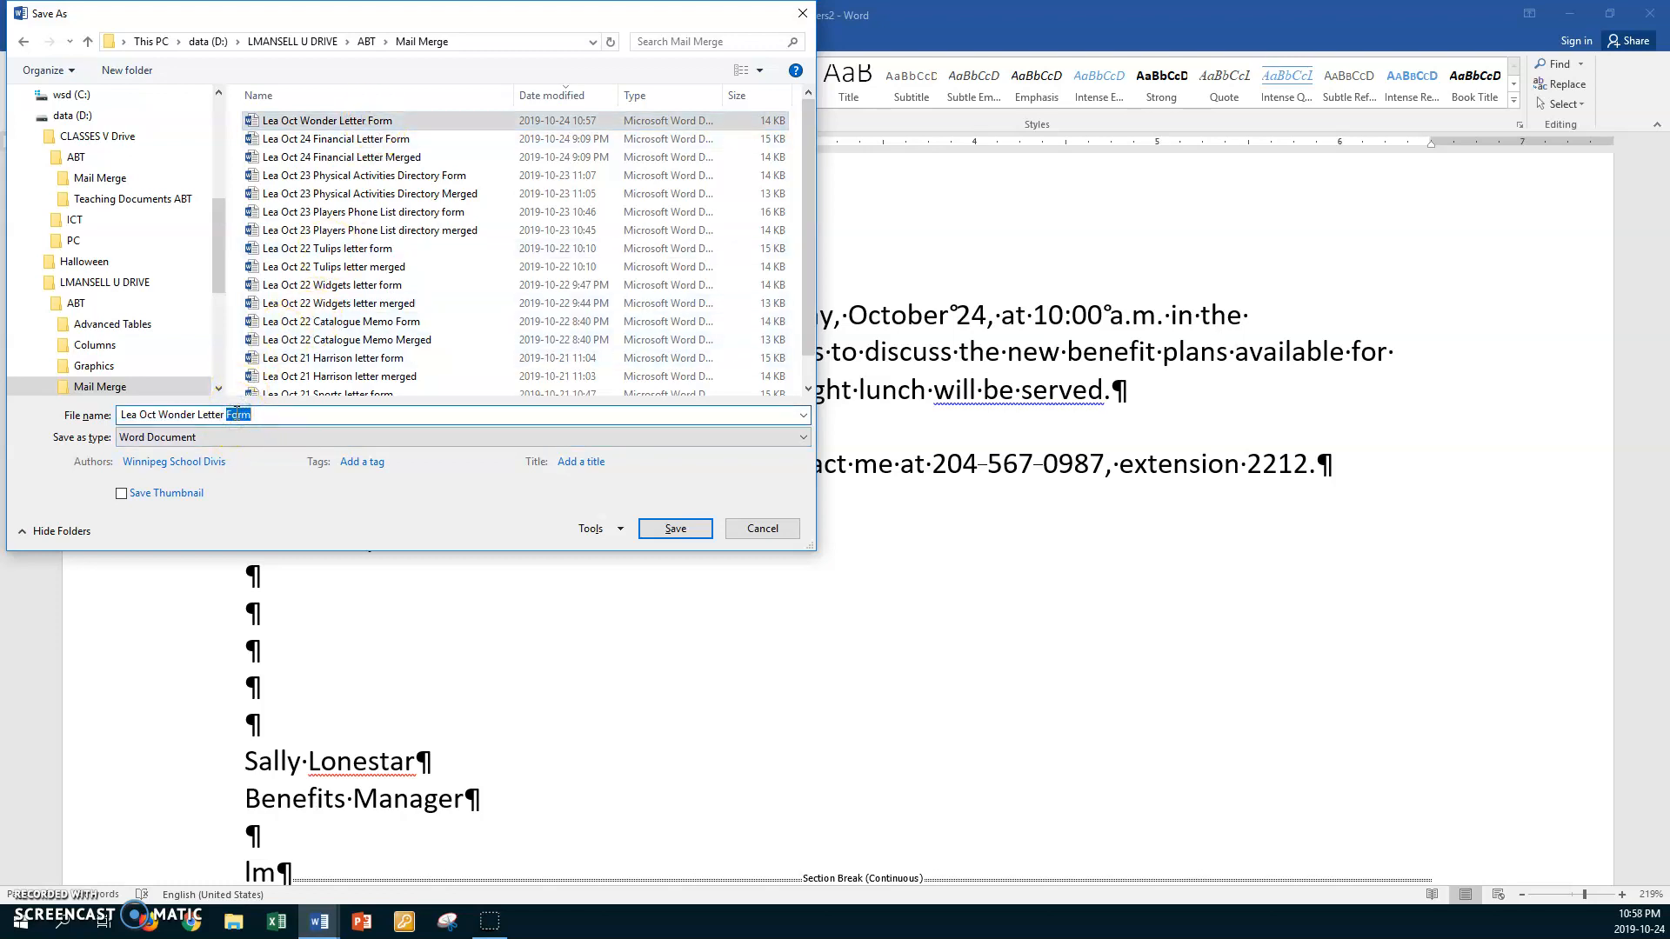
{"action": "type", "text": "Merged"}
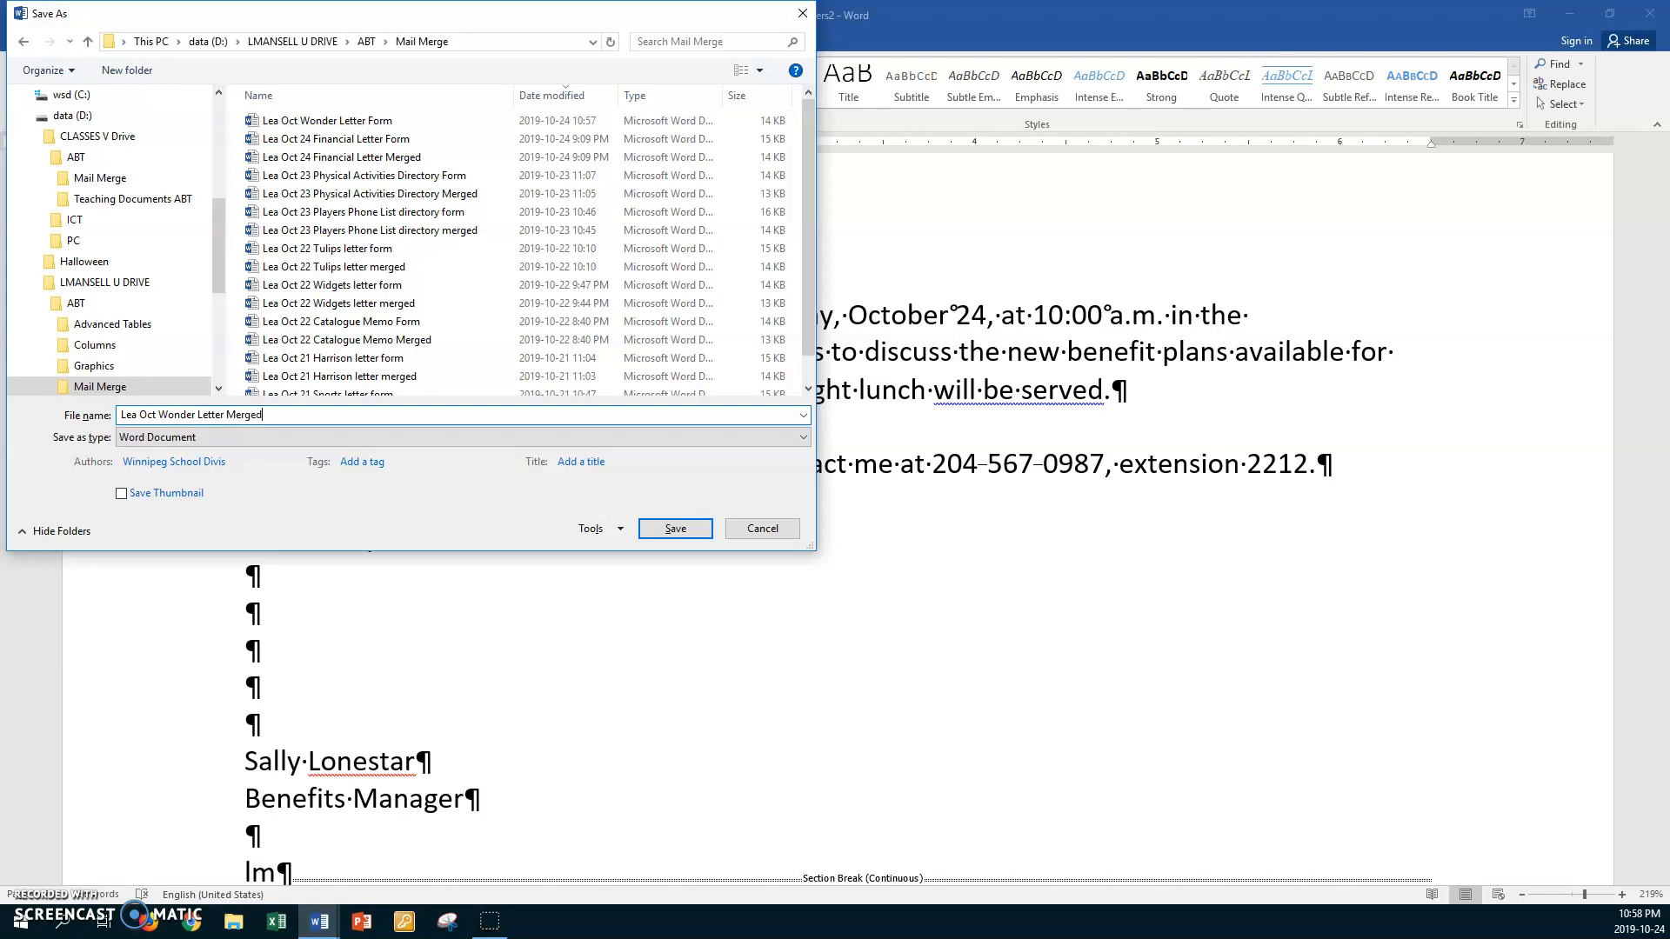
{"action": "key", "text": "Return"}
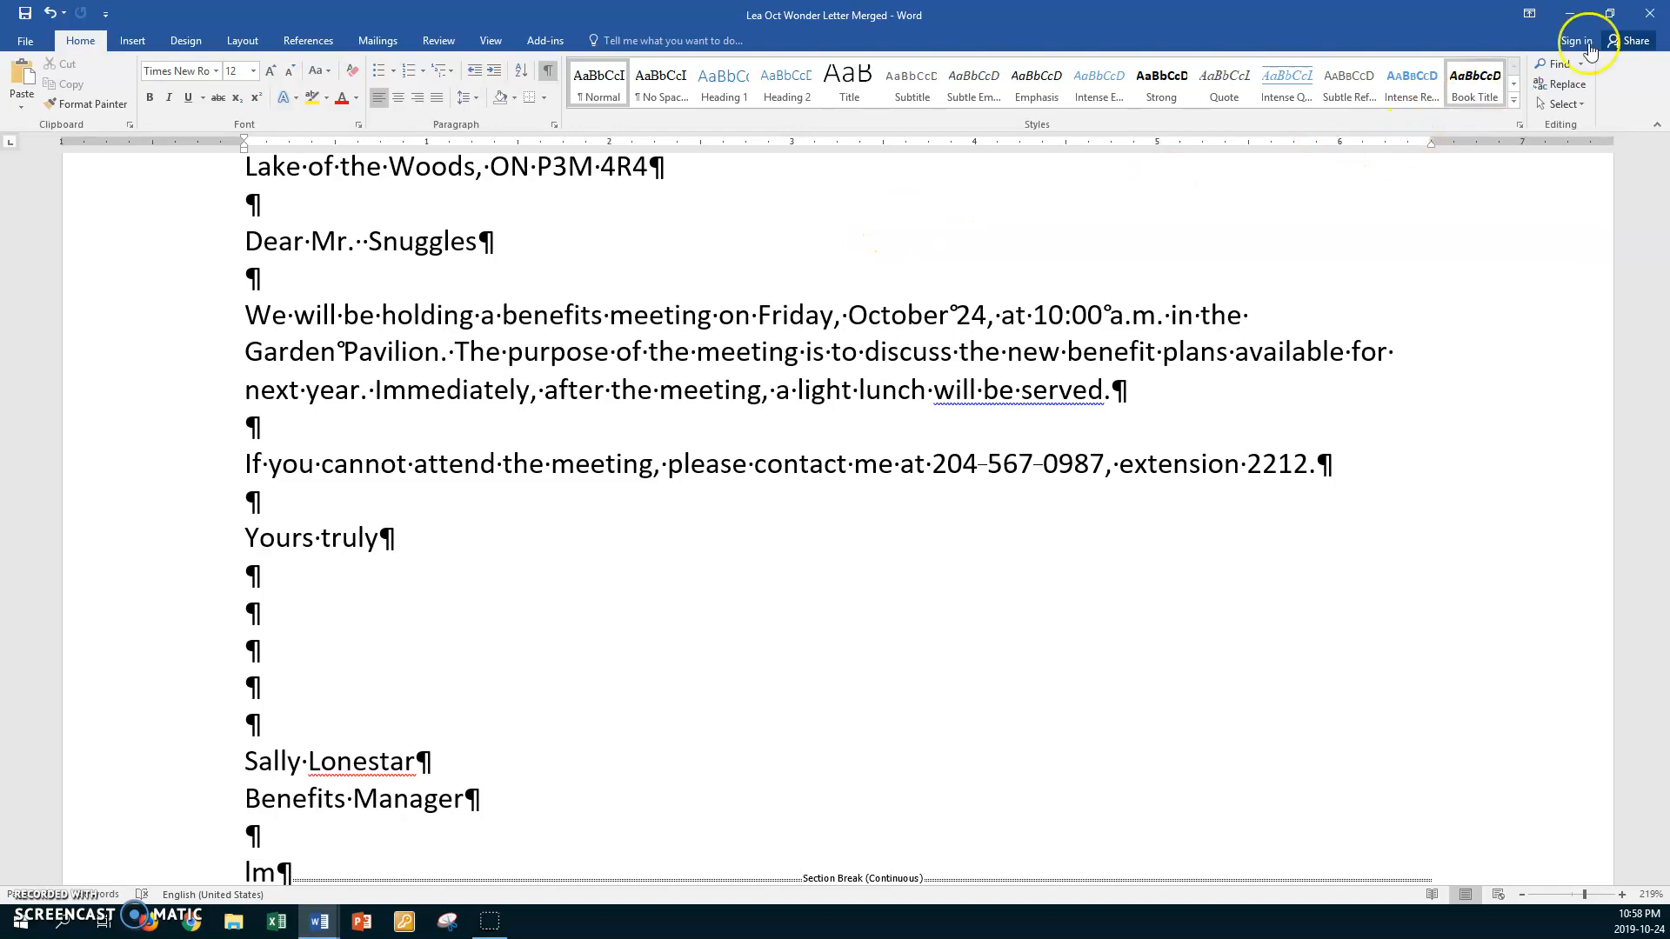
{"action": "left_click", "coordinate": [1646, 17]}
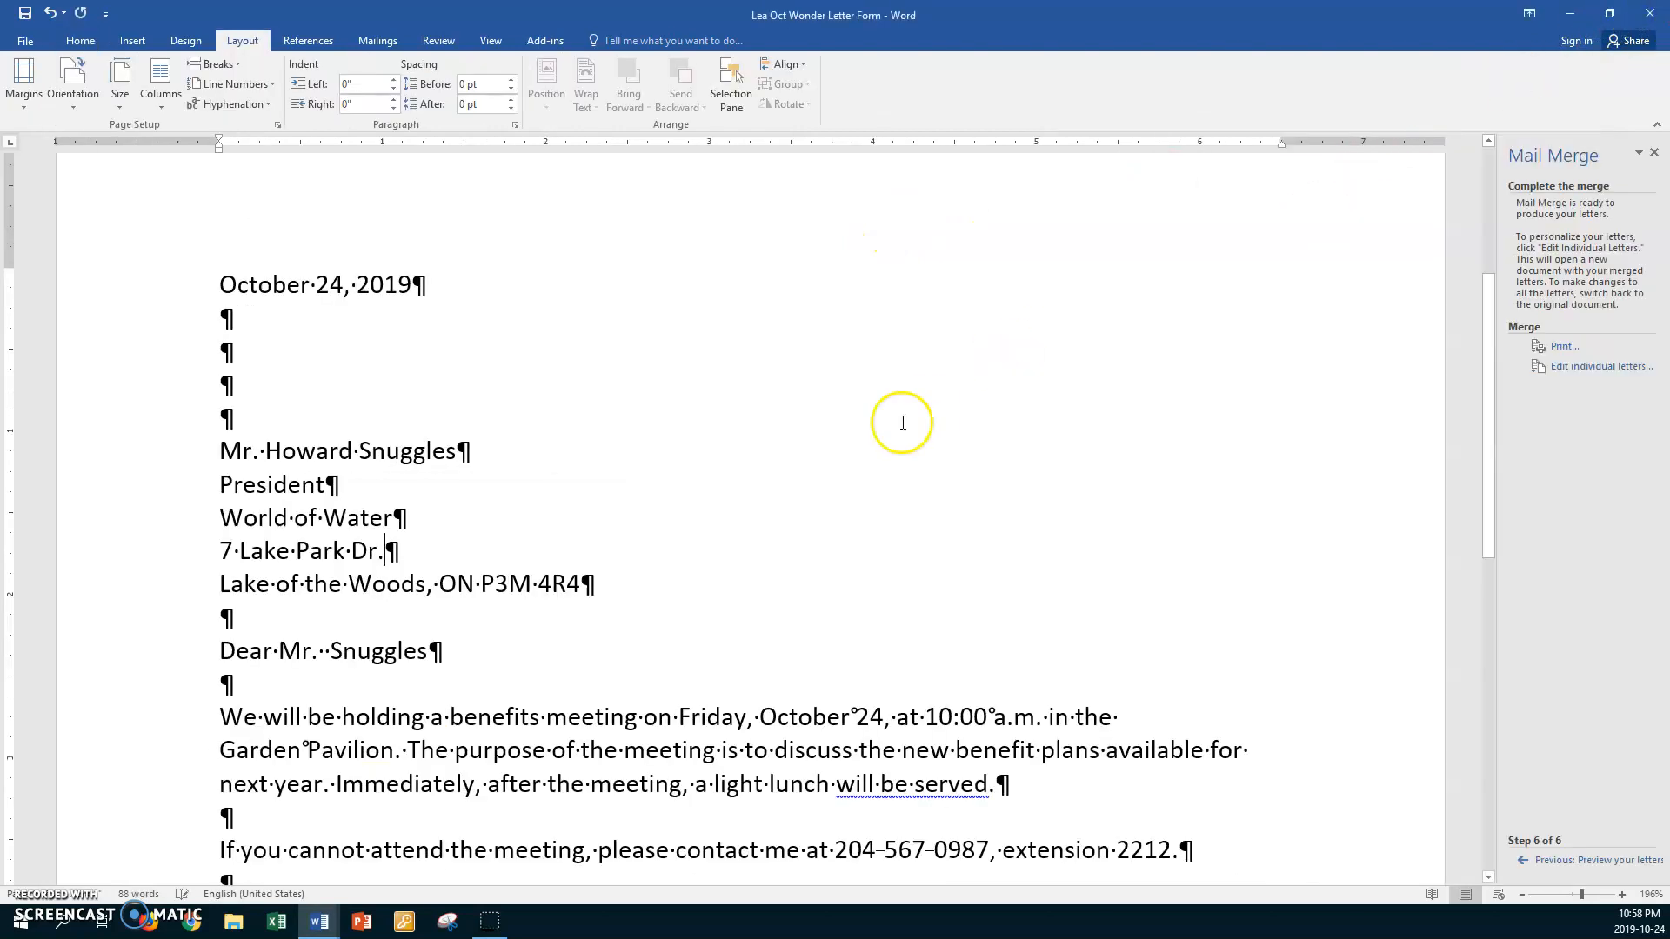
Take the Wonder form letter's mail merge back to the Write your letter stage, showing the merge fields.
{"action": "left_click", "coordinate": [1524, 864]}
{"action": "left_click", "coordinate": [1524, 863]}
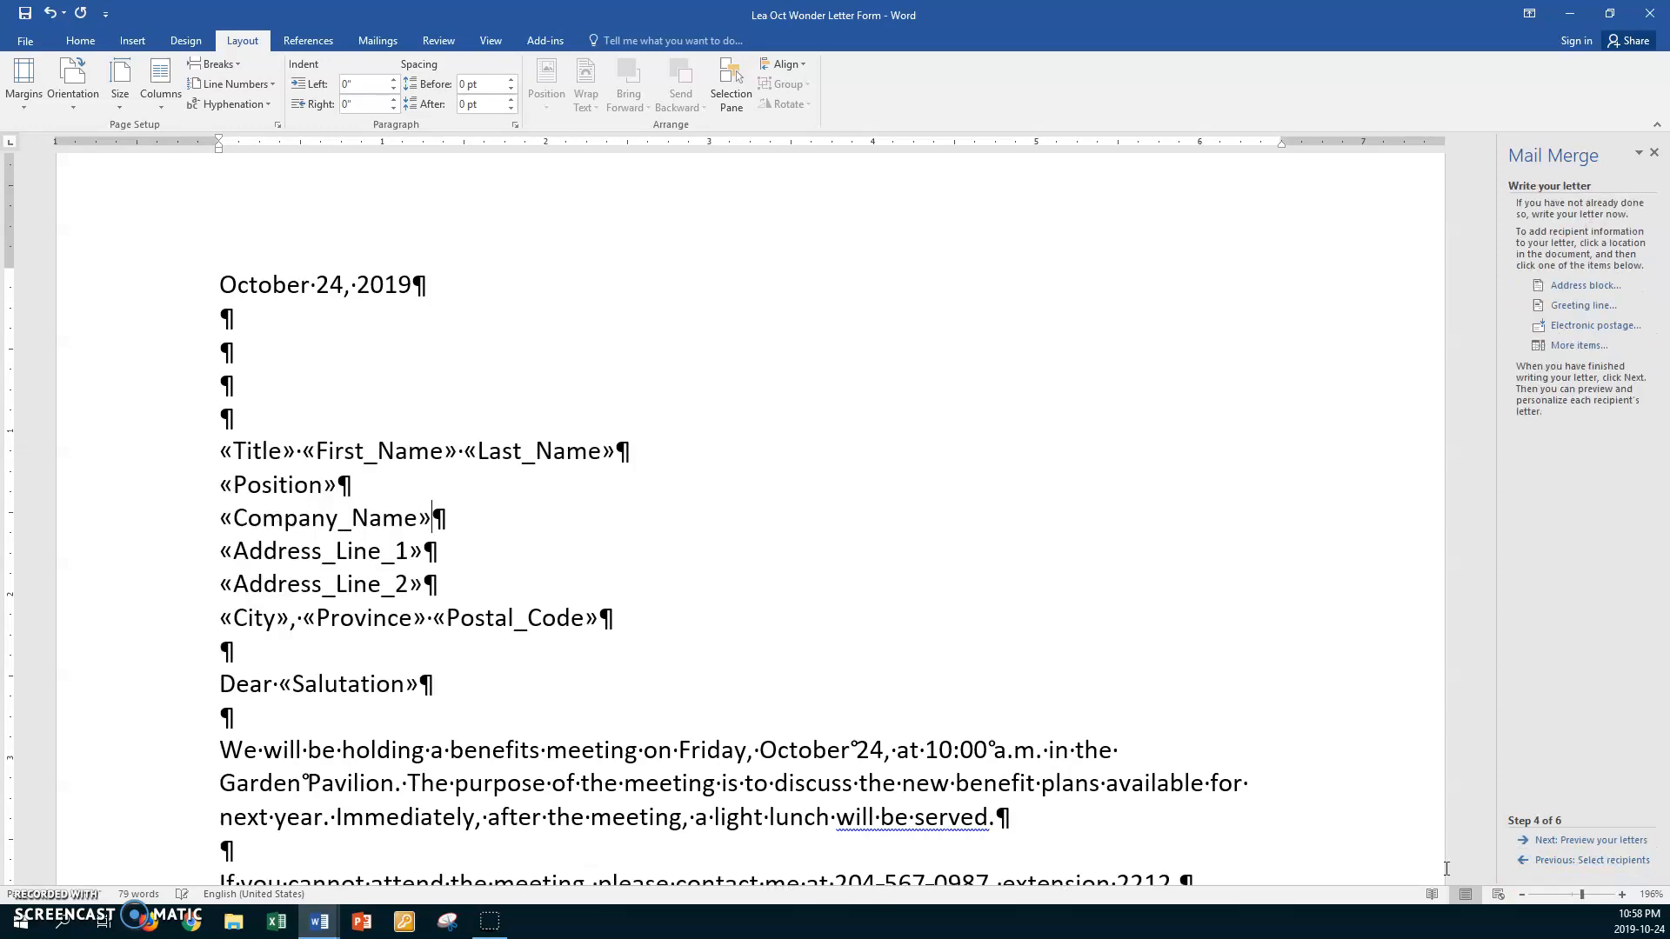
{"action": "left_click", "coordinate": [670, 615]}
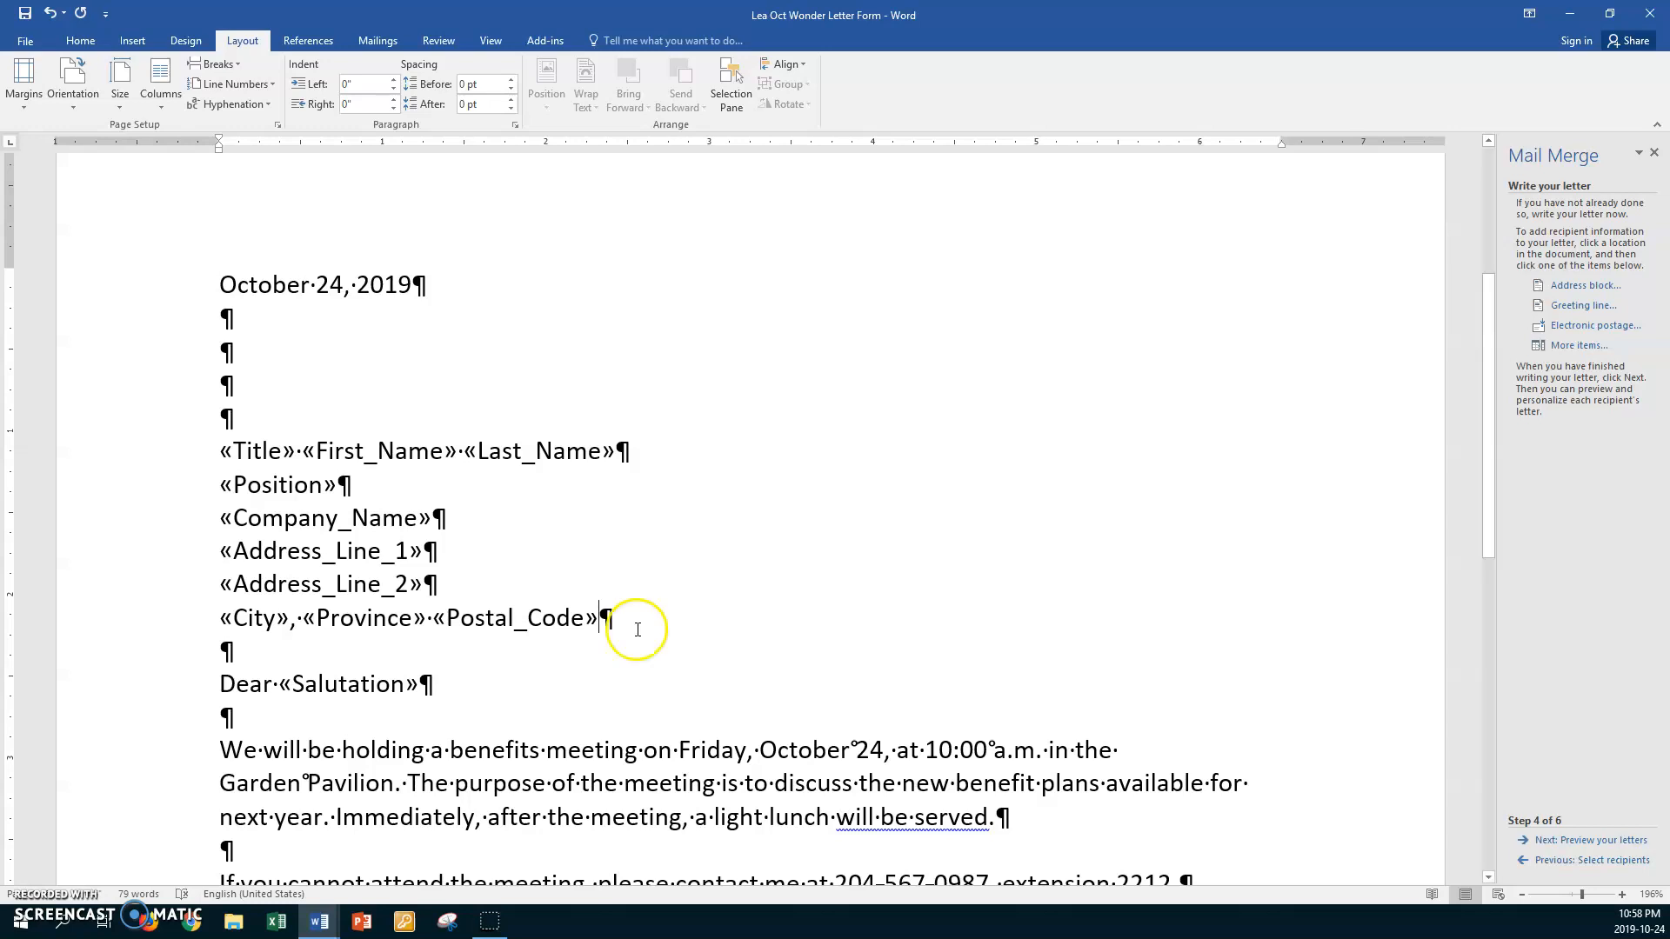
{"action": "left_click", "coordinate": [612, 571]}
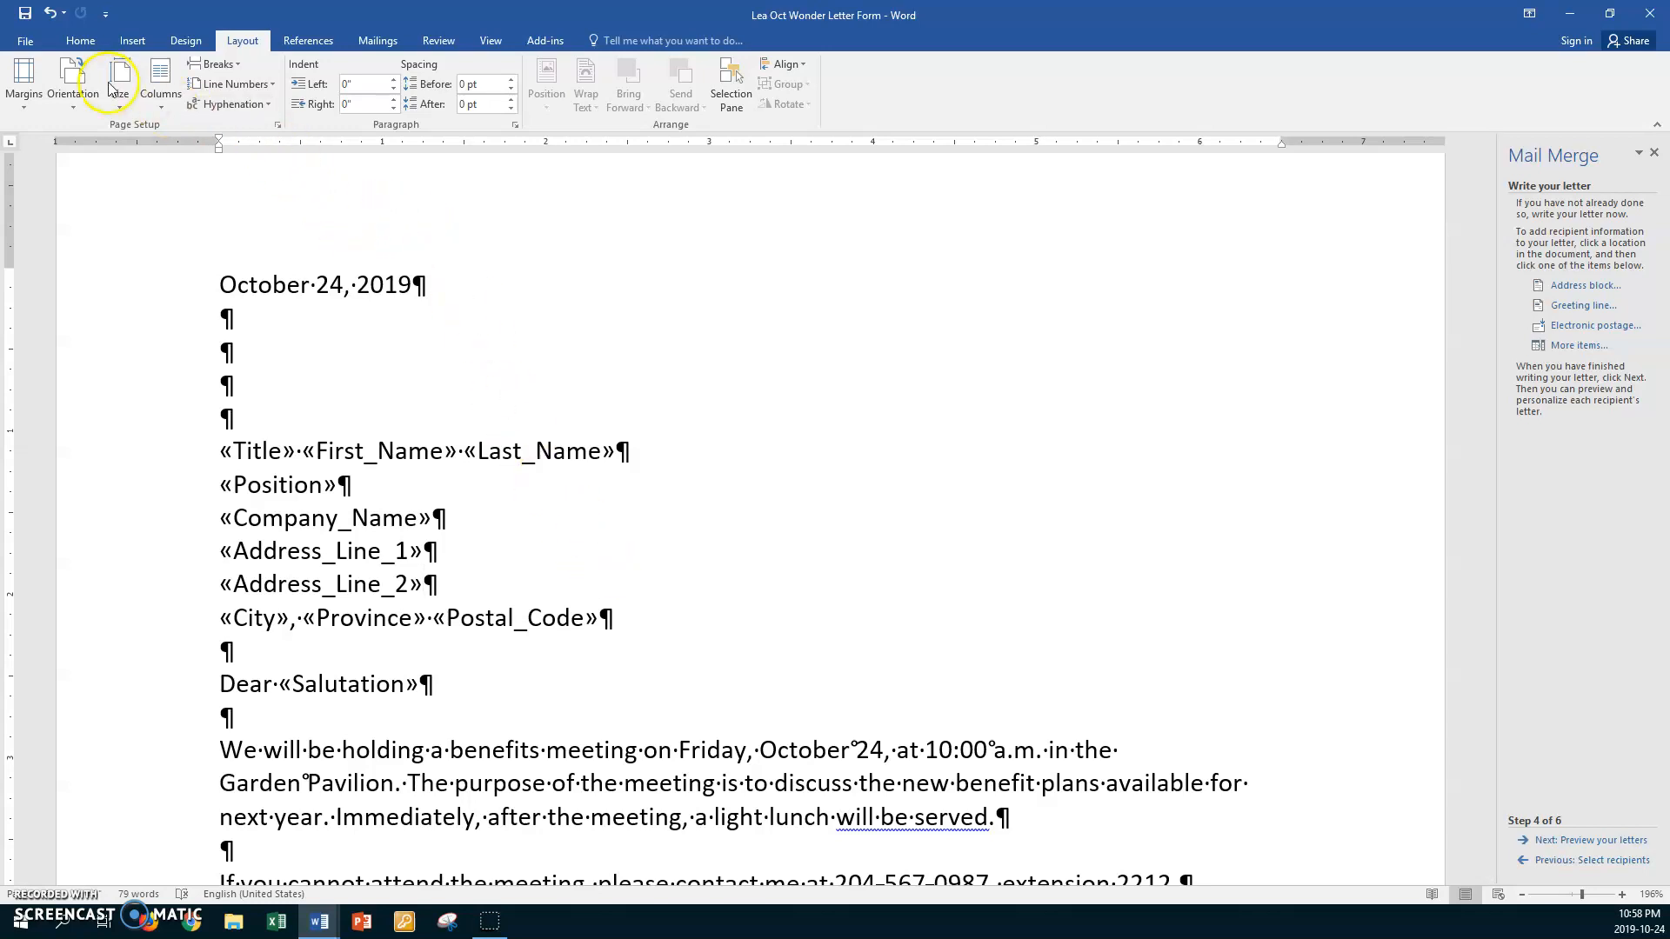
Save a copy of the form letter in the current Mail Merge folder, replacing "Wonder" with "Sunshine" in the file name.
{"action": "left_click", "coordinate": [31, 45]}
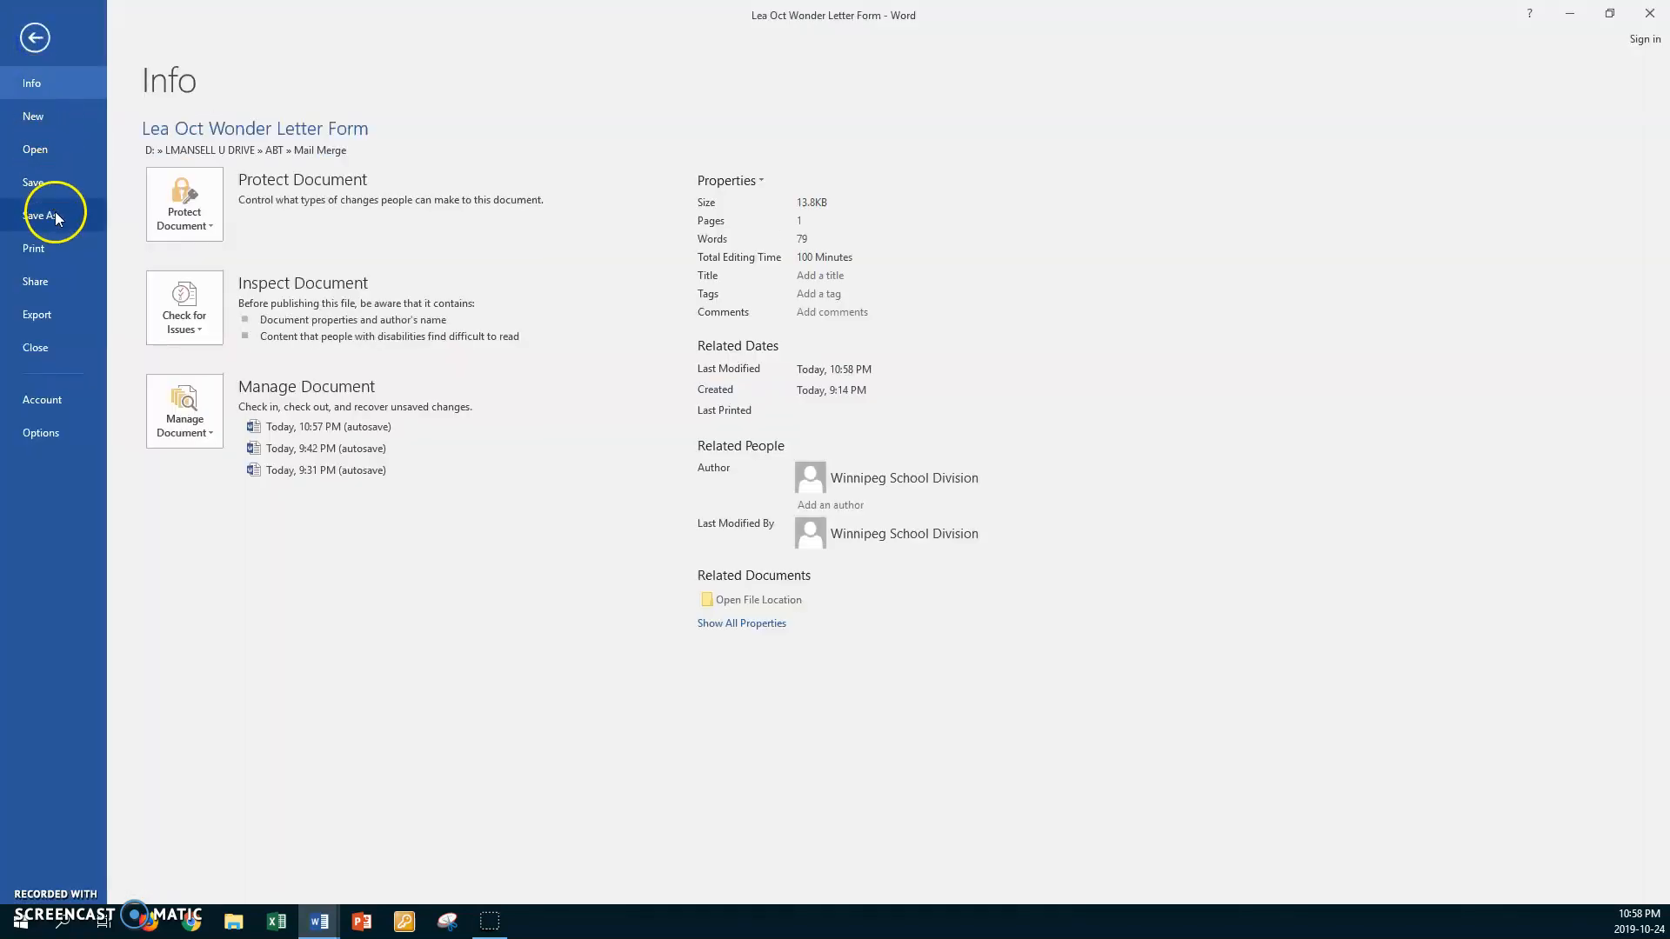
{"action": "left_click", "coordinate": [55, 214]}
{"action": "left_click", "coordinate": [437, 187]}
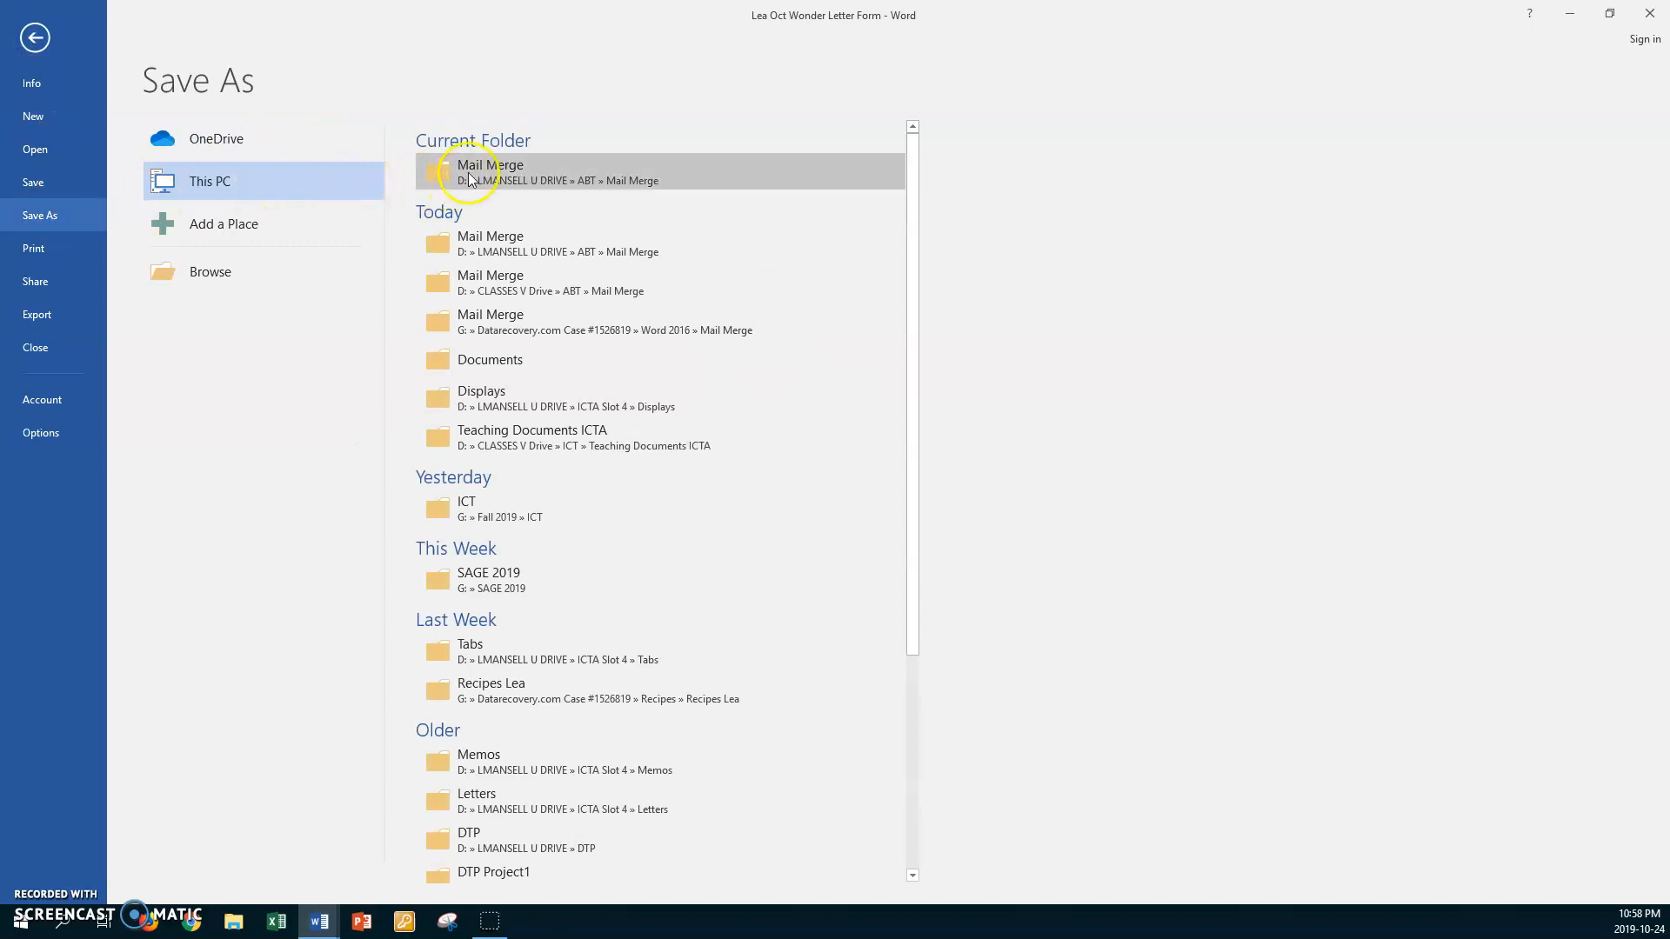
{"action": "left_click", "coordinate": [475, 169]}
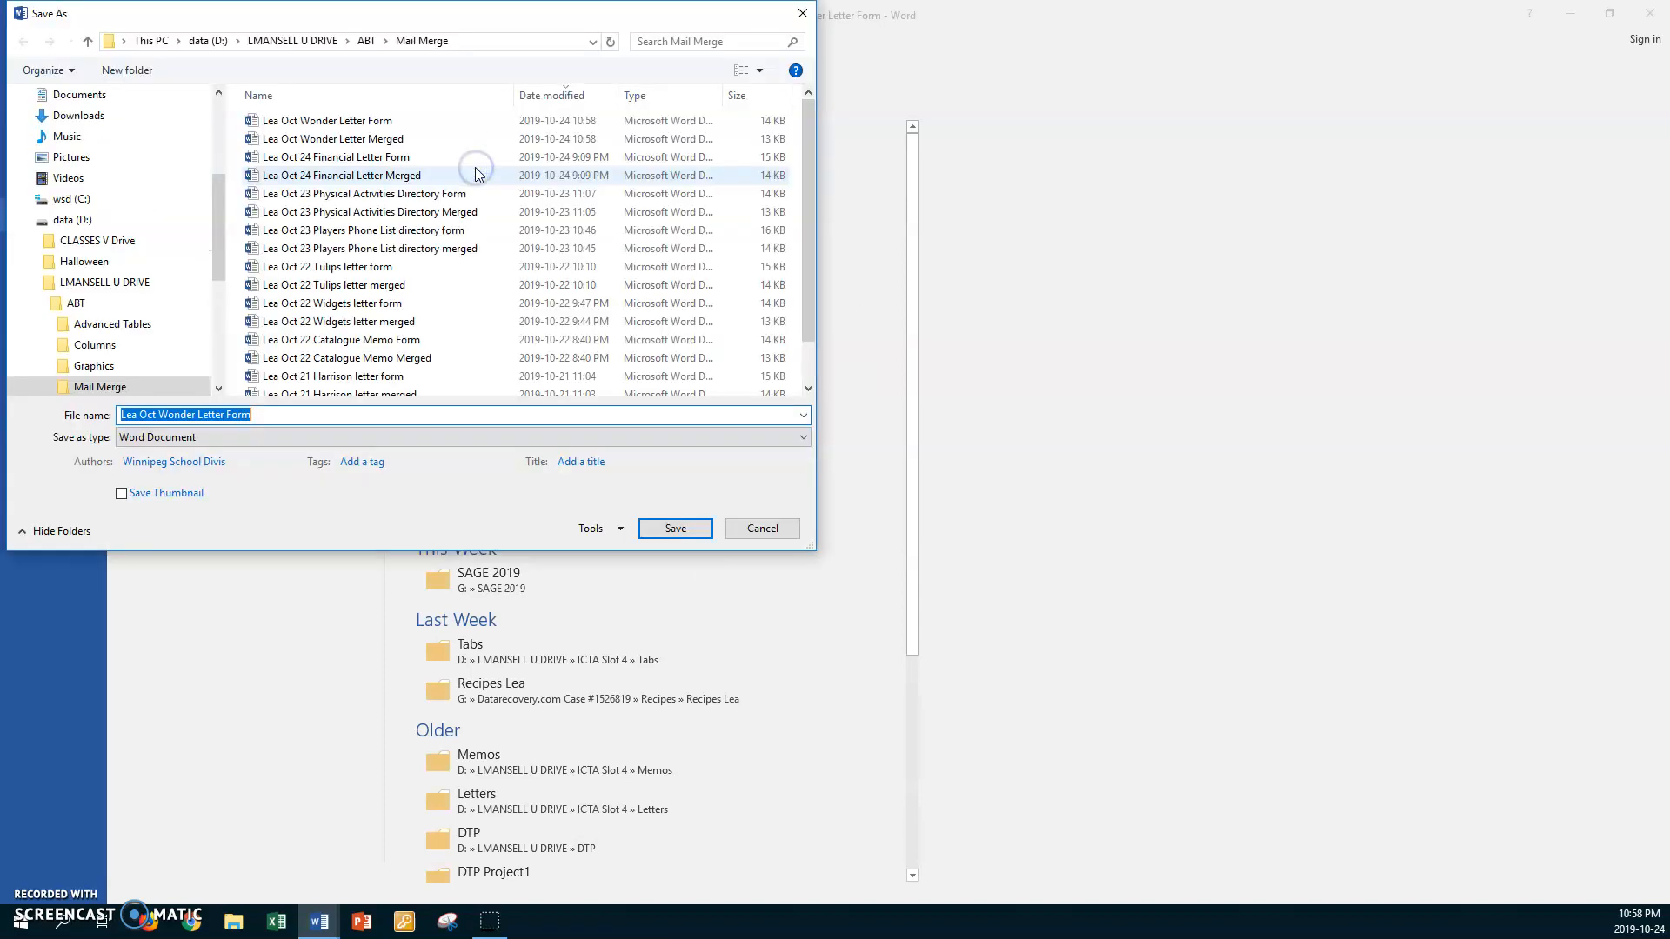
{"action": "double_click", "coordinate": [173, 415]}
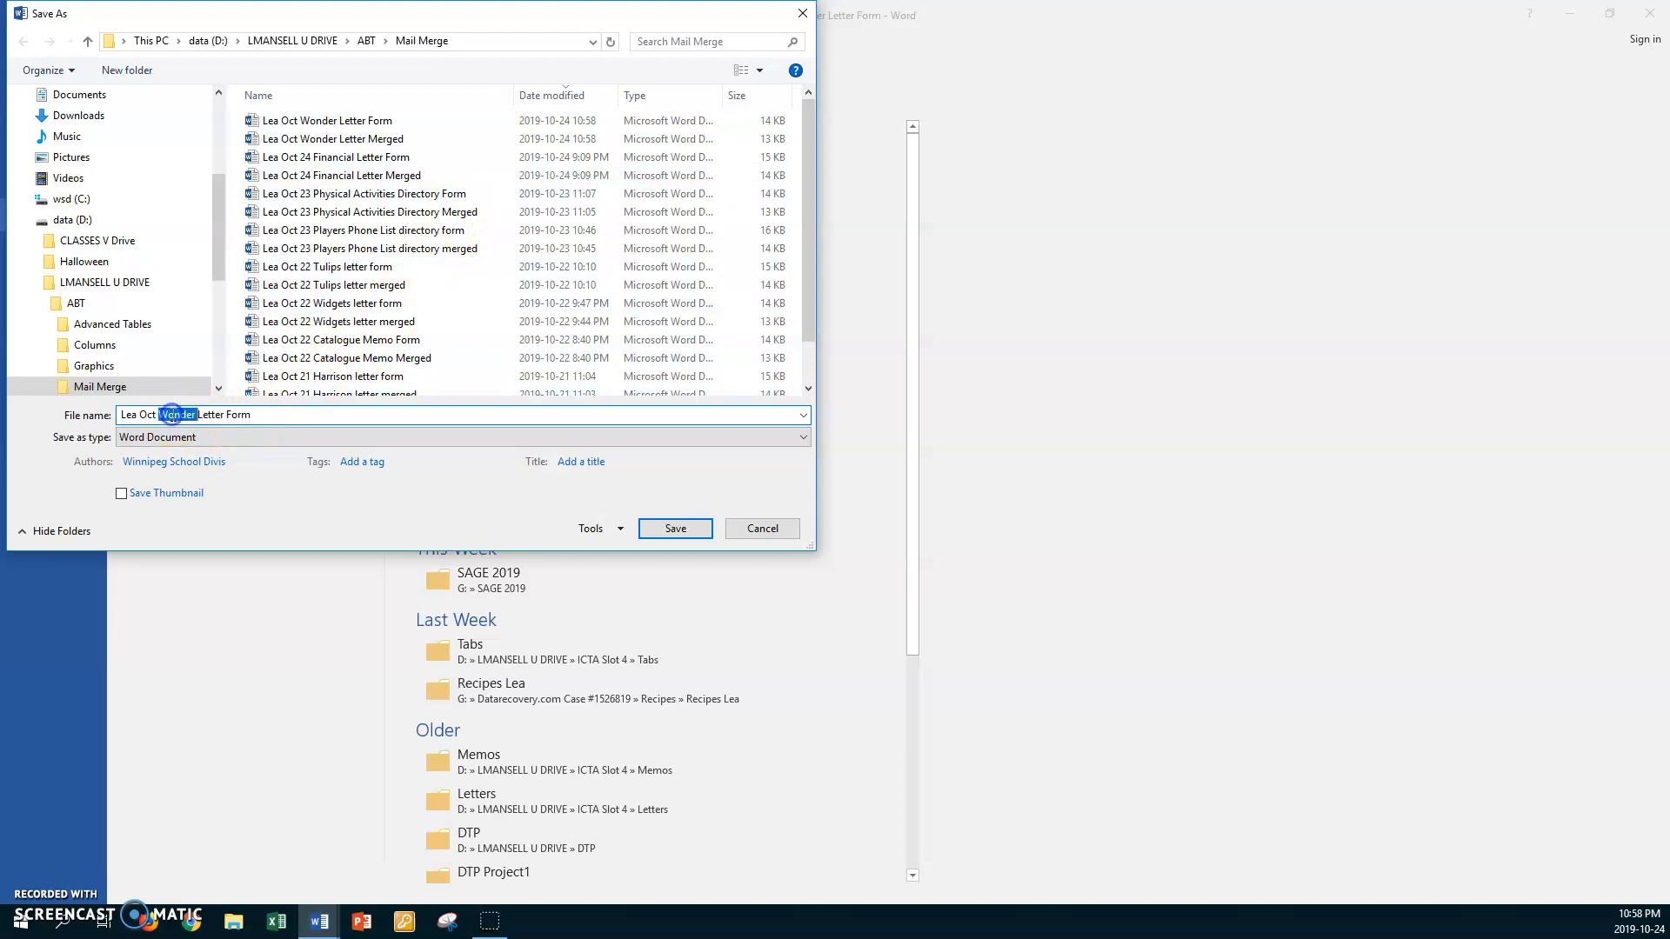
{"action": "type", "text": "Sunshine"}
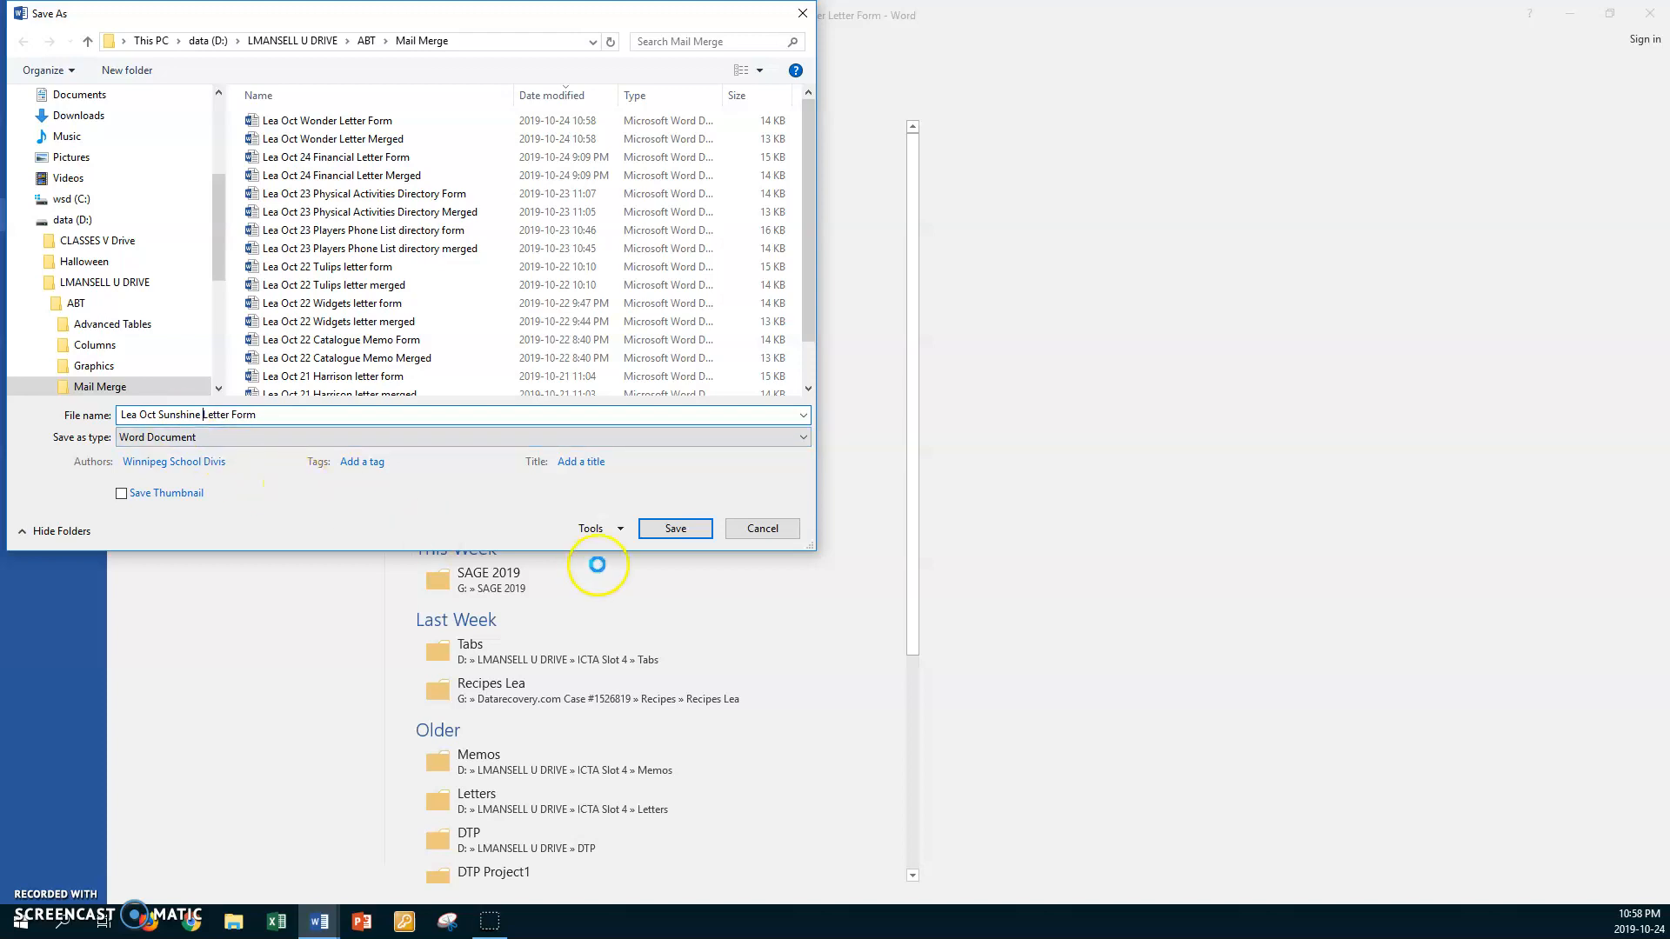
{"action": "left_click", "coordinate": [661, 538]}
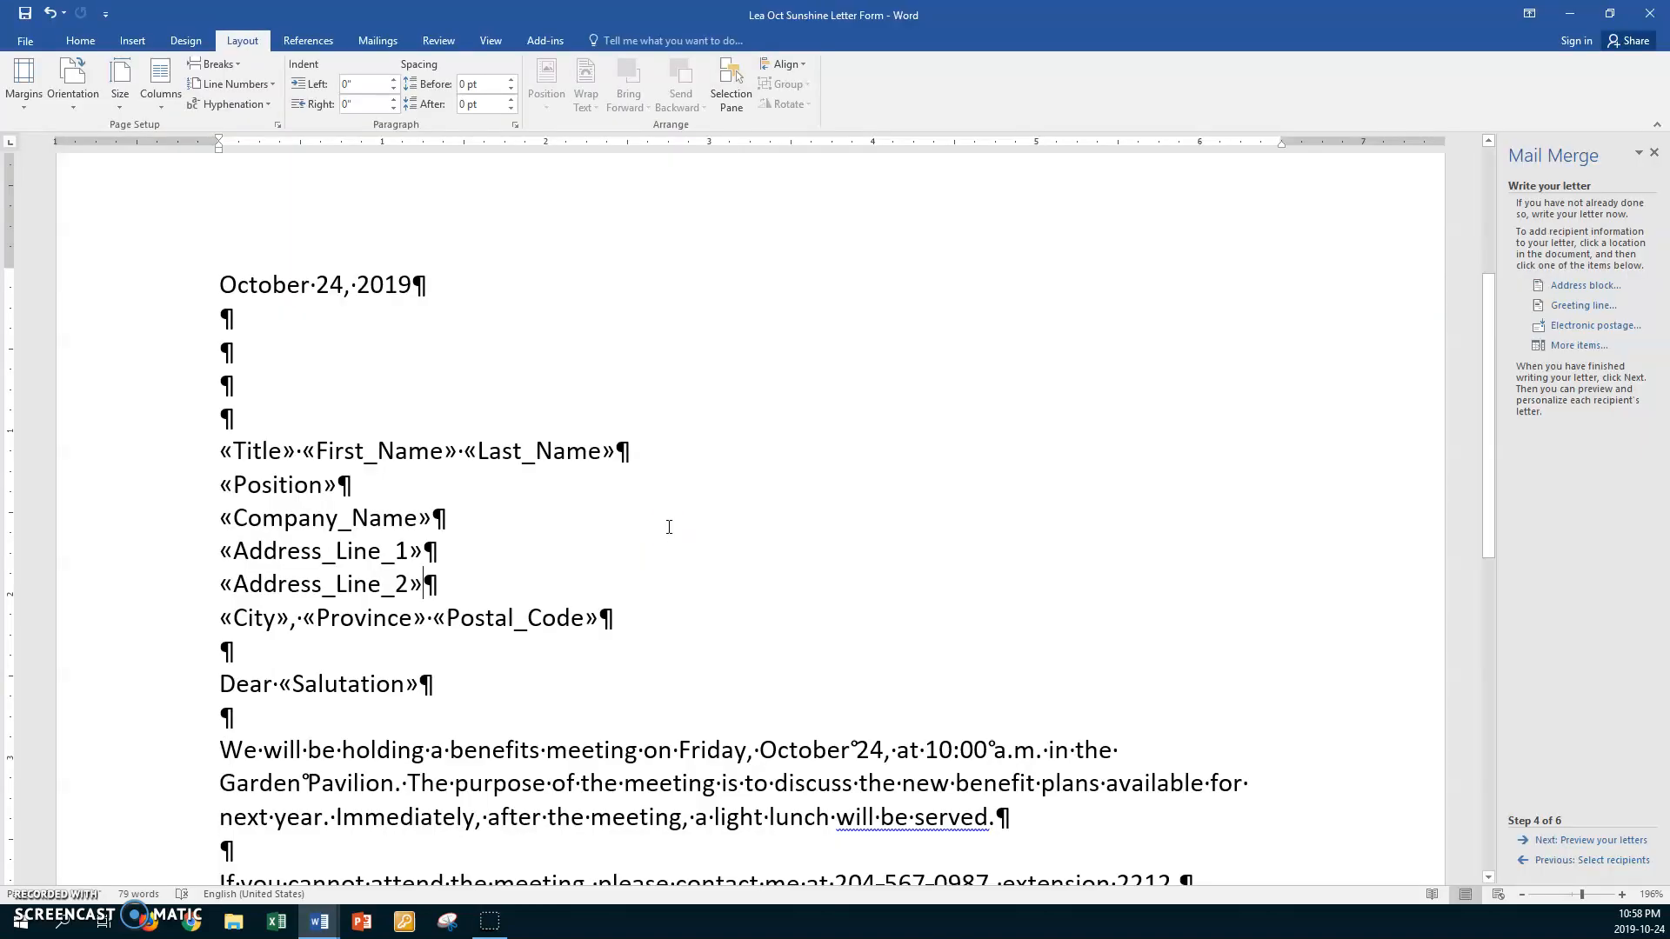
Delete the letter's text from the benefits meeting paragraph through the reference initials, keeping the date, address fields and salutation.
{"action": "scroll", "coordinate": [669, 526], "scroll_direction": "down", "scroll_amount": 3}
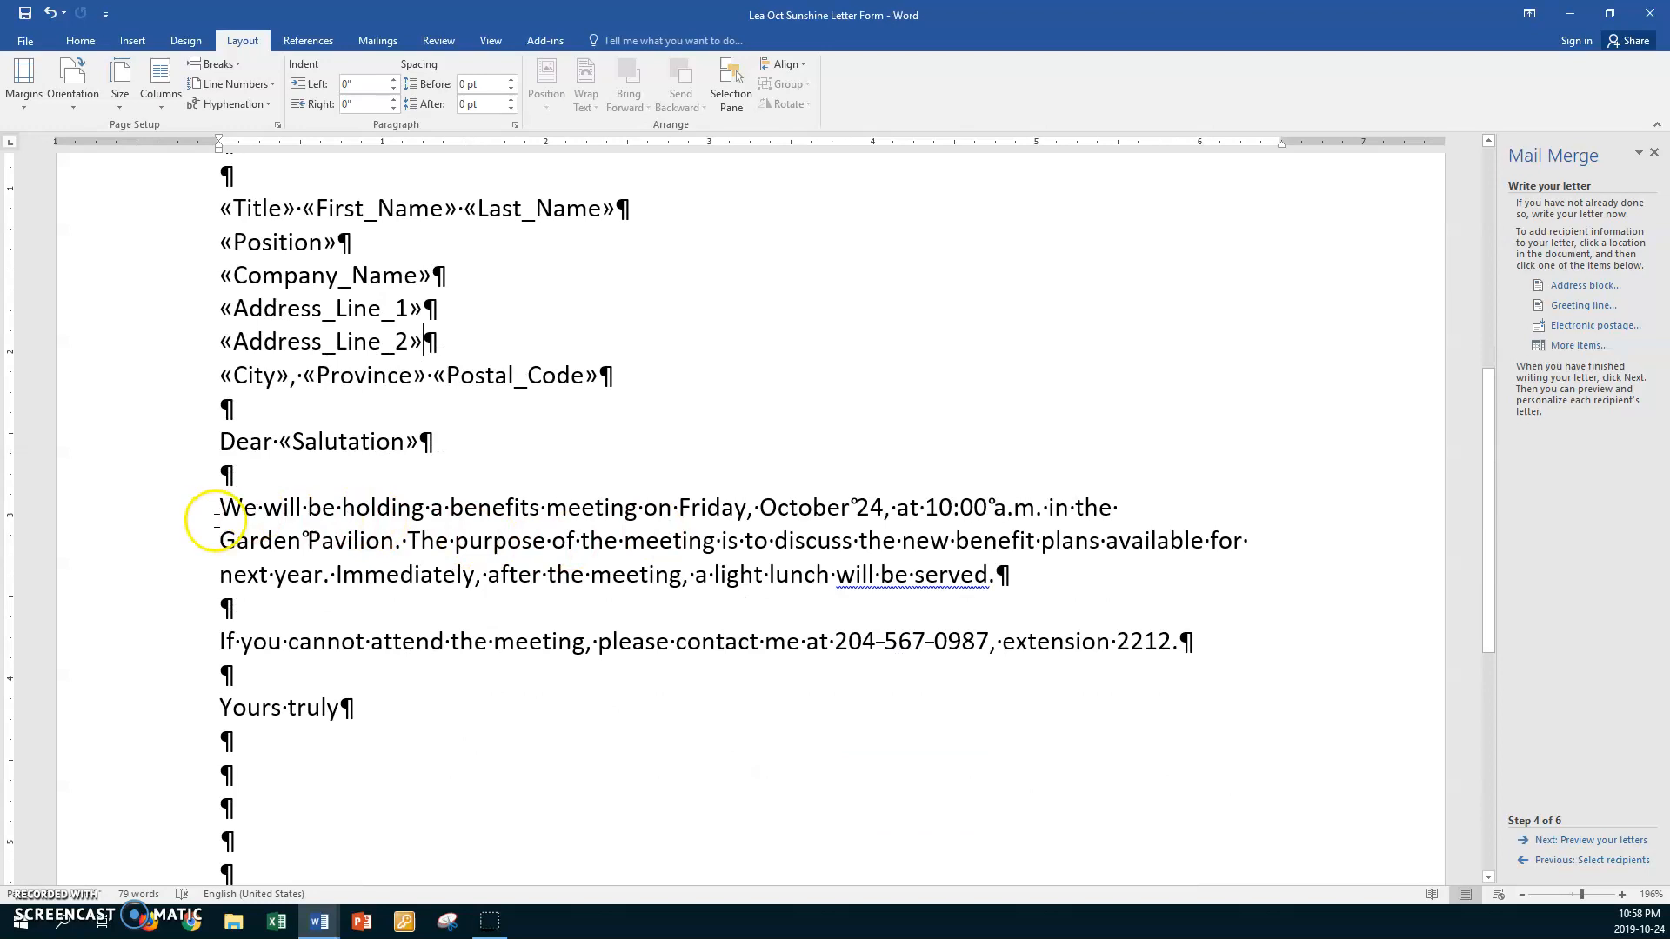
{"action": "left_click_drag", "start_coordinate": [193, 510], "coordinate": [308, 776]}
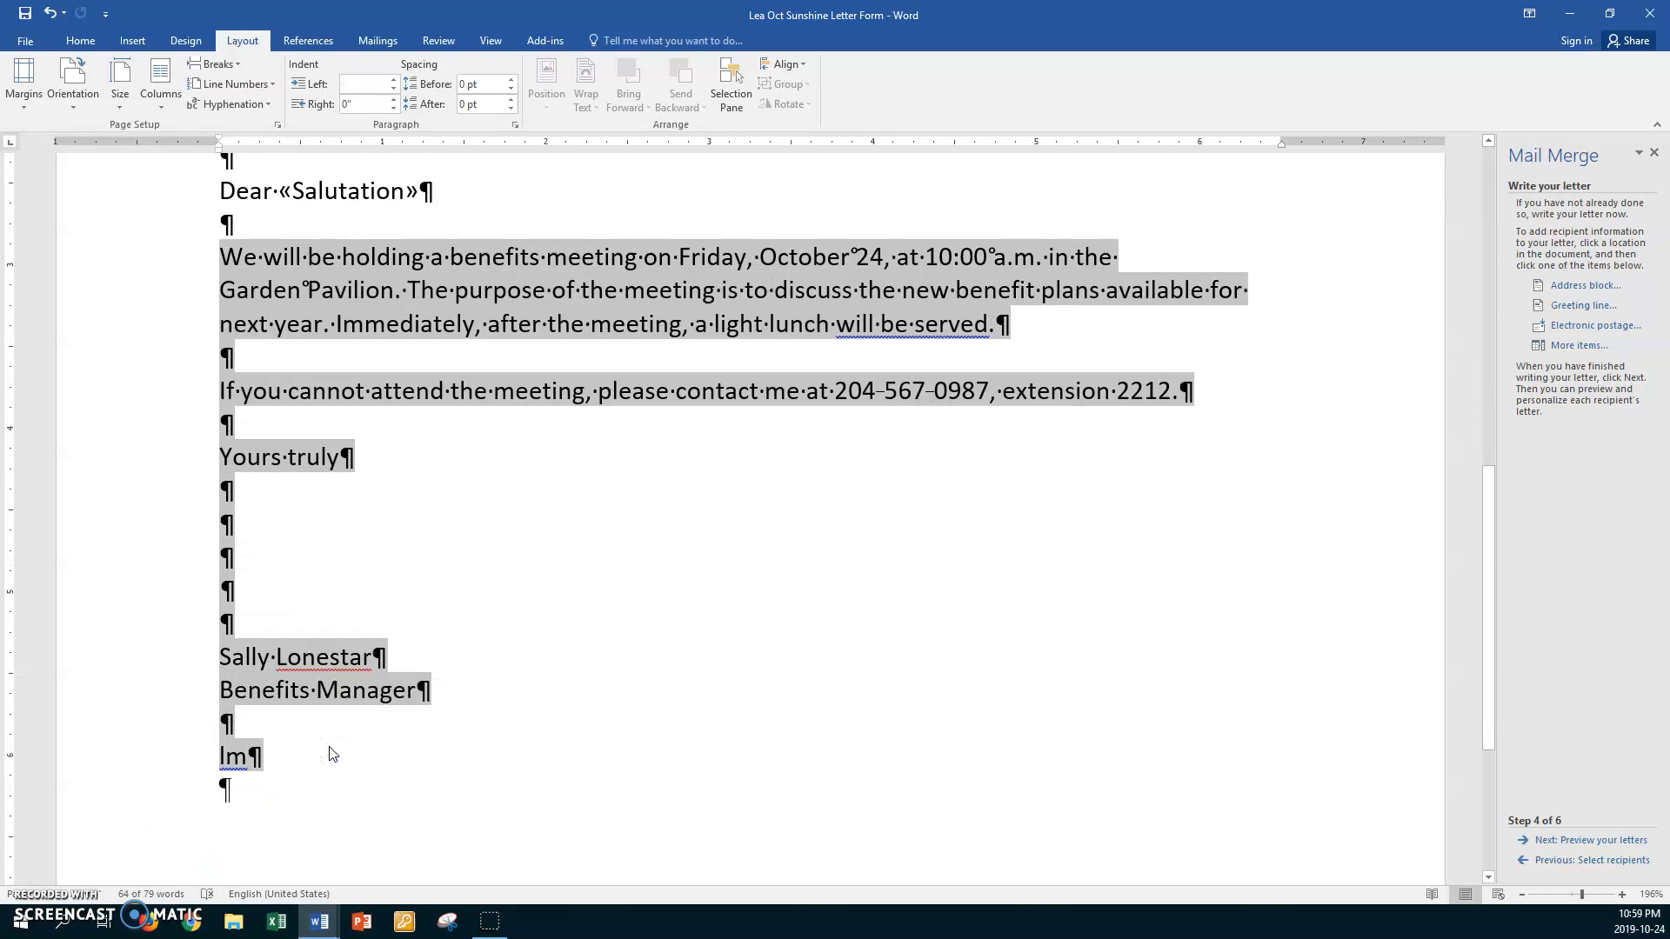
{"action": "key", "text": "Delete"}
{"action": "scroll", "coordinate": [328, 746], "scroll_direction": "up", "scroll_amount": 4}
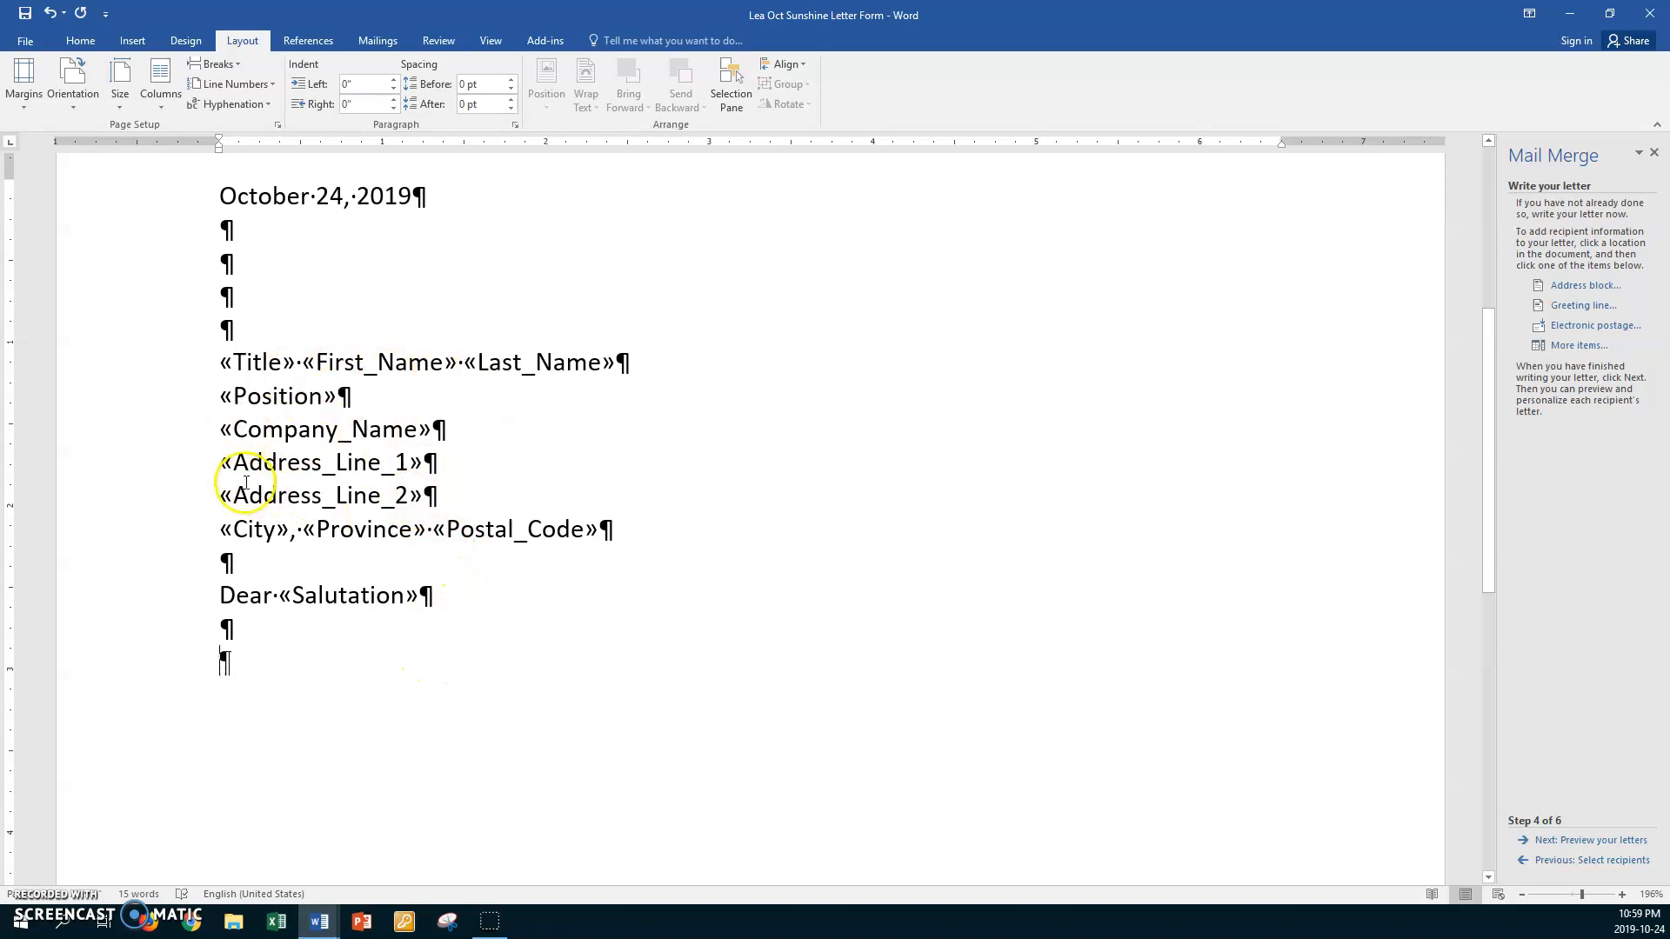
{"action": "left_click", "coordinate": [238, 662]}
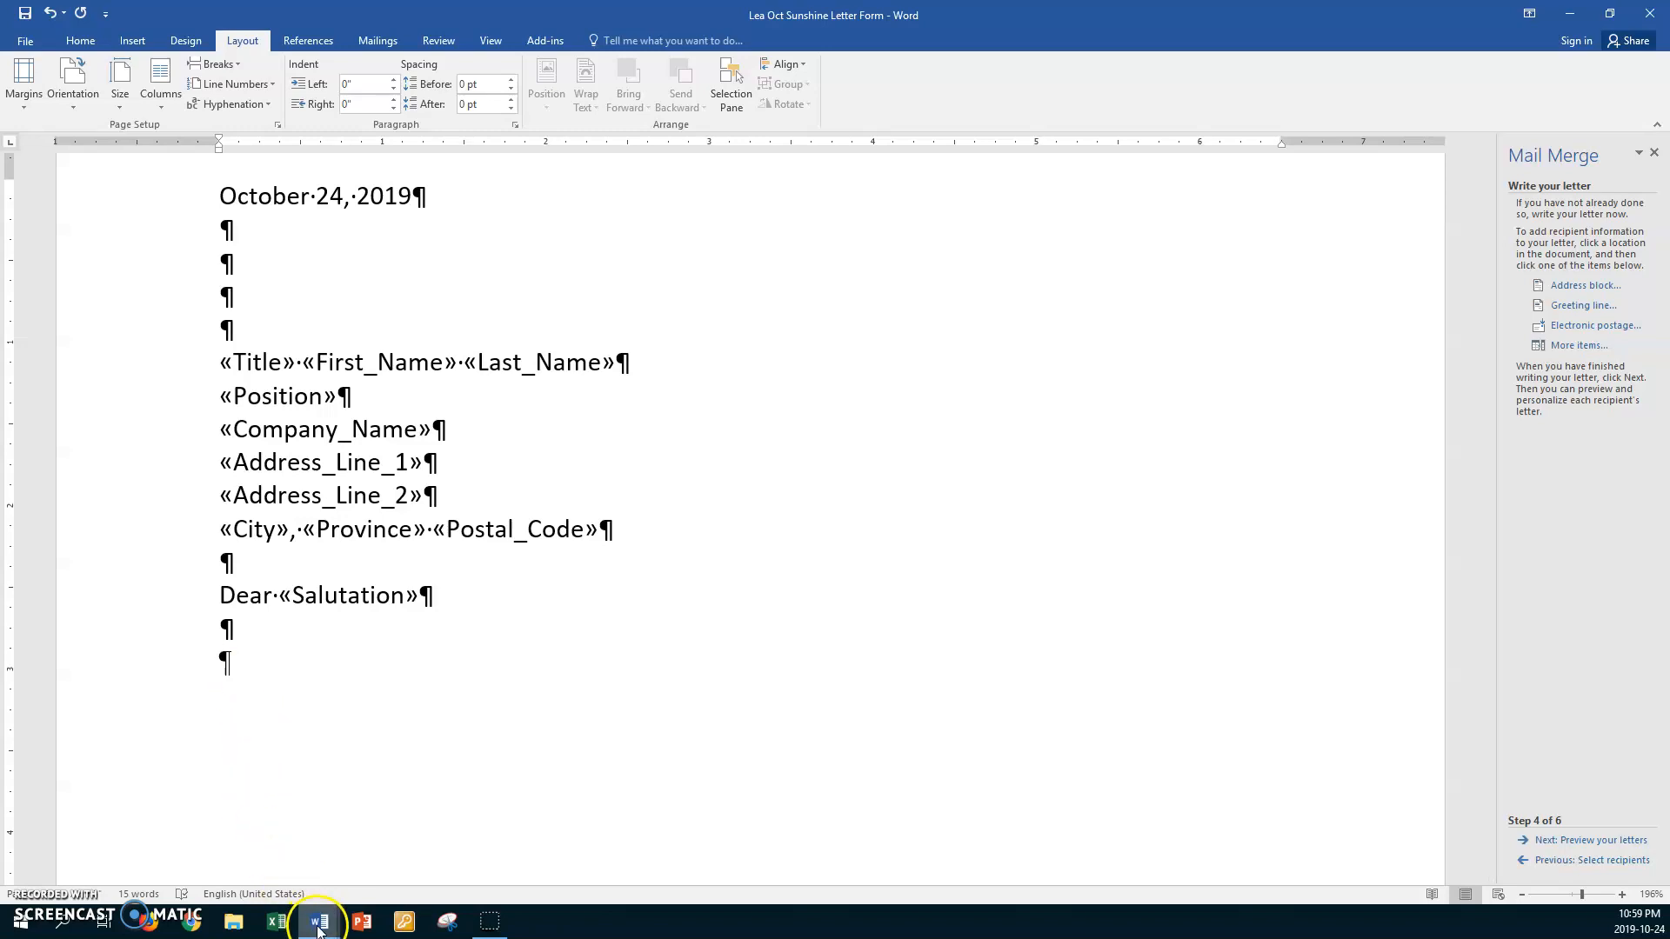
In the open "data for sunshine letter" document, copy the letter text from the SUNSHINE! line through the reference initials.
{"action": "mouse_move", "coordinate": [318, 928]}
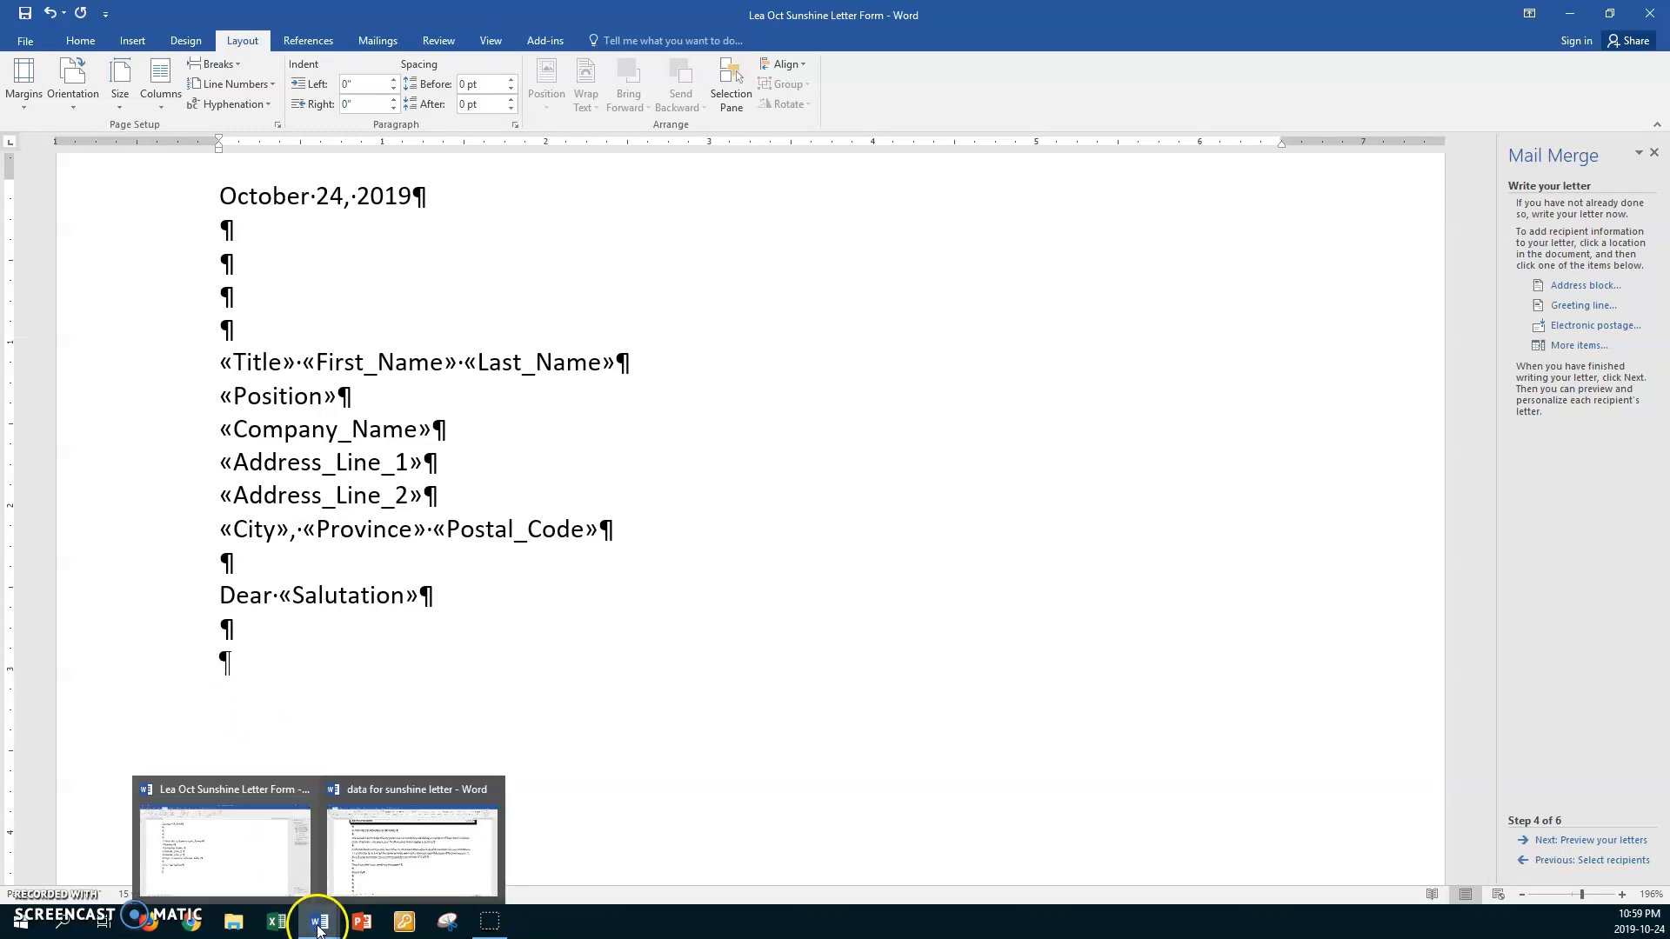
{"action": "left_click", "coordinate": [374, 857]}
{"action": "left_click_drag", "start_coordinate": [216, 261], "coordinate": [355, 773]}
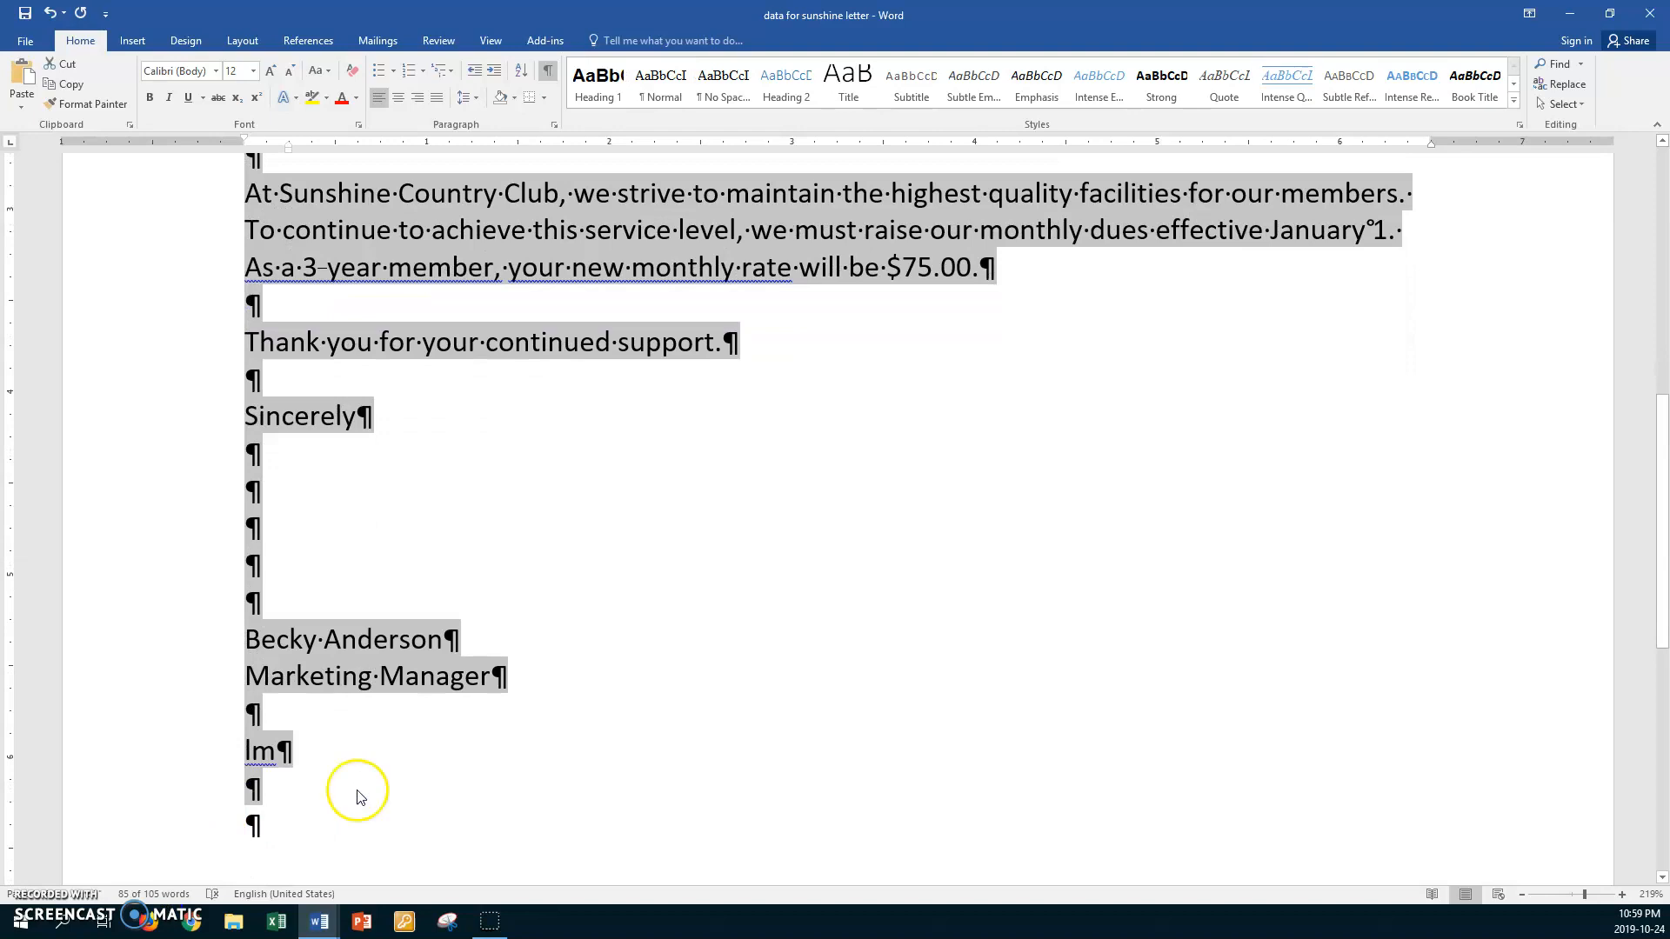
Switch back to the Sunshine form letter and paste the copied letter text below the salutation.
{"action": "left_click", "coordinate": [318, 922]}
{"action": "left_click", "coordinate": [242, 850]}
{"action": "left_click", "coordinate": [317, 626]}
{"action": "left_click", "coordinate": [264, 662]}
{"action": "left_click", "coordinate": [204, 668]}
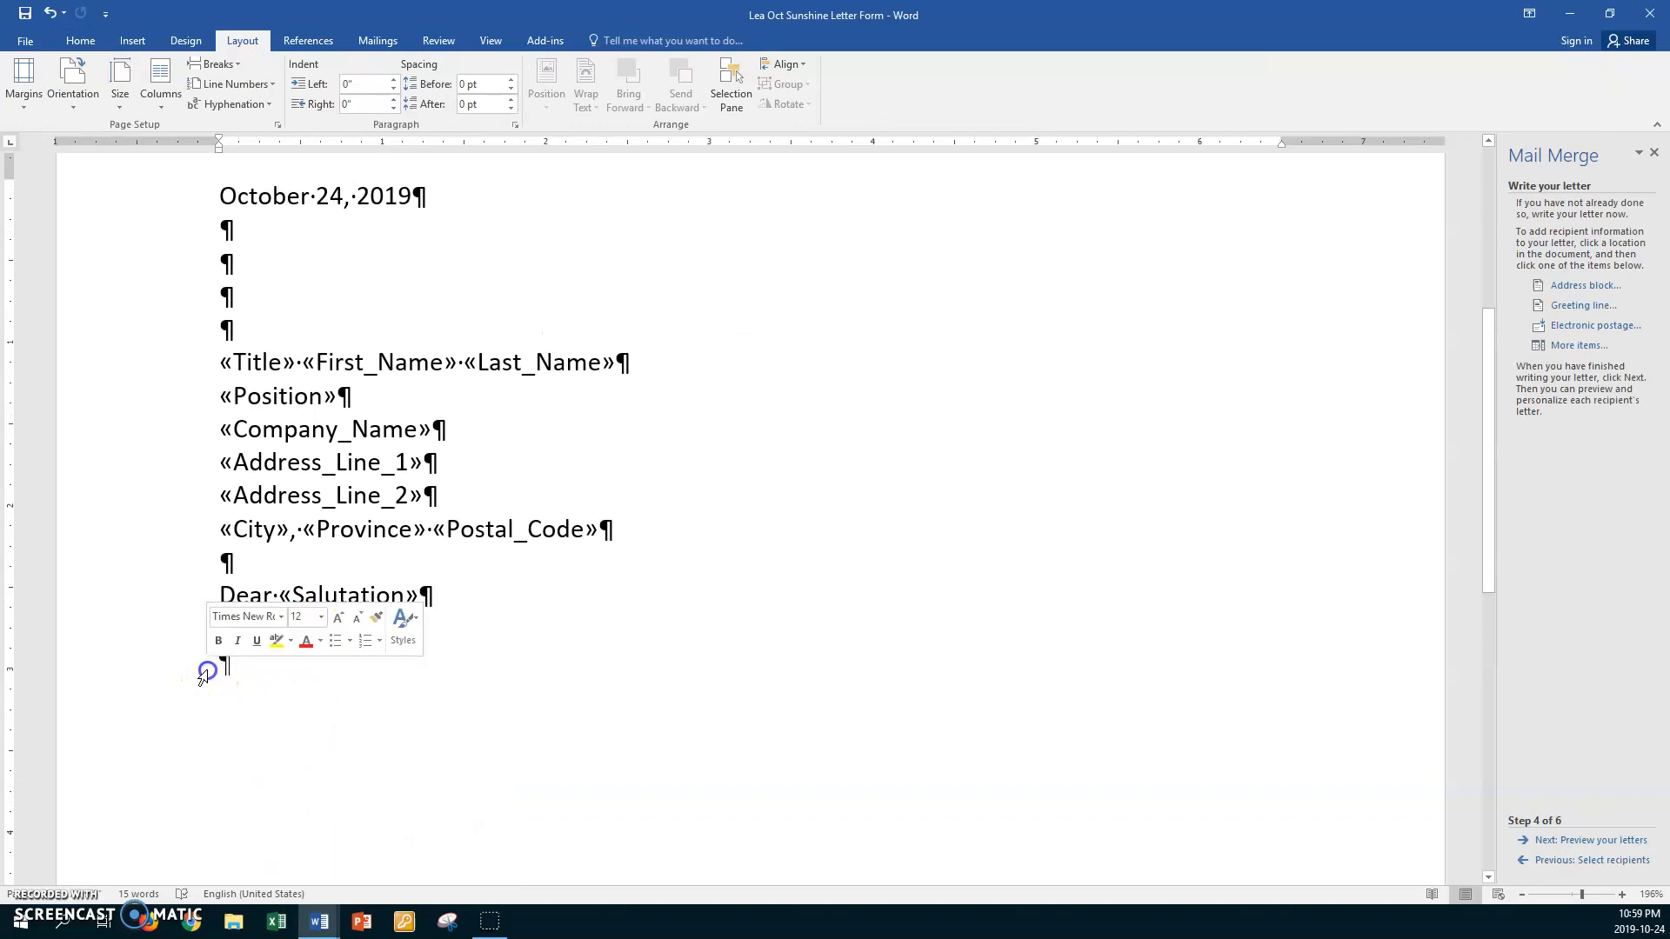
{"action": "key", "text": "ctrl+v"}
{"action": "left_click", "coordinate": [254, 657]}
{"action": "scroll", "coordinate": [257, 659], "scroll_direction": "up", "scroll_amount": 5}
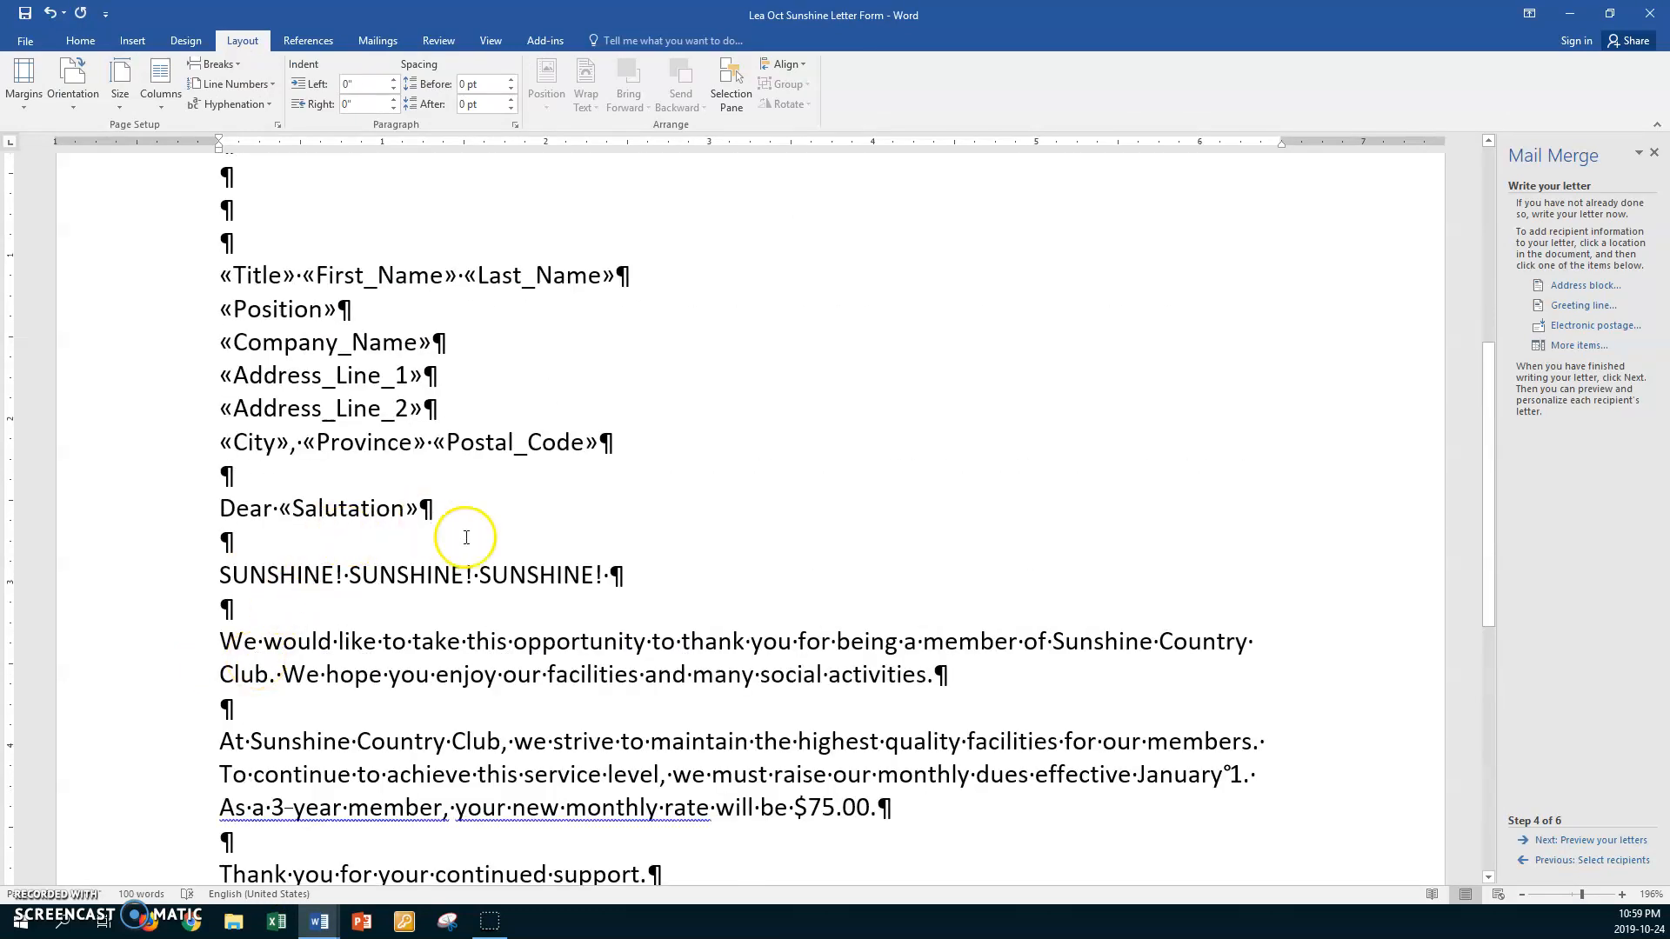
Apply the gold-filled text effect to the "SUNSHINE! SUNSHINE! SUNSHINE!" line.
{"action": "left_click", "coordinate": [637, 573]}
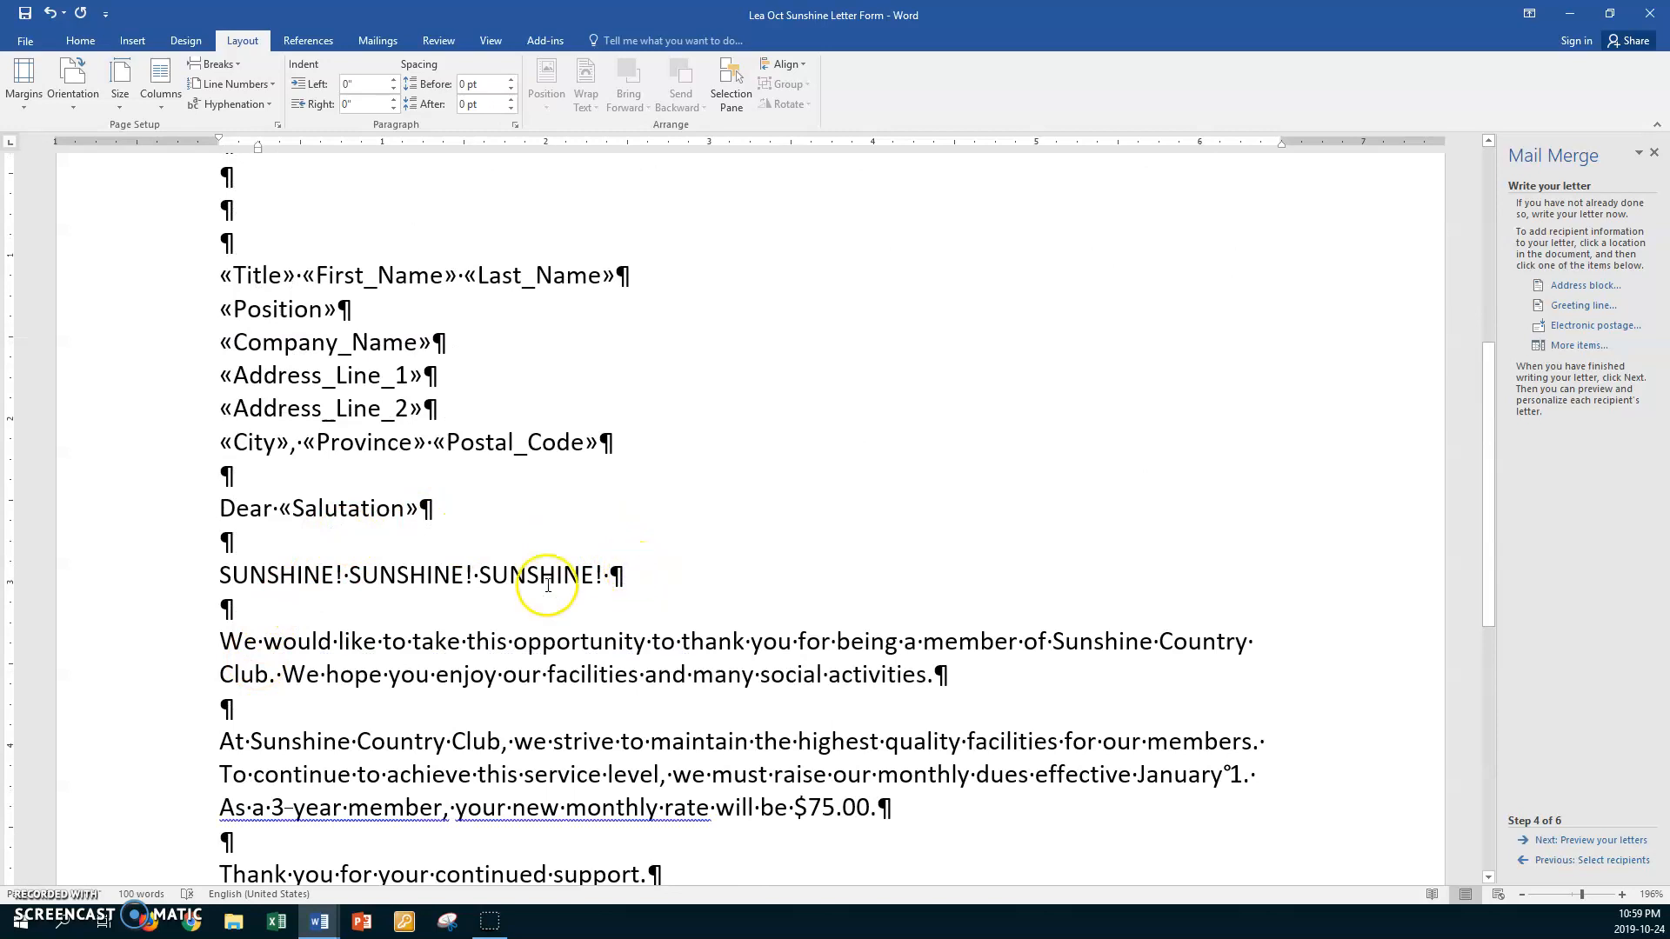
{"action": "left_click", "coordinate": [187, 578]}
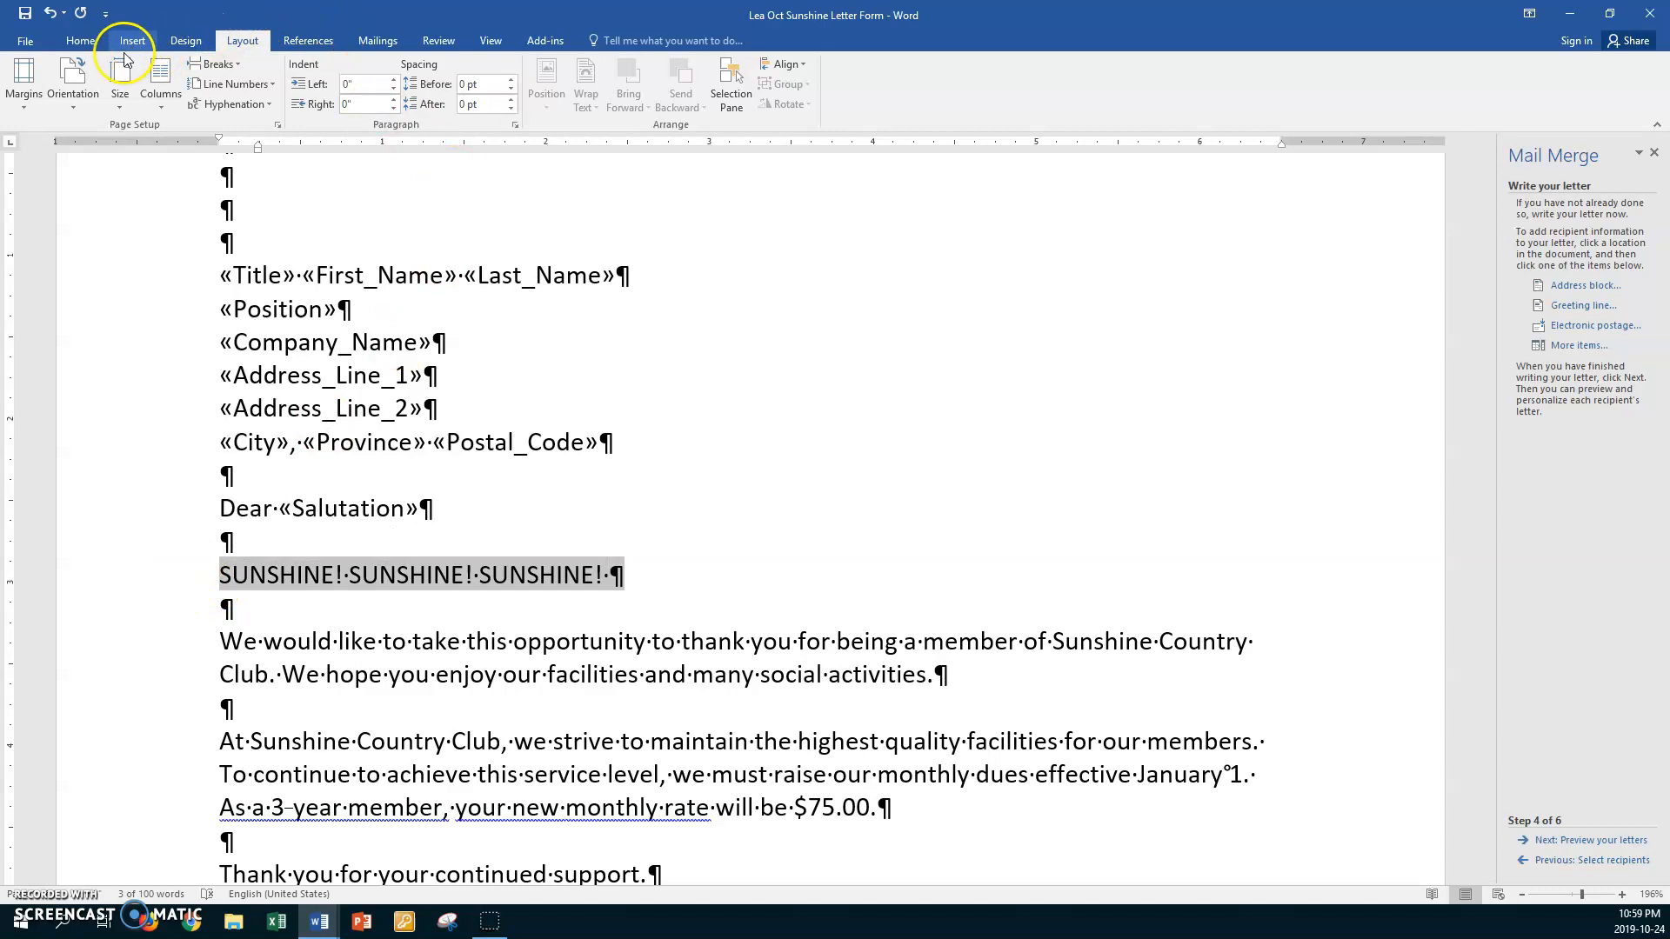
{"action": "left_click", "coordinate": [84, 39]}
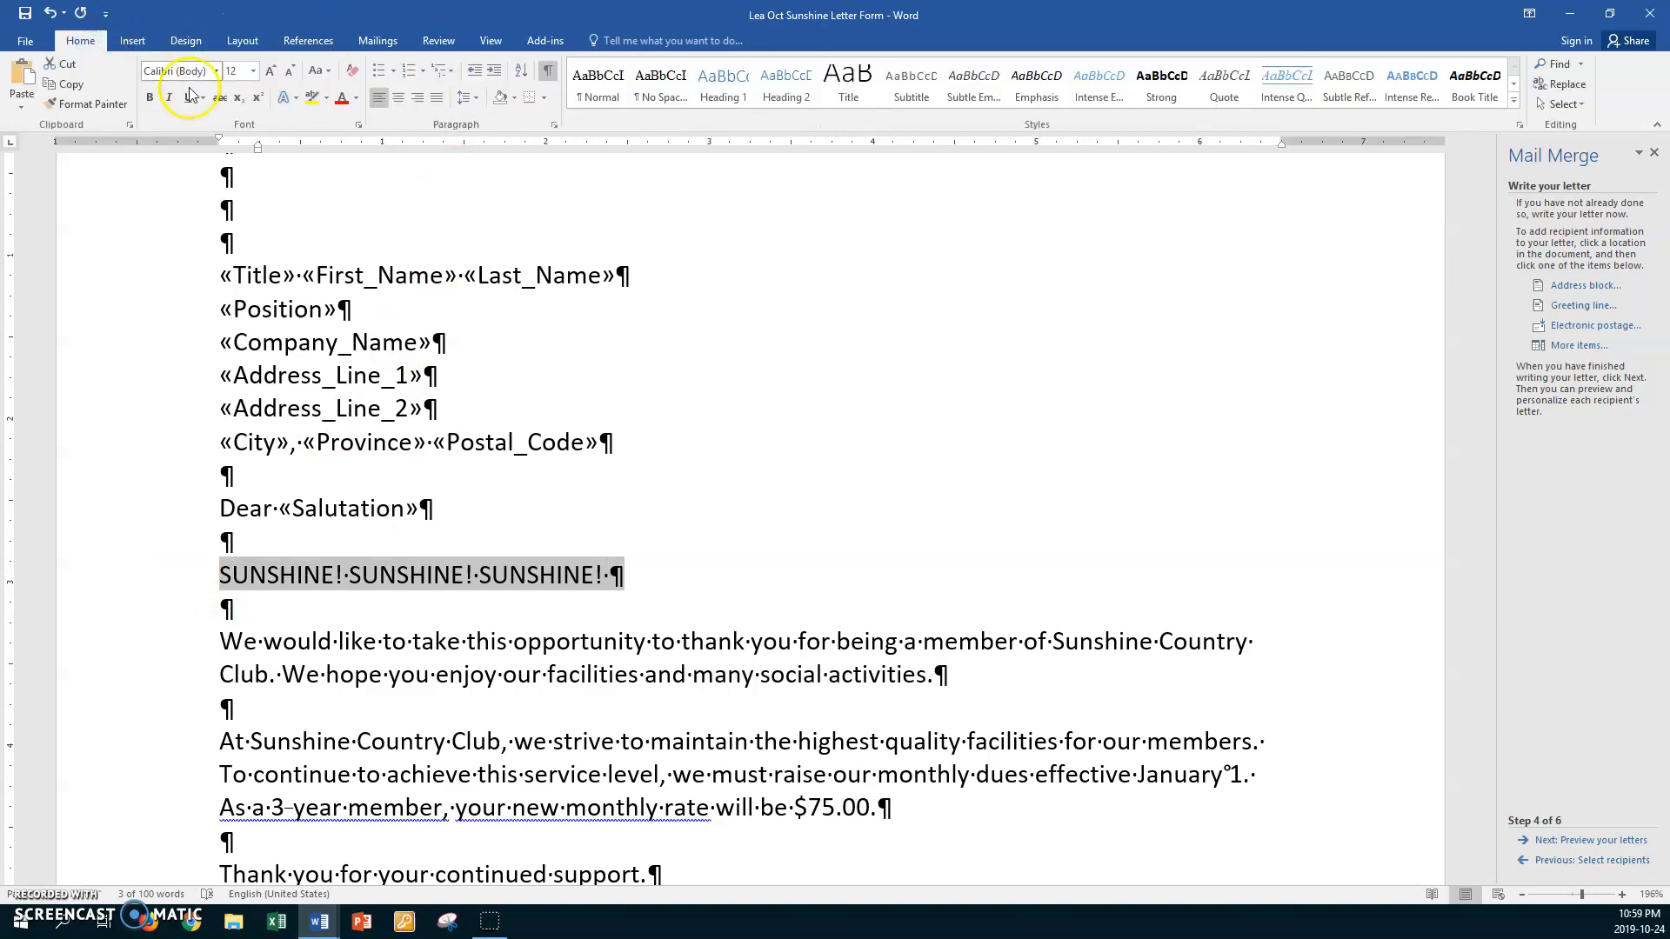
{"action": "left_click", "coordinate": [297, 98]}
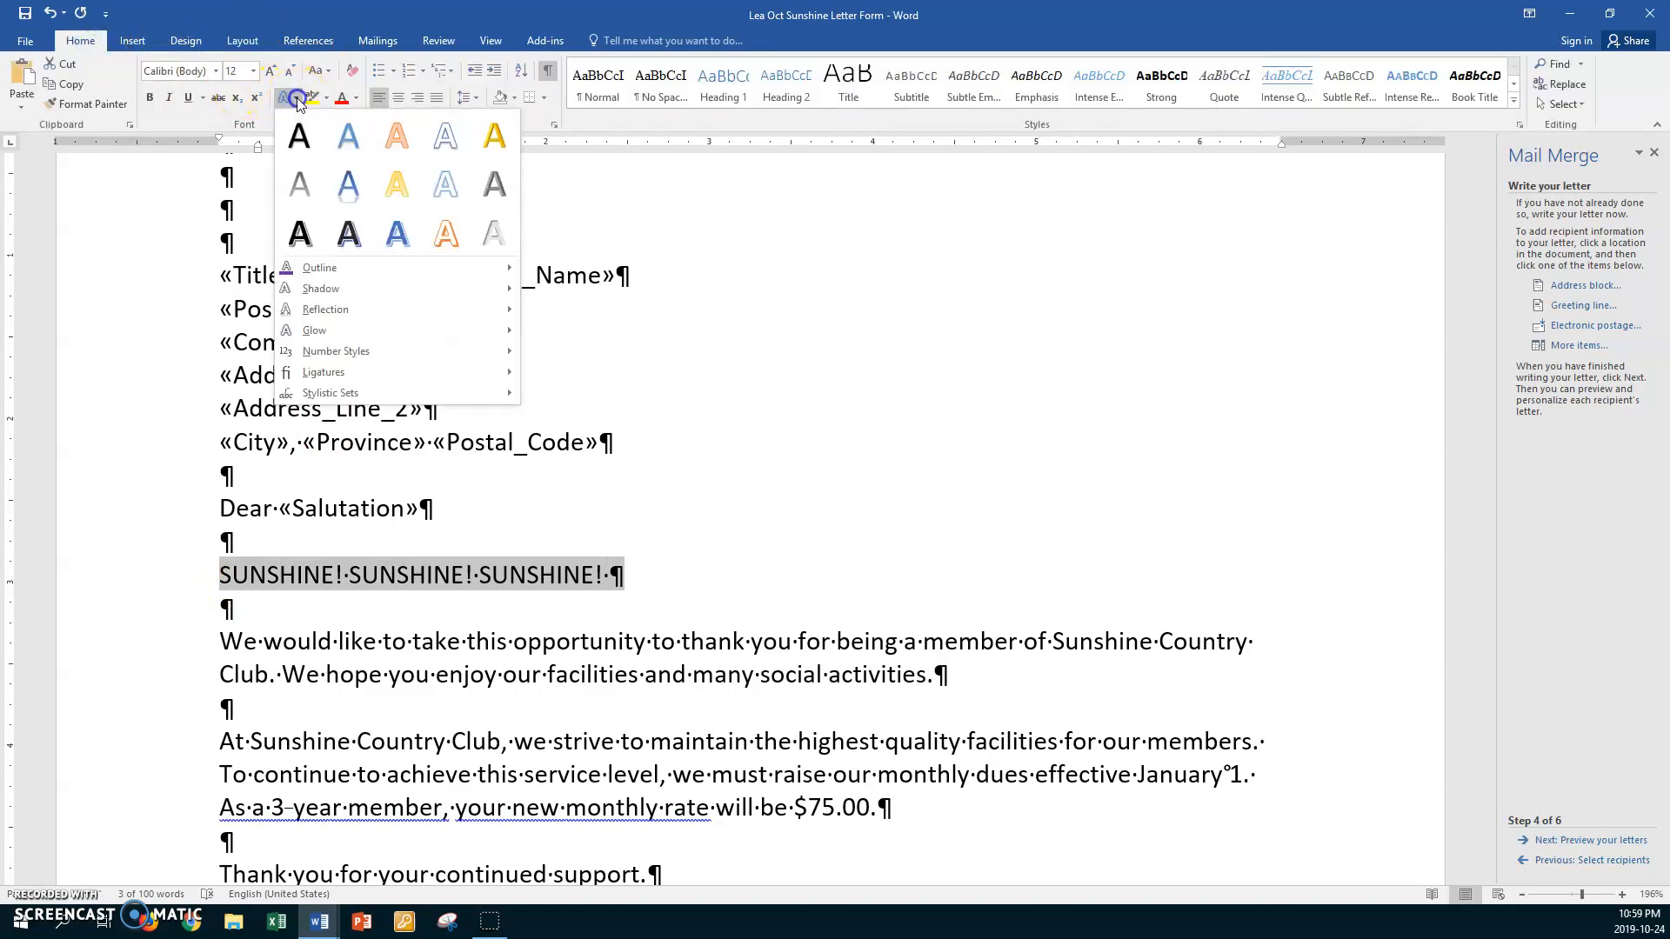
{"action": "left_click", "coordinate": [494, 135]}
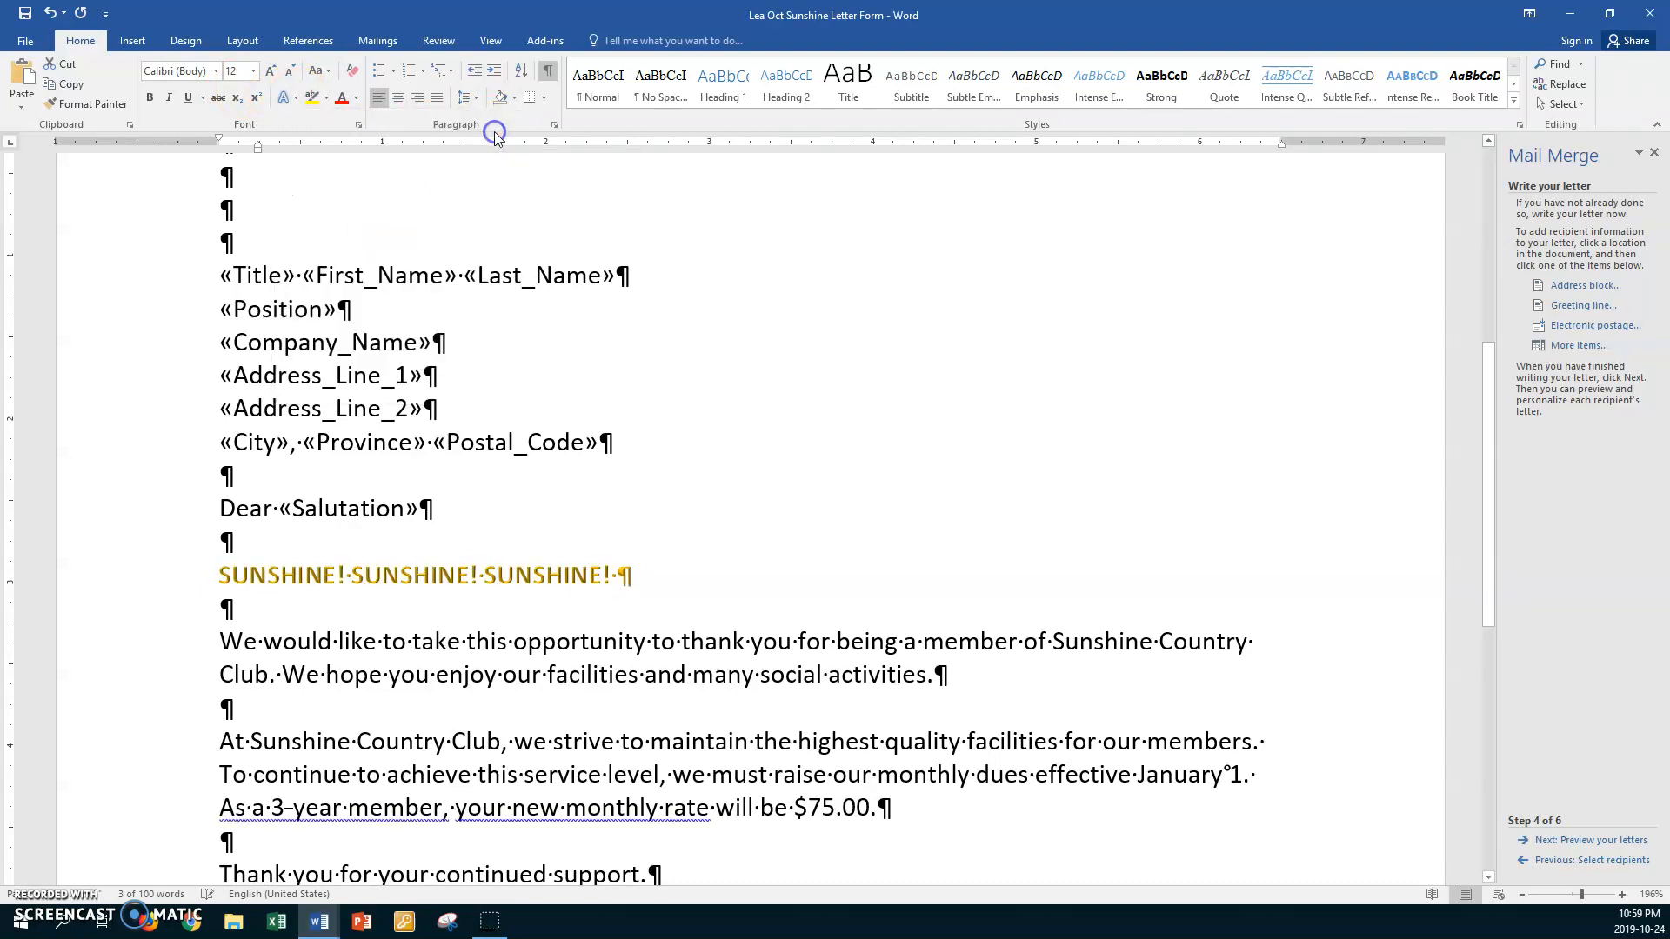
Review the pasted Sunshine letter, checking the January 1 date, years of membership, monthly rate and closing lines.
{"action": "left_click", "coordinate": [666, 557]}
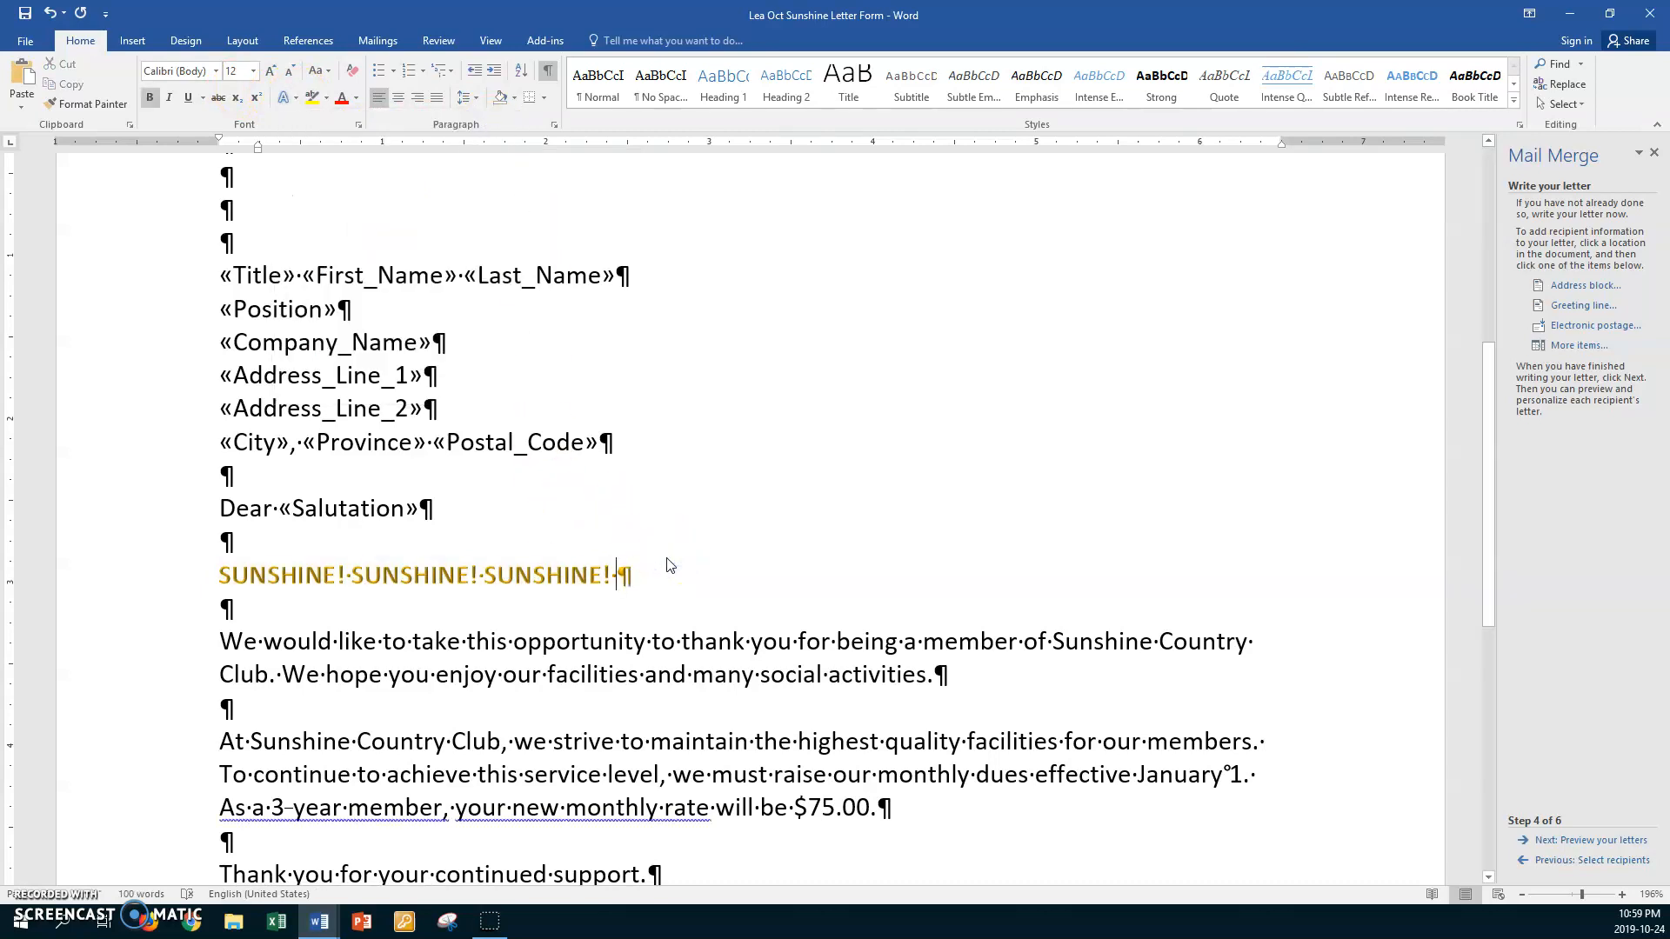
{"action": "scroll", "coordinate": [668, 565], "scroll_direction": "down", "scroll_amount": 3}
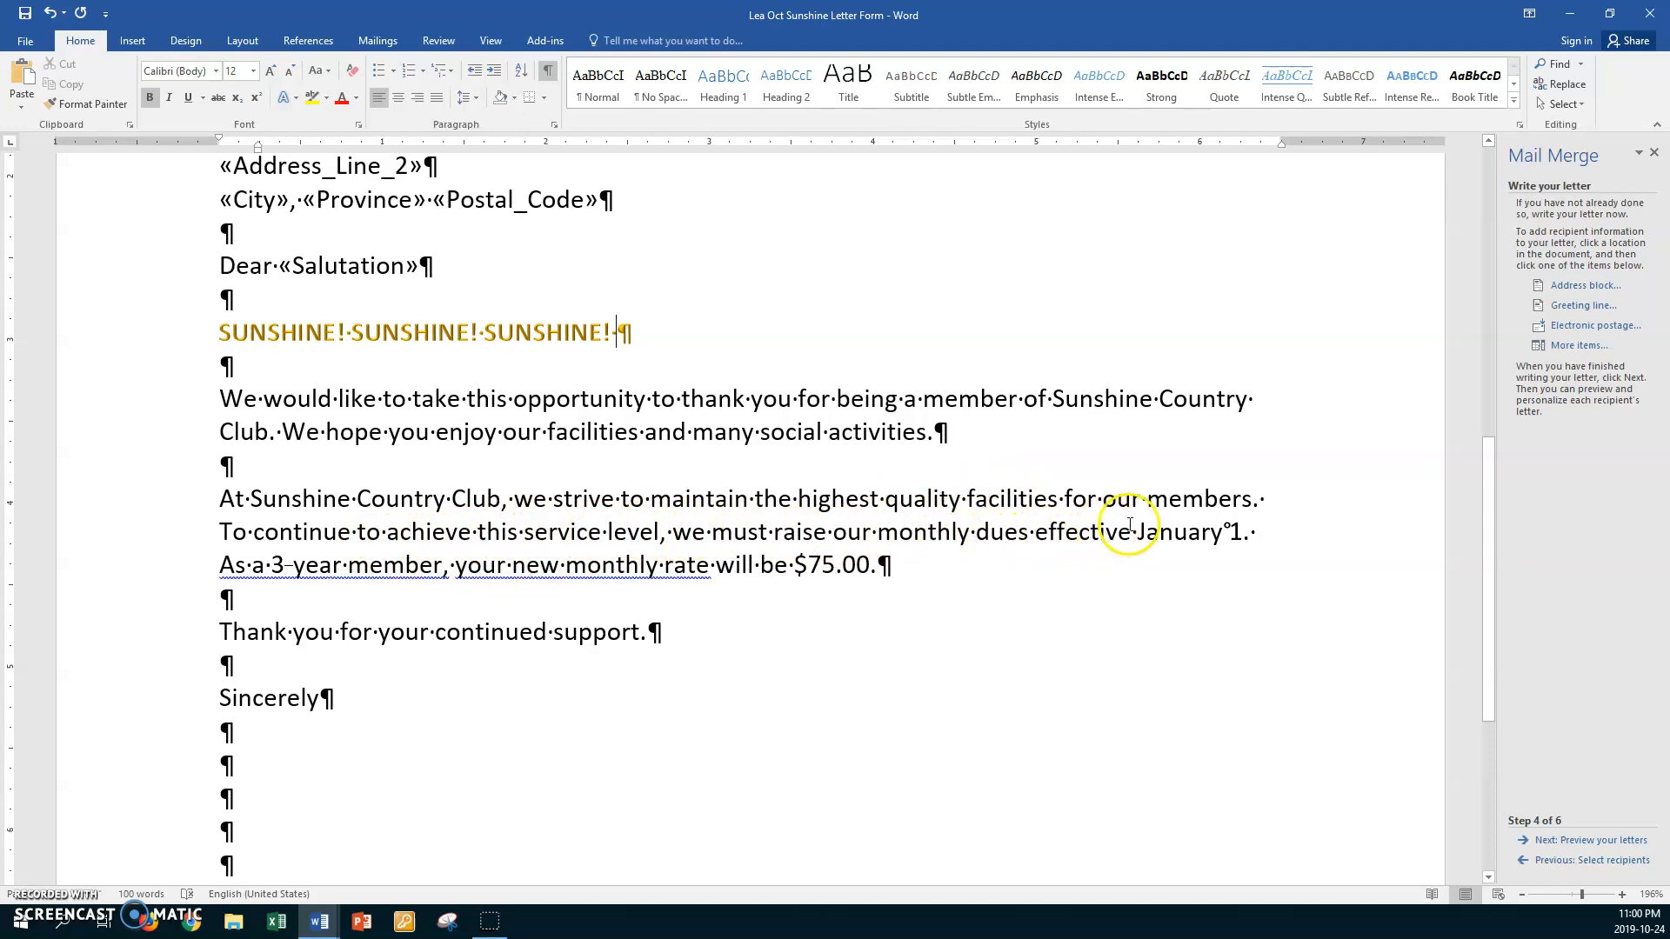
{"action": "left_click", "coordinate": [1233, 525]}
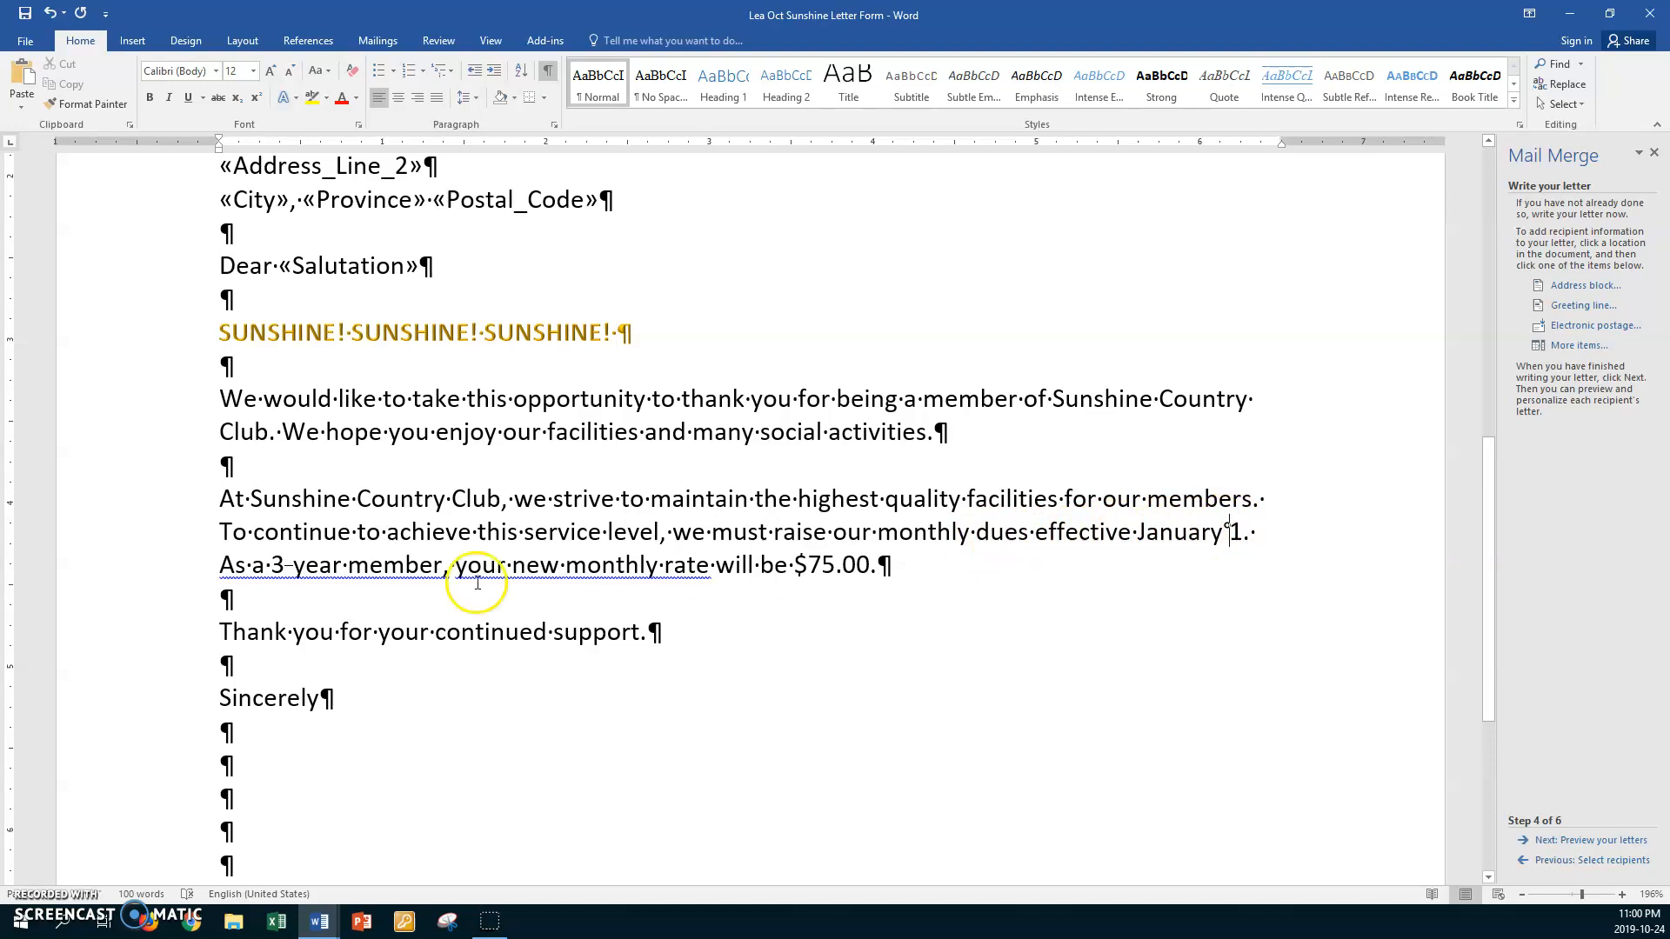
{"action": "left_click", "coordinate": [295, 565]}
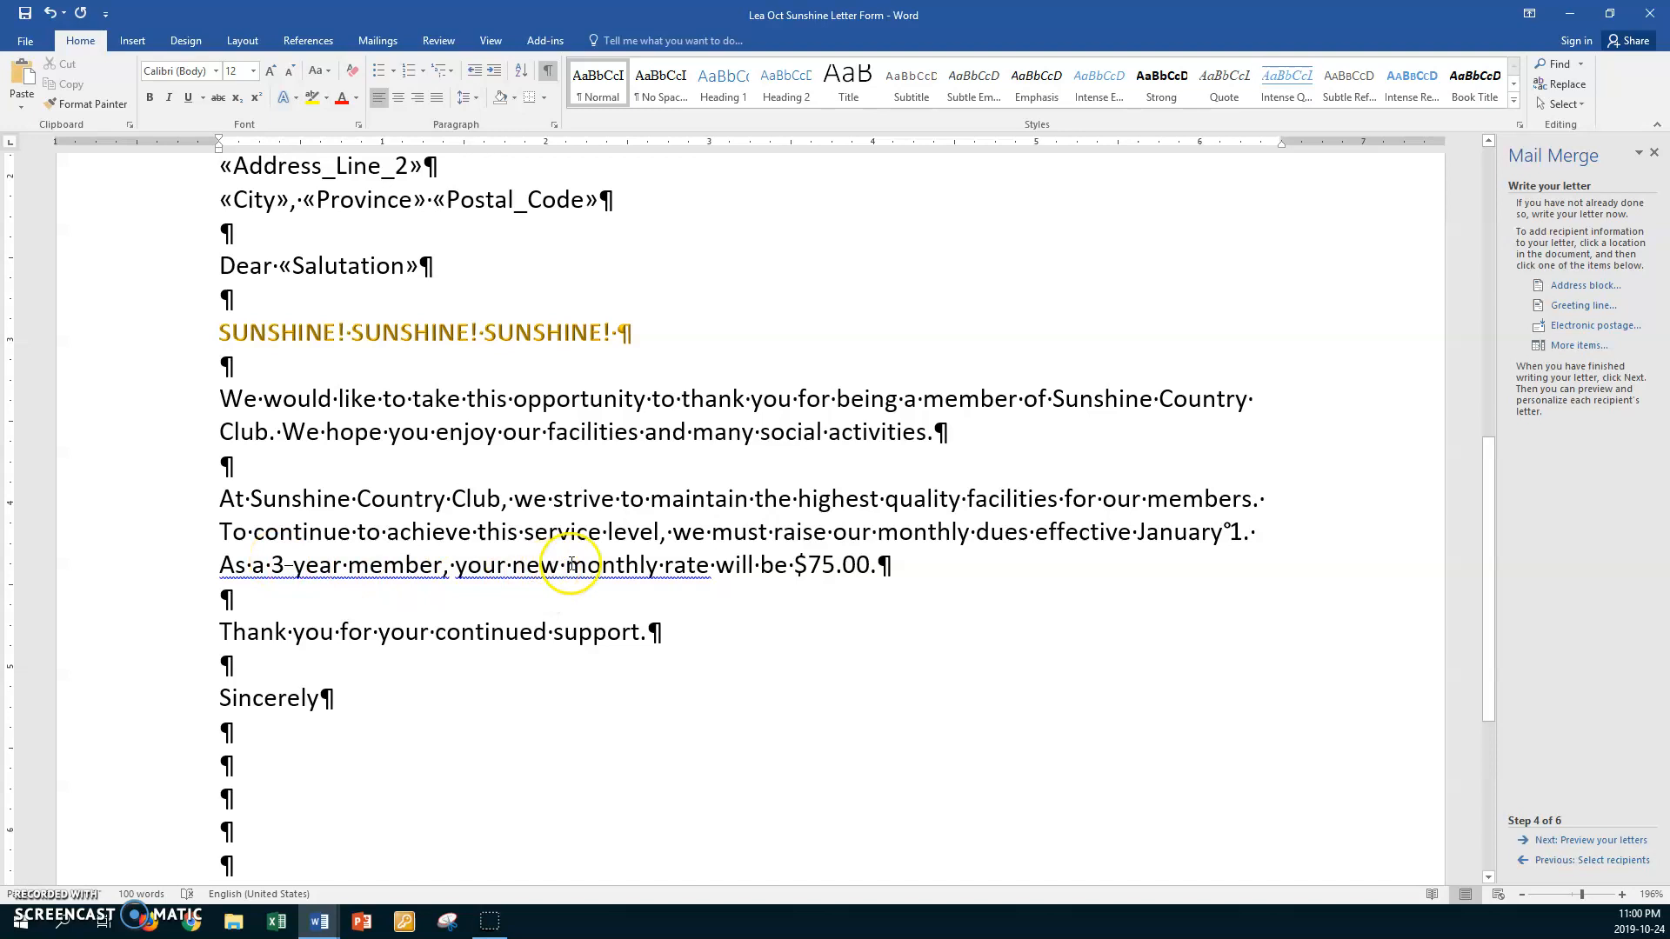
{"action": "left_click", "coordinate": [807, 564]}
{"action": "scroll", "coordinate": [488, 694], "scroll_direction": "down", "scroll_amount": 3}
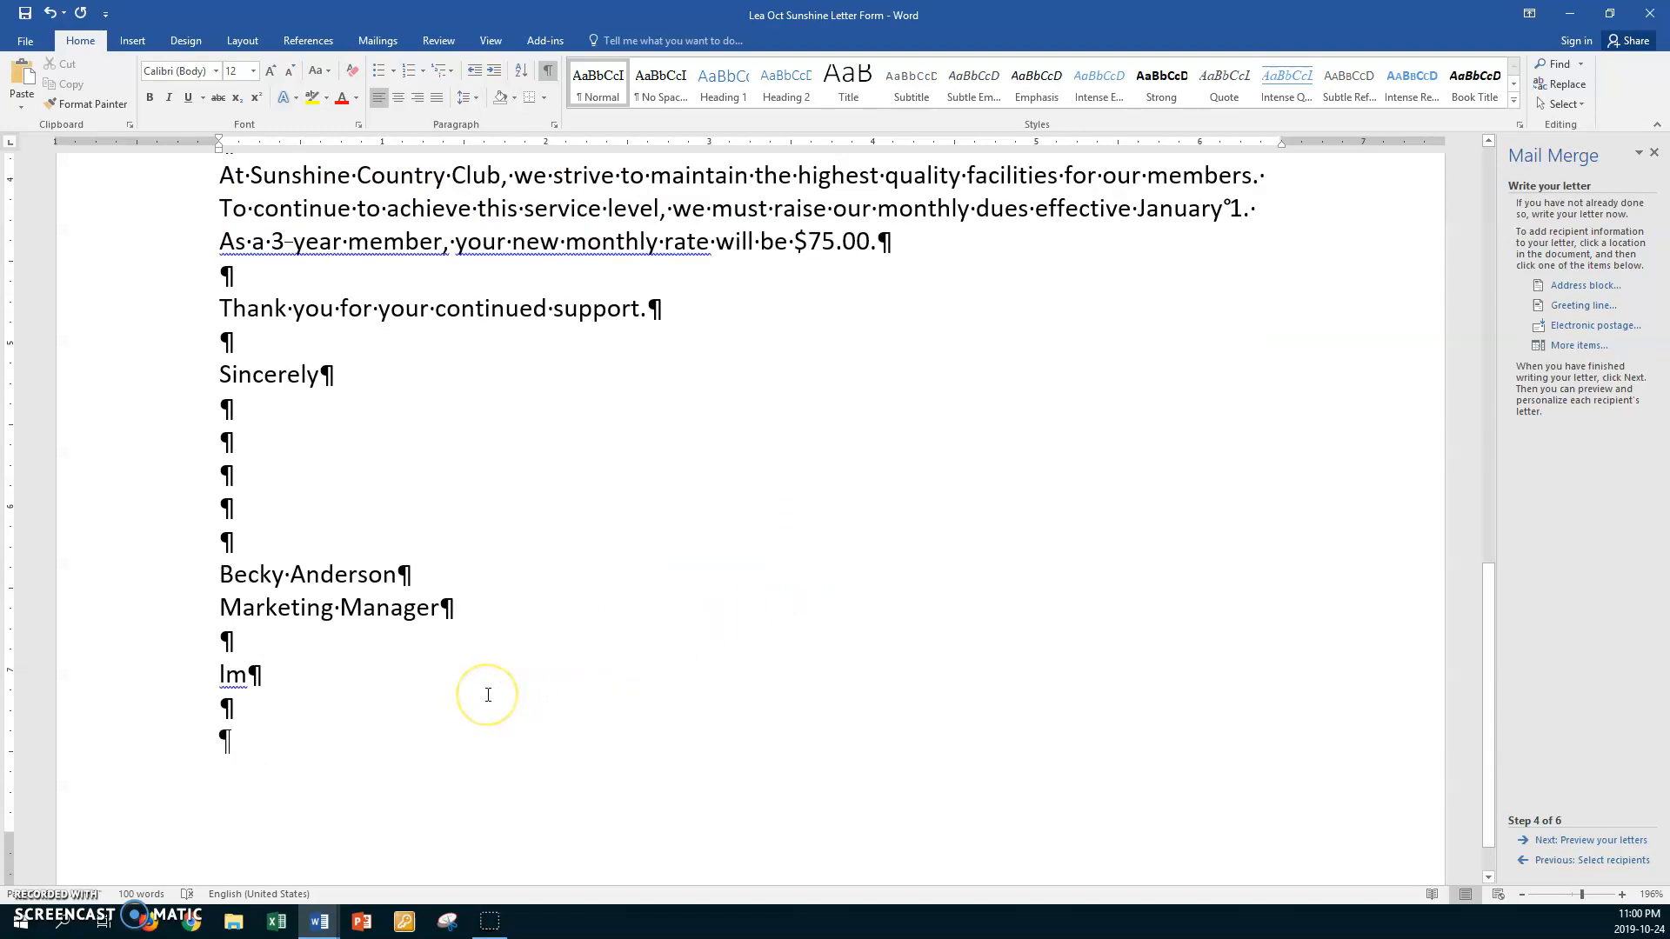
{"action": "scroll", "coordinate": [488, 694], "scroll_direction": "up", "scroll_amount": 4}
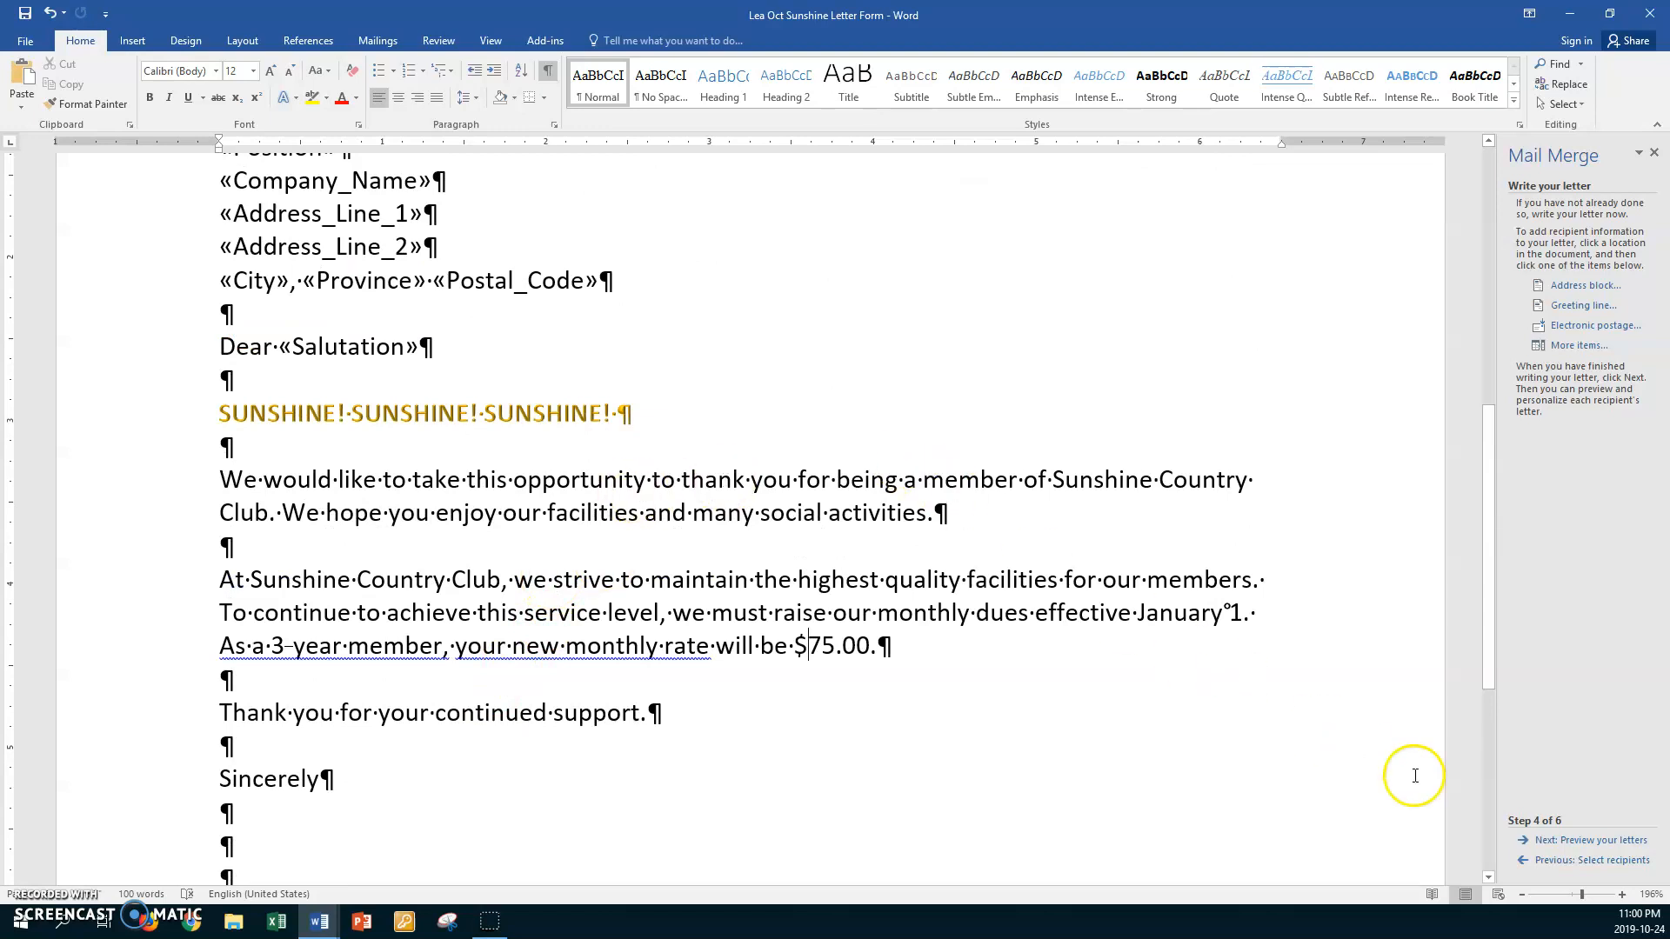
Preview the letters and open the Wonder data source's column customization from the recipient list, saving its changes.
{"action": "left_click", "coordinate": [1551, 840]}
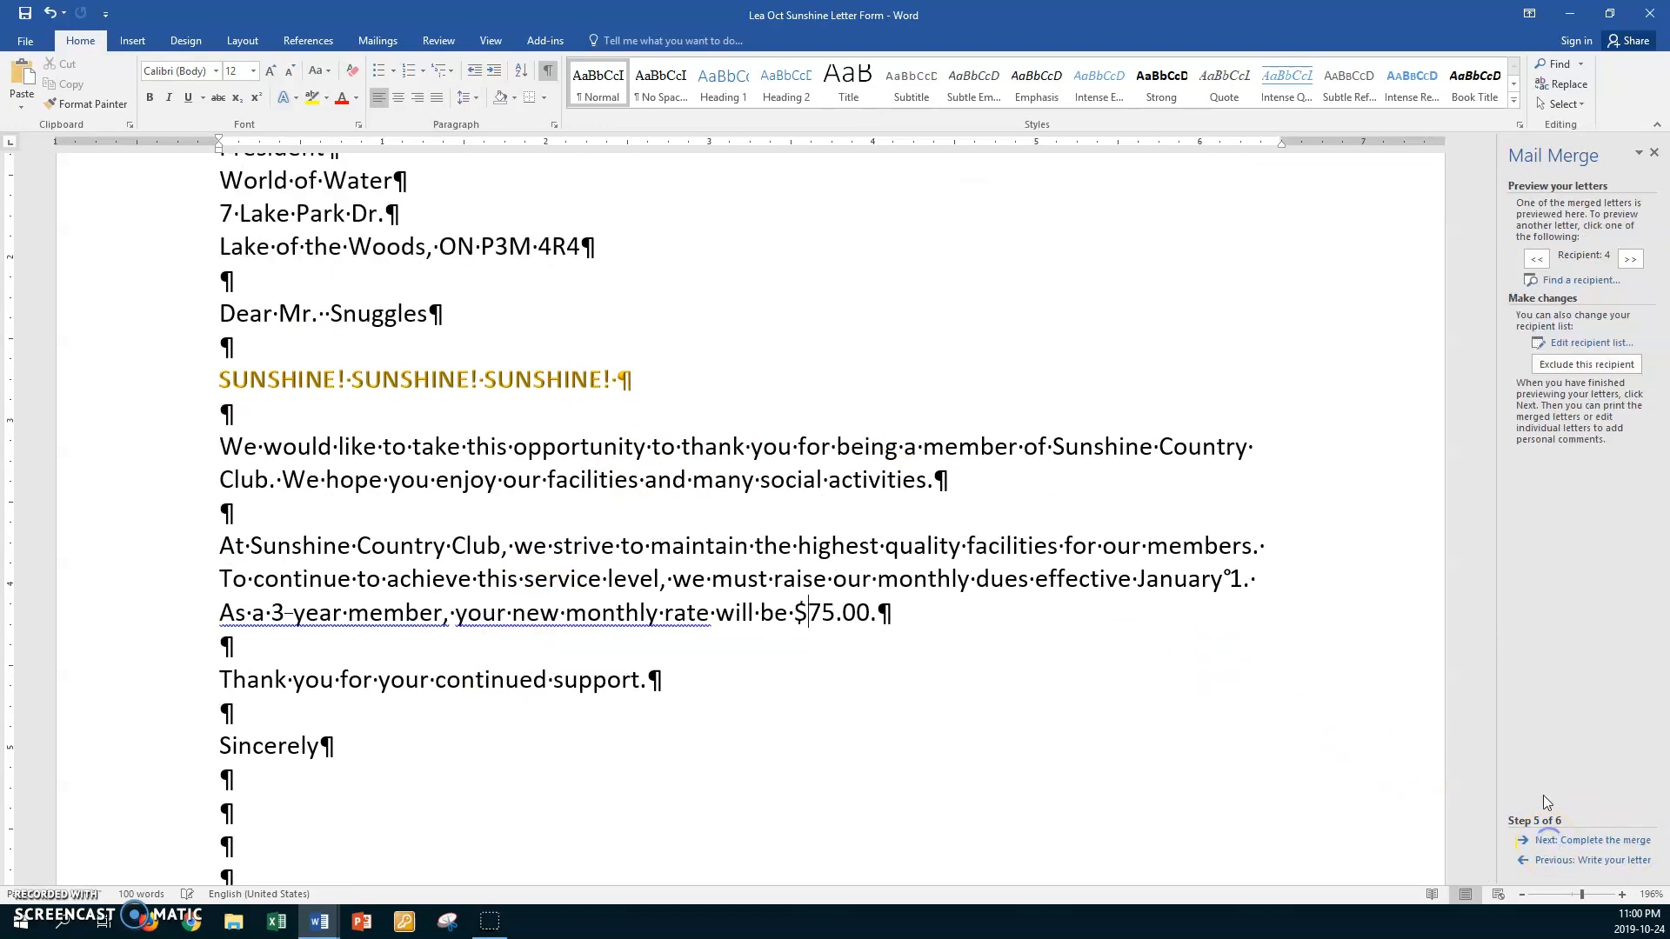
{"action": "left_click", "coordinate": [1571, 348]}
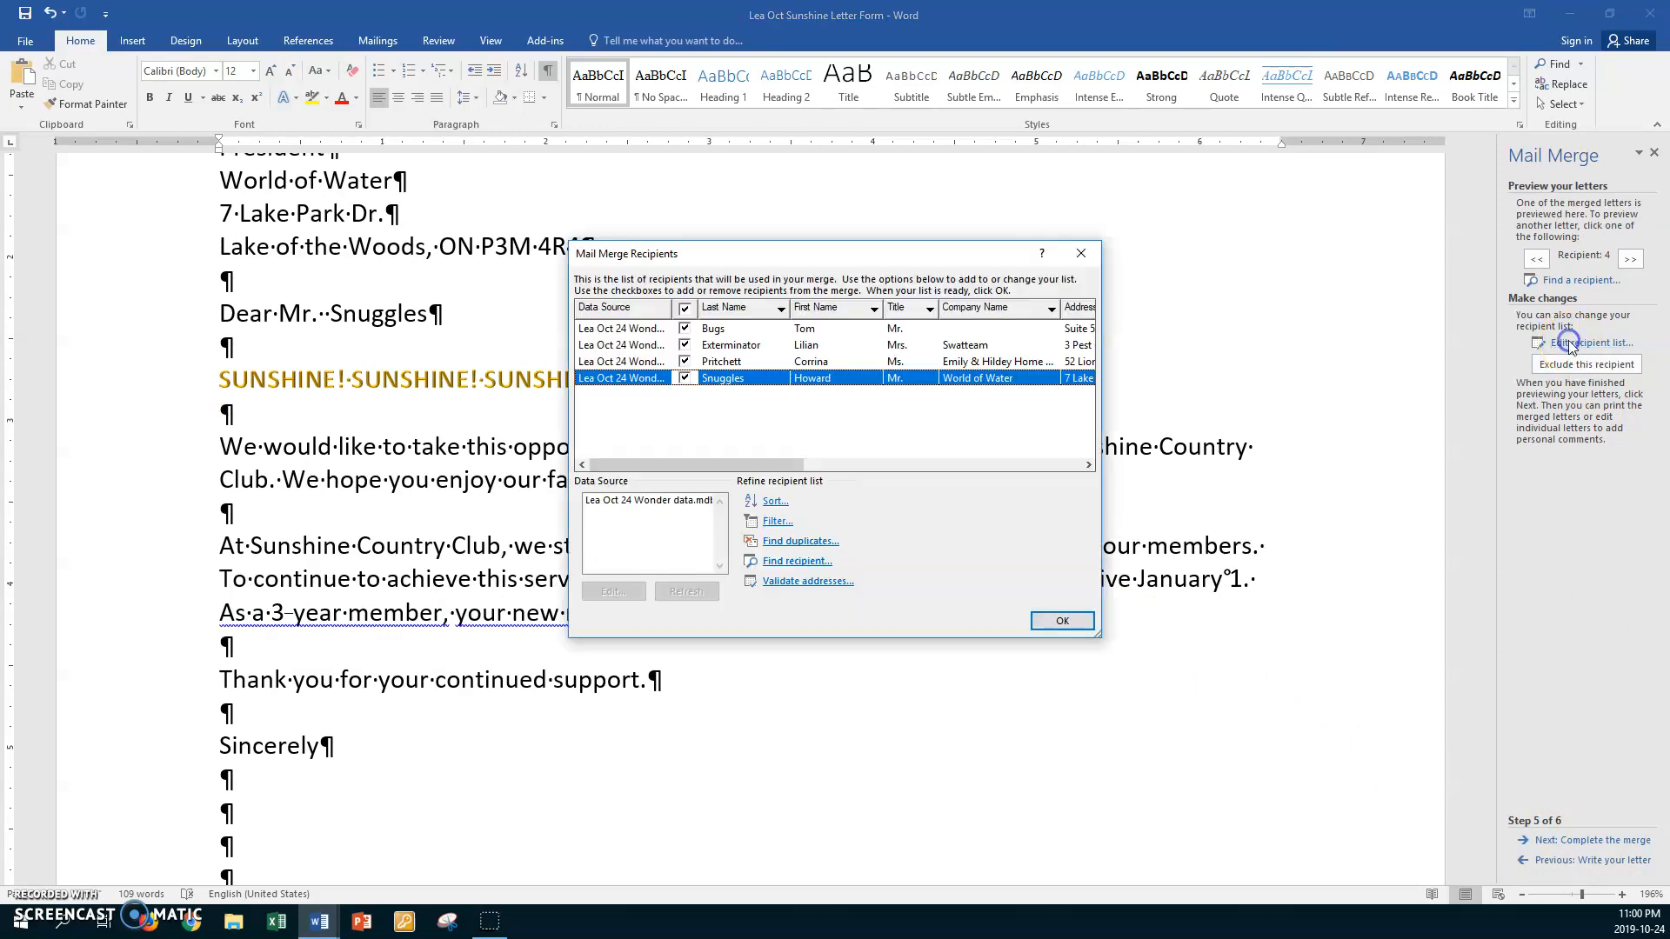
{"action": "left_click", "coordinate": [638, 500]}
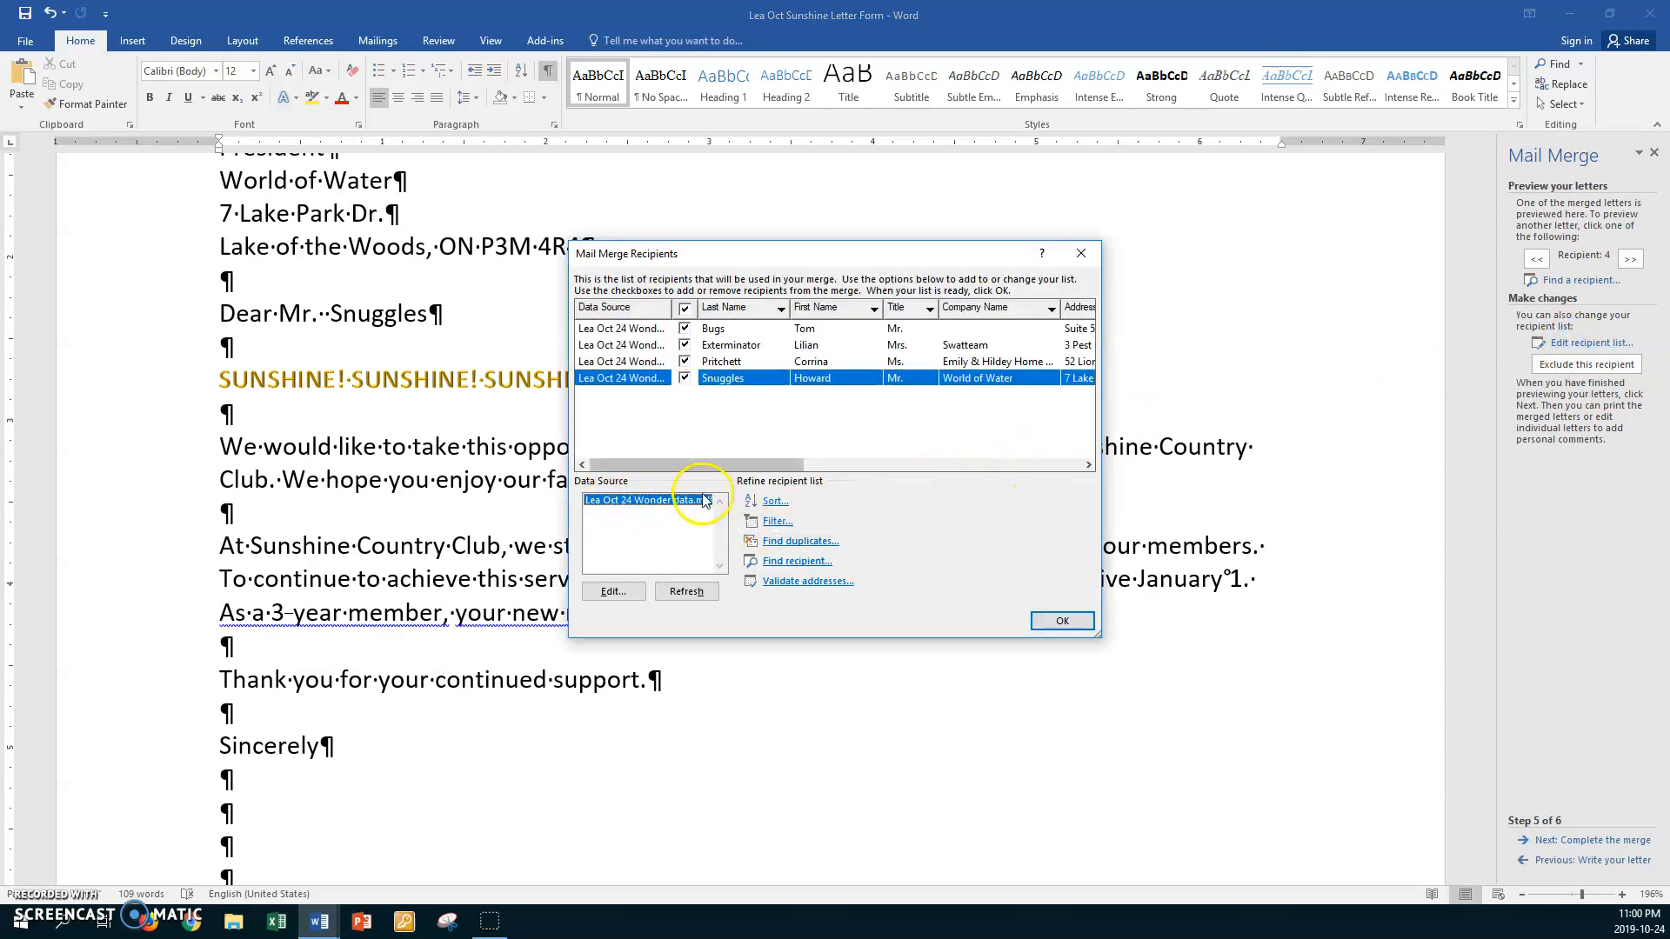
{"action": "left_click", "coordinate": [617, 592]}
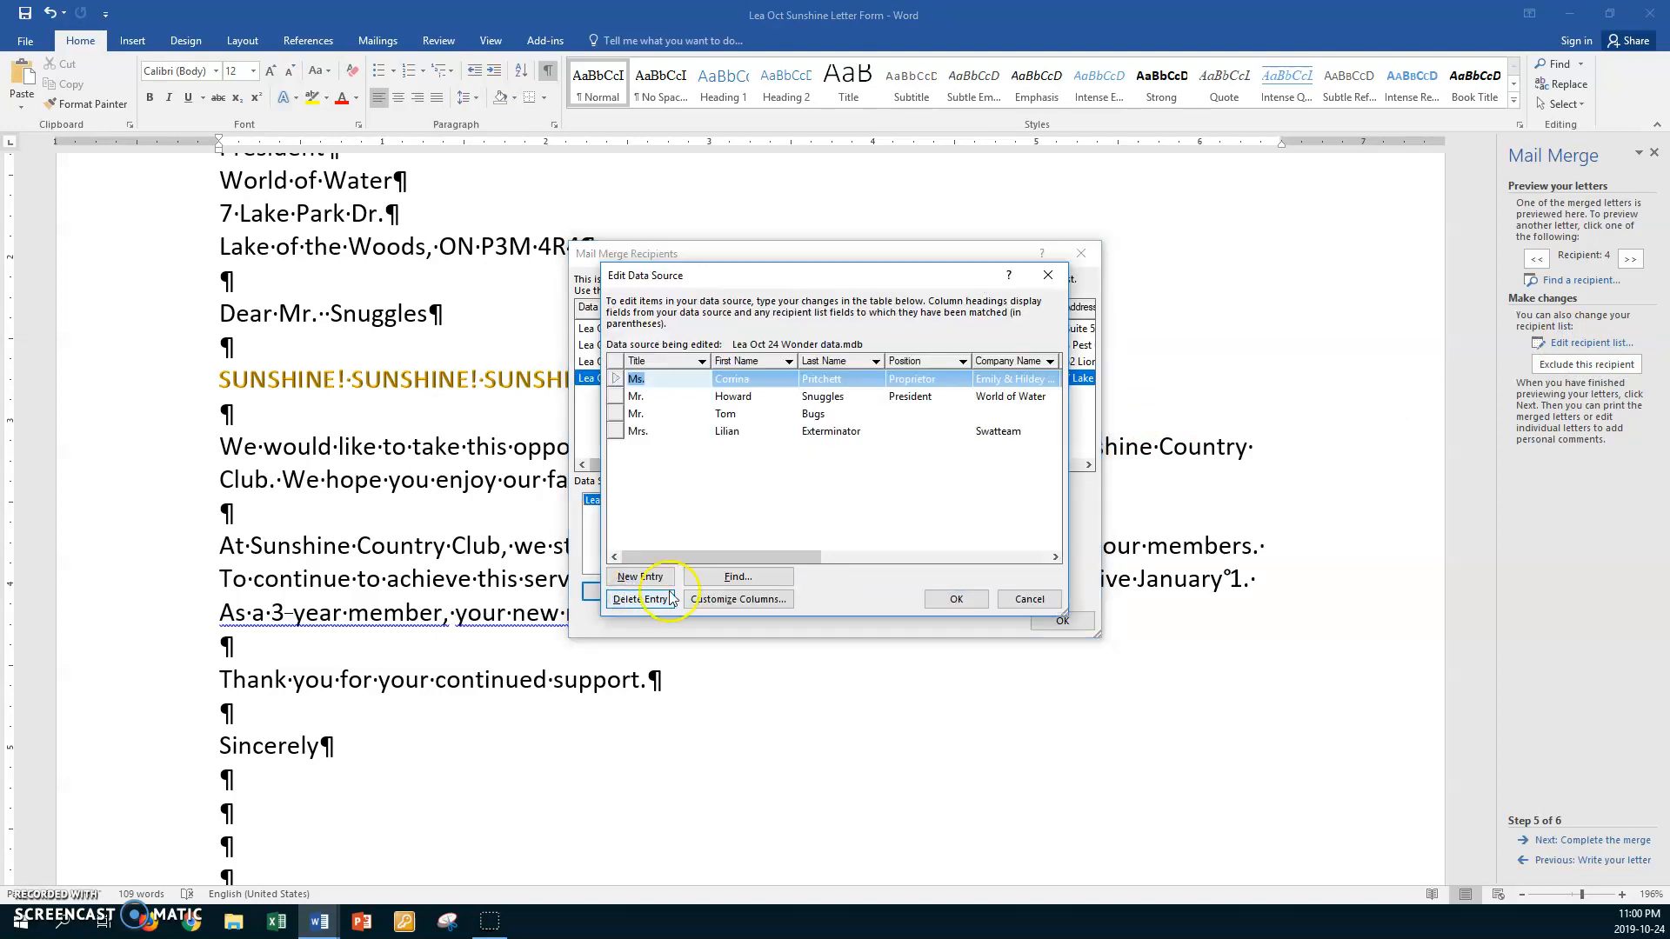
{"action": "left_click", "coordinate": [710, 600]}
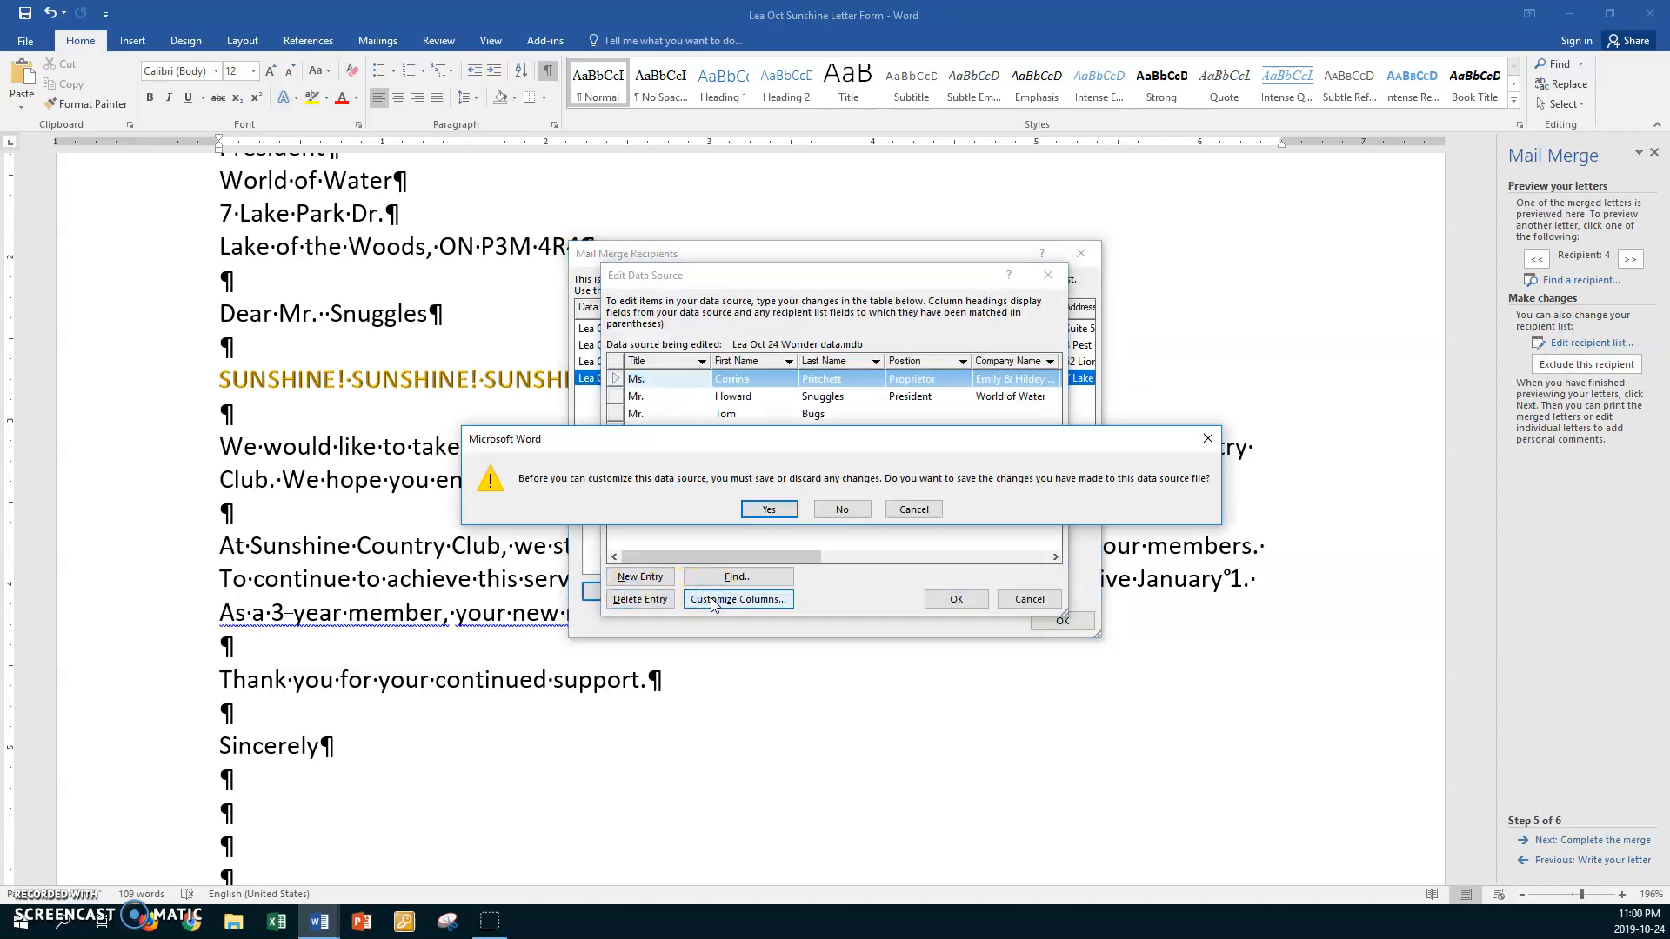
{"action": "left_click", "coordinate": [769, 511]}
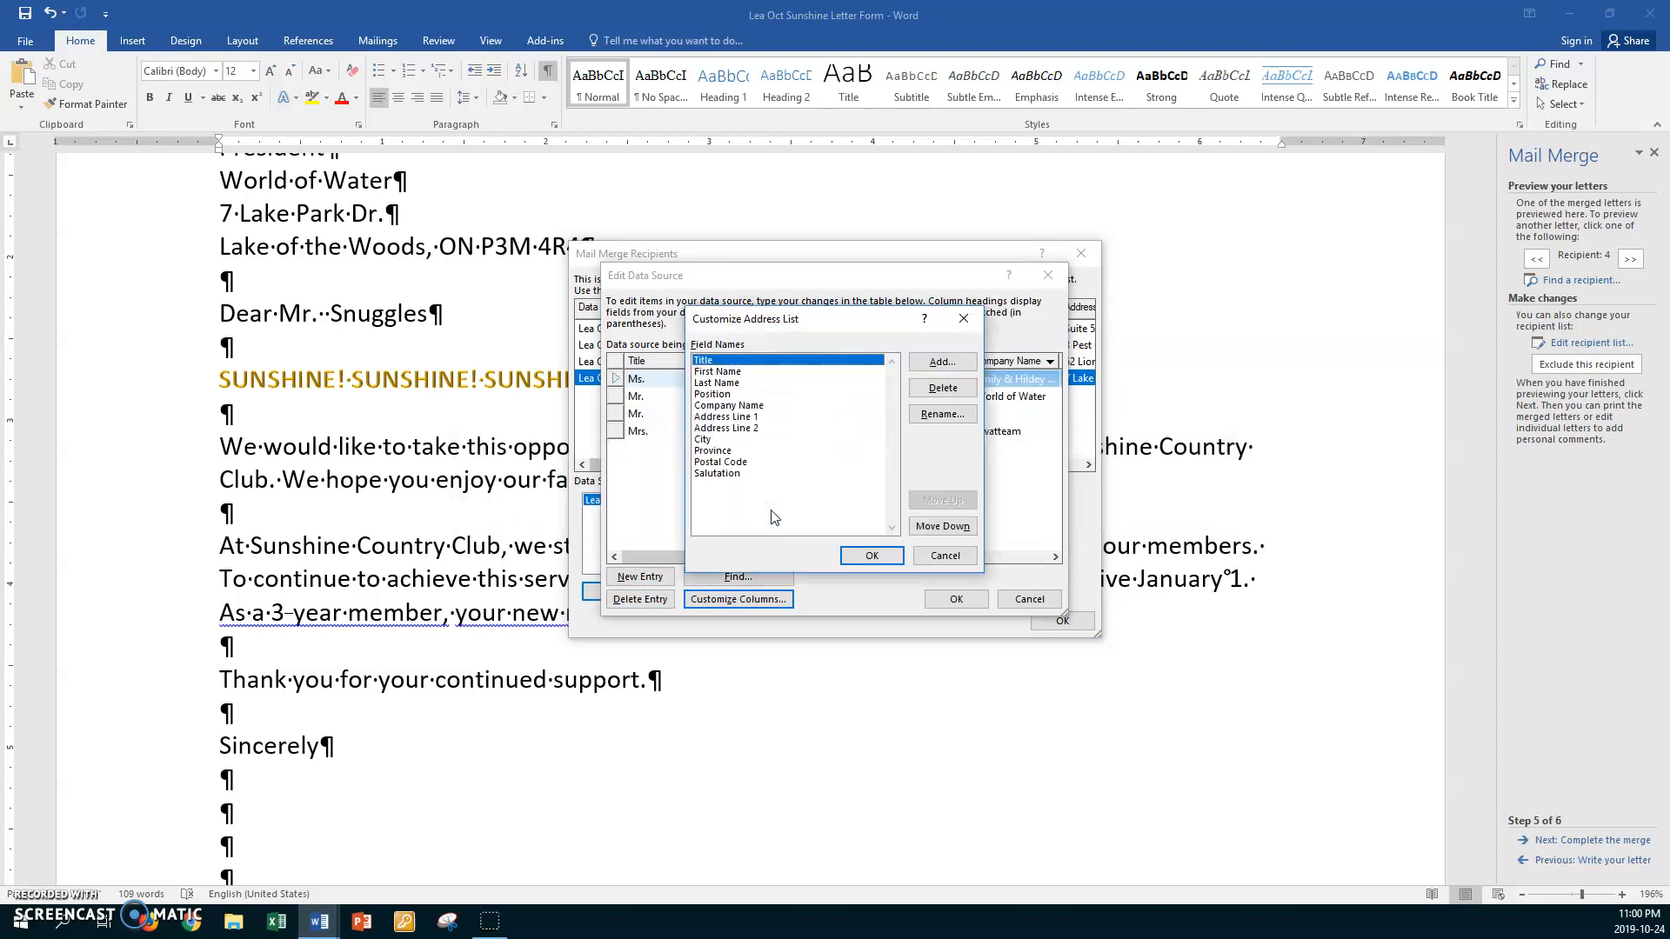
Add a field named "Number of Years" after the Salutation field in the address list.
{"action": "left_click", "coordinate": [718, 473]}
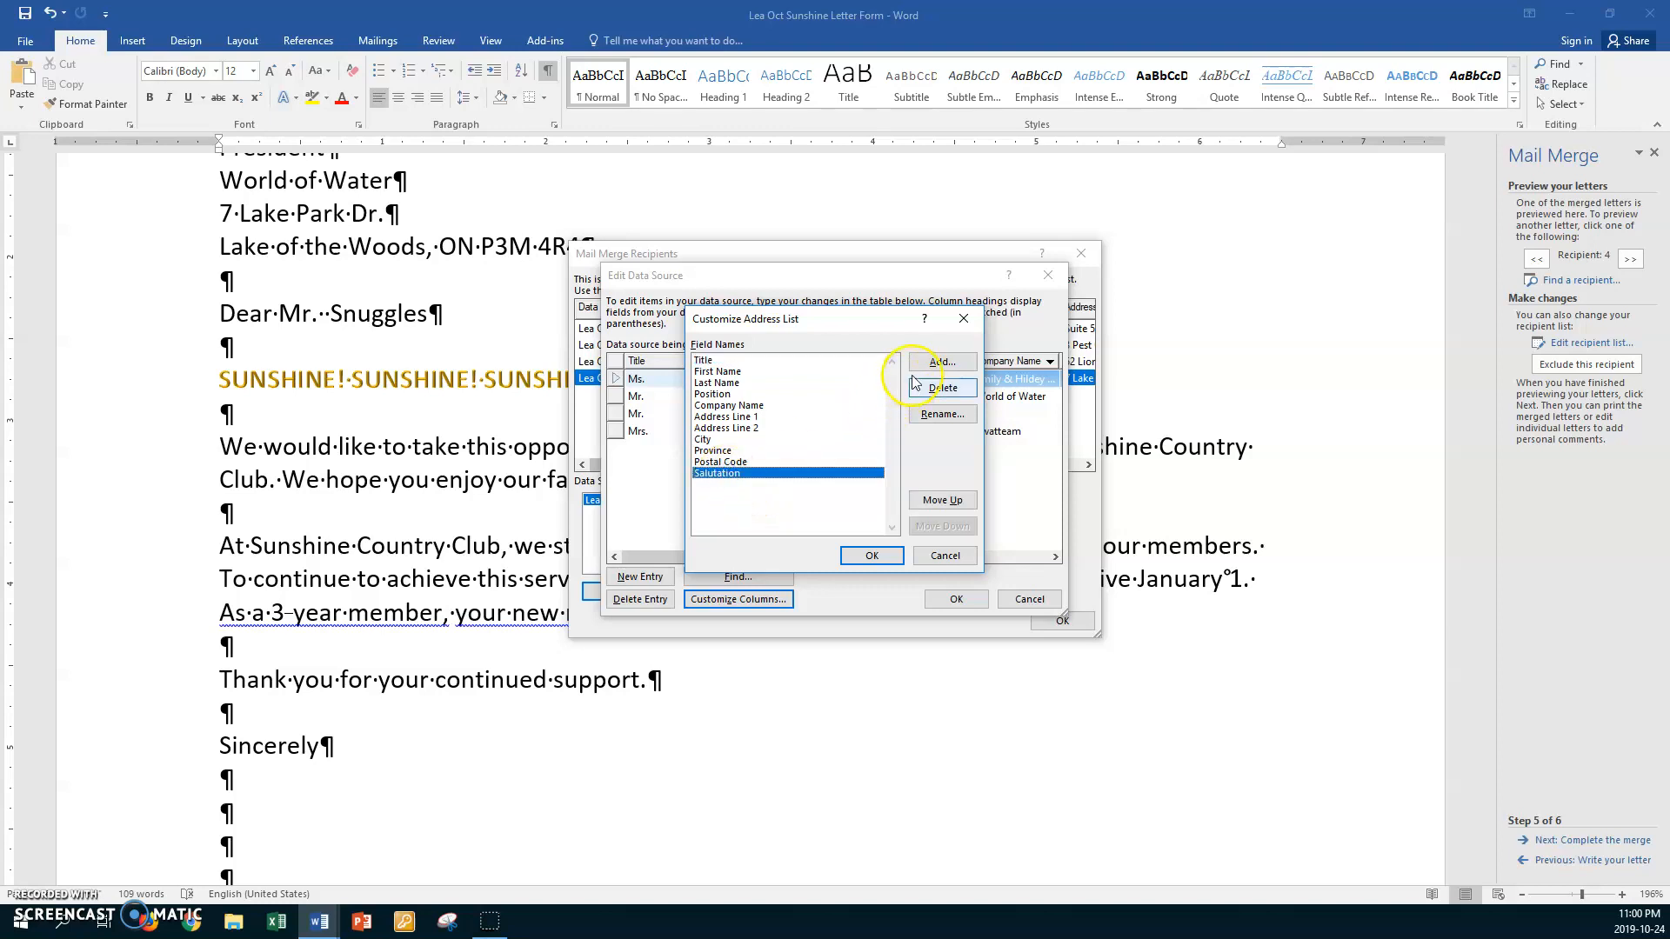
{"action": "left_click", "coordinate": [937, 362]}
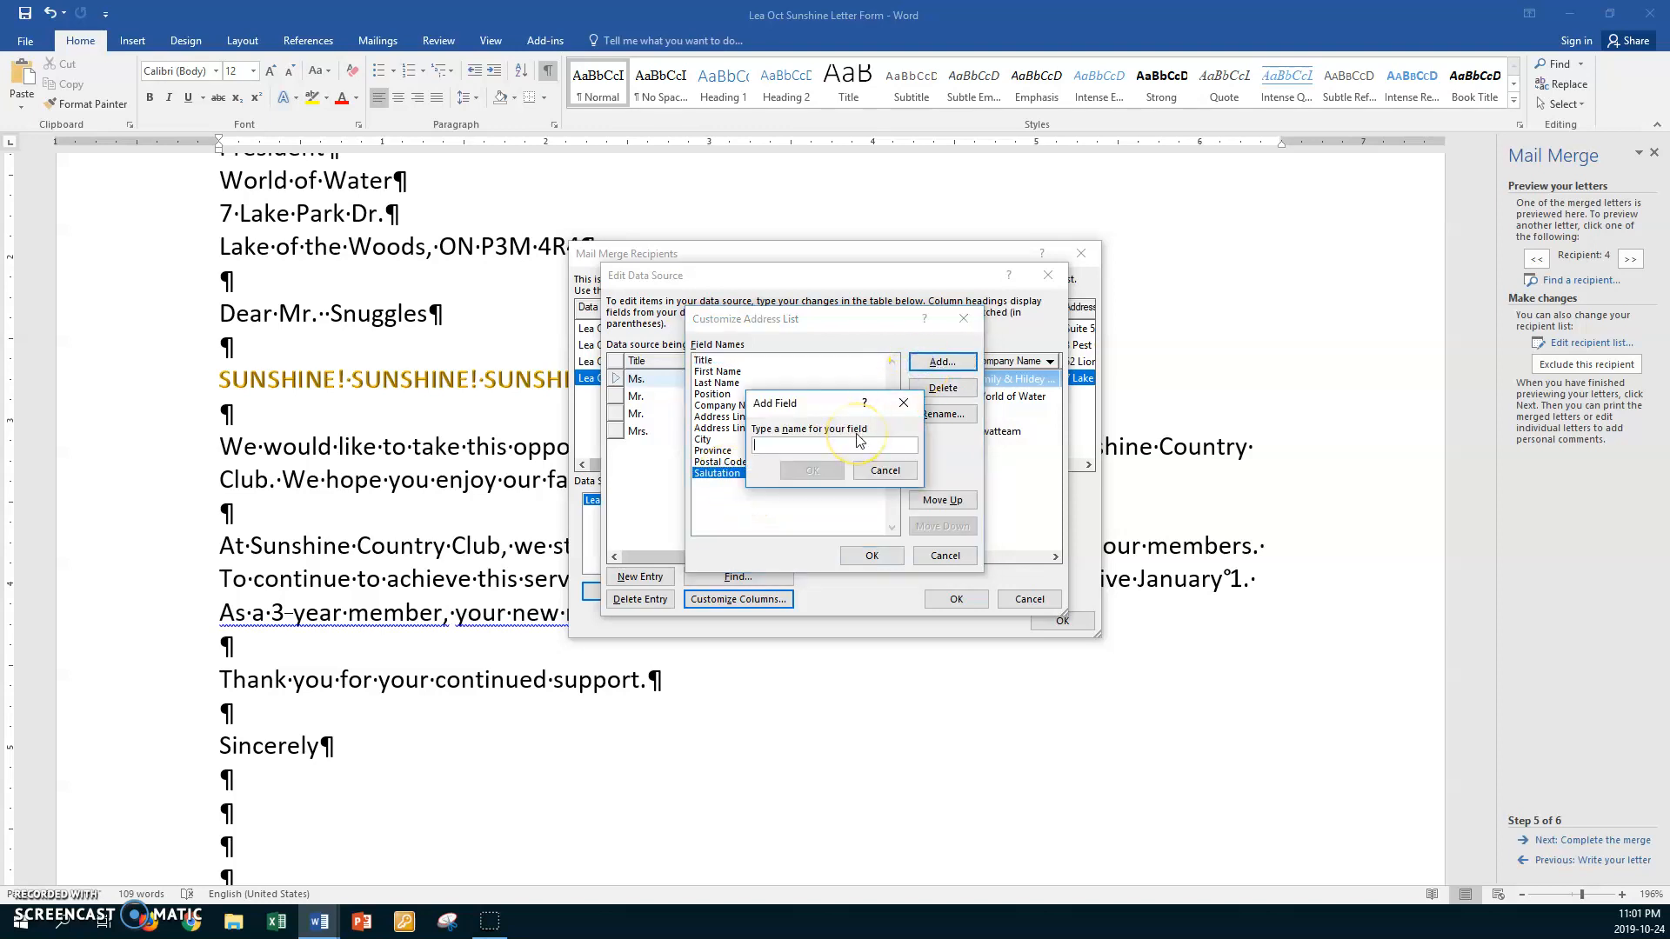
{"action": "type", "text": "Number of Yea"}
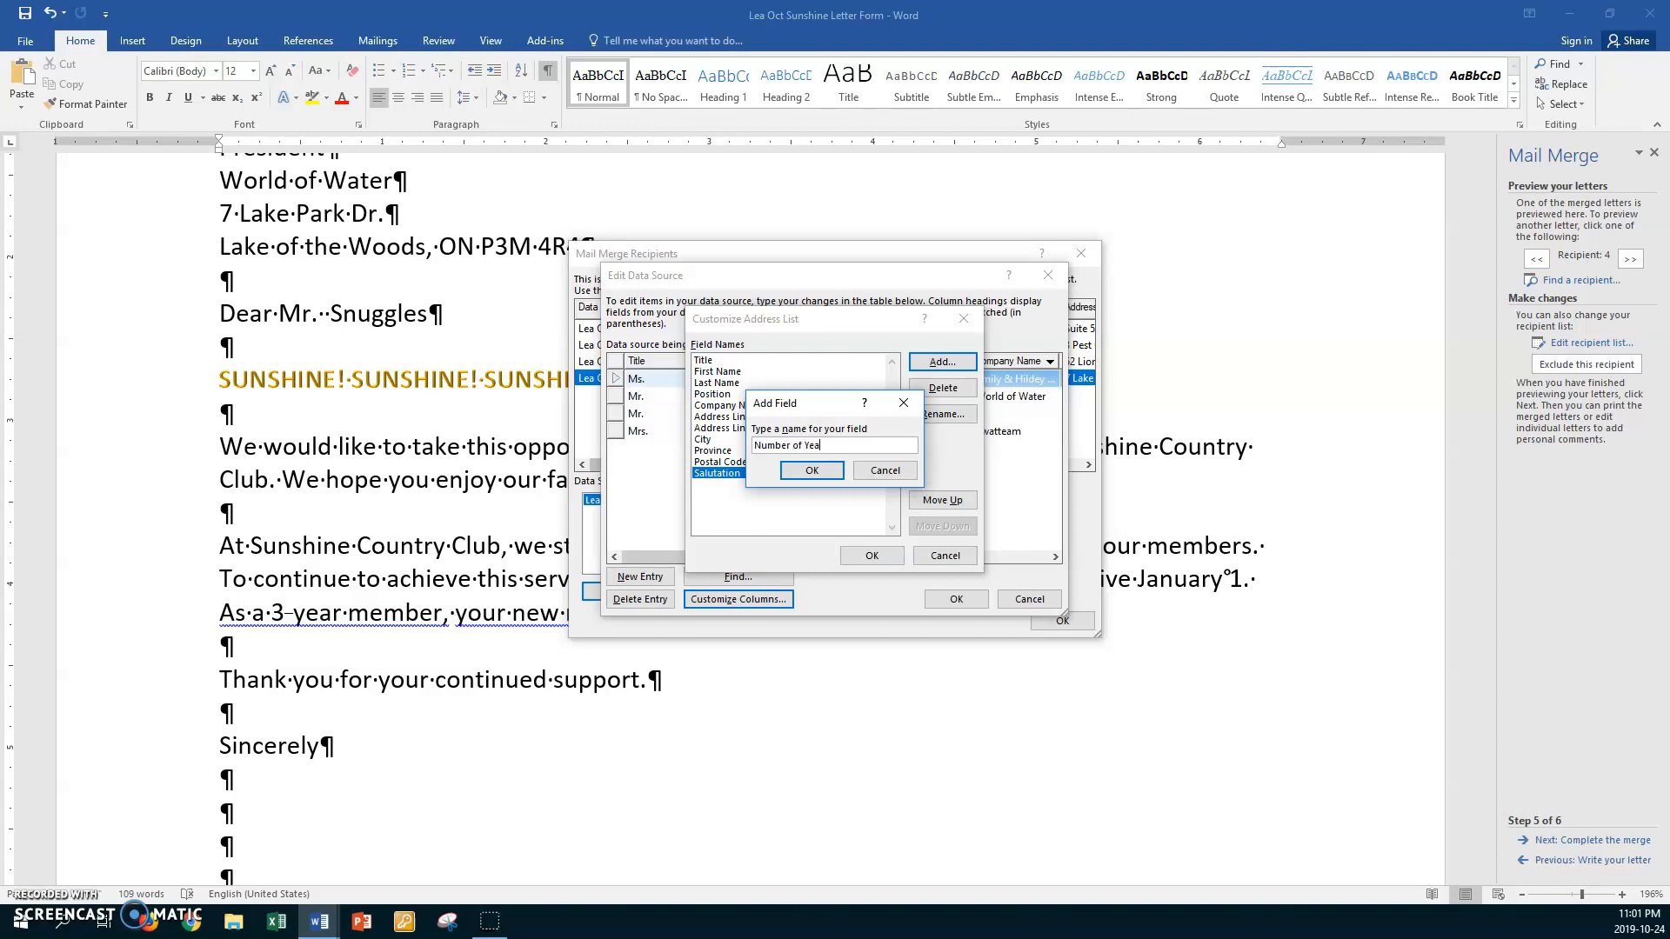
{"action": "type", "text": "rs"}
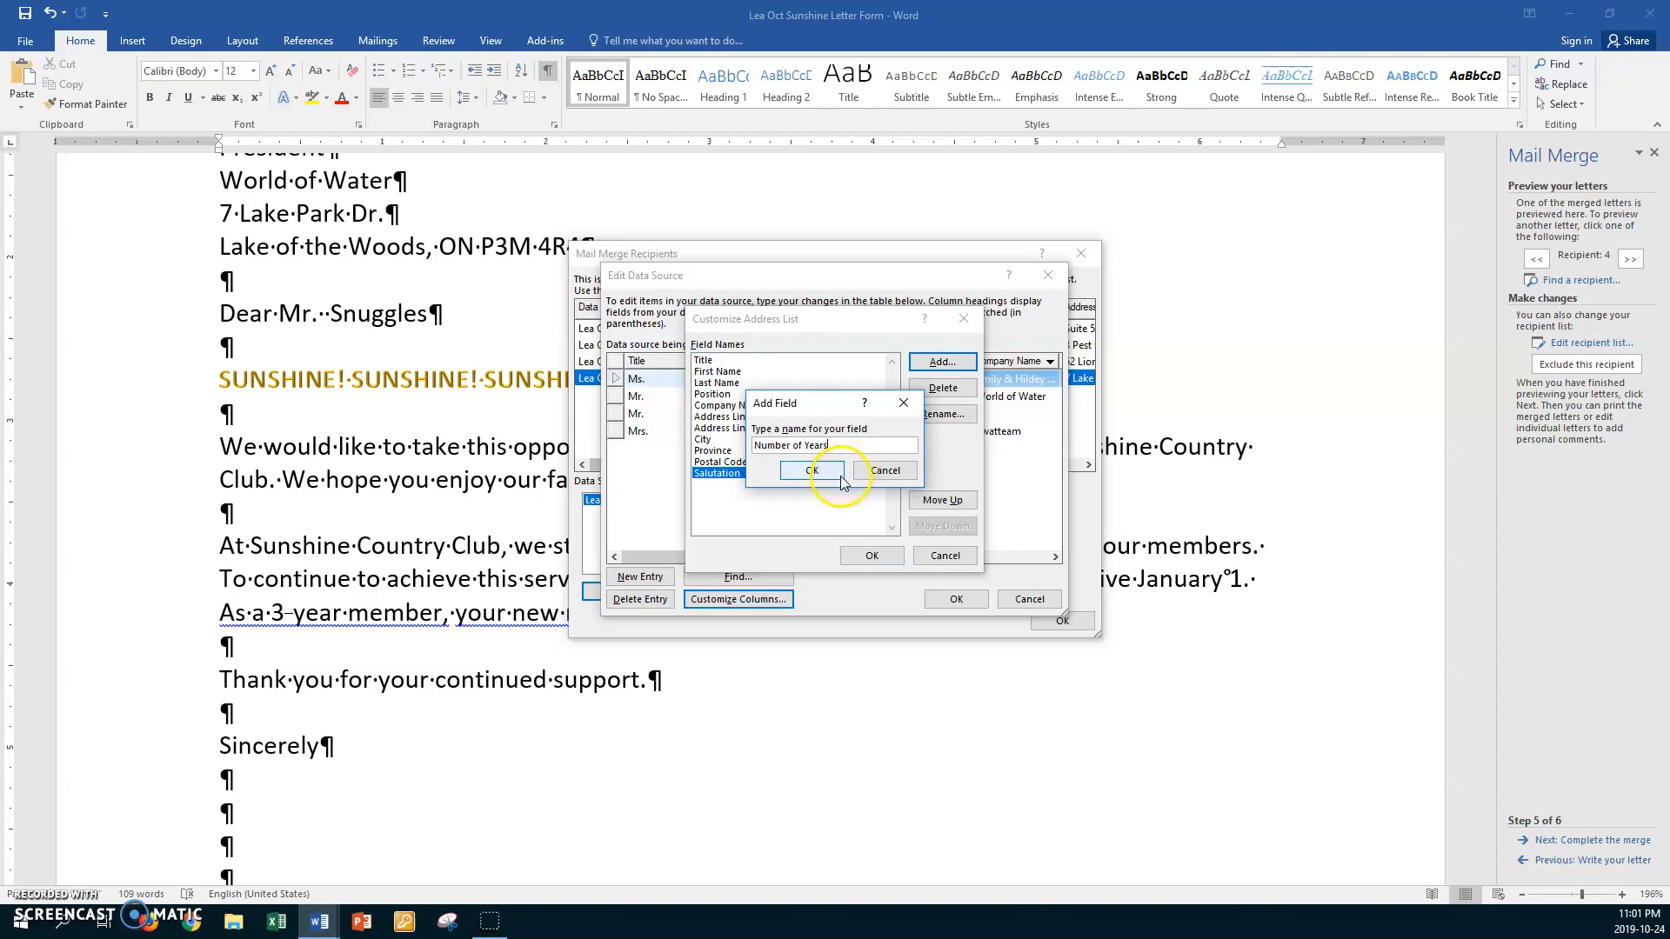
{"action": "left_click", "coordinate": [812, 470]}
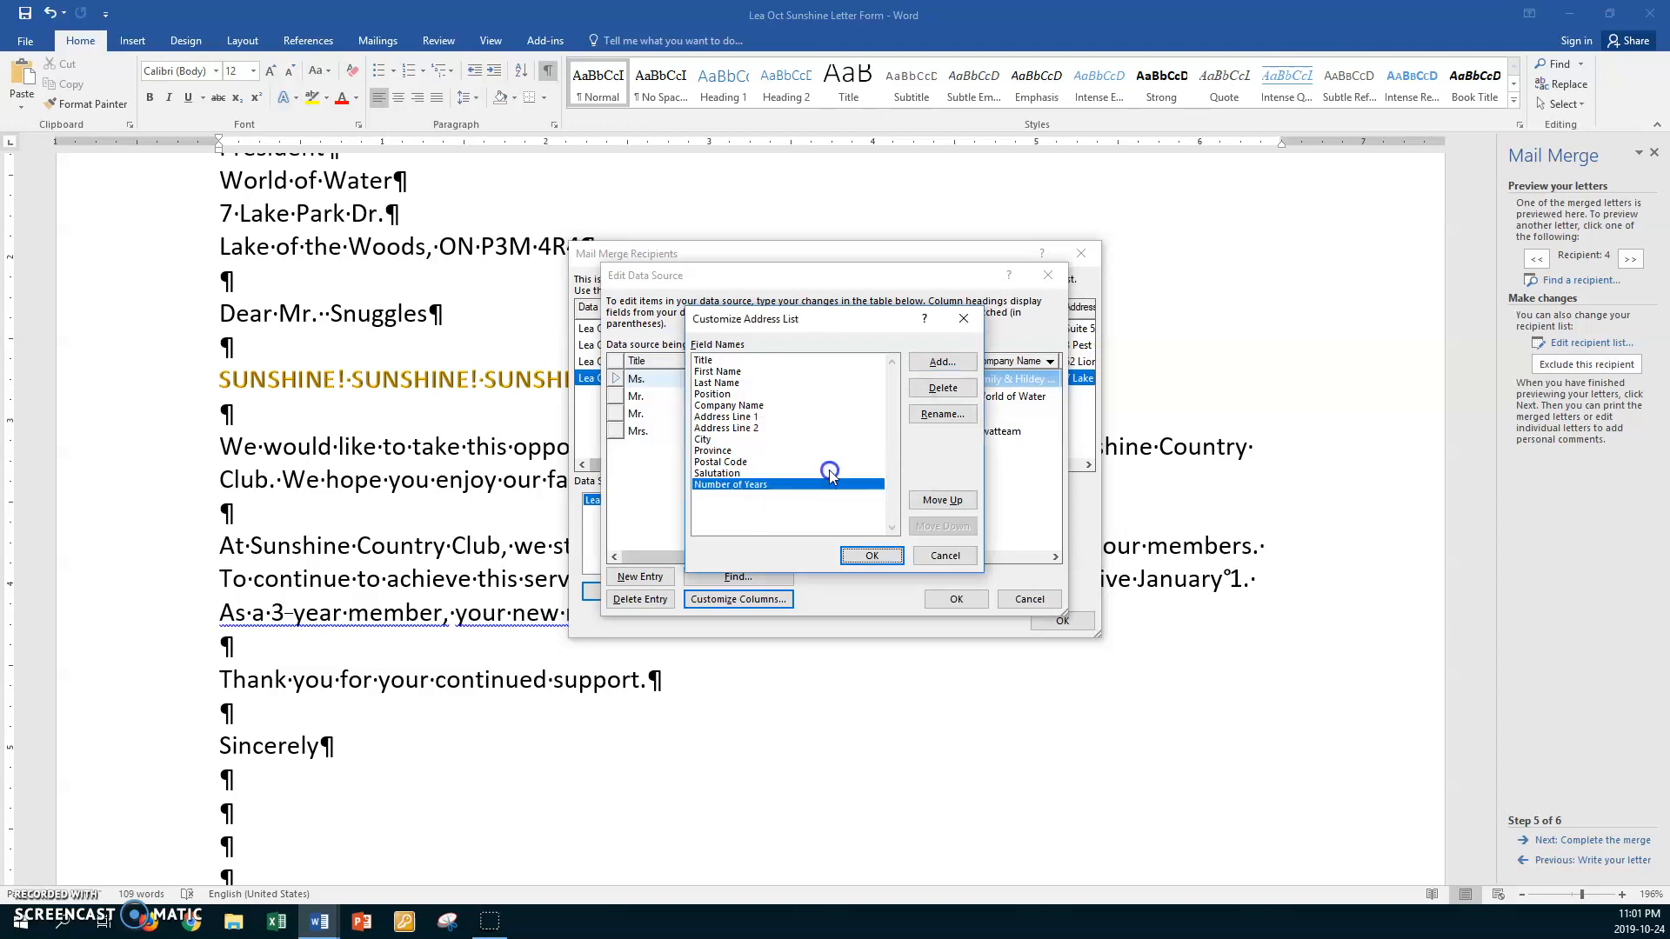
Add a field named "Monthly rate" after Number of Years and confirm the customized address list.
{"action": "left_click", "coordinate": [929, 372]}
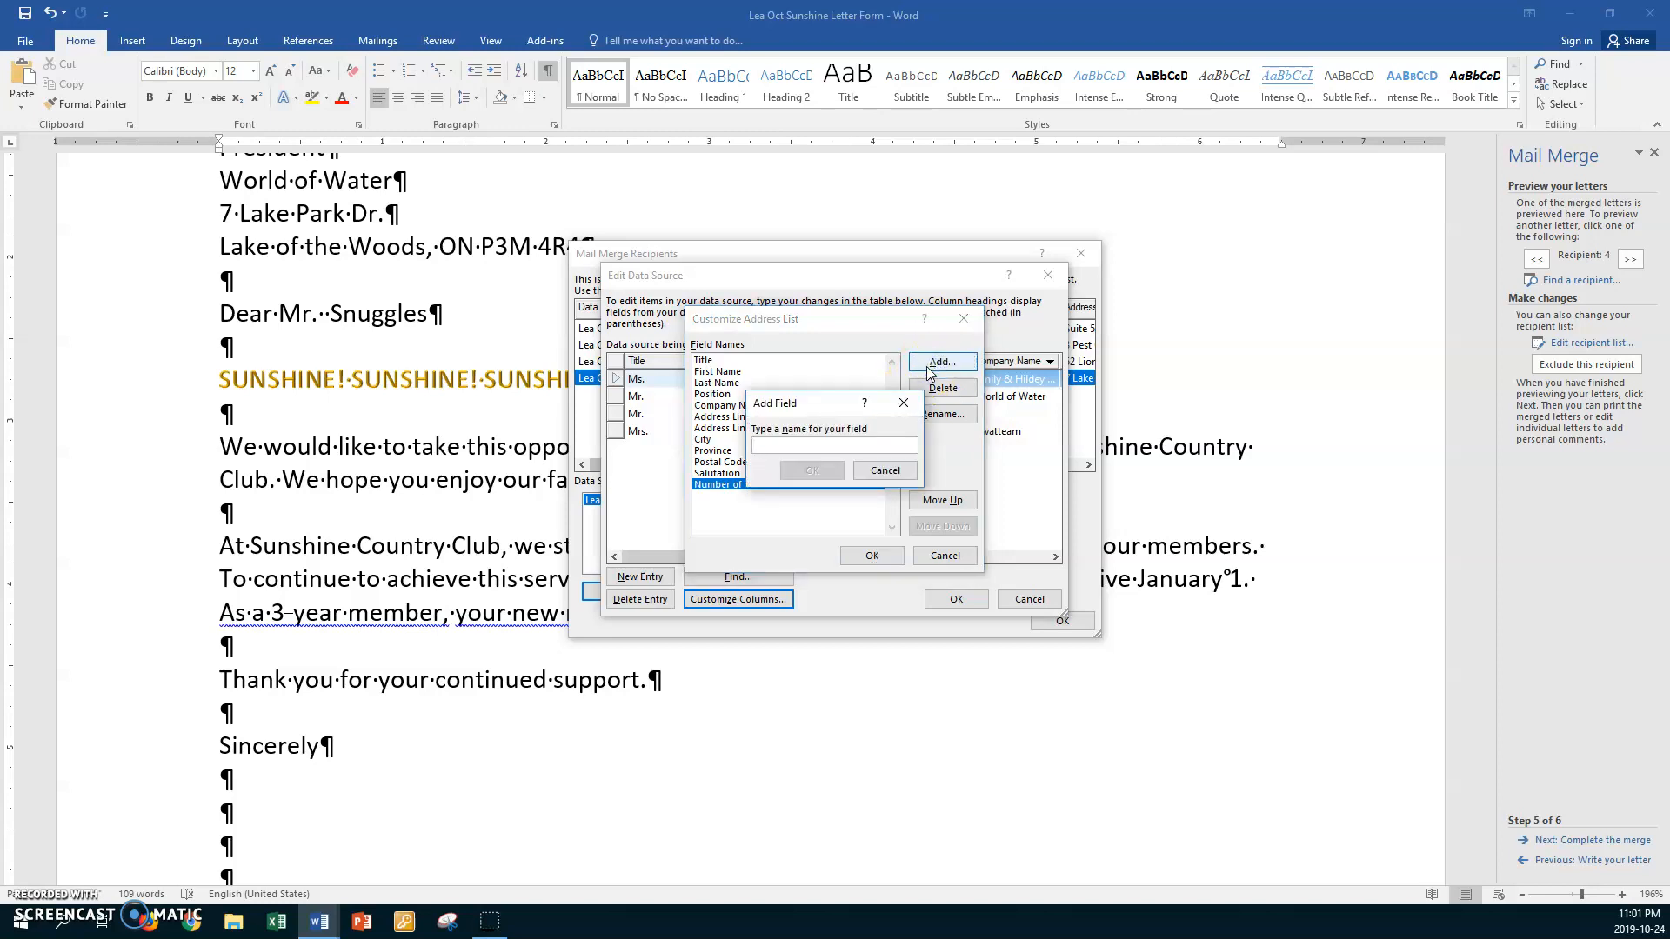
{"action": "type", "text": "Monthly rate"}
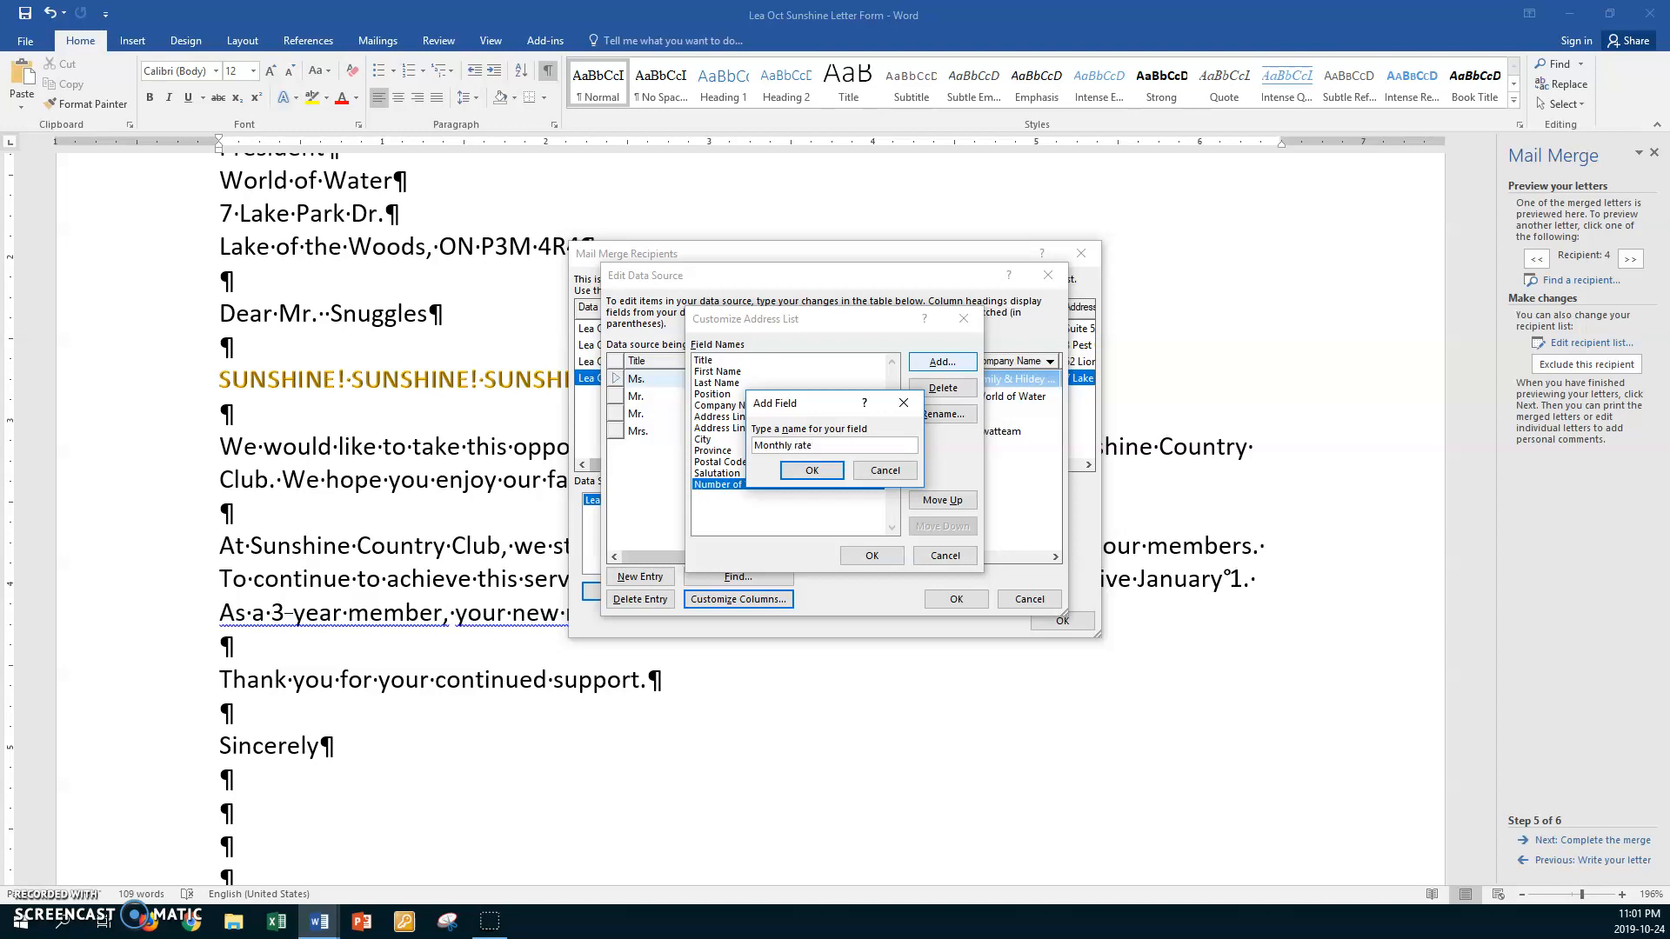
{"action": "left_click", "coordinate": [811, 470]}
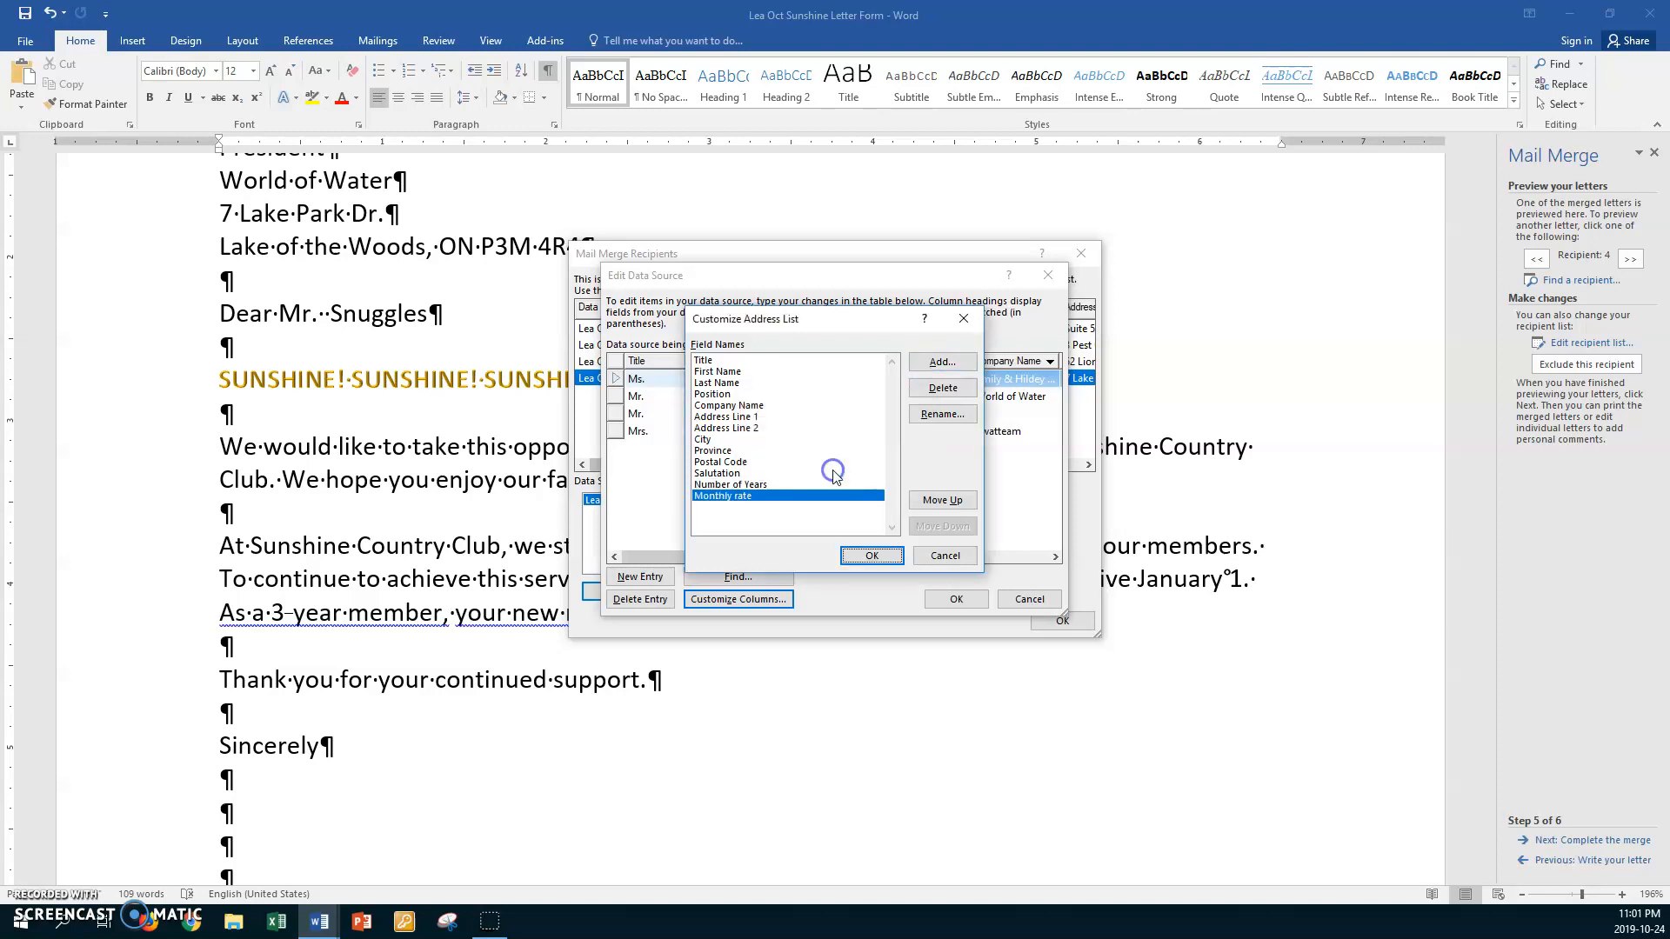
{"action": "left_click", "coordinate": [870, 556]}
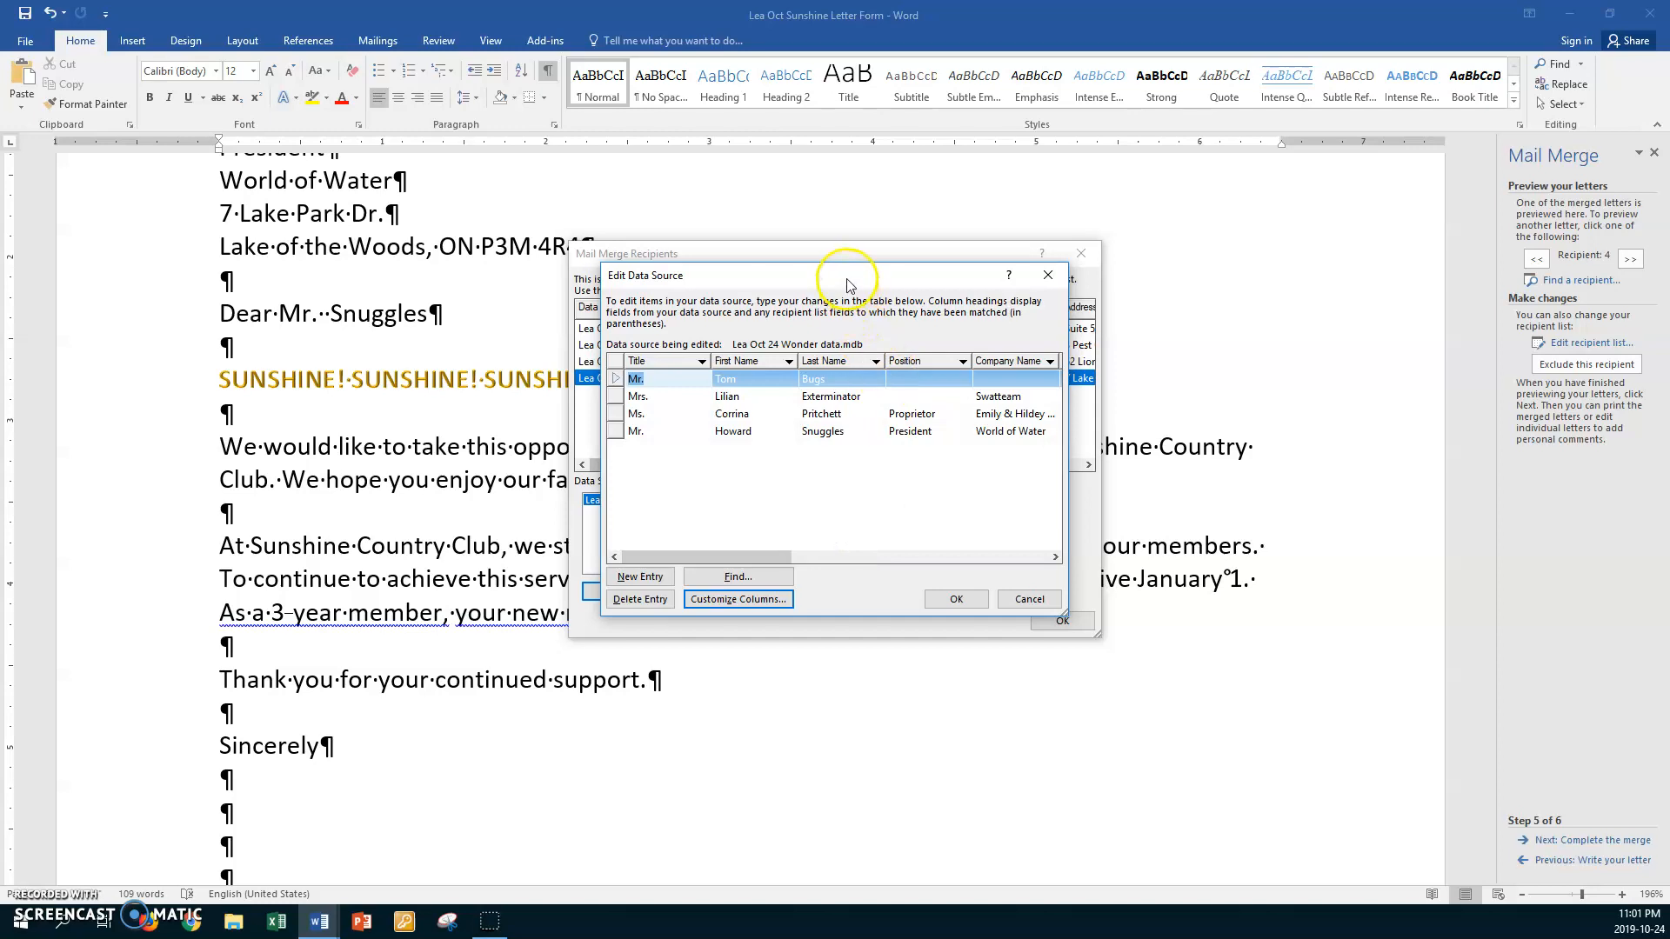
Widen the data source window to show all columns and enter 6, 5, 4 and 3 as Number of Years for the four recipients.
{"action": "left_click_drag", "start_coordinate": [850, 285], "coordinate": [525, 290]}
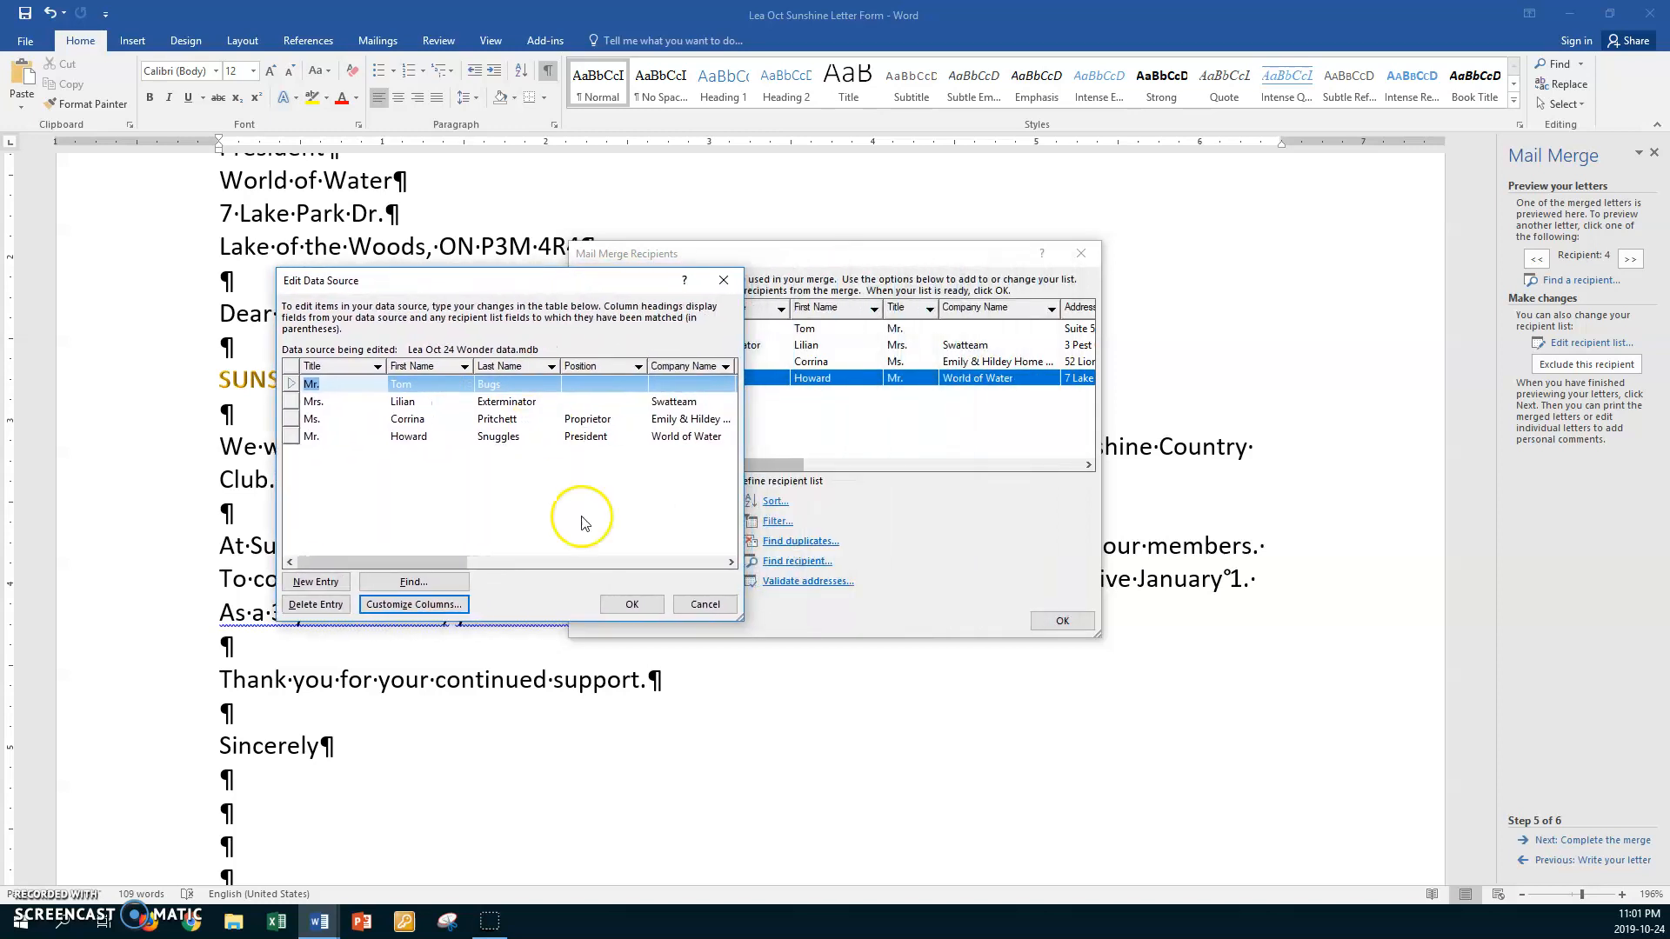
{"action": "left_click_drag", "start_coordinate": [740, 609], "coordinate": [1429, 548]}
{"action": "left_click", "coordinate": [1313, 365]}
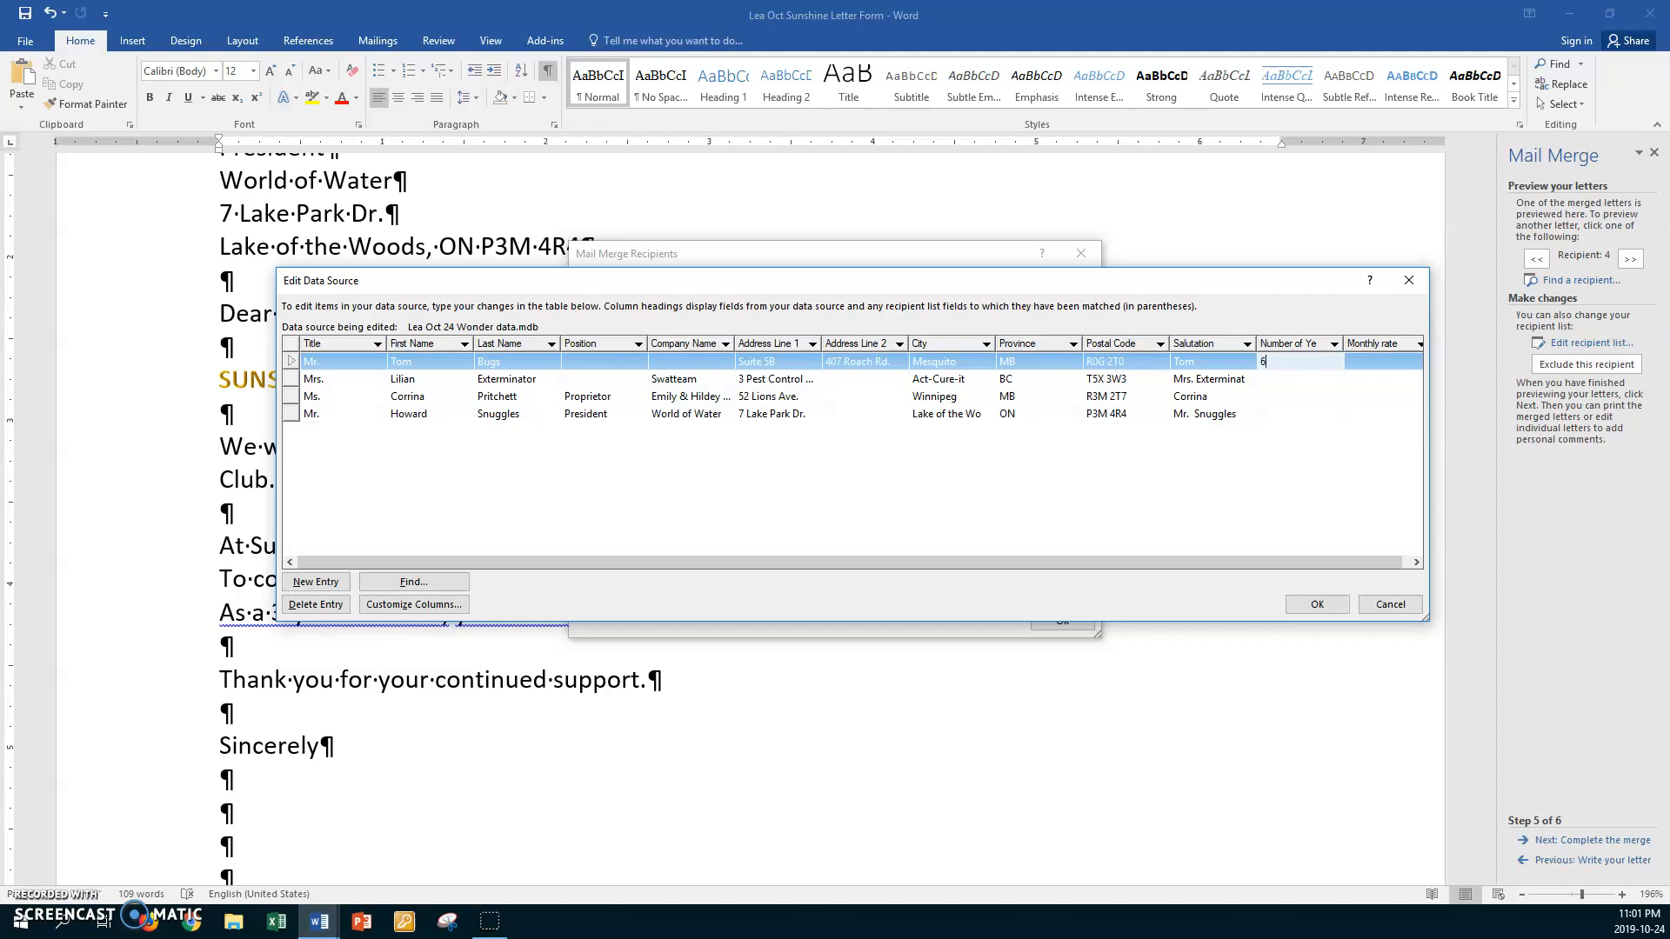
{"action": "key", "text": "Down"}
{"action": "type", "text": "5"}
{"action": "key", "text": "Down"}
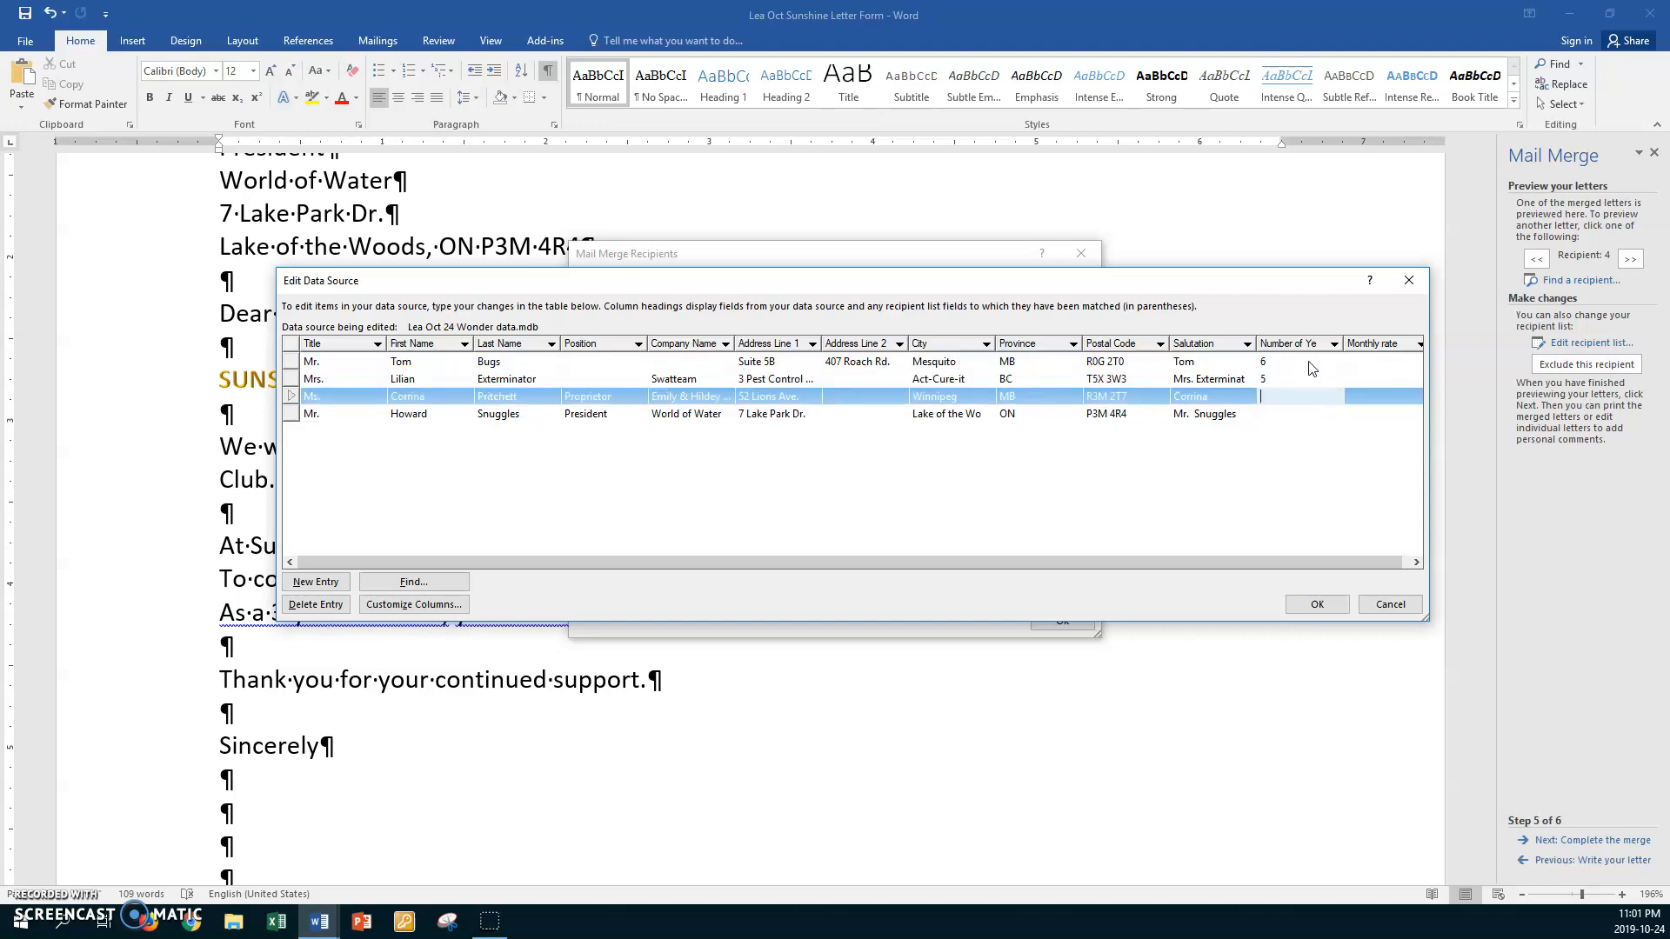
{"action": "type", "text": "4"}
{"action": "key", "text": "Down"}
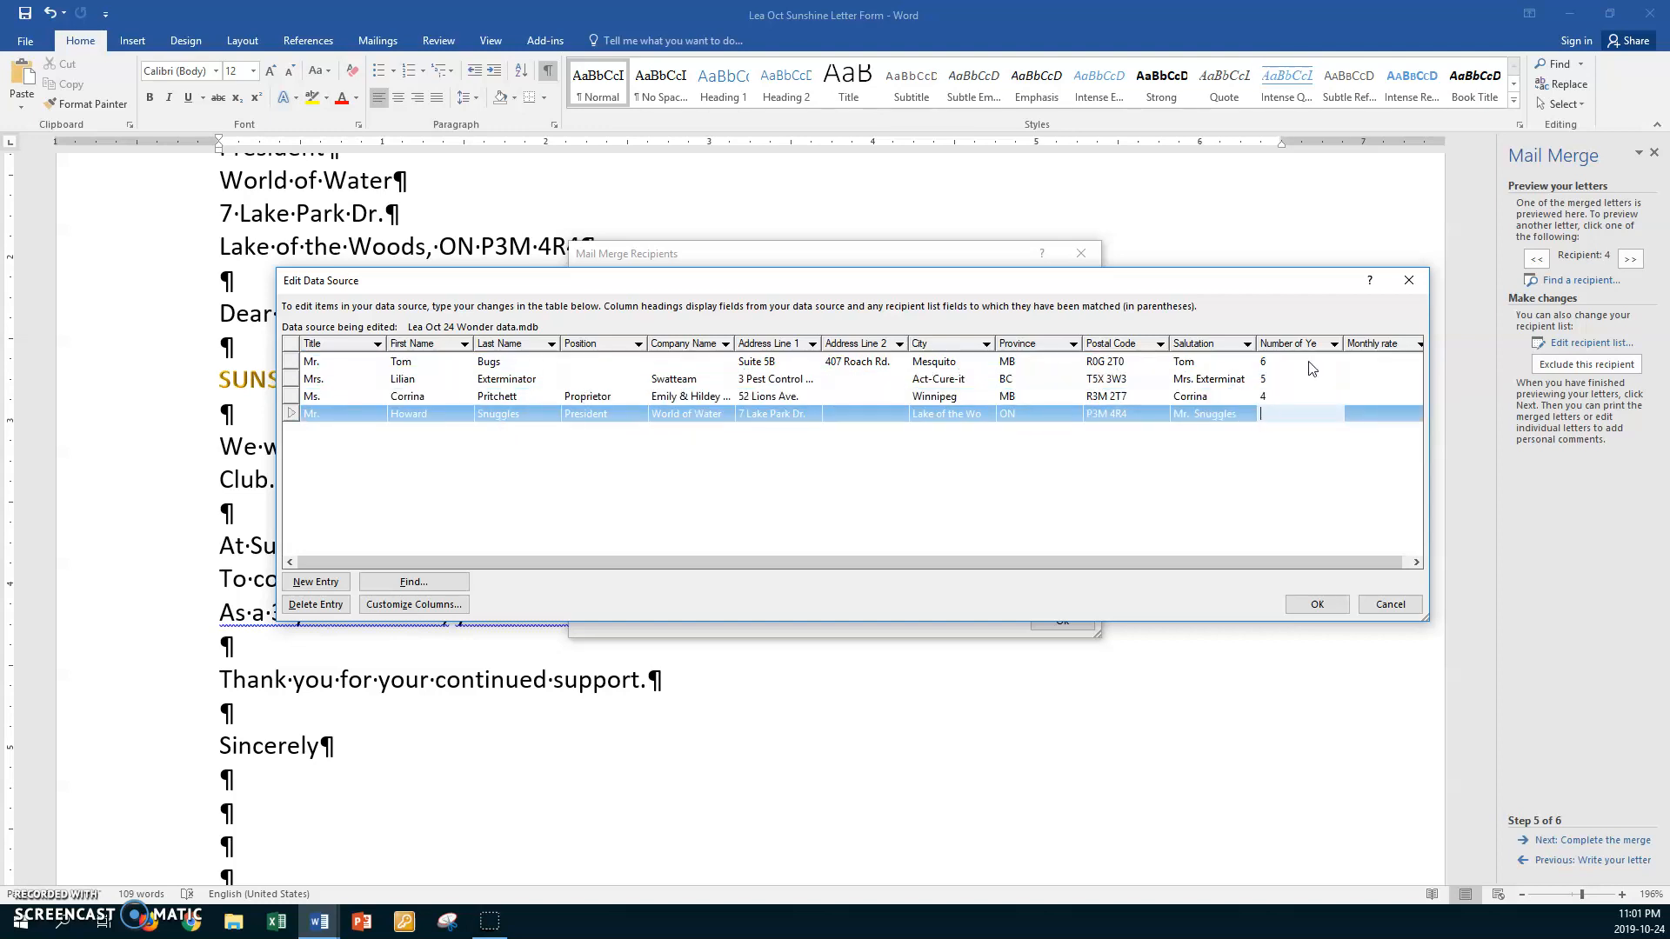
Enter monthly rates of 45, 55, 65 and 75 for the four recipients and save the updated recipient list.
{"action": "left_click", "coordinate": [1370, 361]}
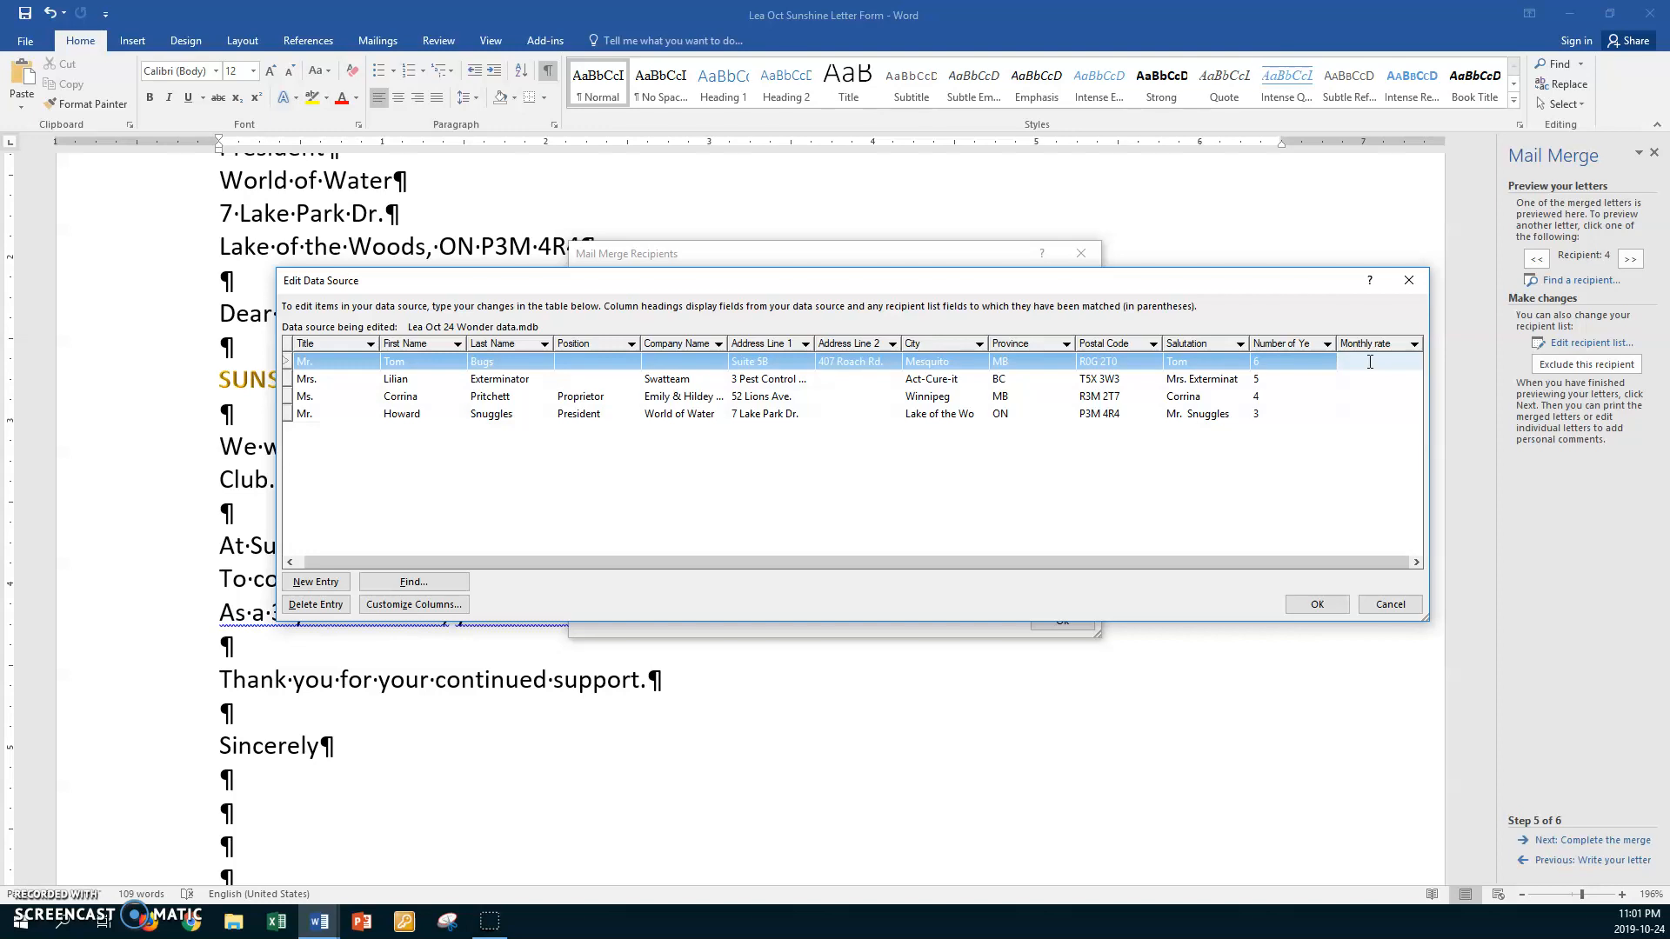
{"action": "key", "text": "Down"}
{"action": "type", "text": "55"}
{"action": "key", "text": "Down"}
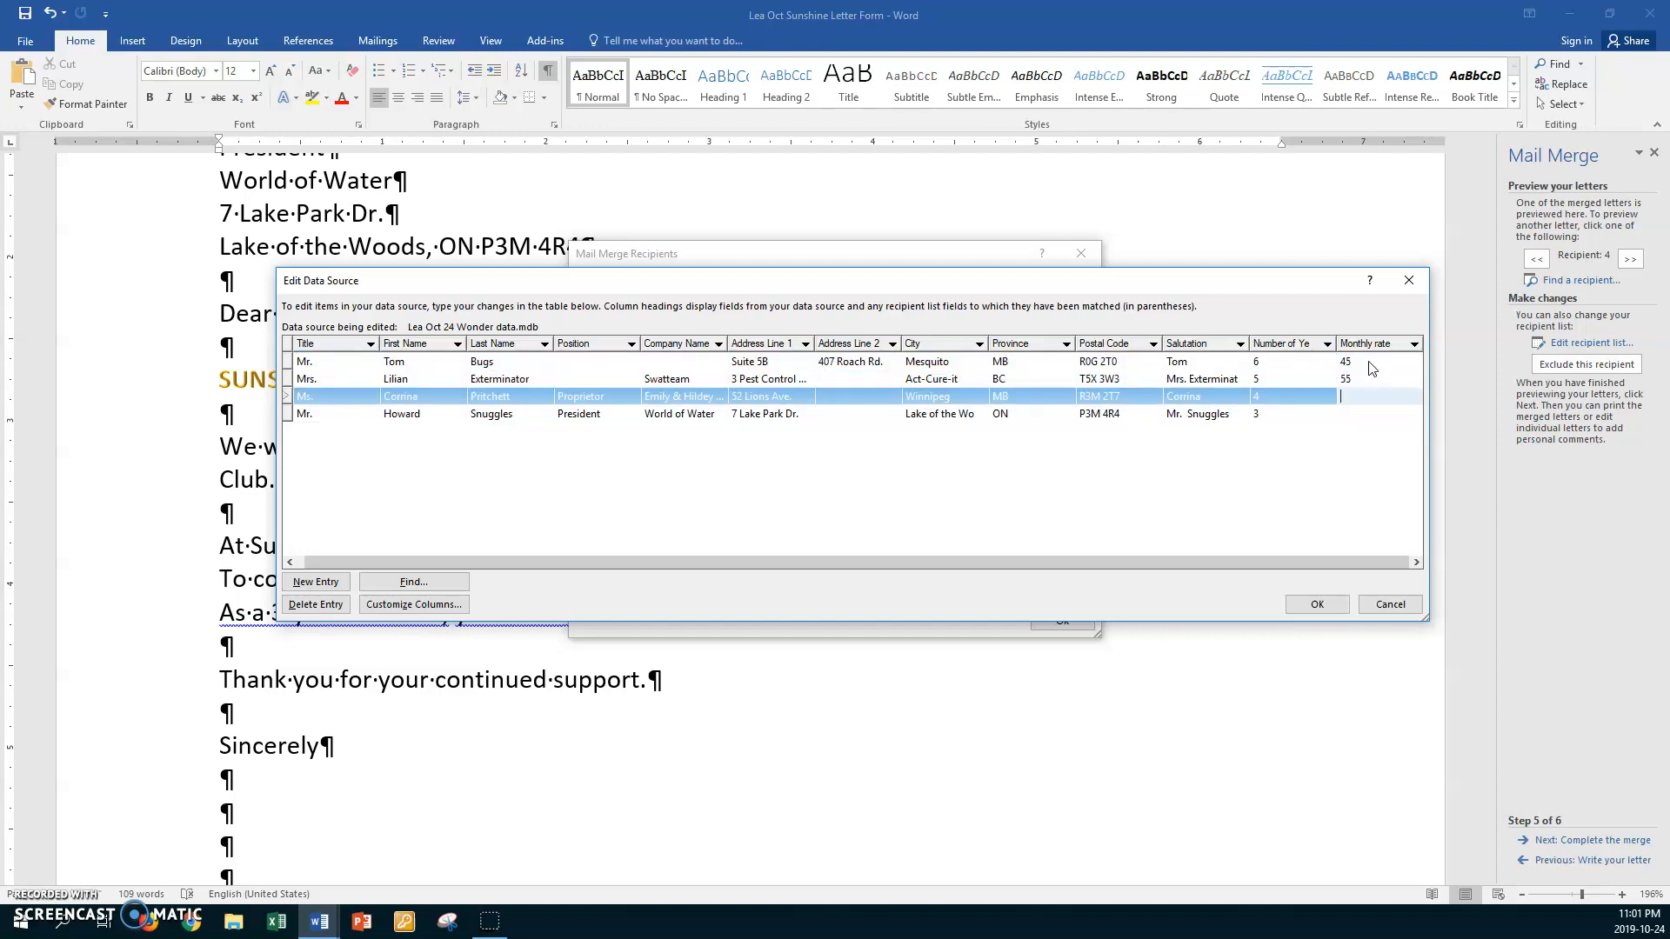
{"action": "key", "text": "Down"}
{"action": "type", "text": "7"}
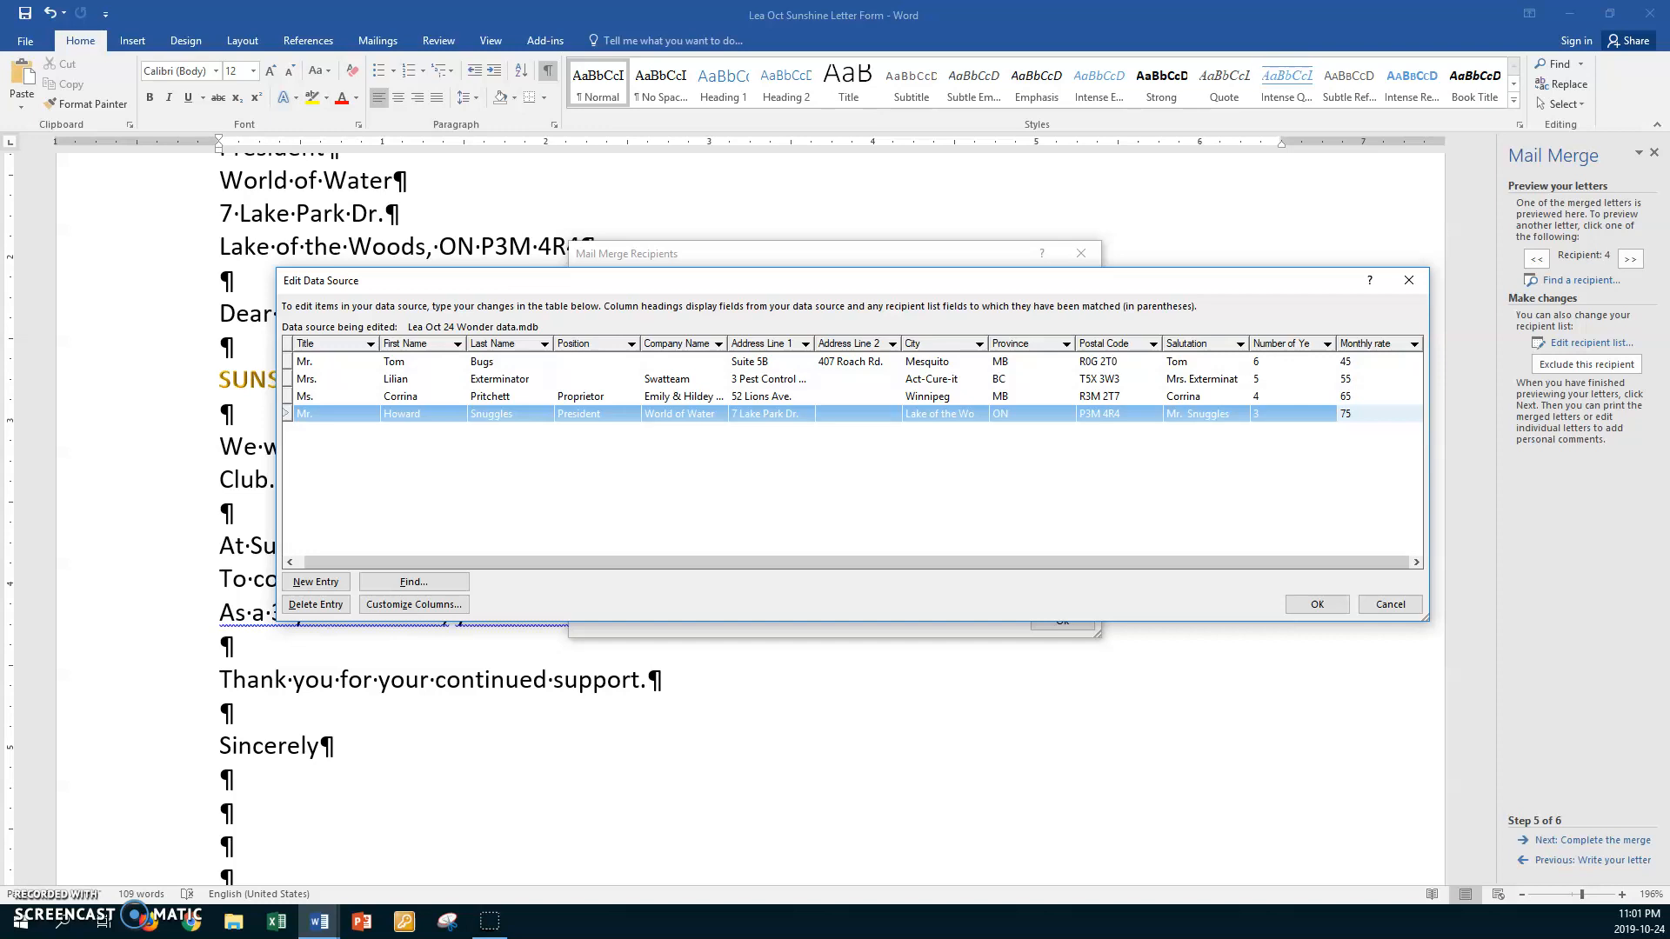
{"action": "left_click", "coordinate": [1316, 604]}
{"action": "left_click", "coordinate": [771, 502]}
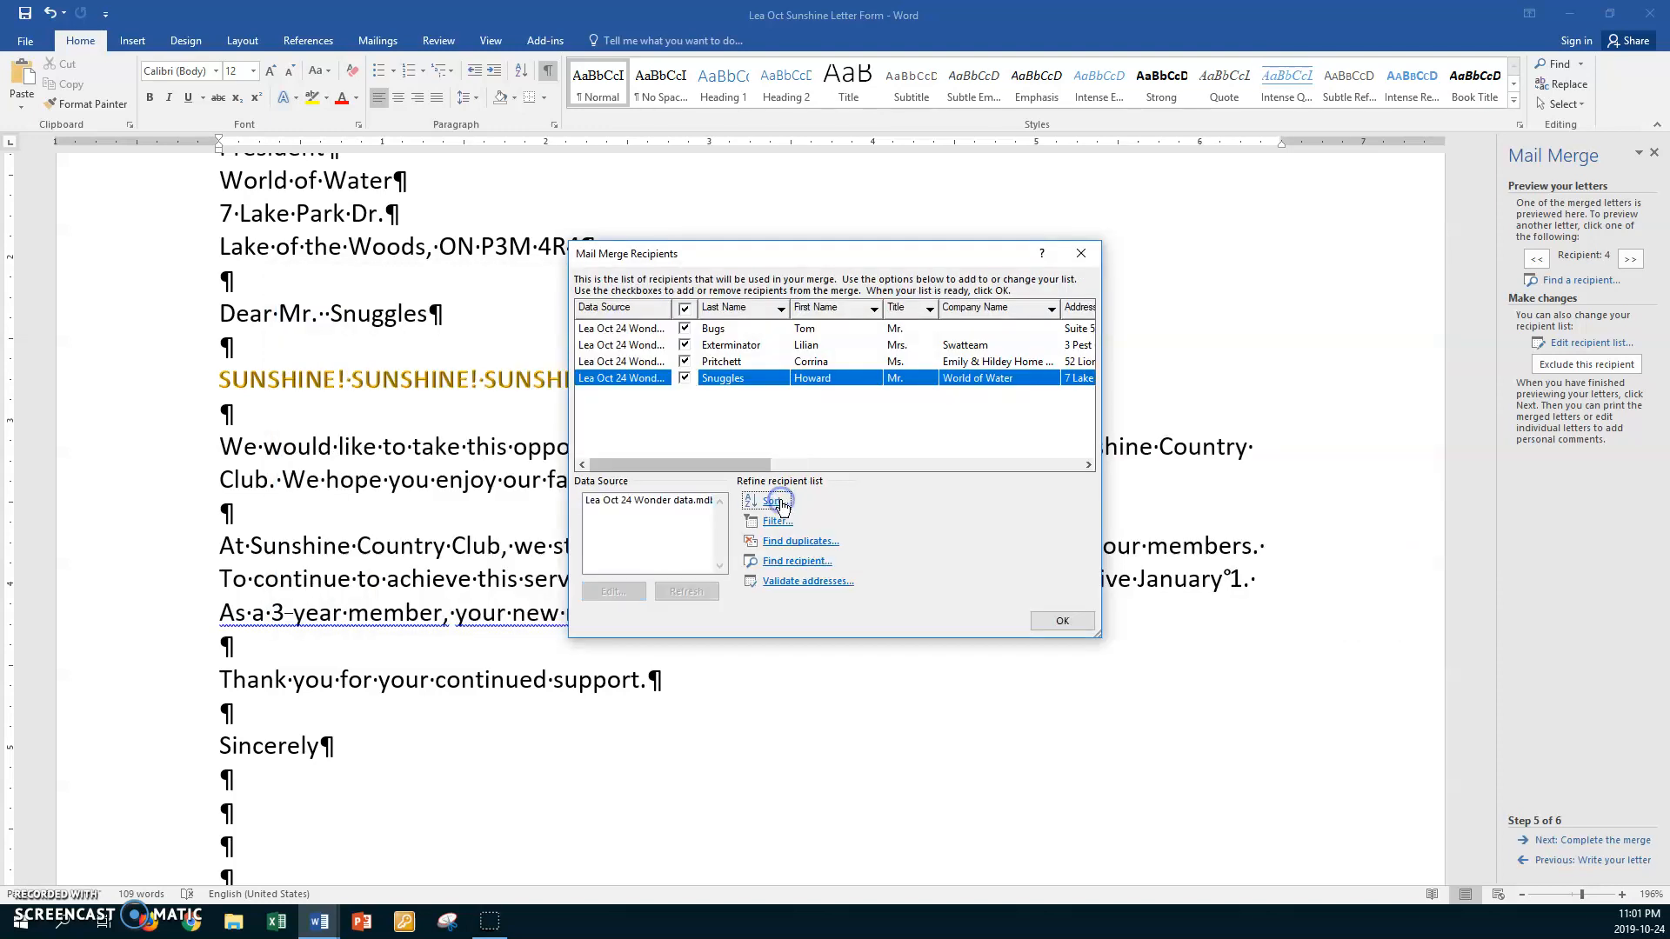
{"action": "left_click", "coordinate": [1059, 621]}
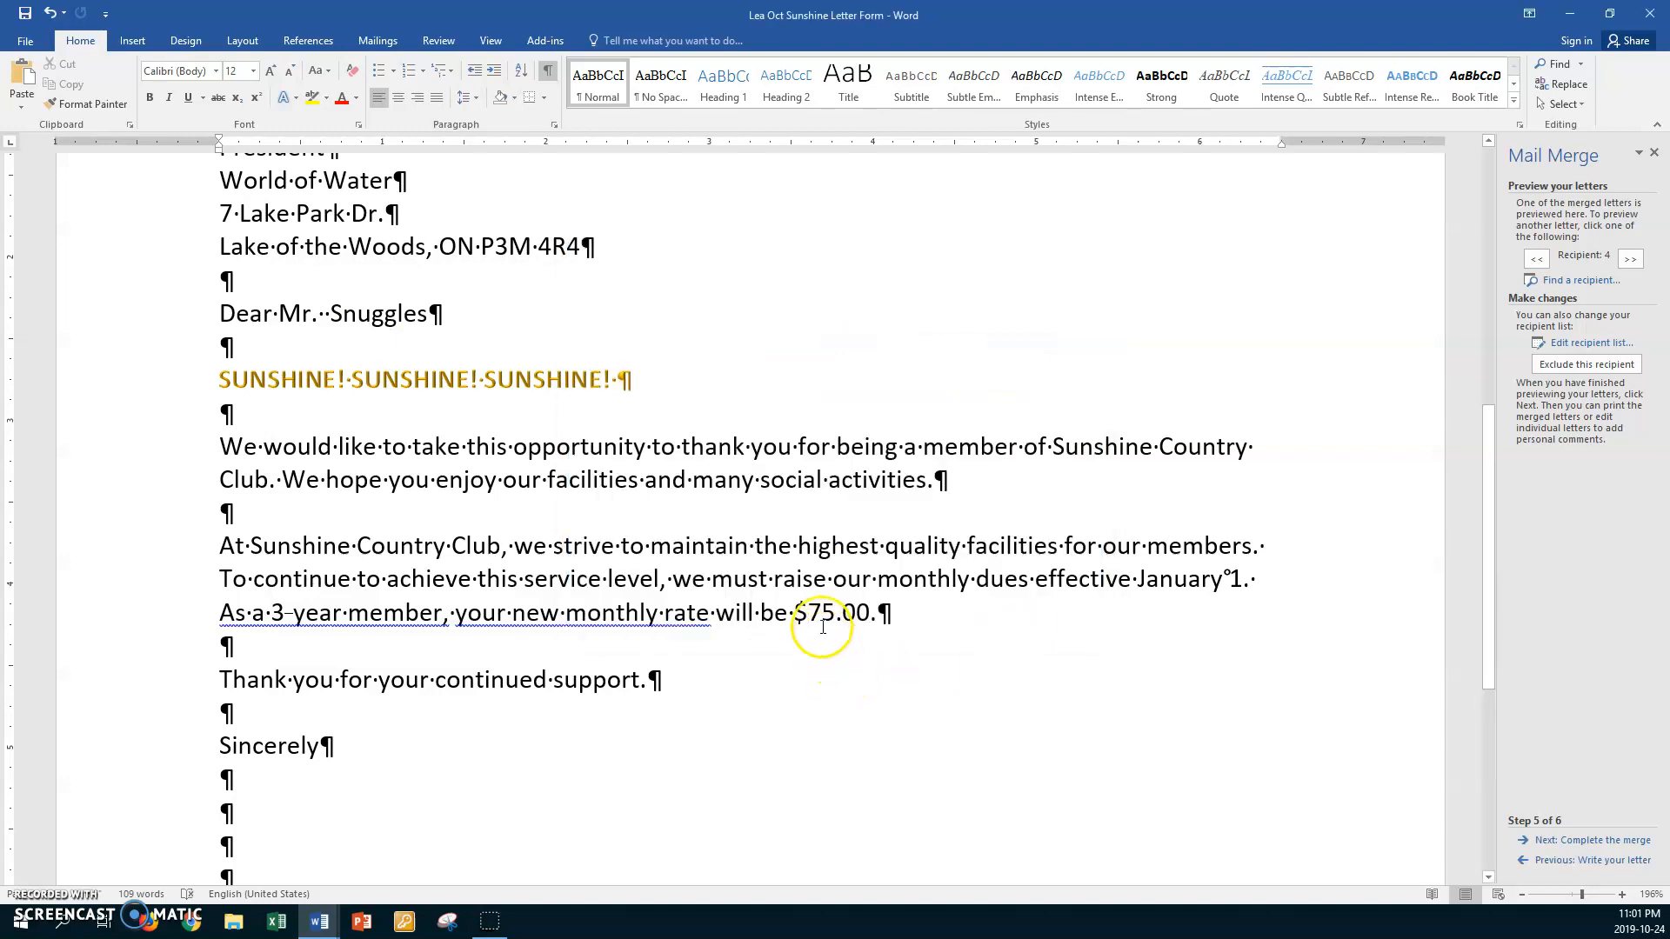
Replace the amount 75.00 after the dollar sign with the Monthly_rate merge field.
{"action": "left_click_drag", "start_coordinate": [809, 614], "coordinate": [869, 612]}
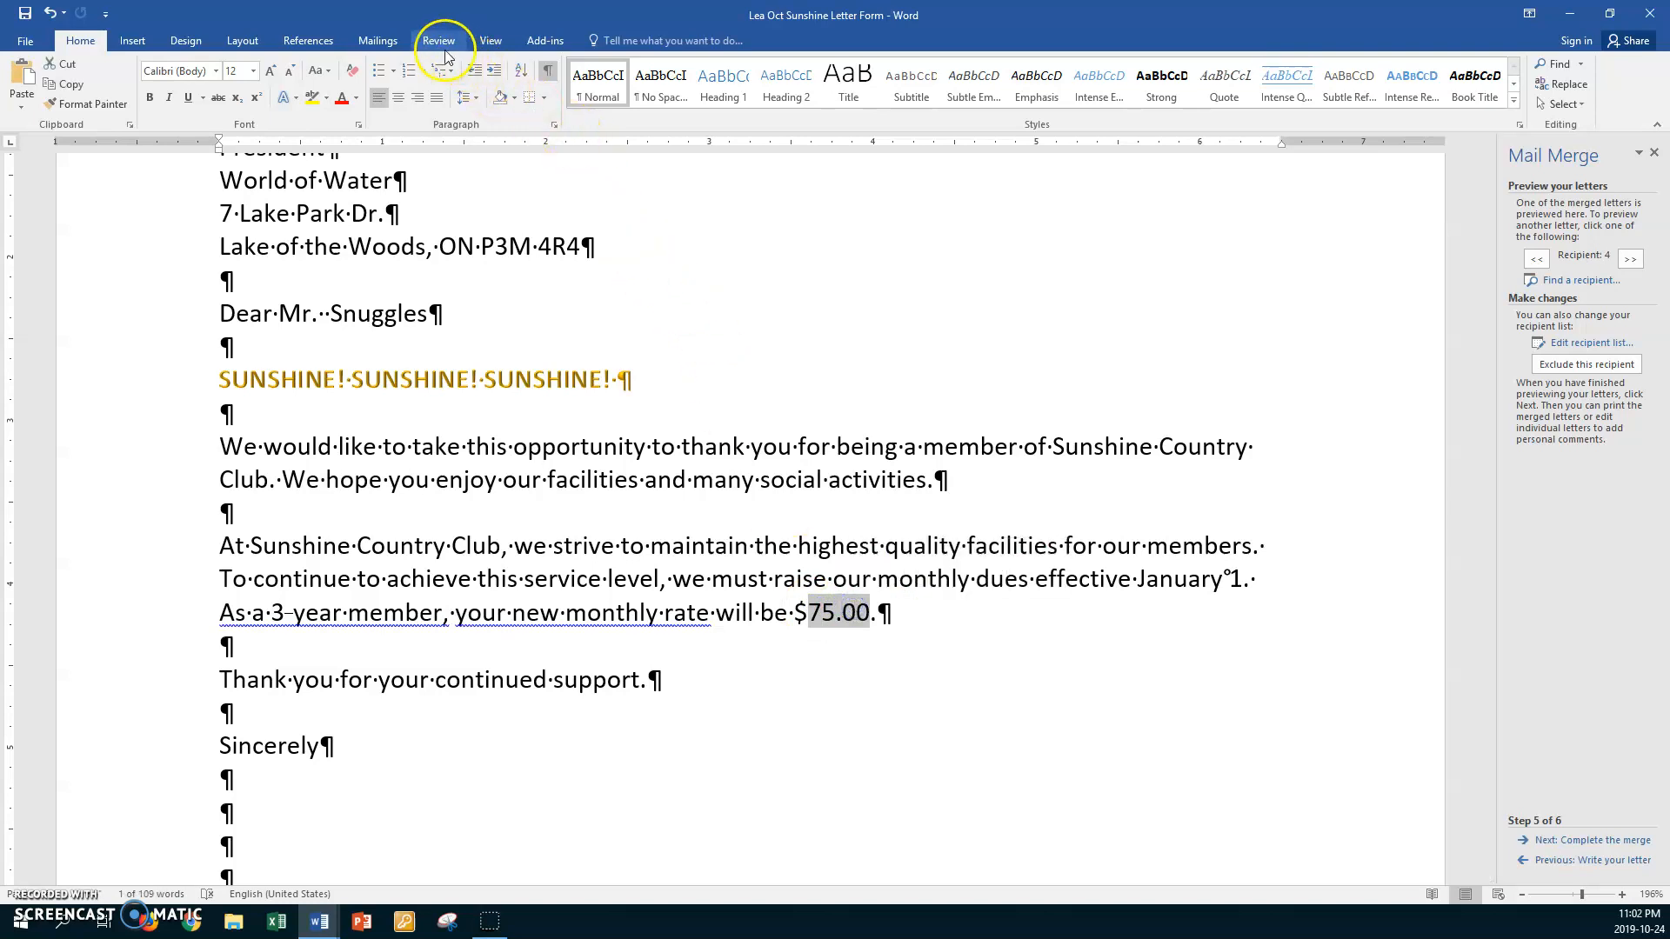
{"action": "left_click", "coordinate": [380, 43]}
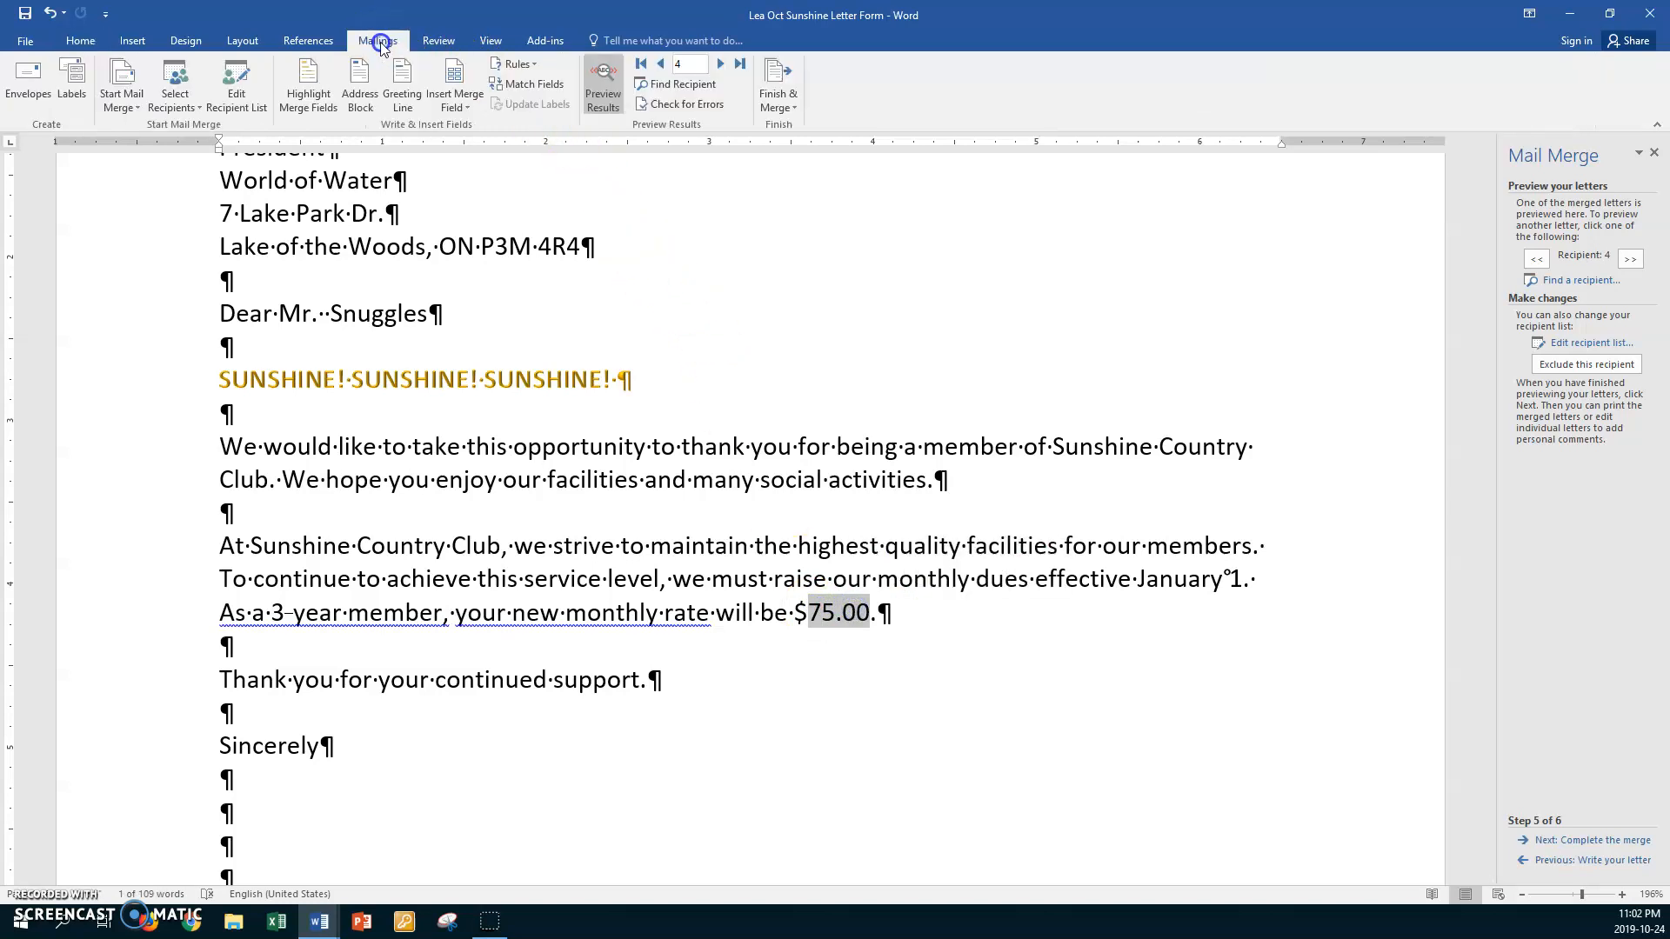
{"action": "left_click", "coordinate": [467, 106]}
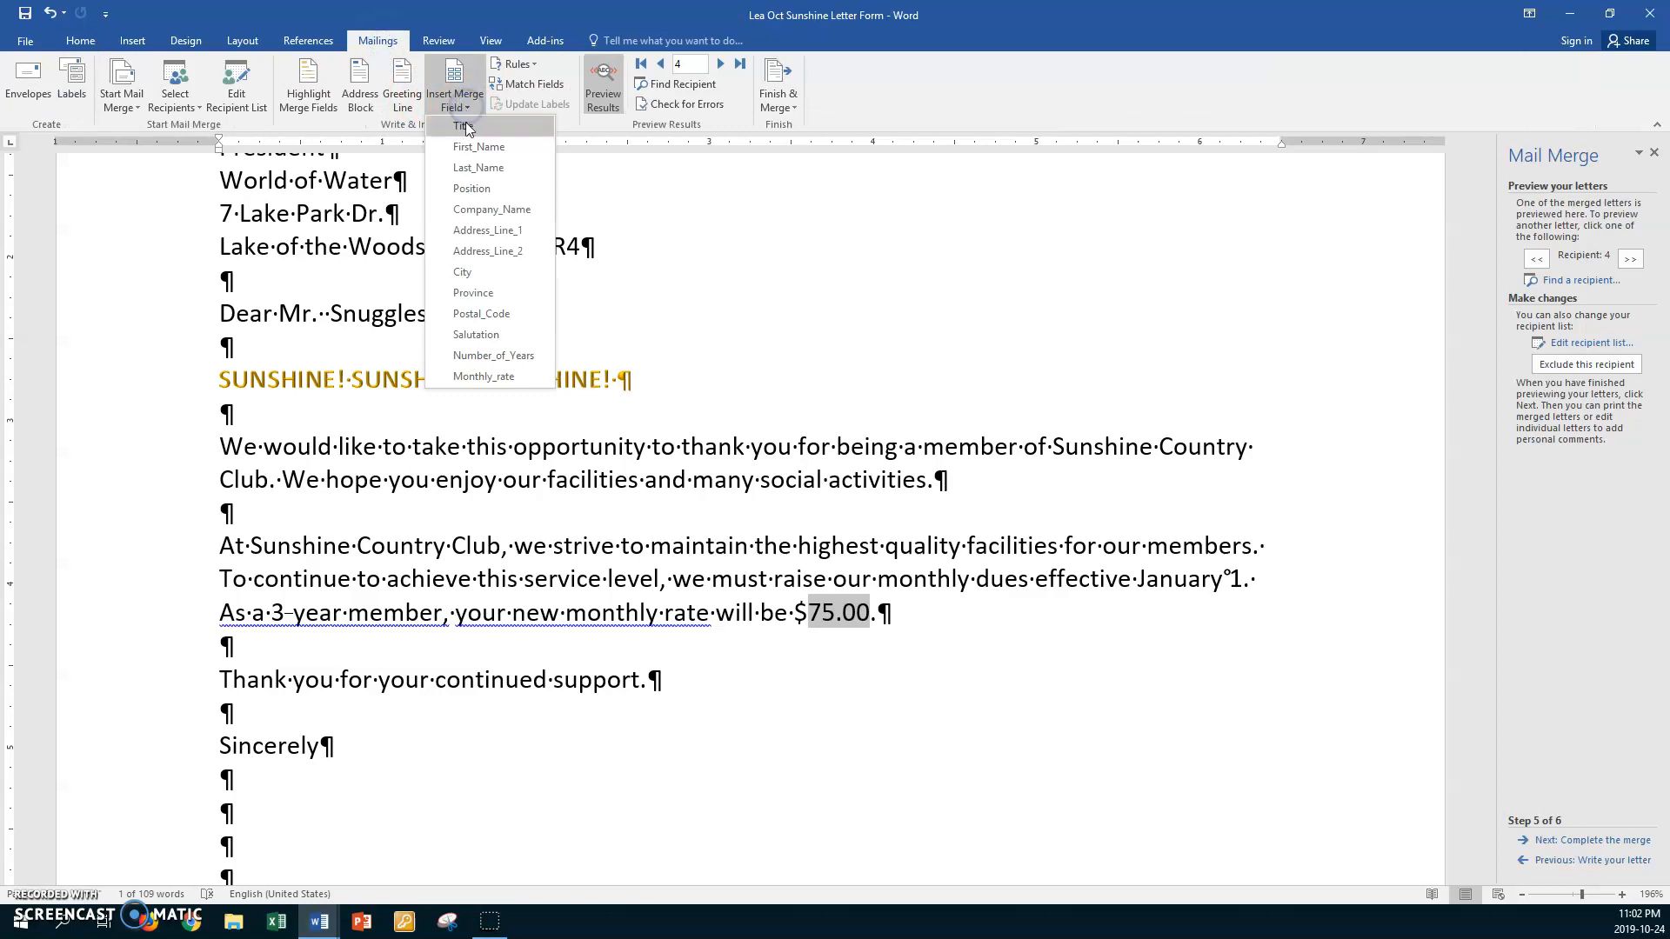
{"action": "left_click", "coordinate": [484, 376]}
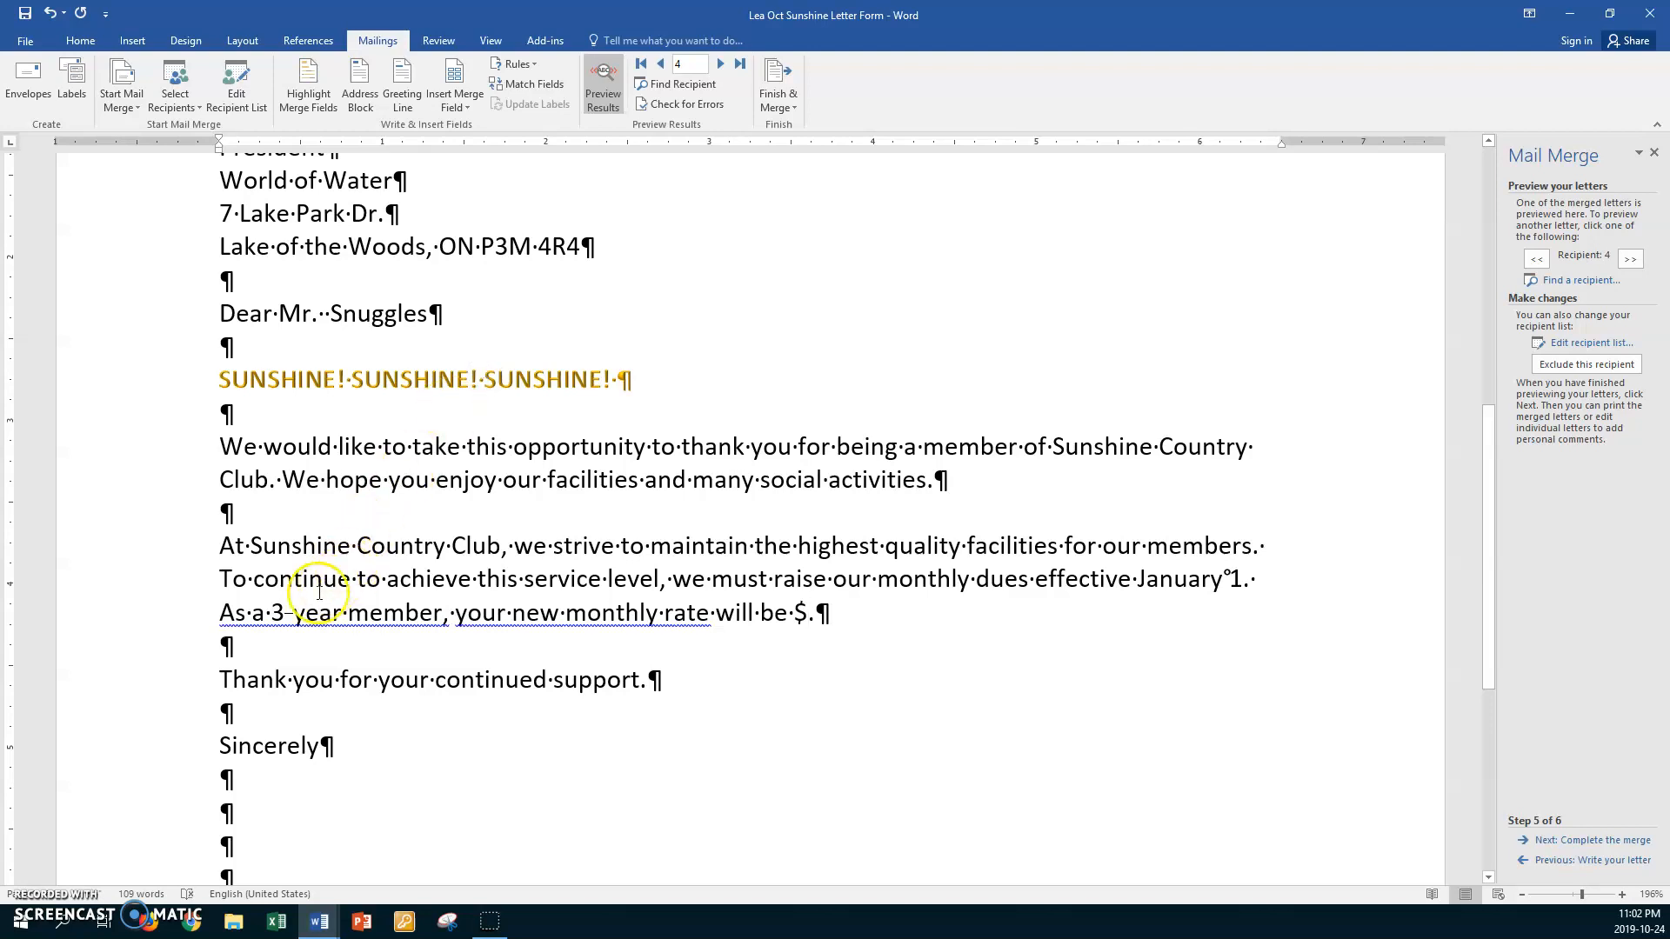
Replace the number 3 before "year member" with the Number_of_Years merge field.
{"action": "double_click", "coordinate": [280, 614]}
{"action": "left_click", "coordinate": [461, 110]}
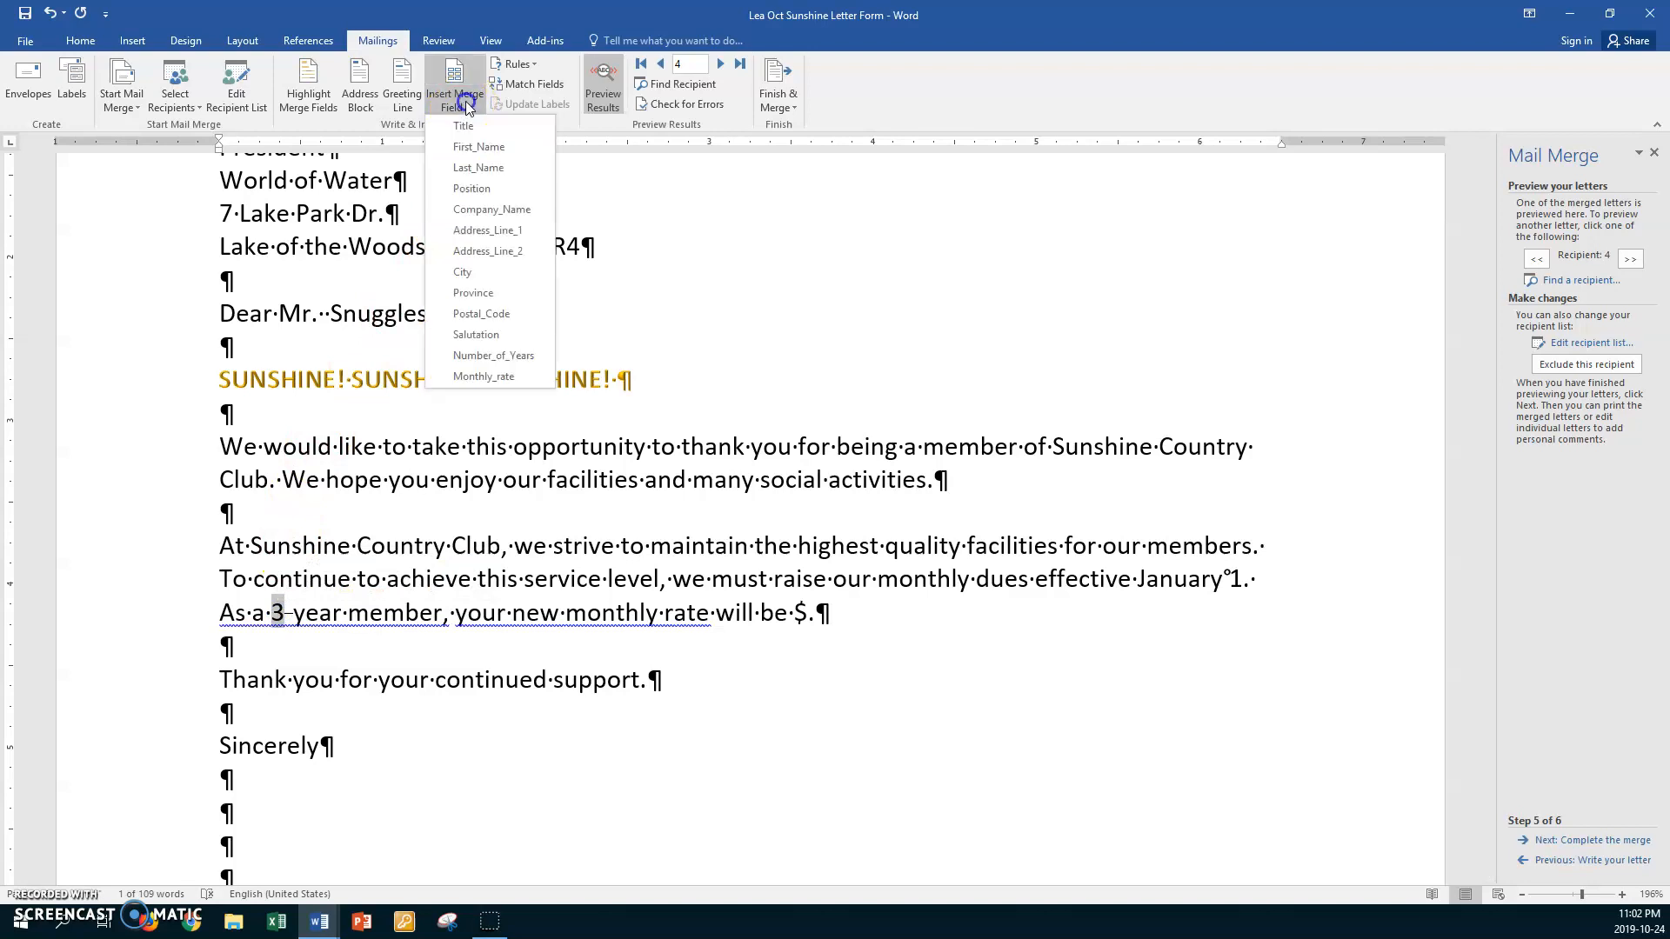
{"action": "left_click", "coordinate": [474, 356]}
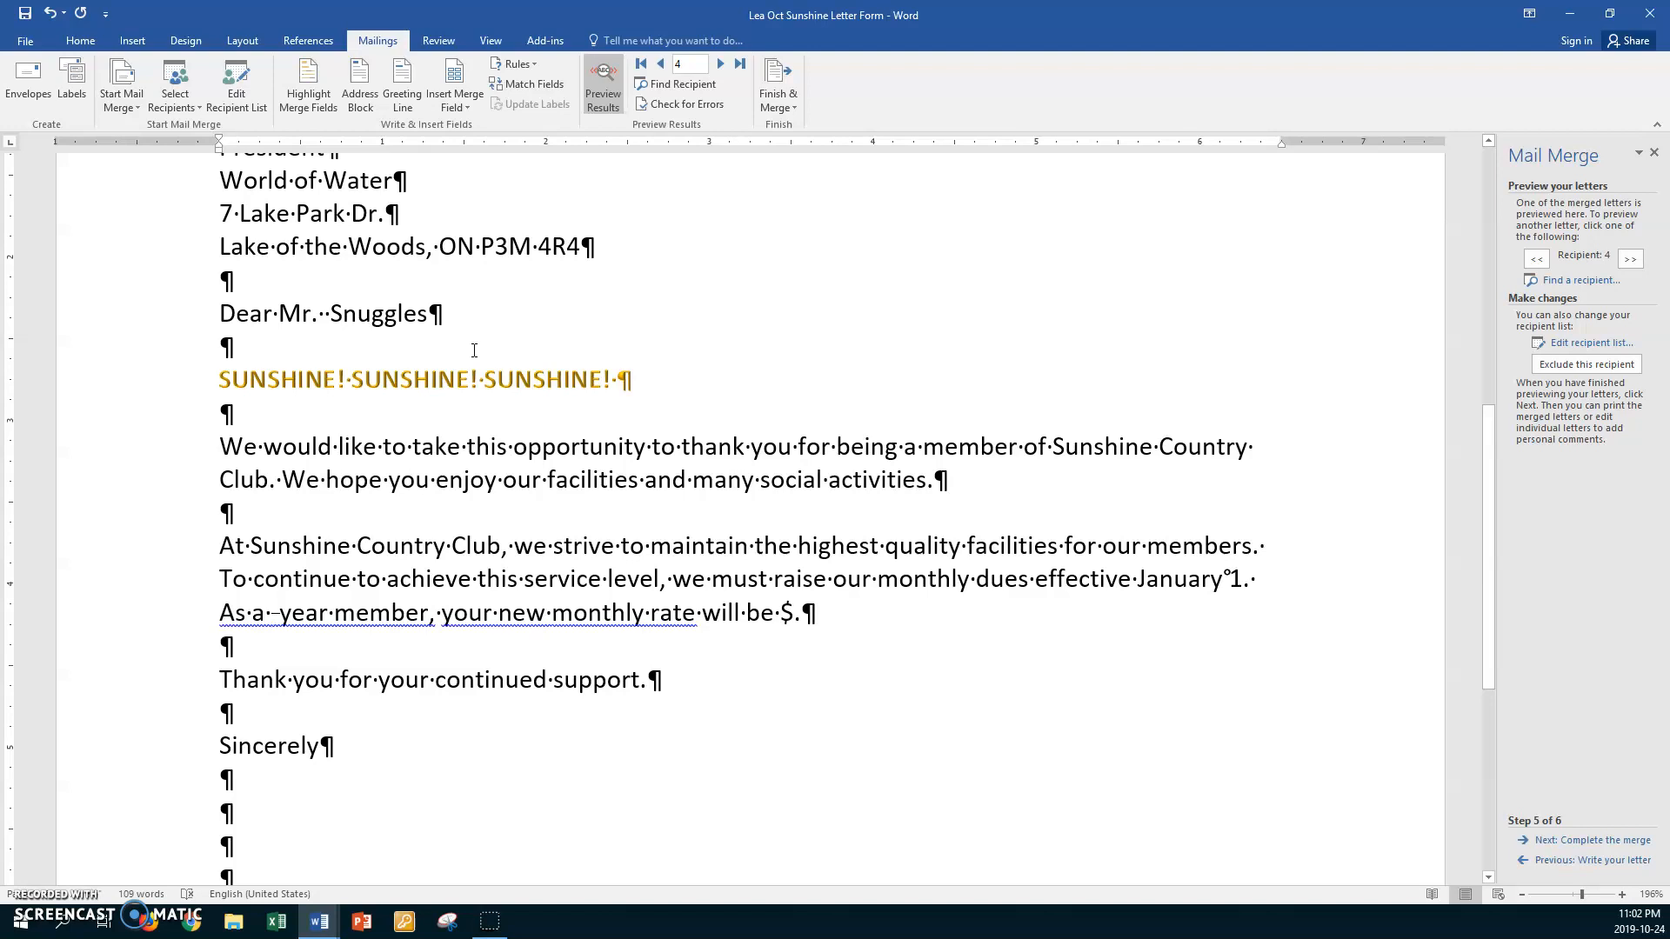
Preview the merged letters for all four recipients, checking the membership years and monthly rate in each.
{"action": "left_click", "coordinate": [1539, 260]}
{"action": "left_click", "coordinate": [1538, 260]}
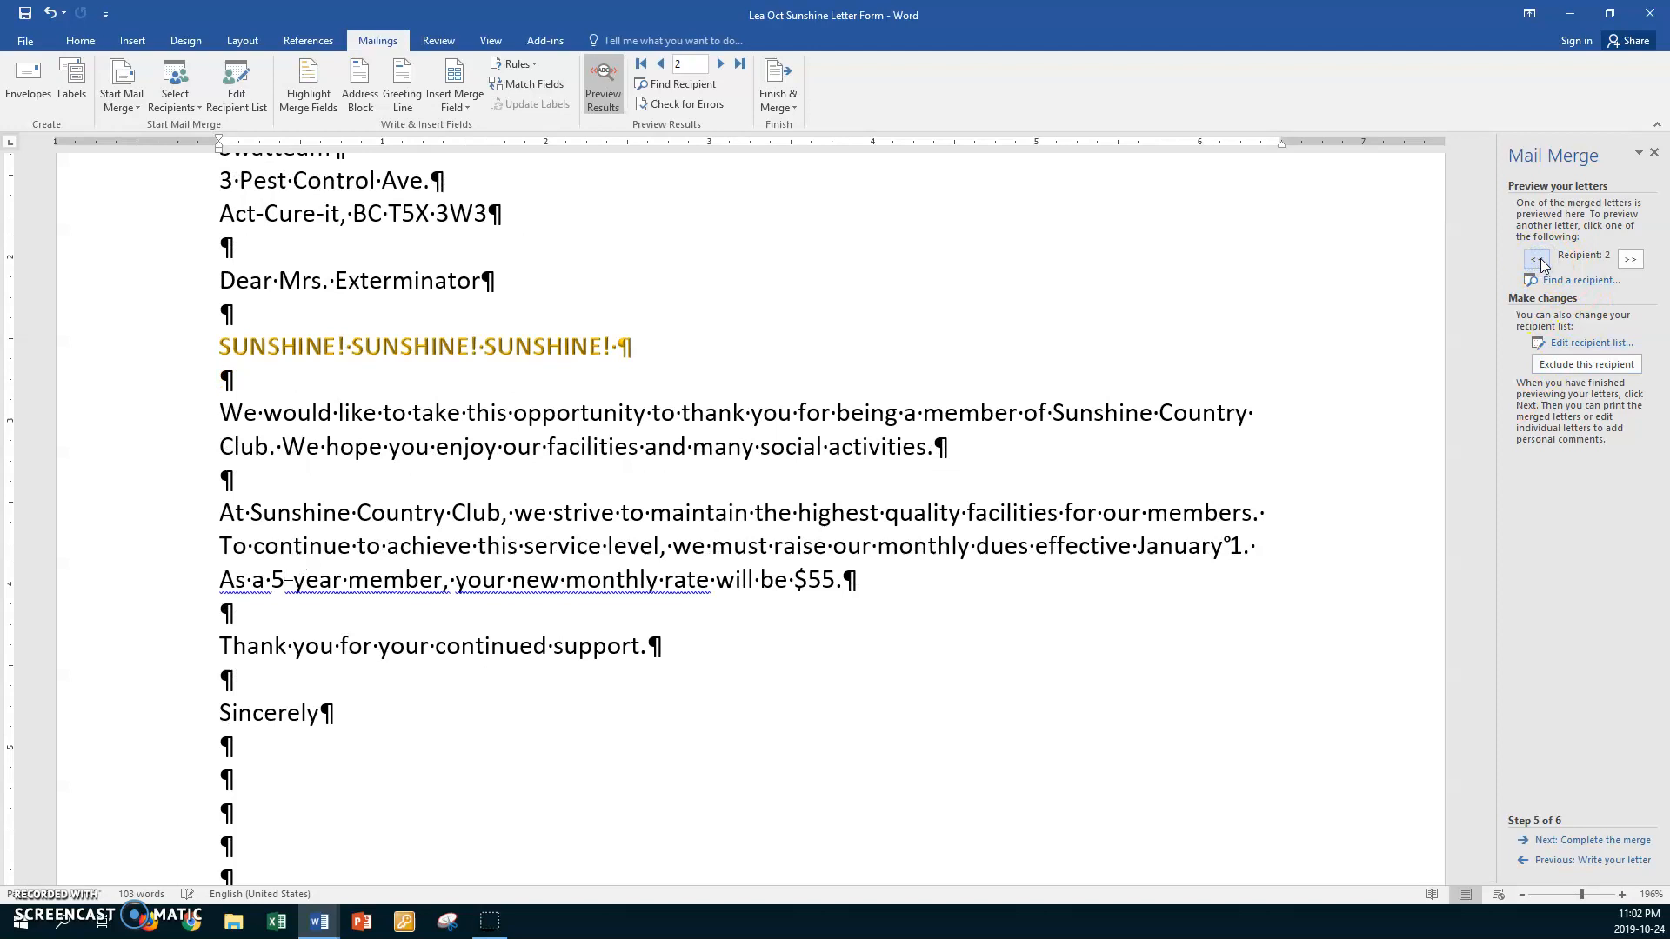
{"action": "left_click", "coordinate": [1539, 260]}
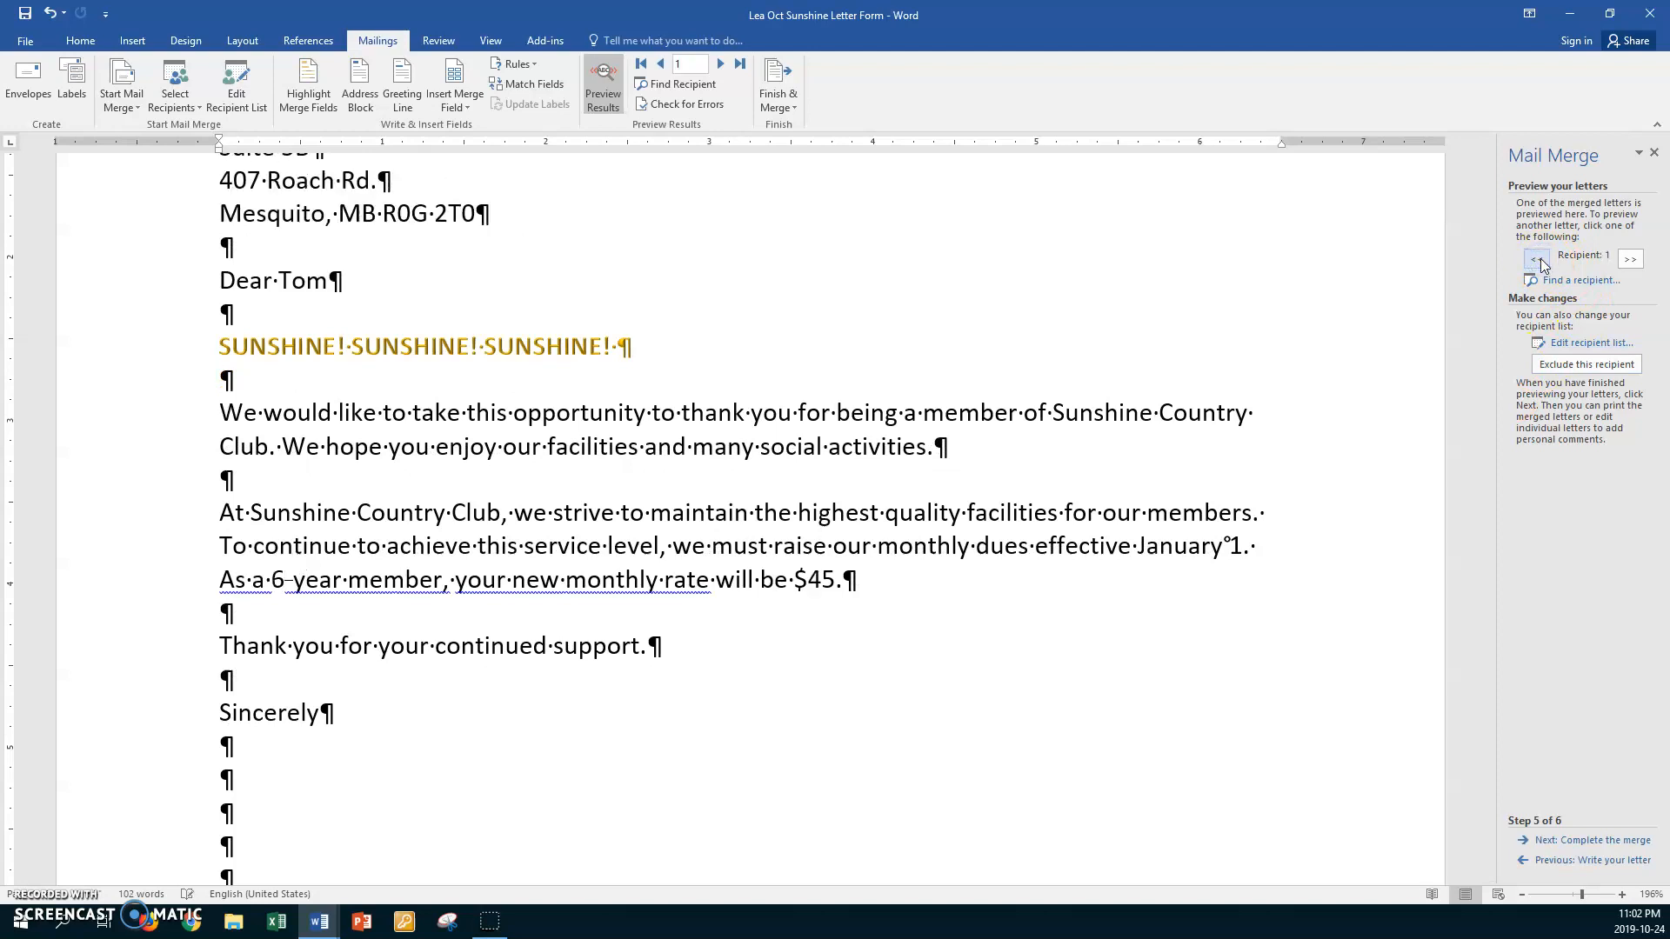
{"action": "left_click", "coordinate": [288, 584]}
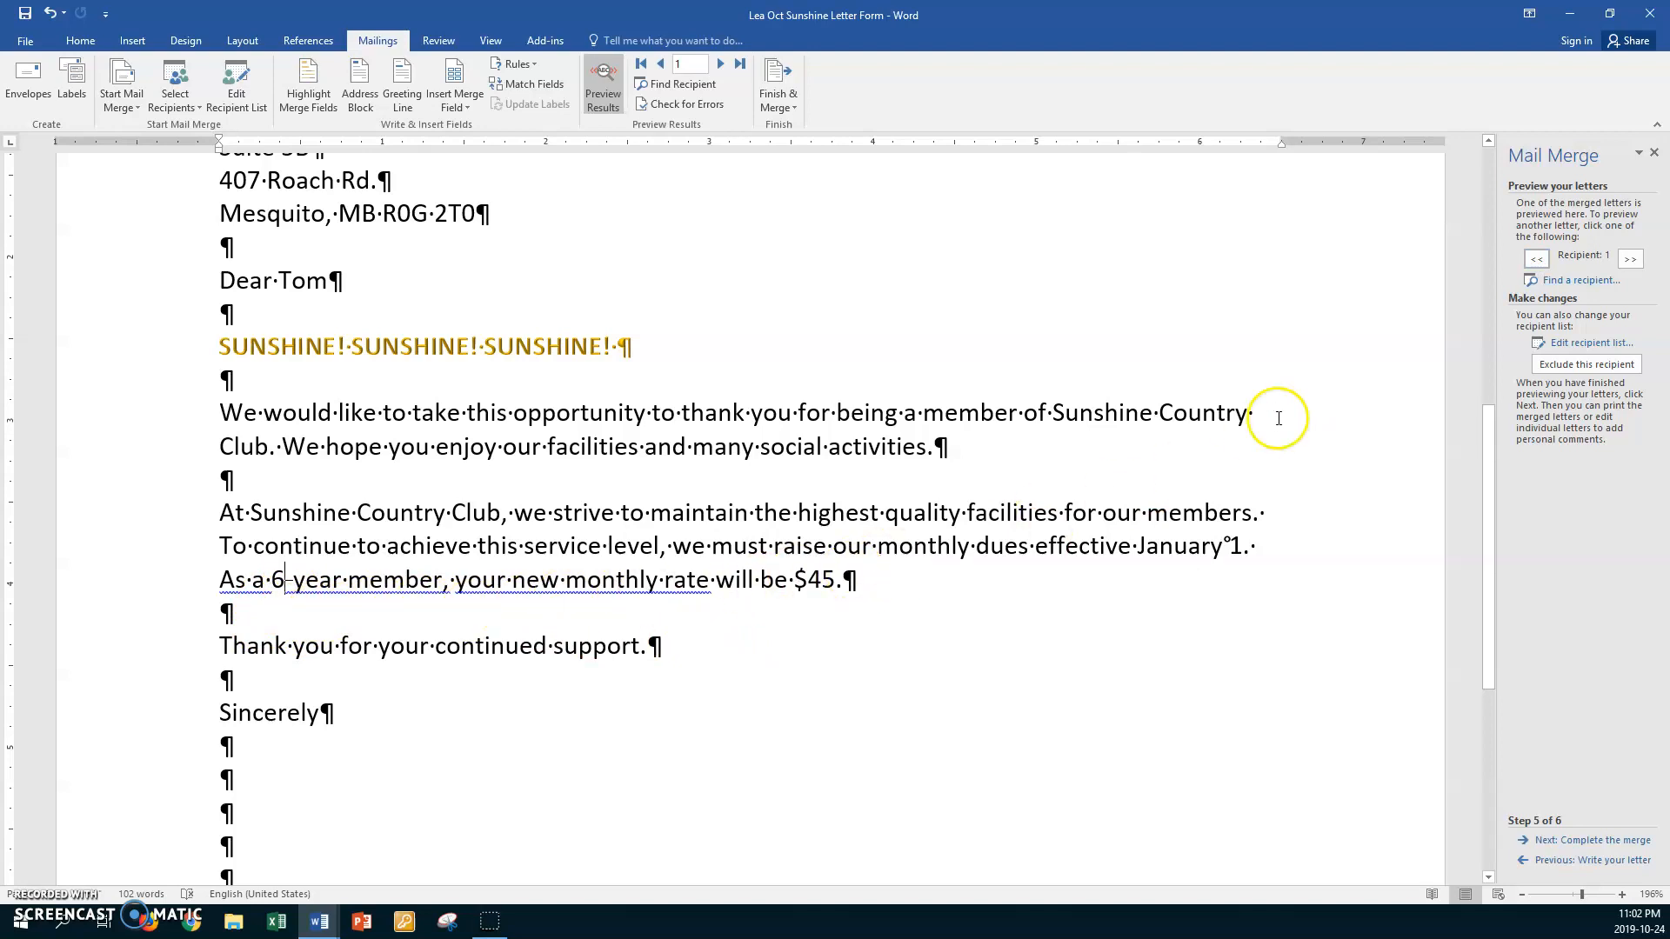
{"action": "left_click", "coordinate": [1632, 259]}
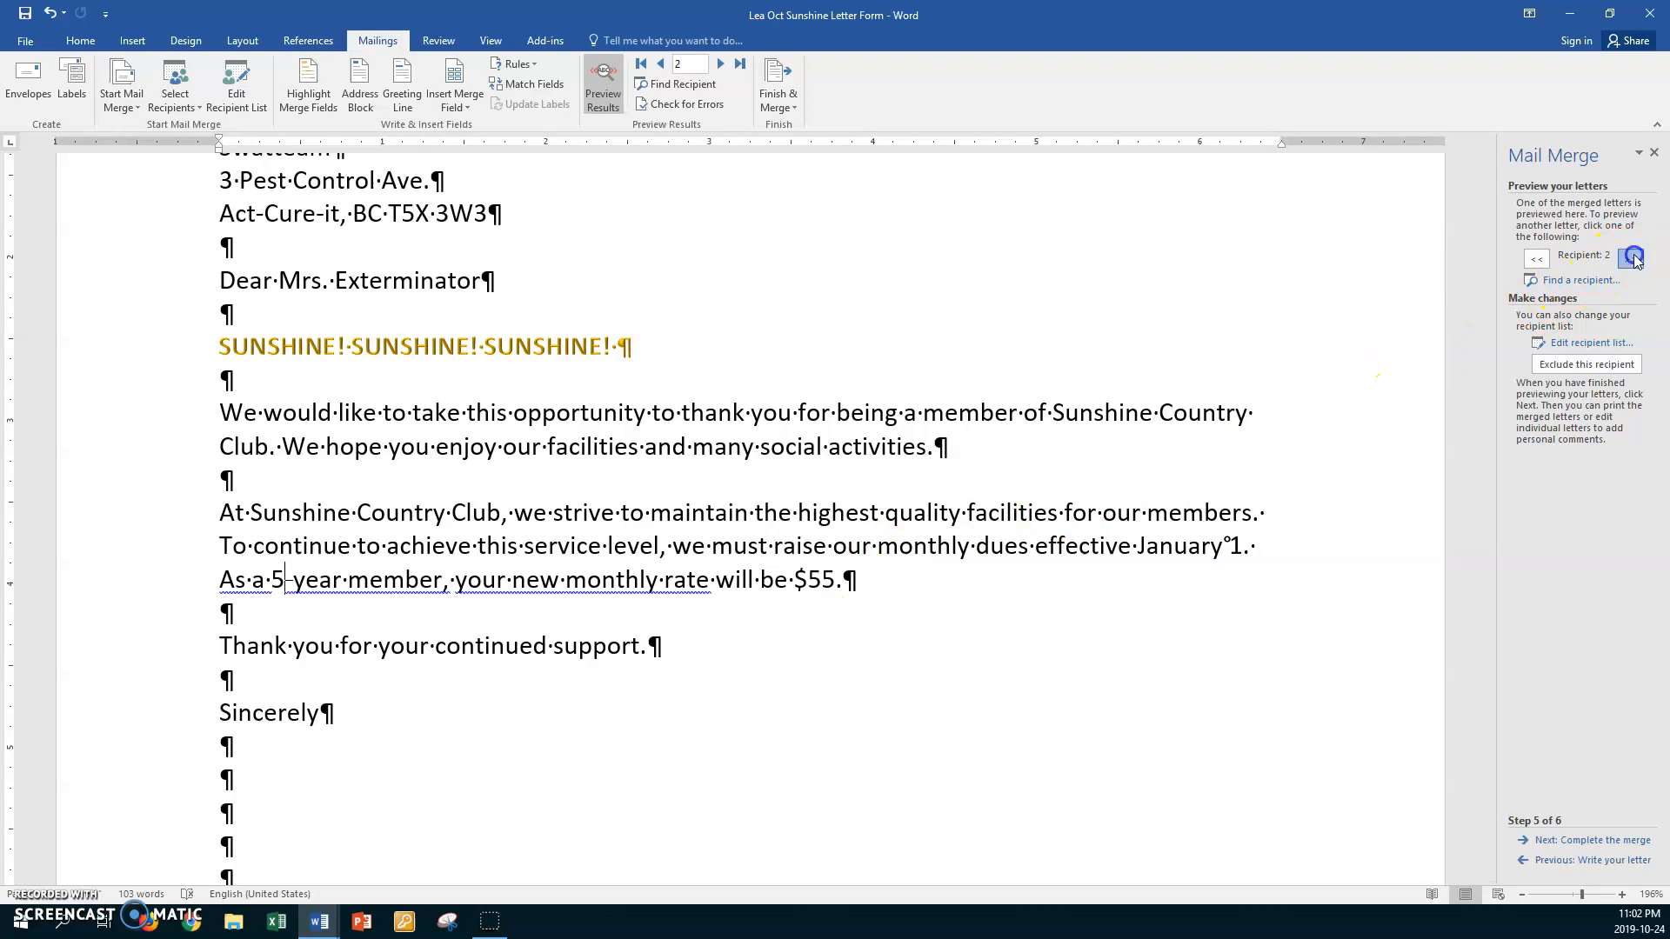
{"action": "left_click", "coordinate": [1631, 259]}
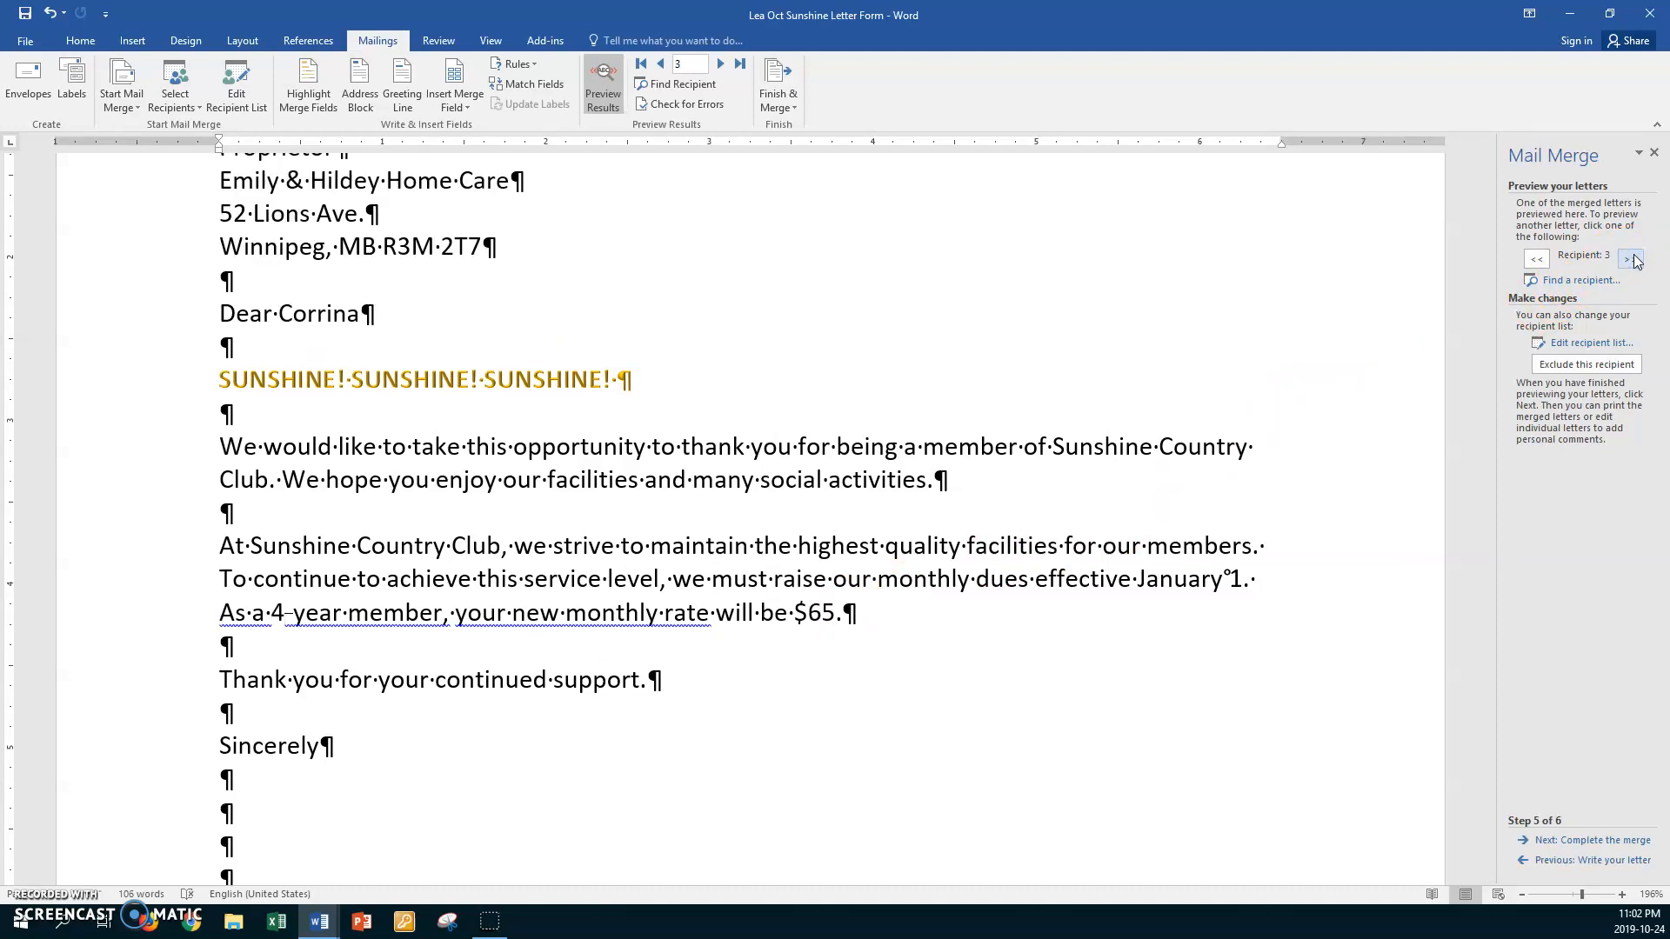
{"action": "left_click", "coordinate": [1632, 260]}
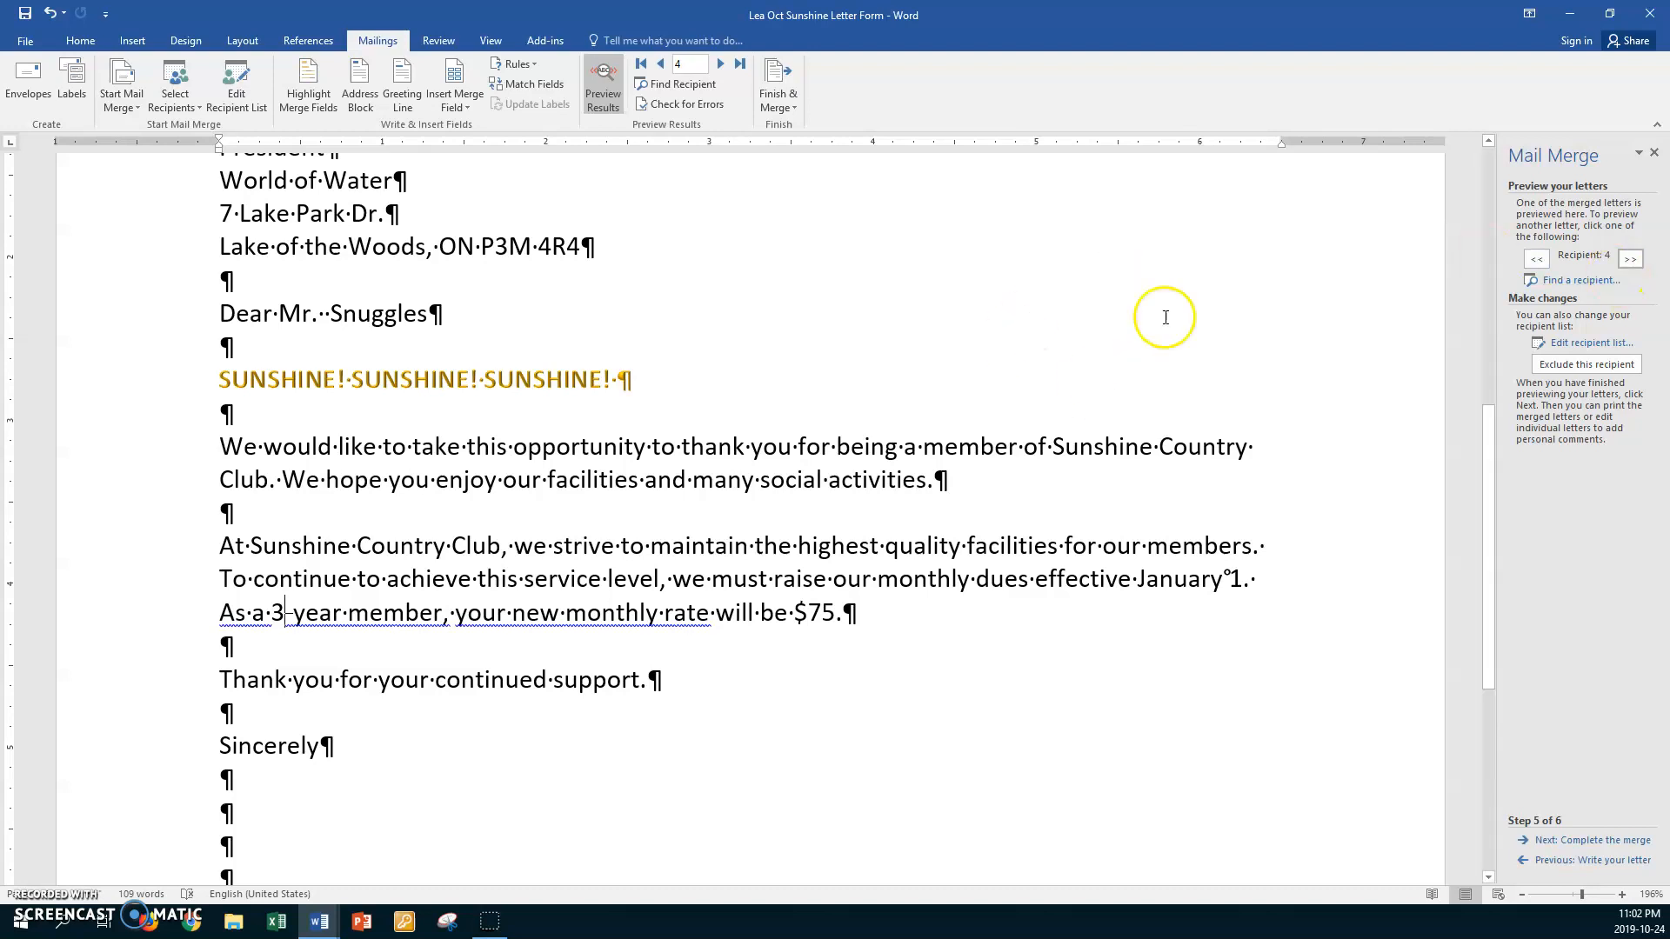
{"action": "left_click", "coordinate": [905, 611]}
{"action": "scroll", "coordinate": [905, 611], "scroll_direction": "up", "scroll_amount": 6}
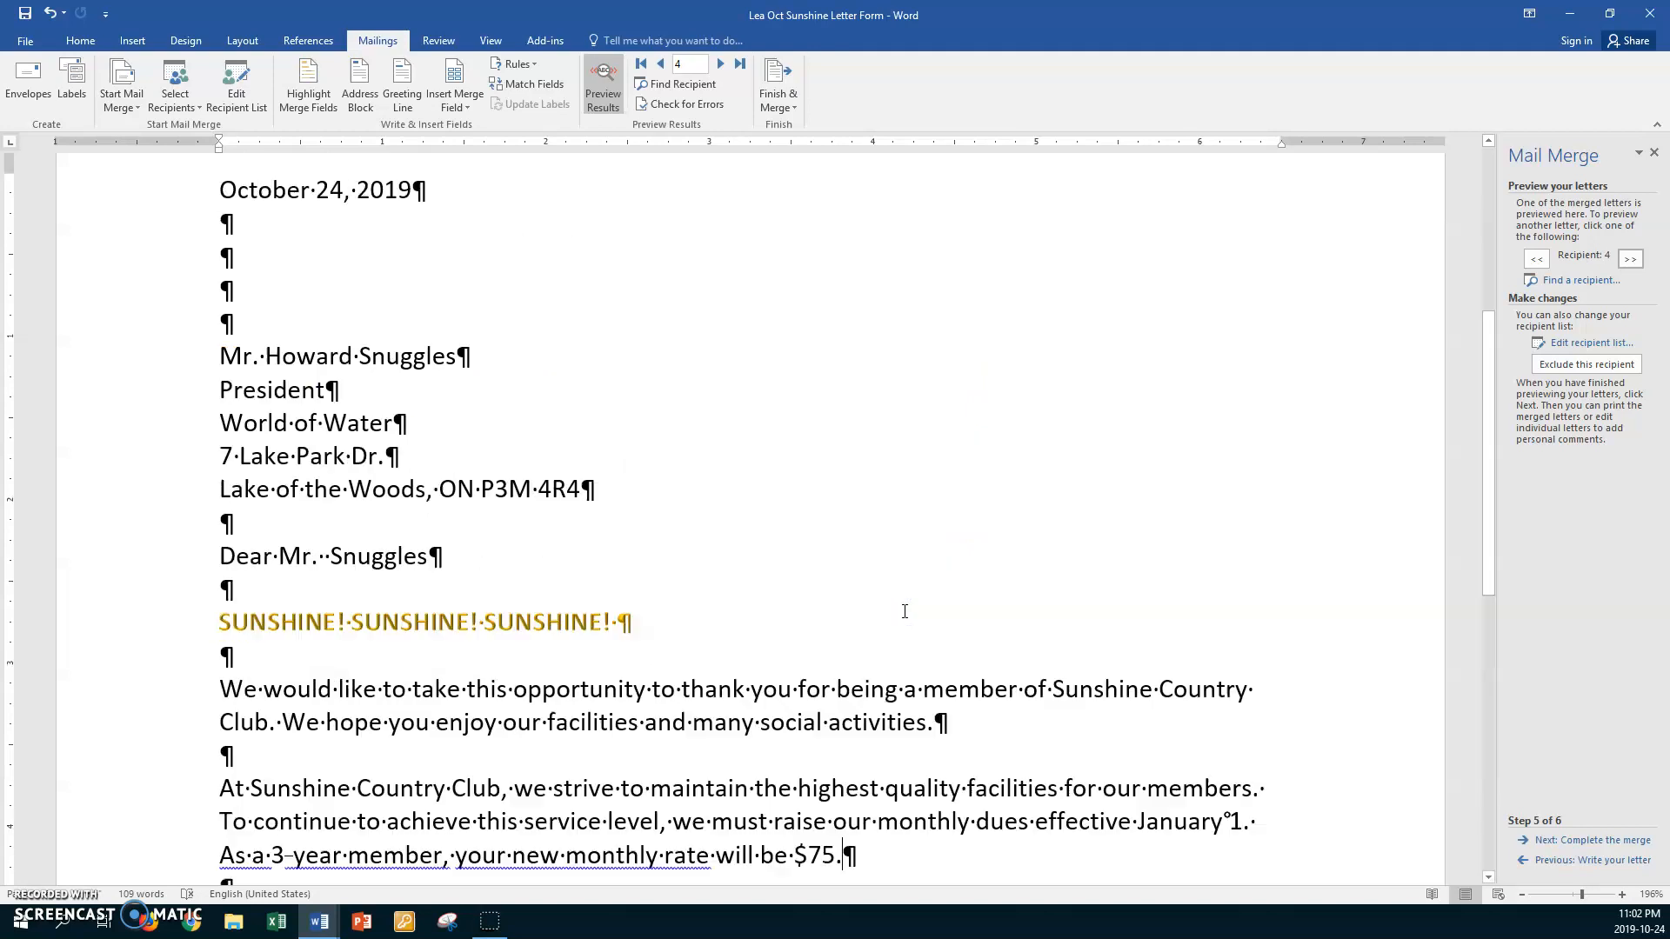
{"action": "scroll", "coordinate": [904, 611], "scroll_direction": "down", "scroll_amount": 4}
{"action": "scroll", "coordinate": [905, 612], "scroll_direction": "down", "scroll_amount": 3}
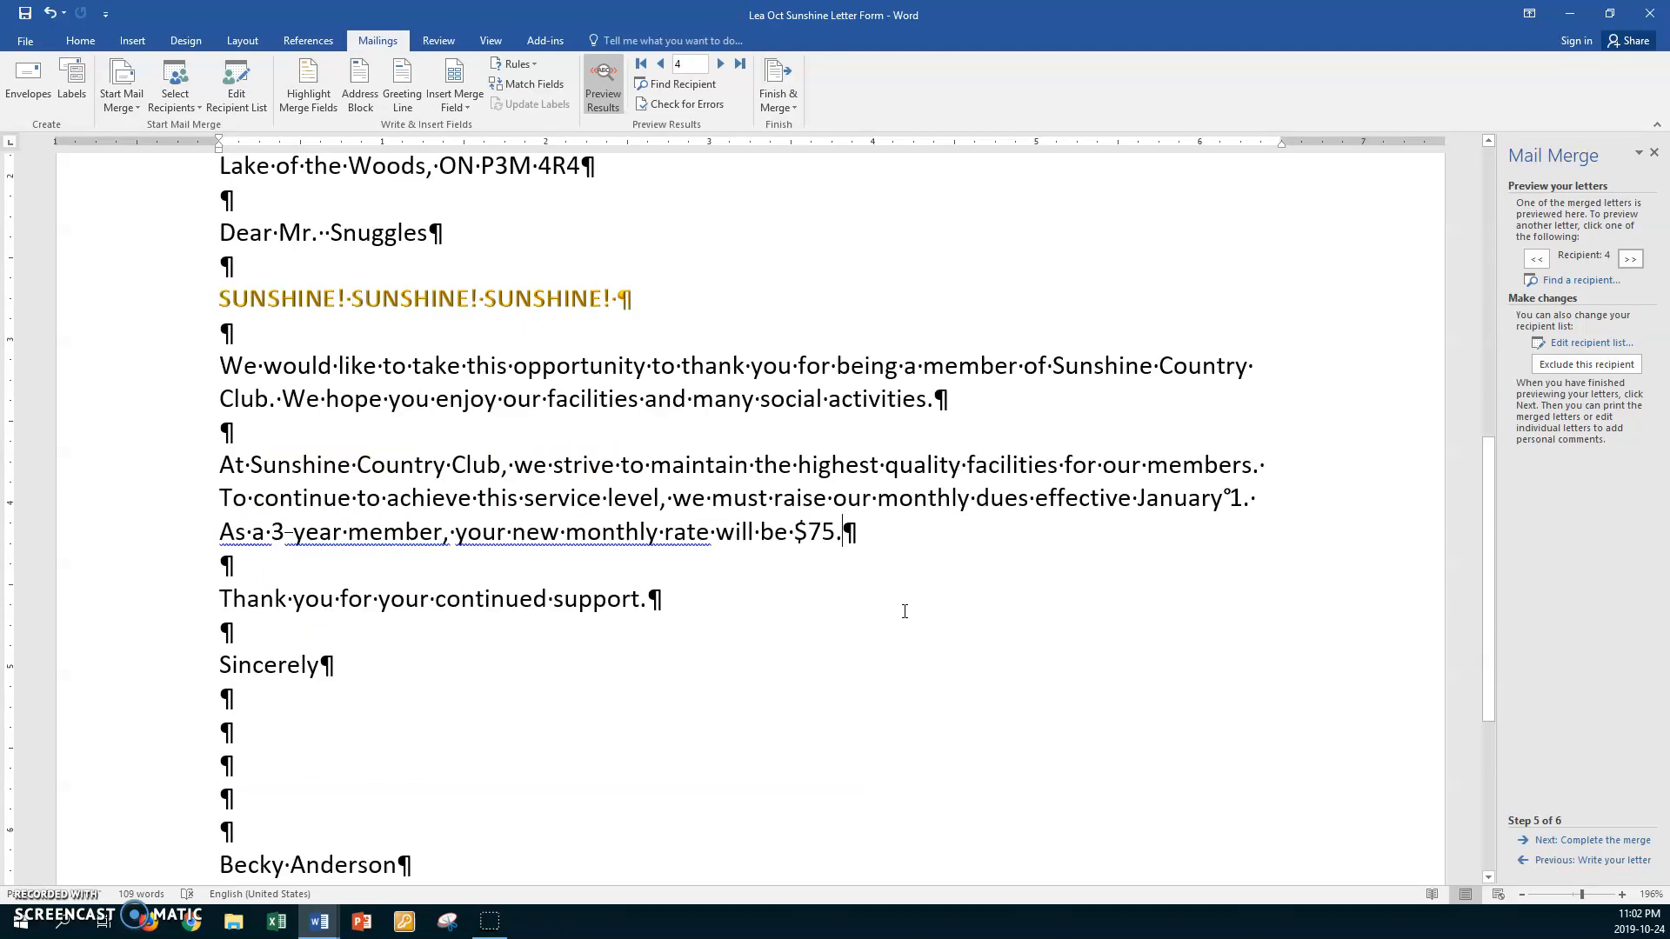
Switch to the "data for sunshine letter" document and copy the Sunshine Country Club letterhead with the blank line below it.
{"action": "left_click", "coordinate": [323, 927]}
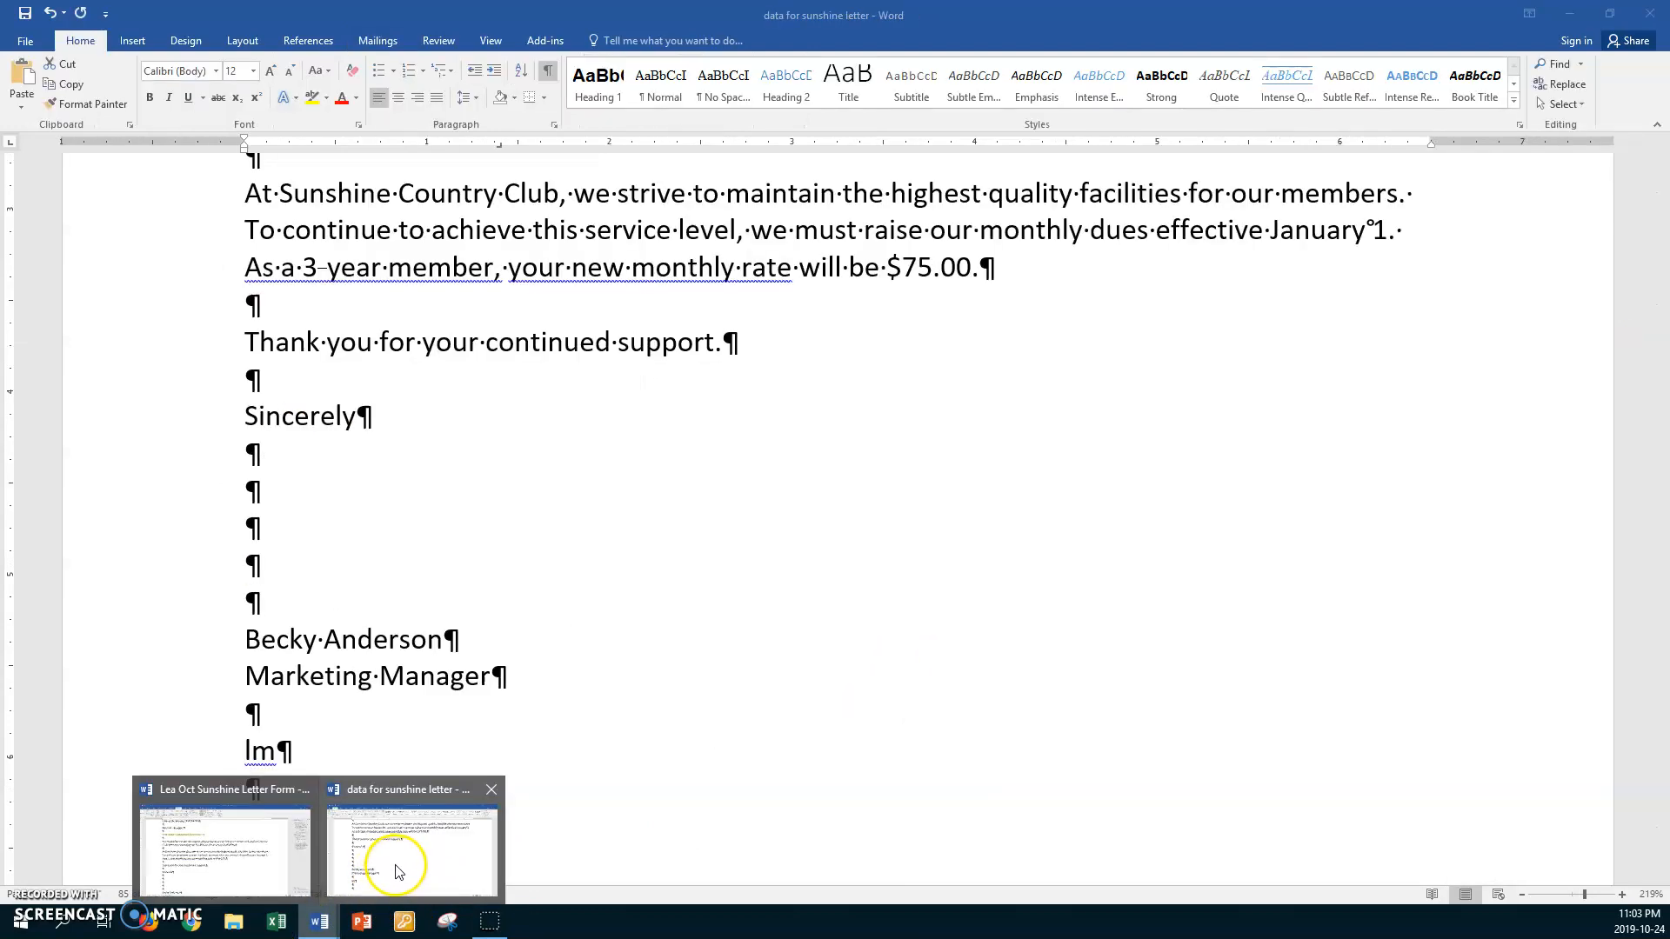
{"action": "left_click", "coordinate": [402, 851]}
{"action": "scroll", "coordinate": [457, 715], "scroll_direction": "up", "scroll_amount": 7}
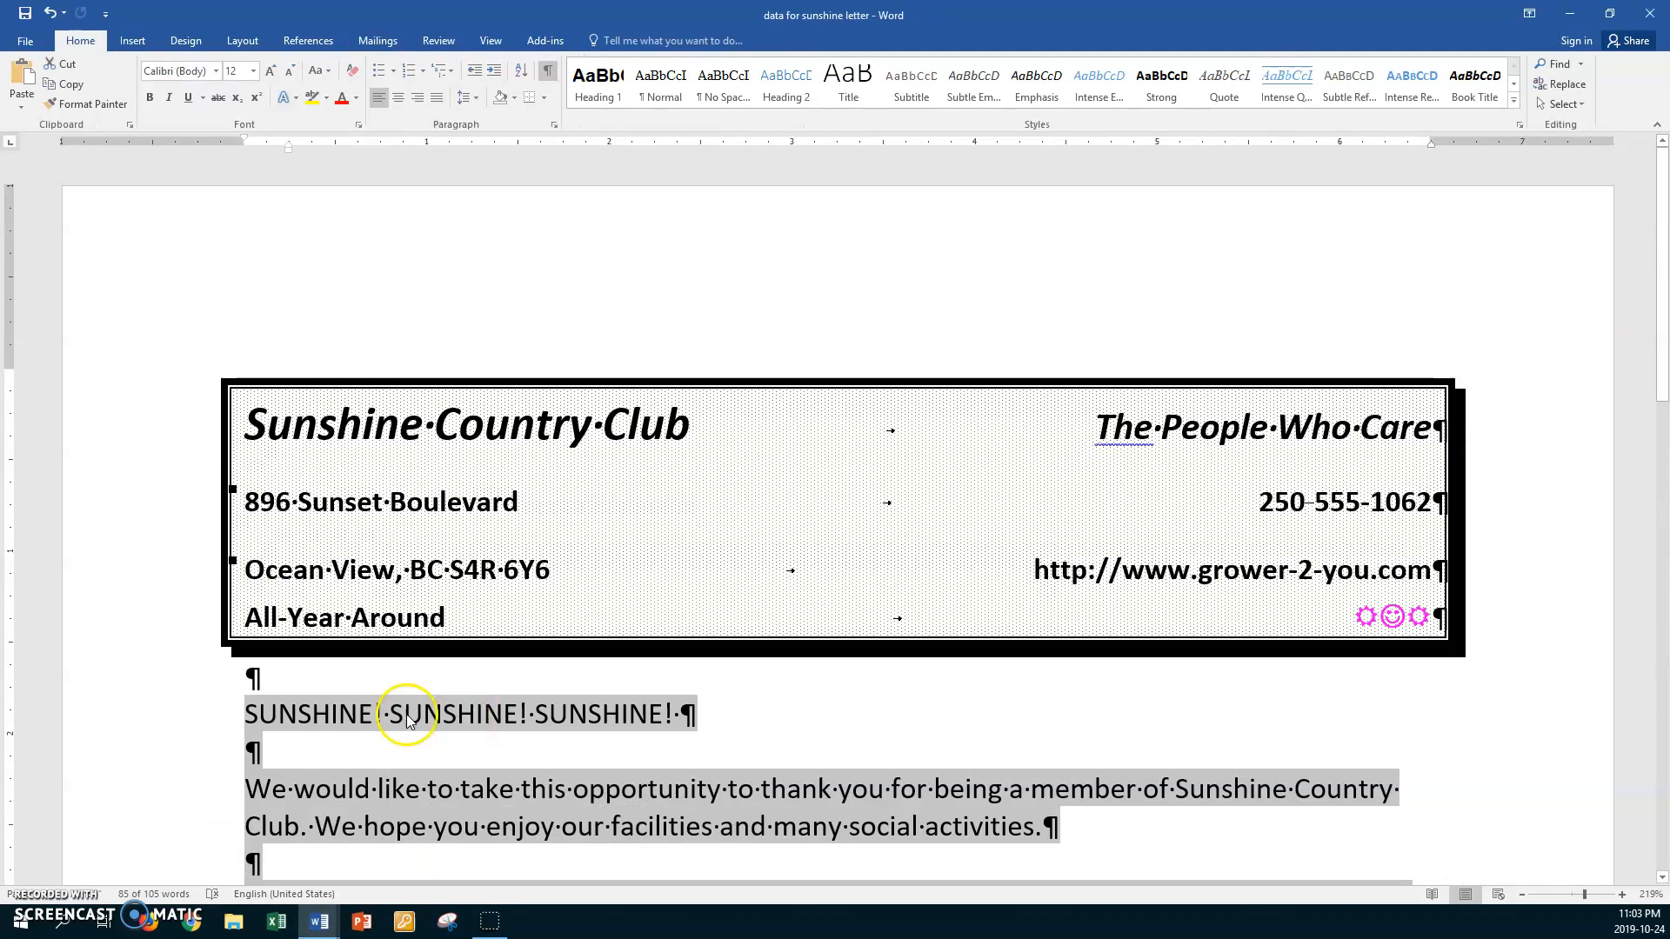
{"action": "left_click_drag", "start_coordinate": [181, 389], "coordinate": [162, 676]}
{"action": "key", "text": "ctrl+c"}
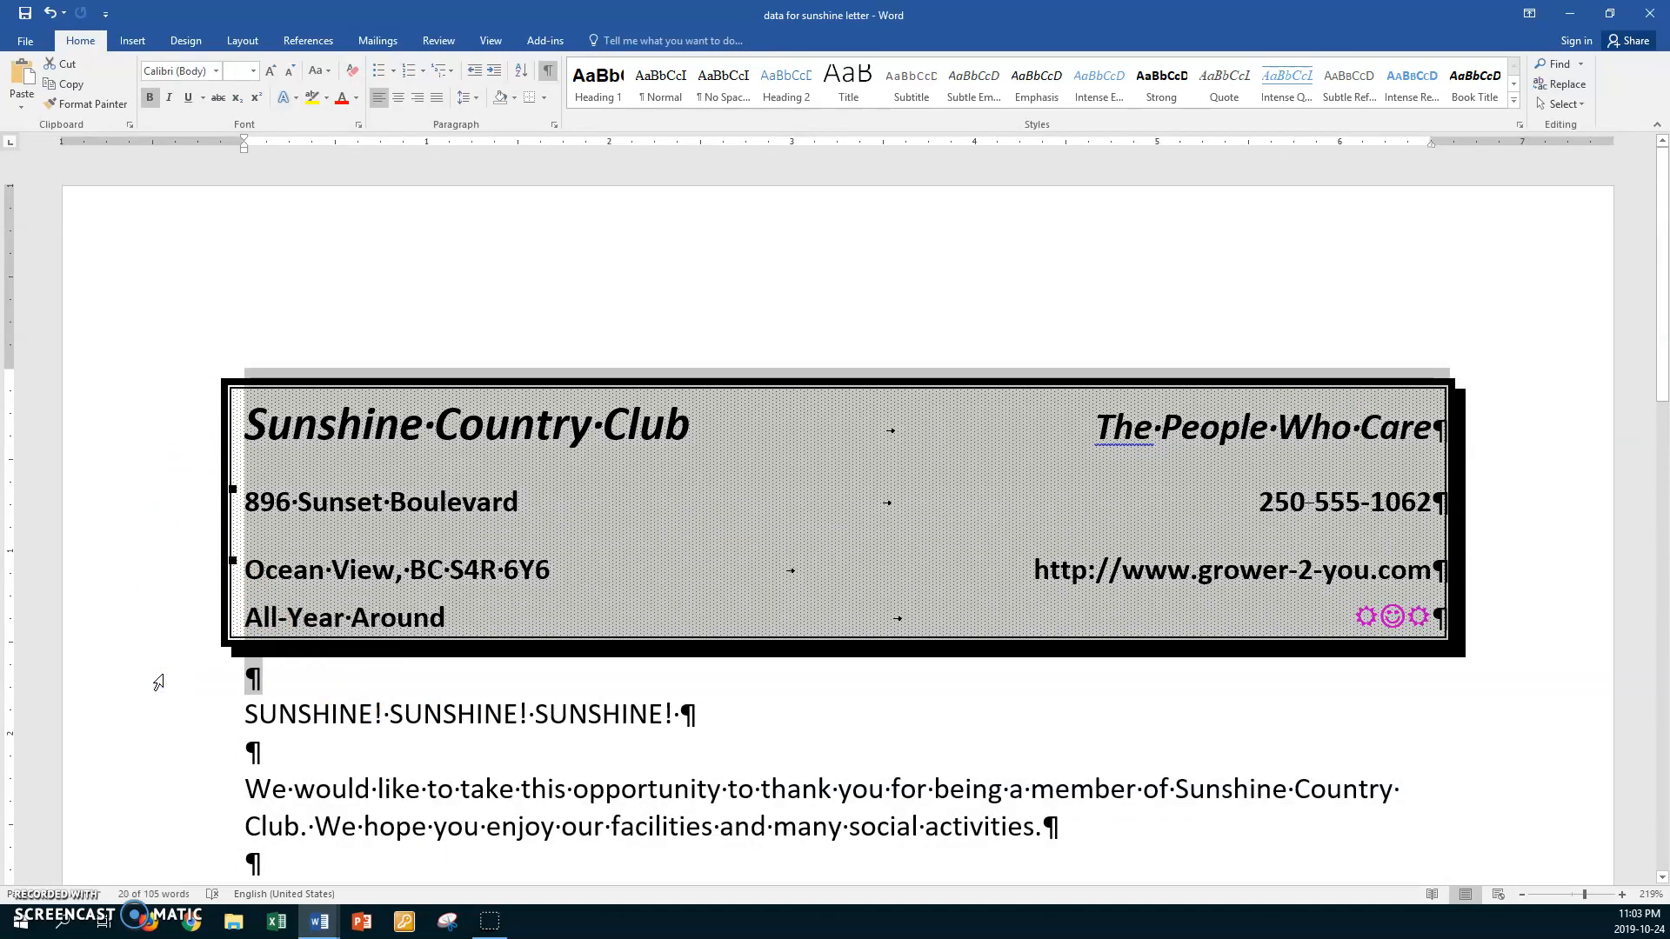
Return to the Sunshine form letter and paste the letterhead on a new line above the date.
{"action": "left_click", "coordinate": [316, 922]}
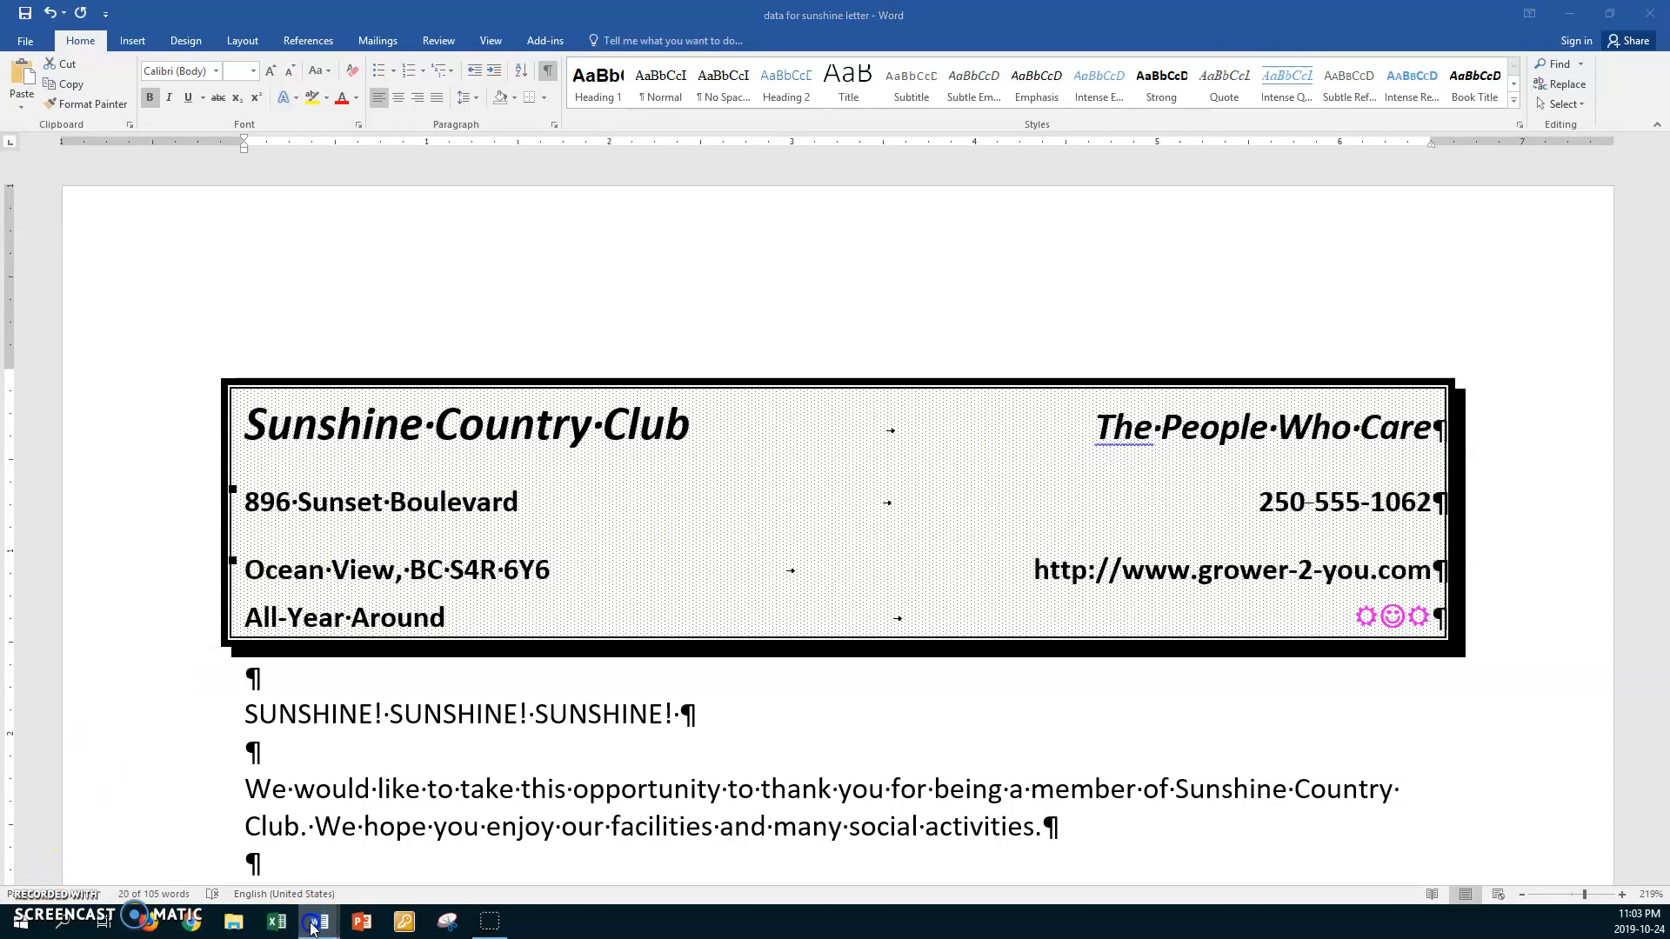
{"action": "left_click", "coordinate": [224, 848]}
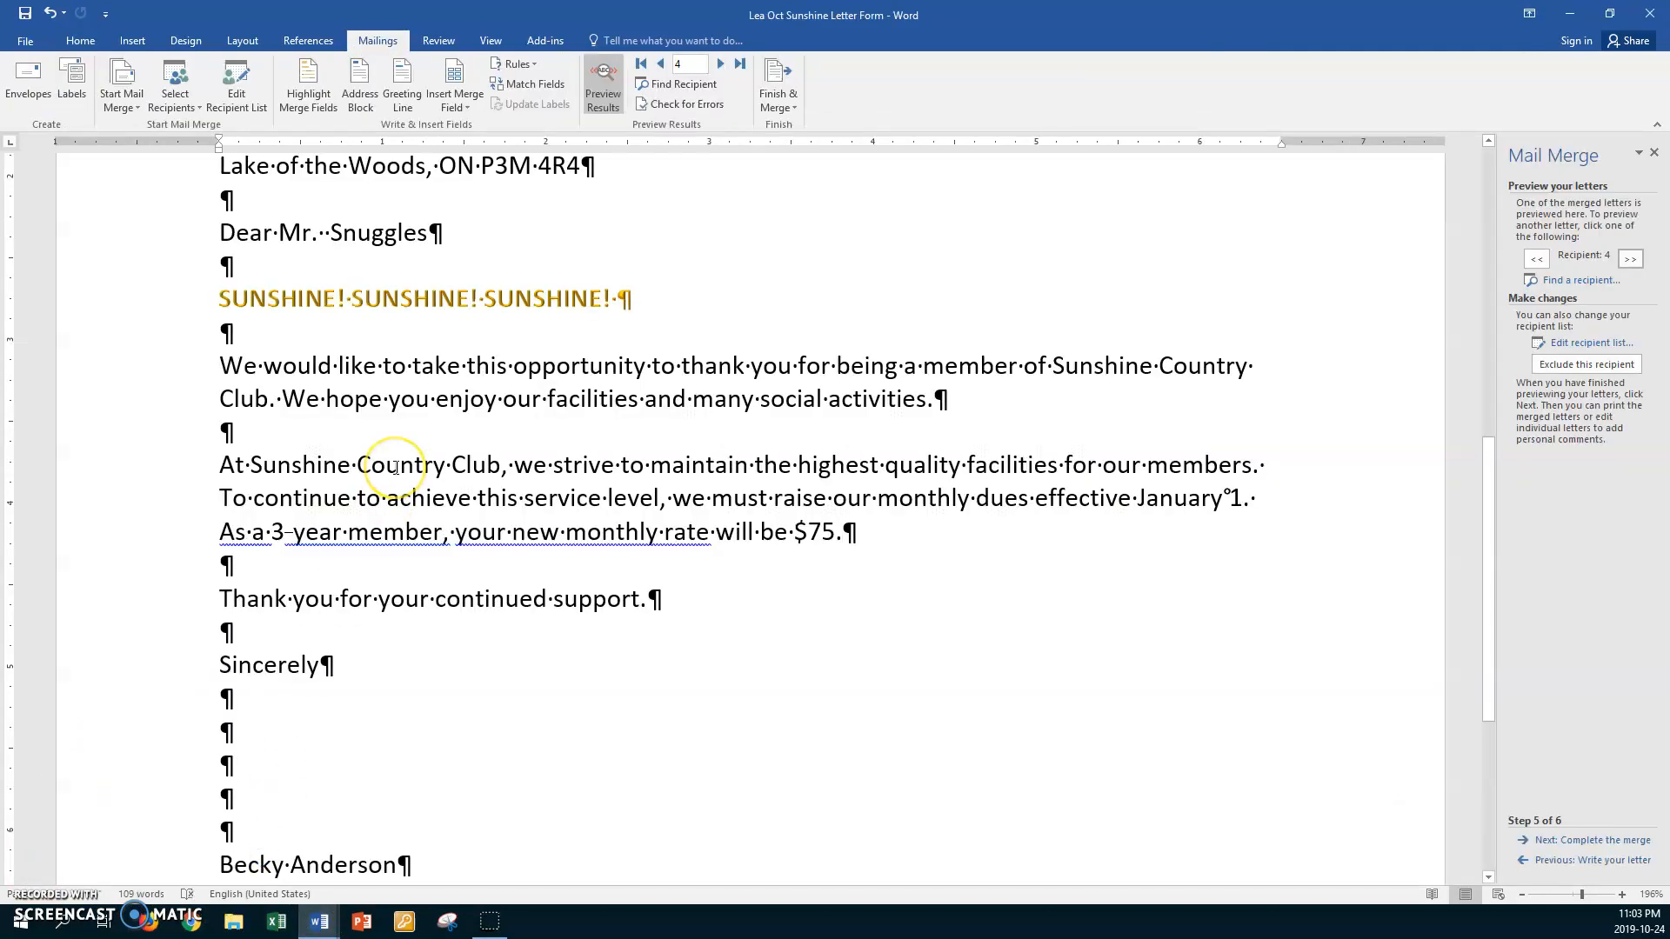
{"action": "key", "text": "ctrl+Home"}
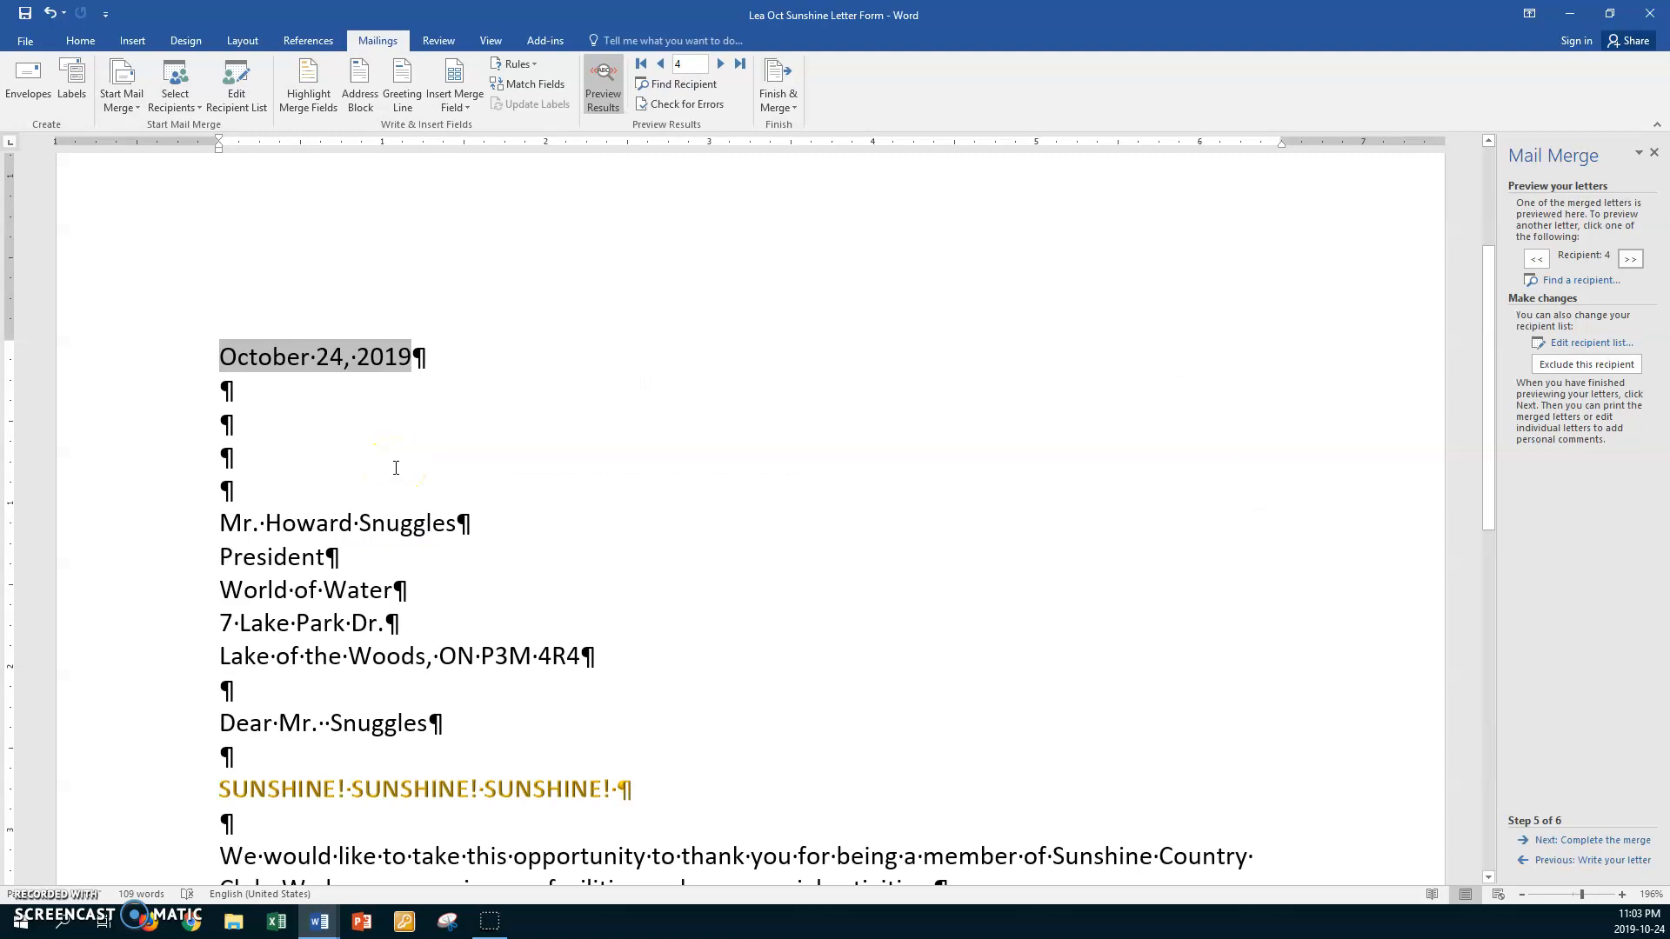
{"action": "key", "text": "Return"}
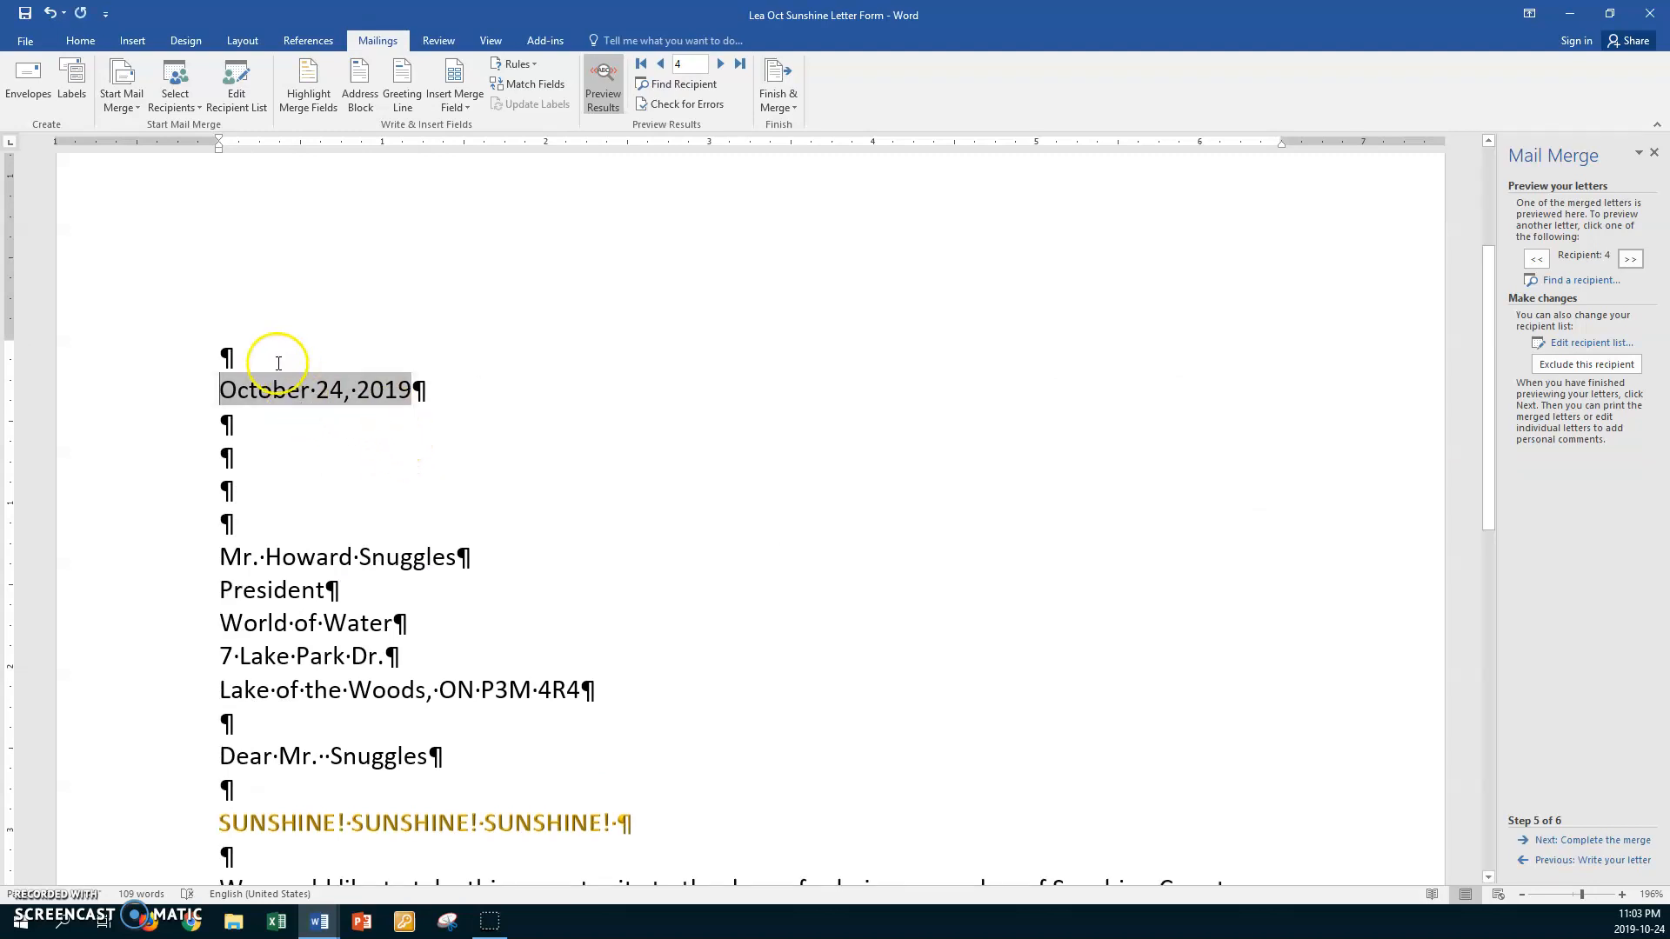
{"action": "left_click", "coordinate": [272, 358]}
{"action": "key", "text": "ctrl+v"}
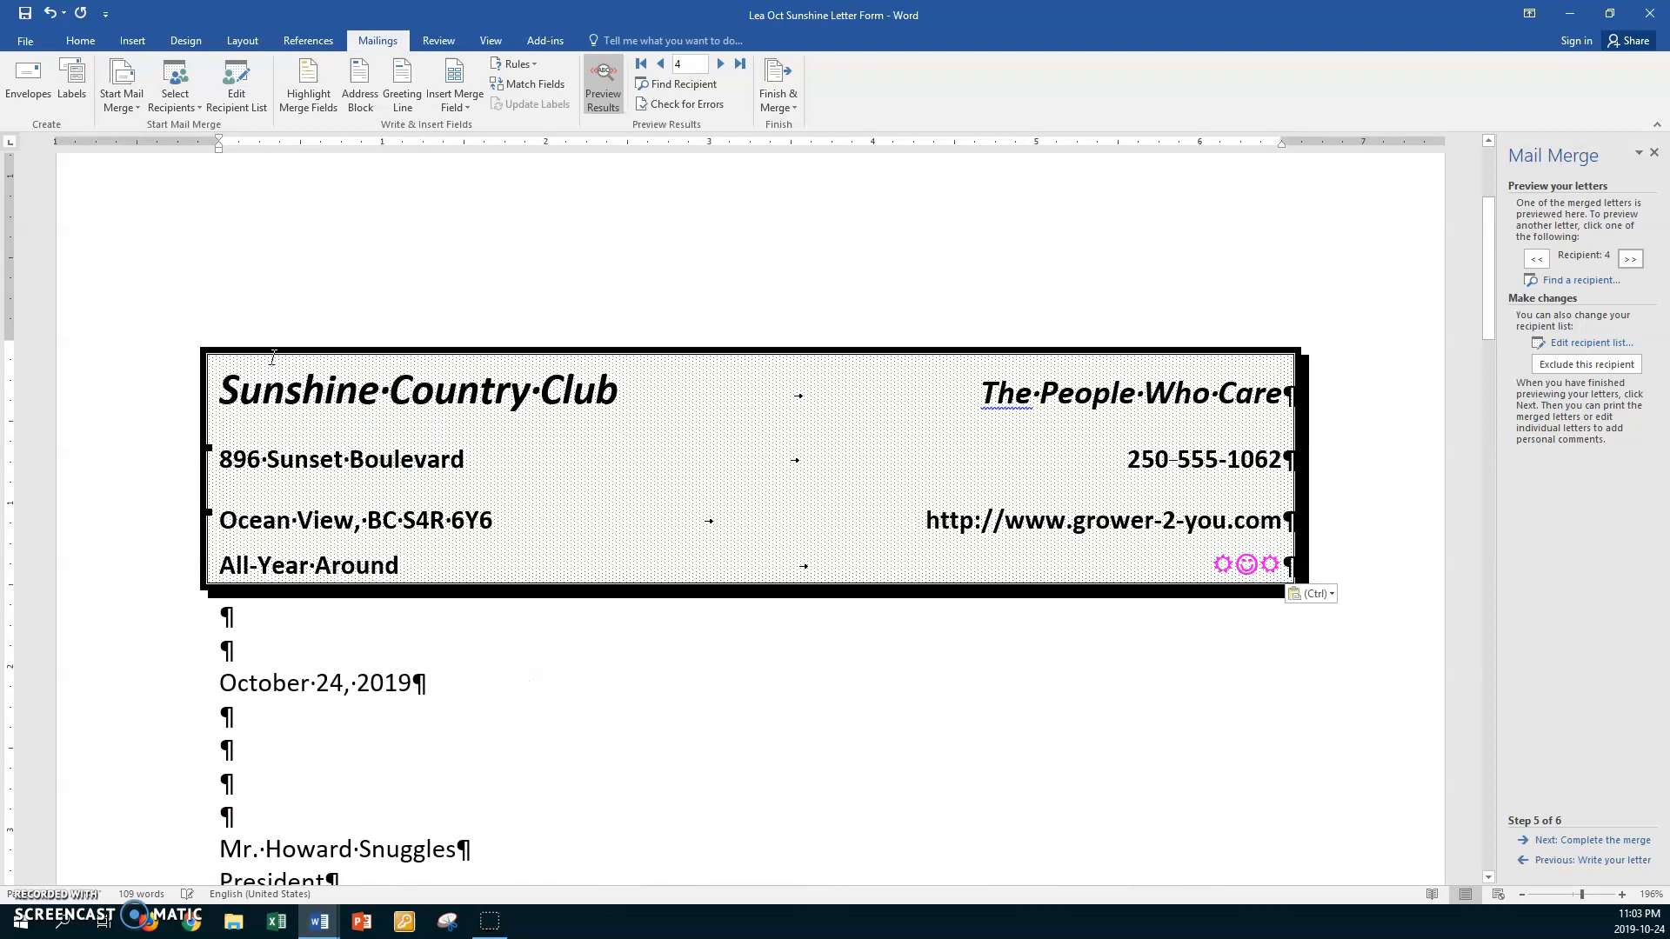
{"action": "left_click", "coordinate": [935, 394]}
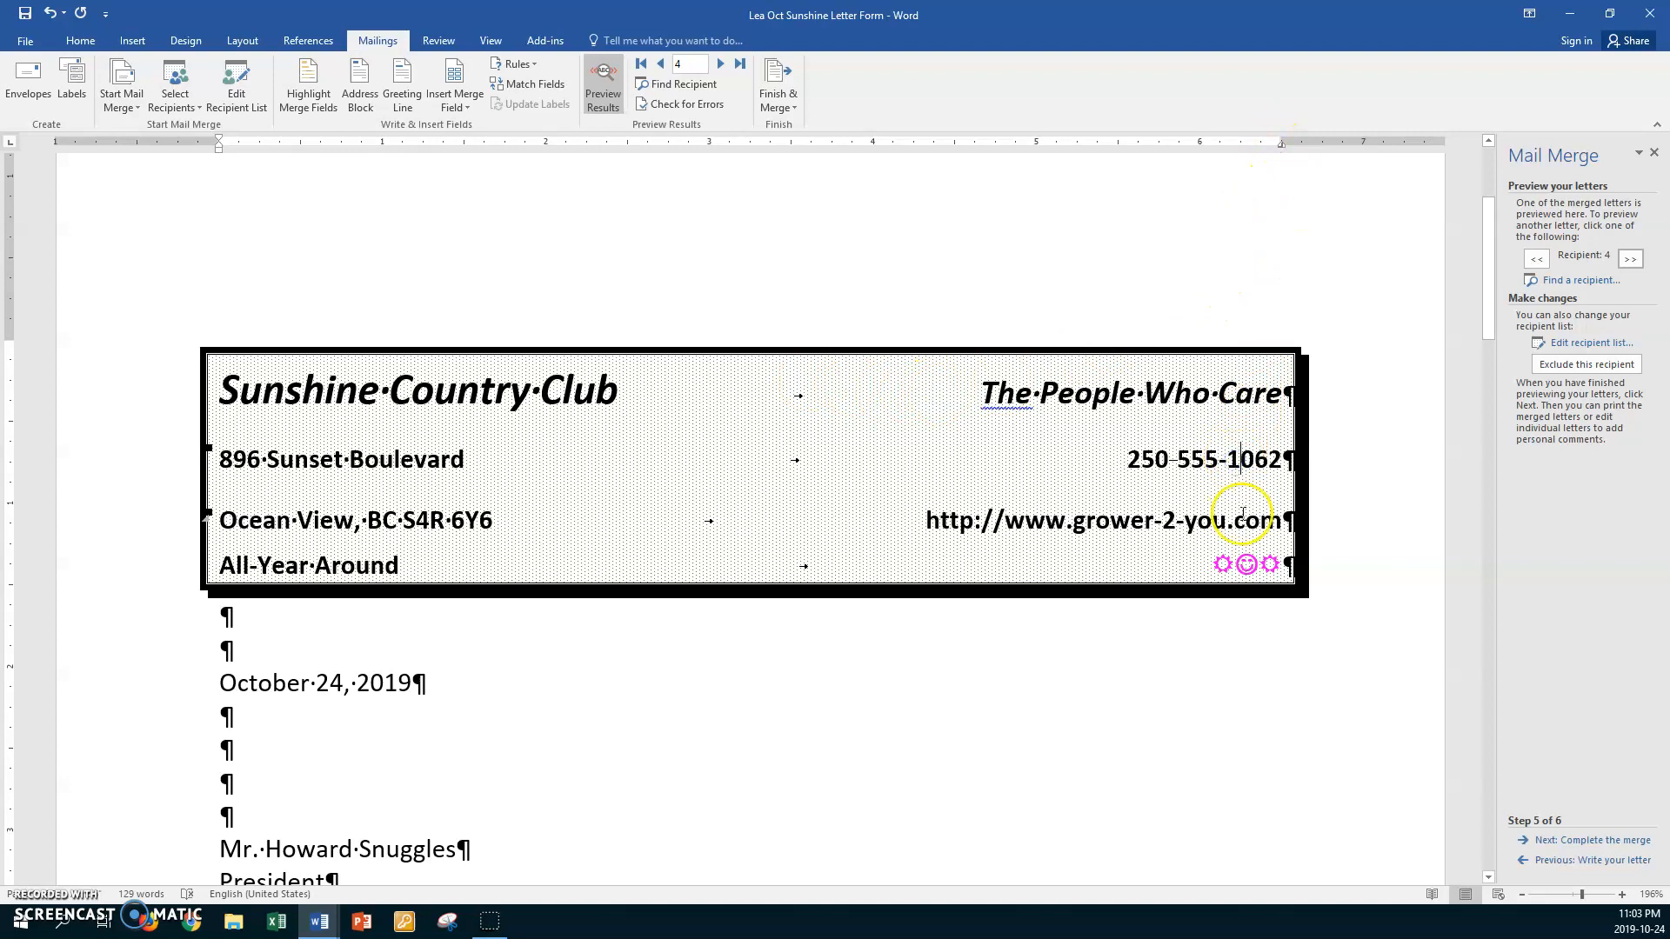
{"action": "left_click", "coordinate": [1198, 565]}
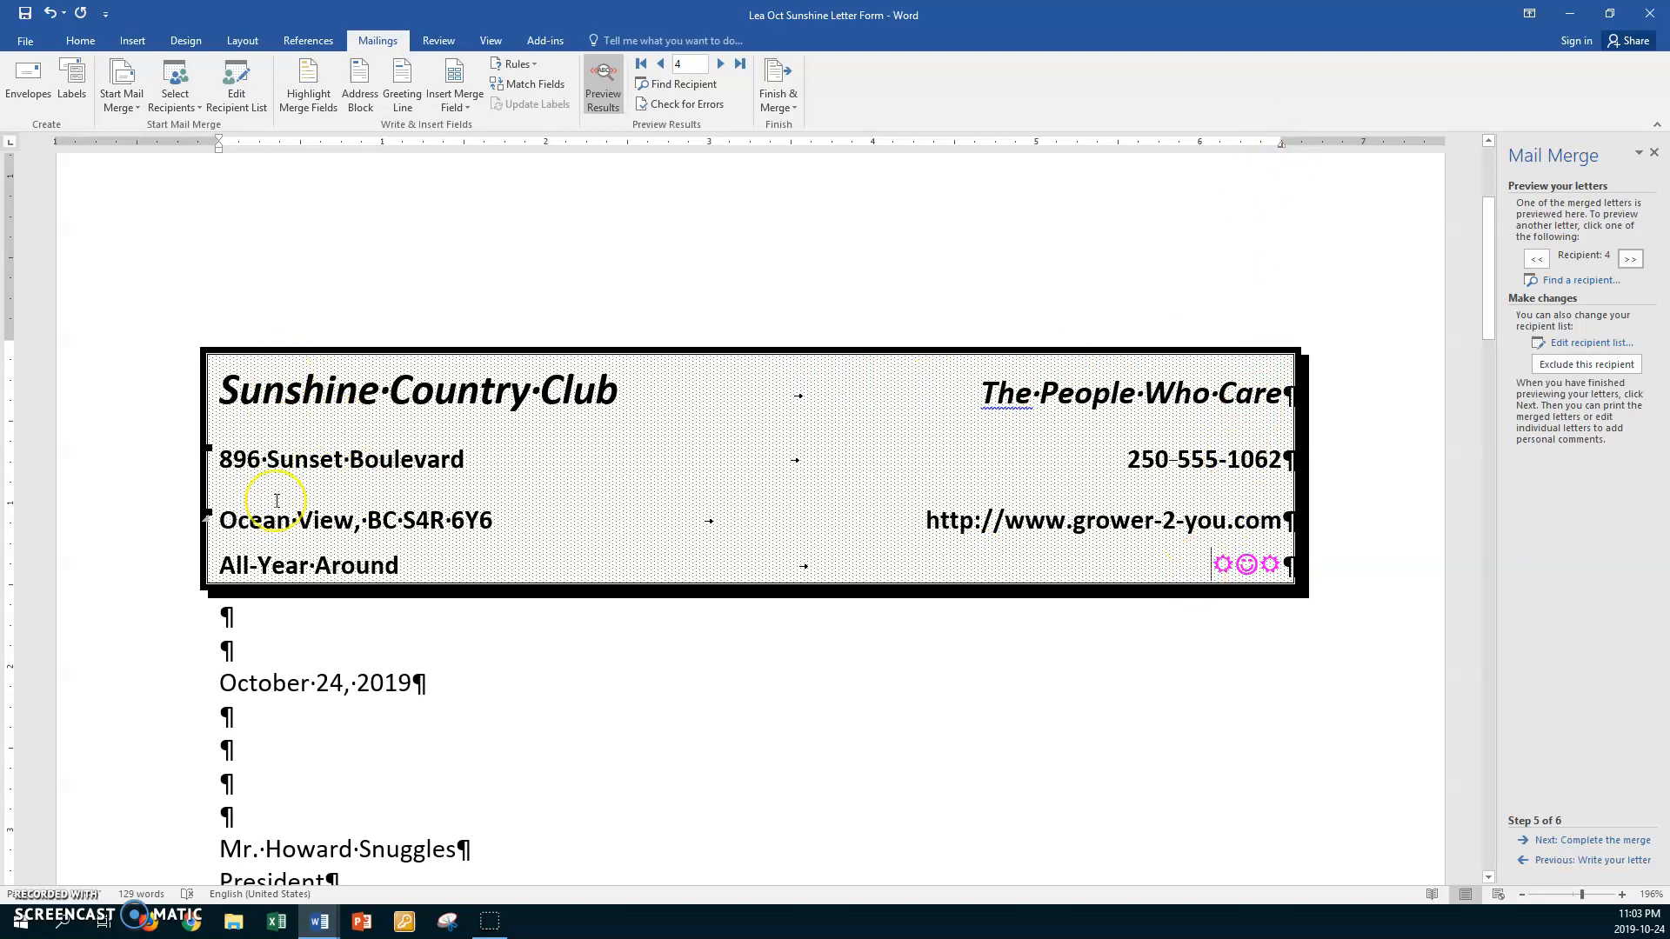
Set the letter's top page margin to 0.5" for the whole document.
{"action": "scroll", "coordinate": [321, 451], "scroll_direction": "up", "scroll_amount": 3}
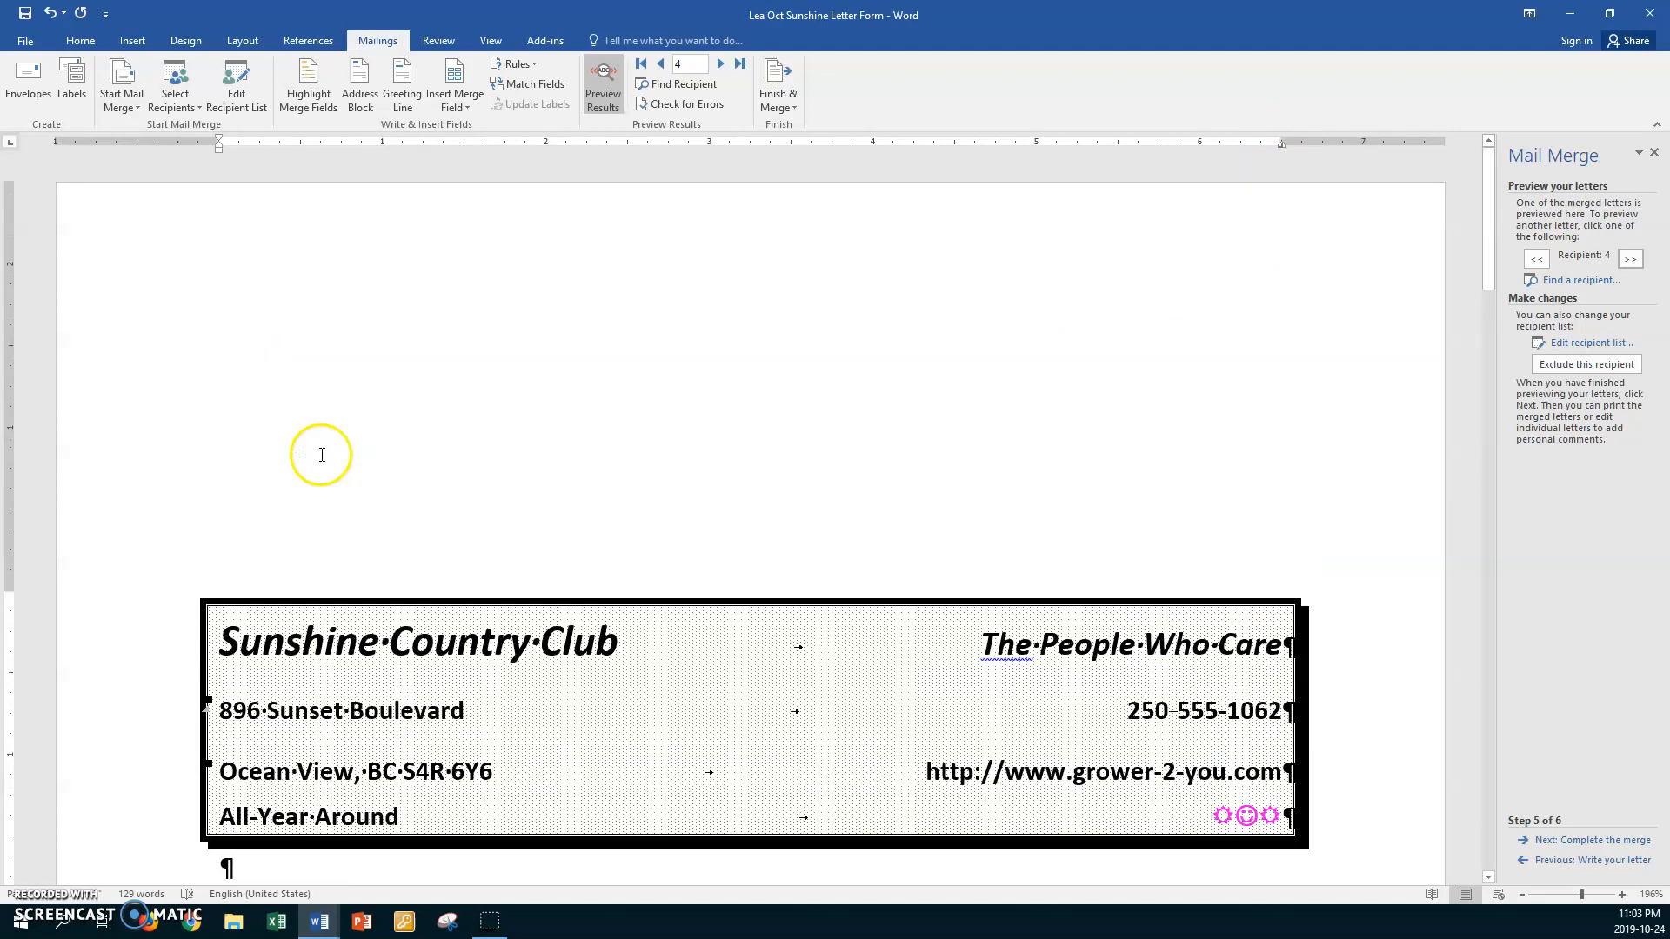
{"action": "left_click", "coordinate": [241, 44]}
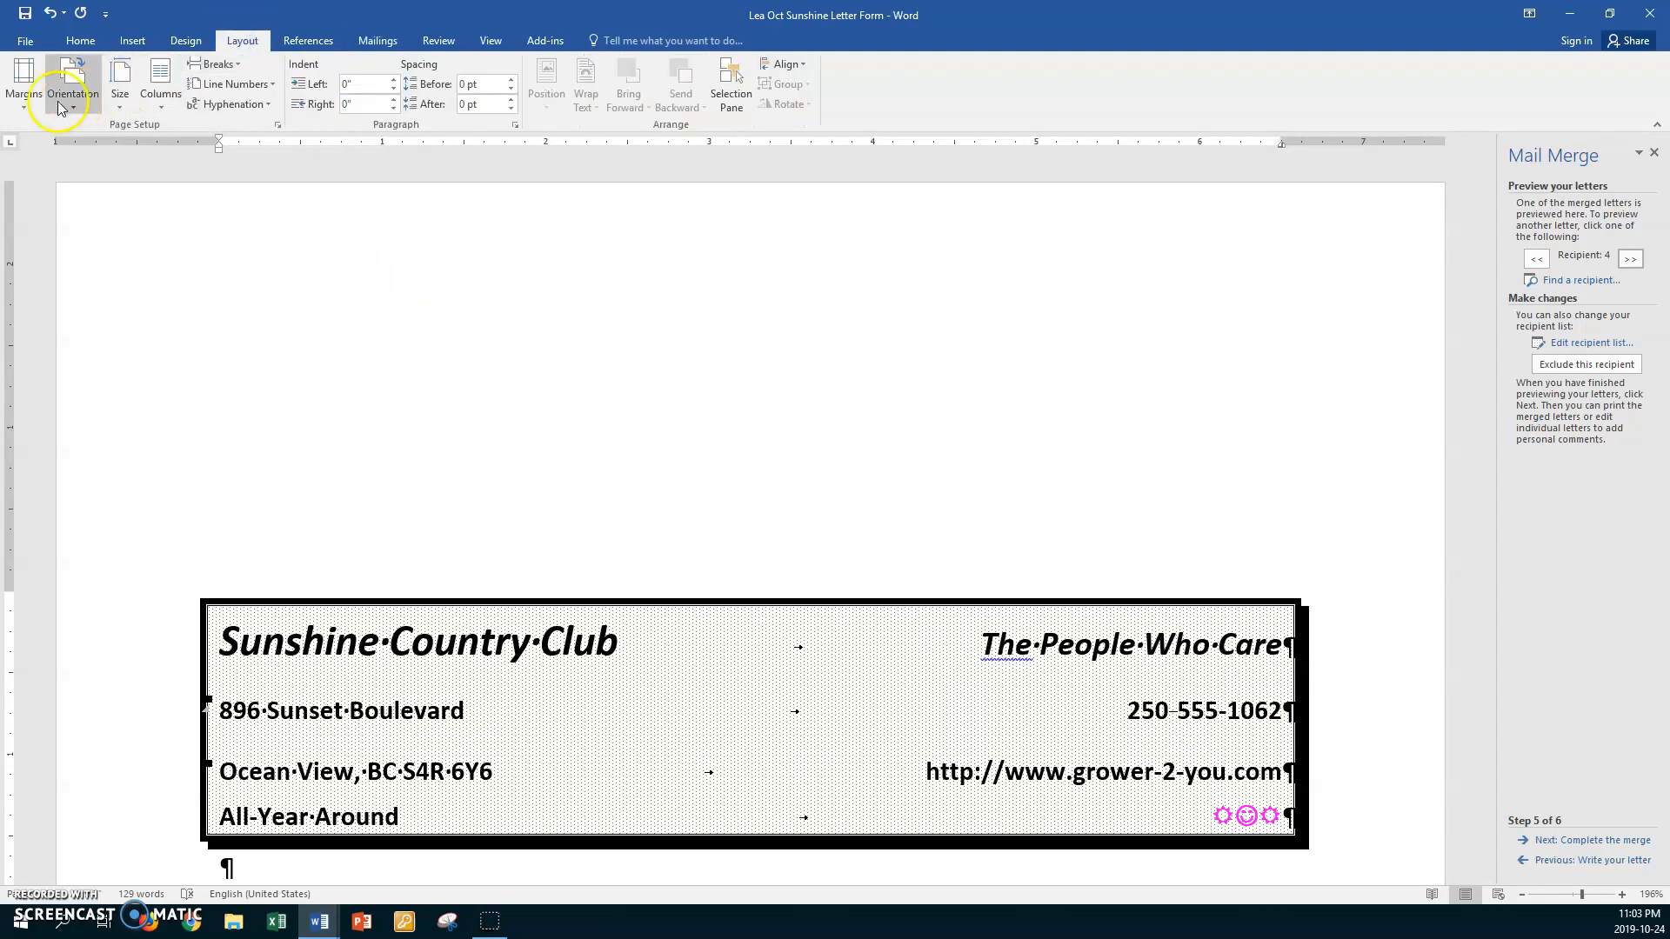
{"action": "left_click", "coordinate": [31, 105]}
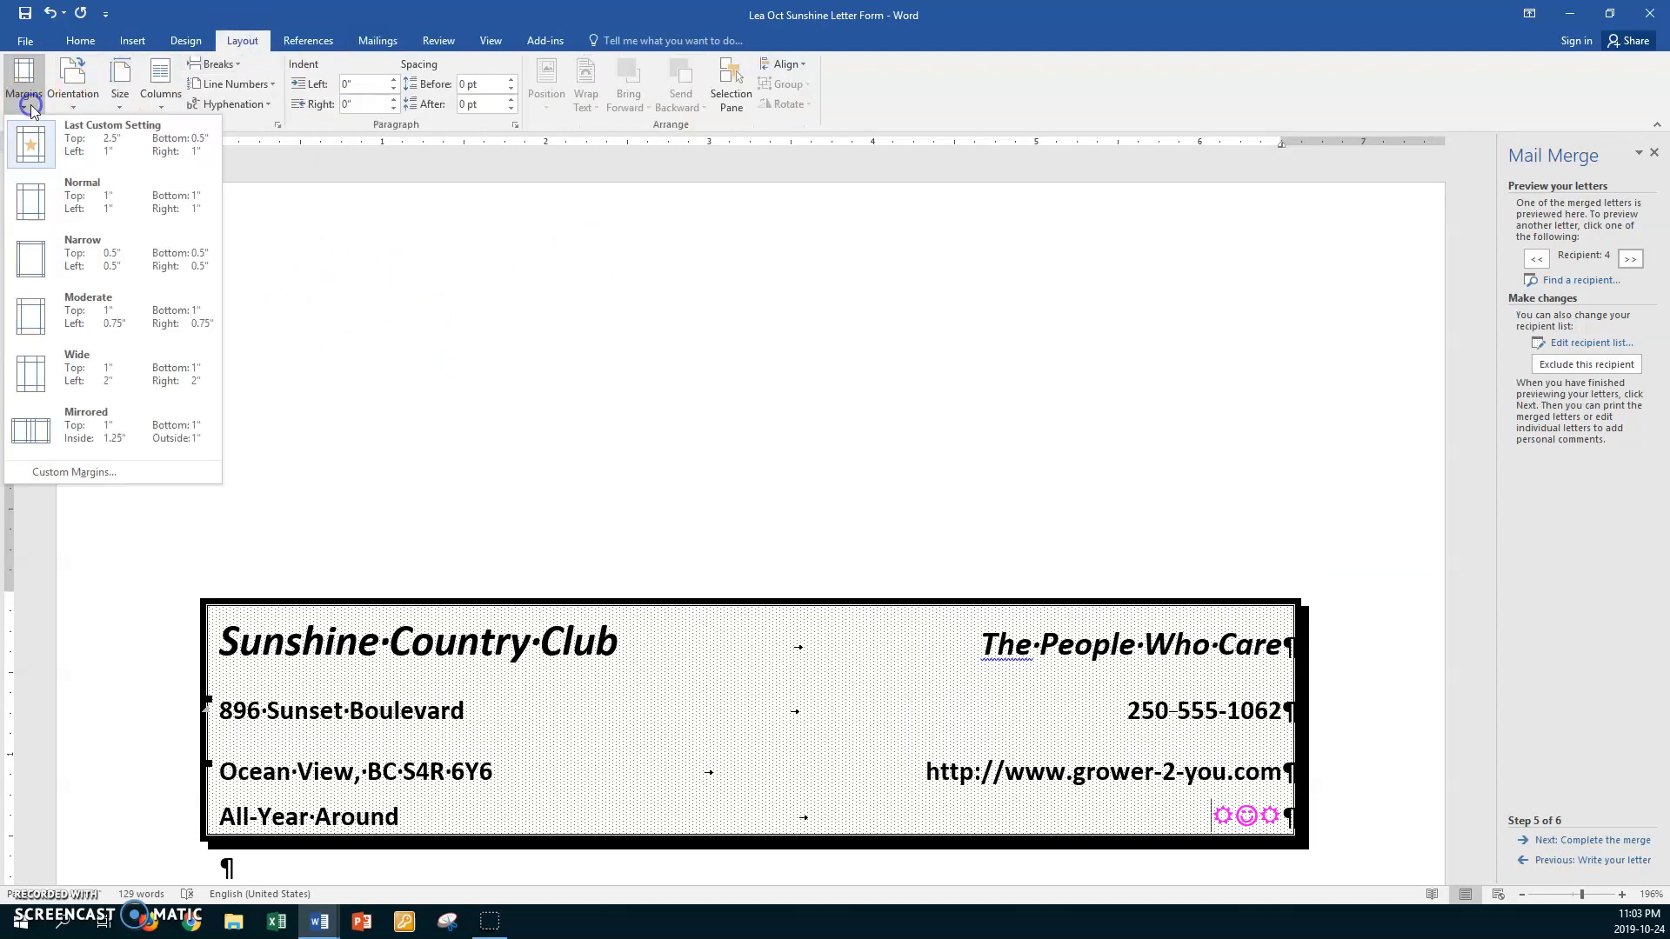
{"action": "left_click", "coordinate": [61, 471]}
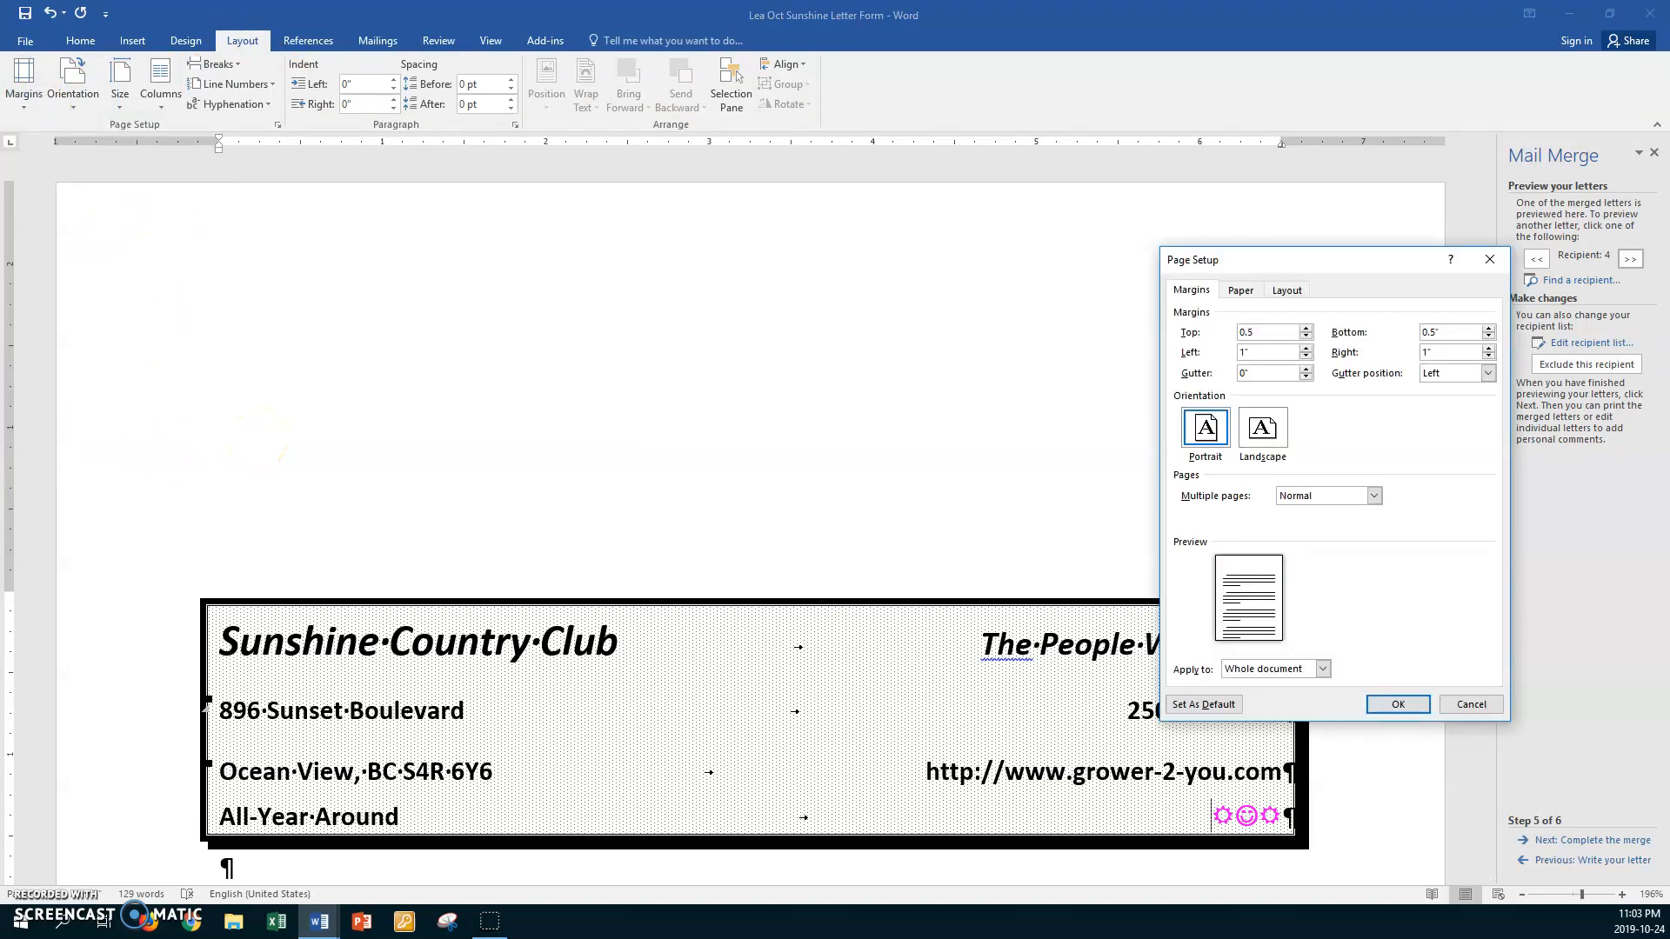
{"action": "left_click", "coordinate": [1385, 709]}
{"action": "left_click", "coordinate": [220, 611]}
{"action": "double_click", "coordinate": [220, 612]}
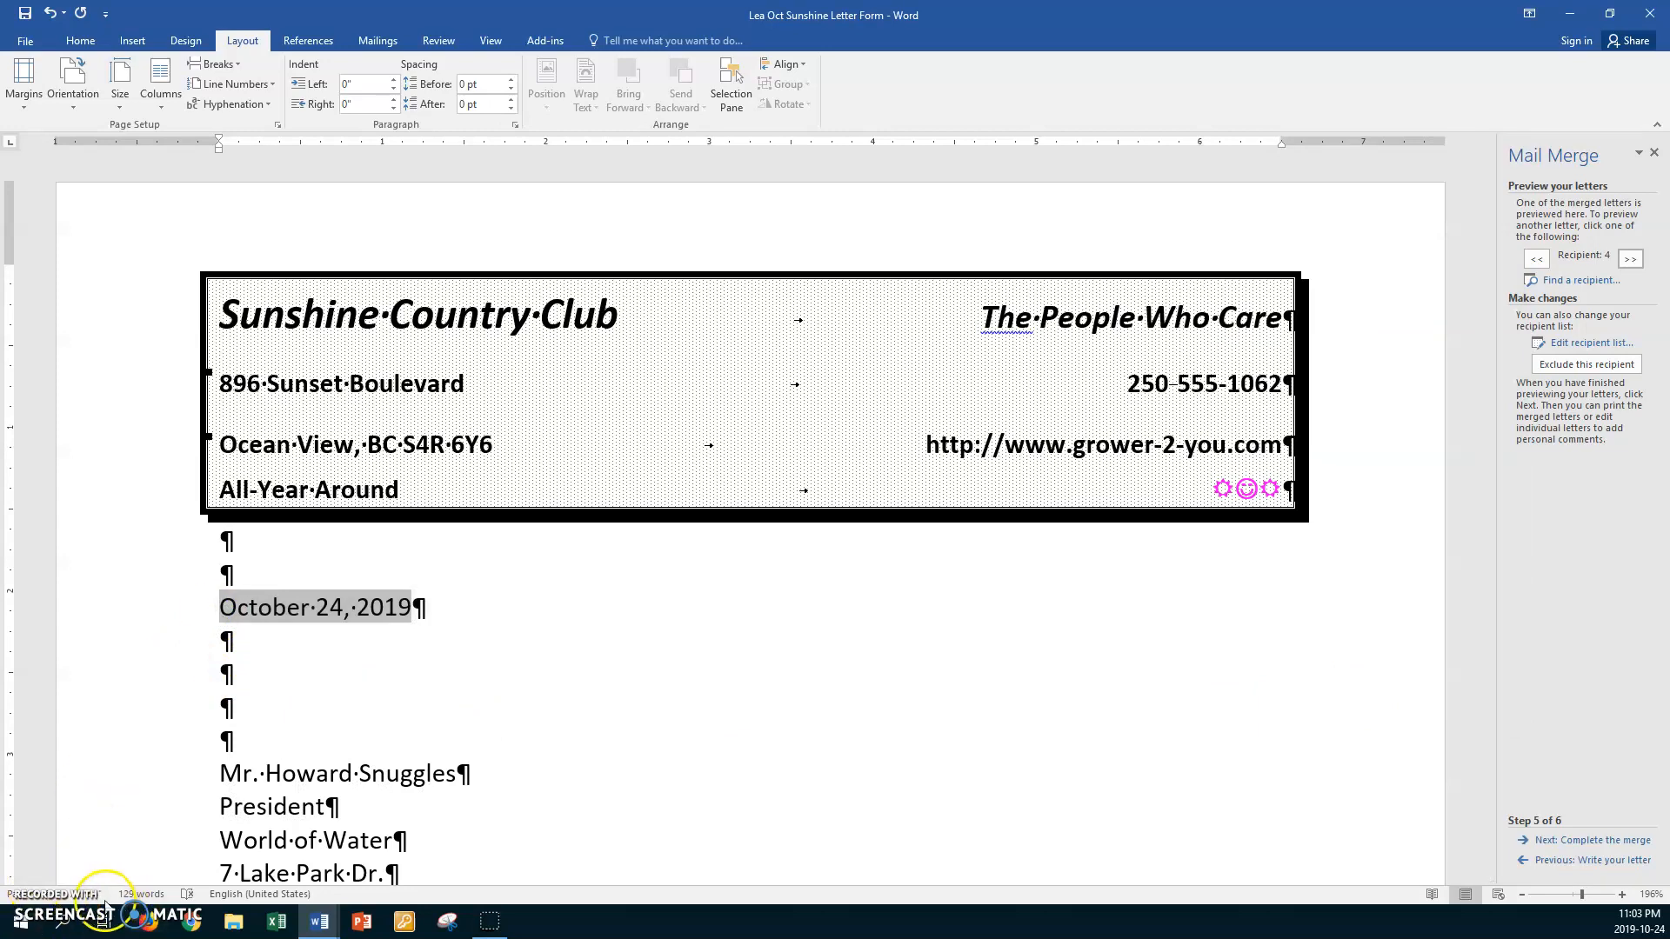
{"action": "left_click", "coordinate": [477, 600]}
Look over the letter, complete the mail merge and merge all records into a new document of individual letters.
{"action": "scroll", "coordinate": [478, 603], "scroll_direction": "down", "scroll_amount": 10}
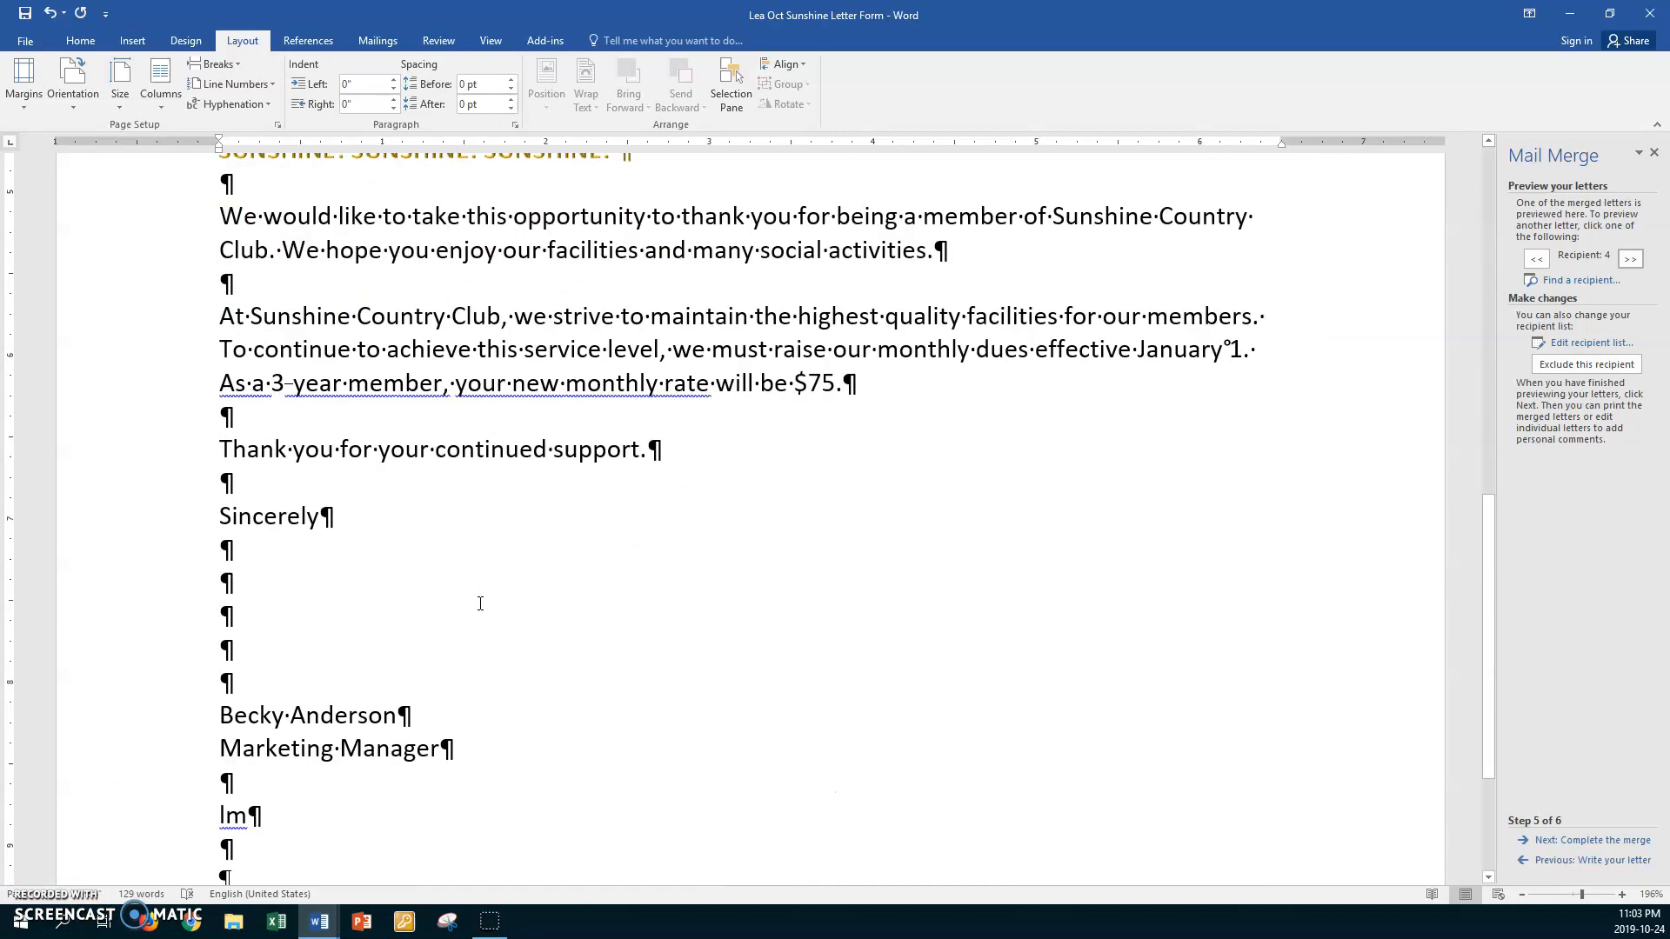
{"action": "scroll", "coordinate": [480, 603], "scroll_direction": "up", "scroll_amount": 5}
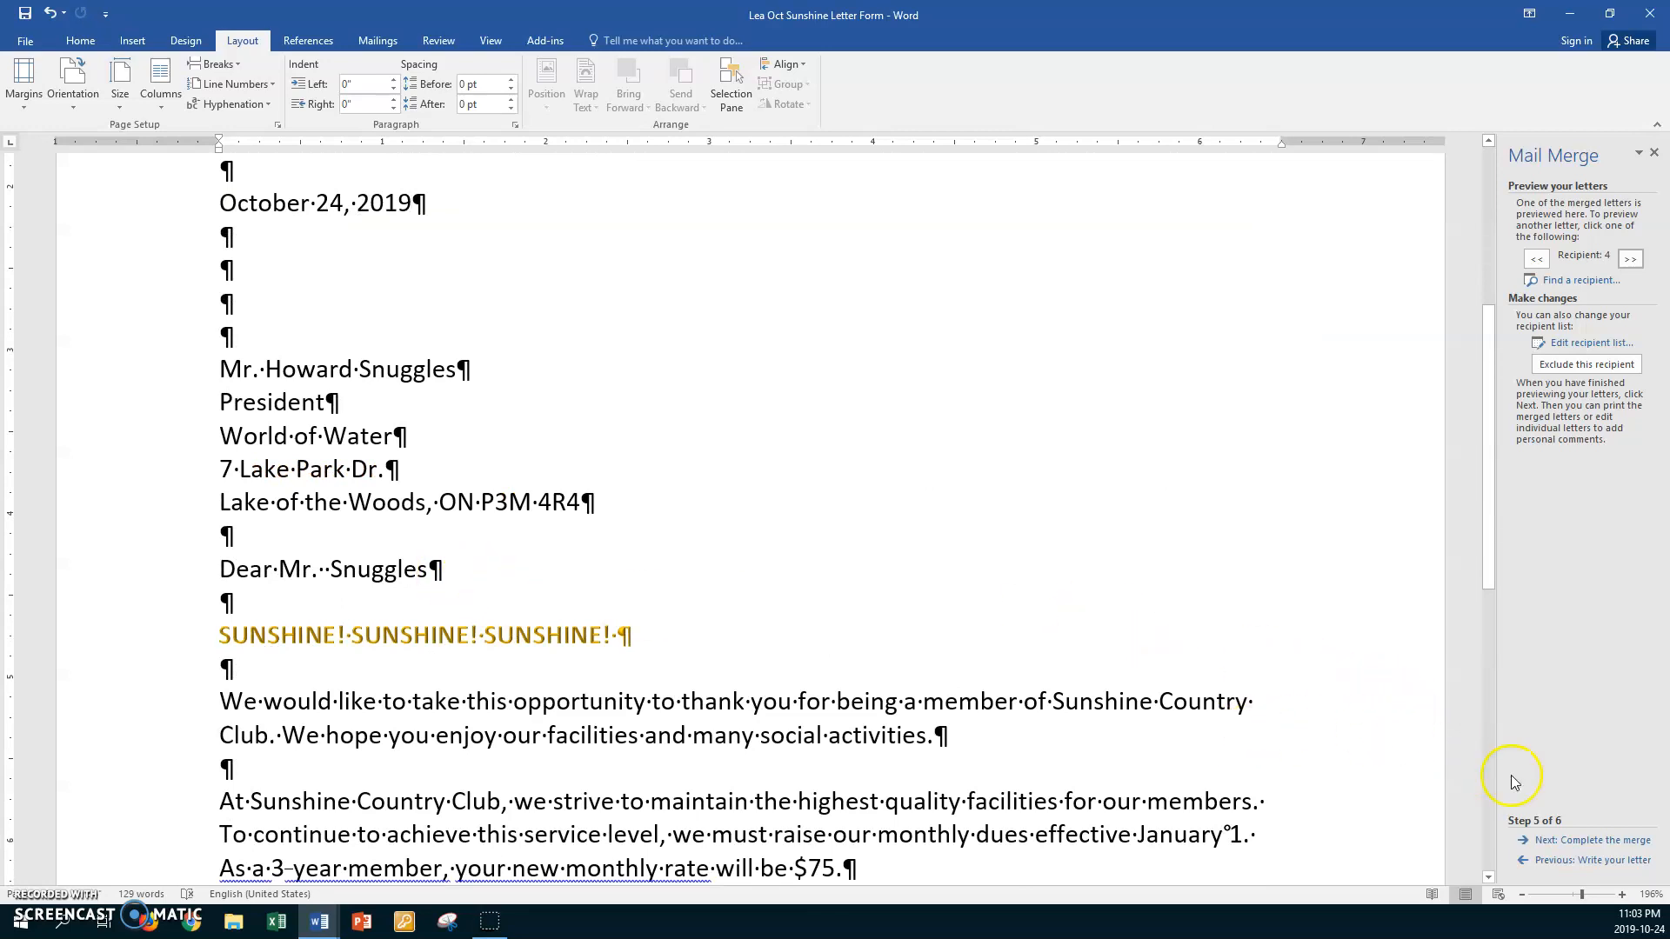
{"action": "left_click", "coordinate": [1574, 841]}
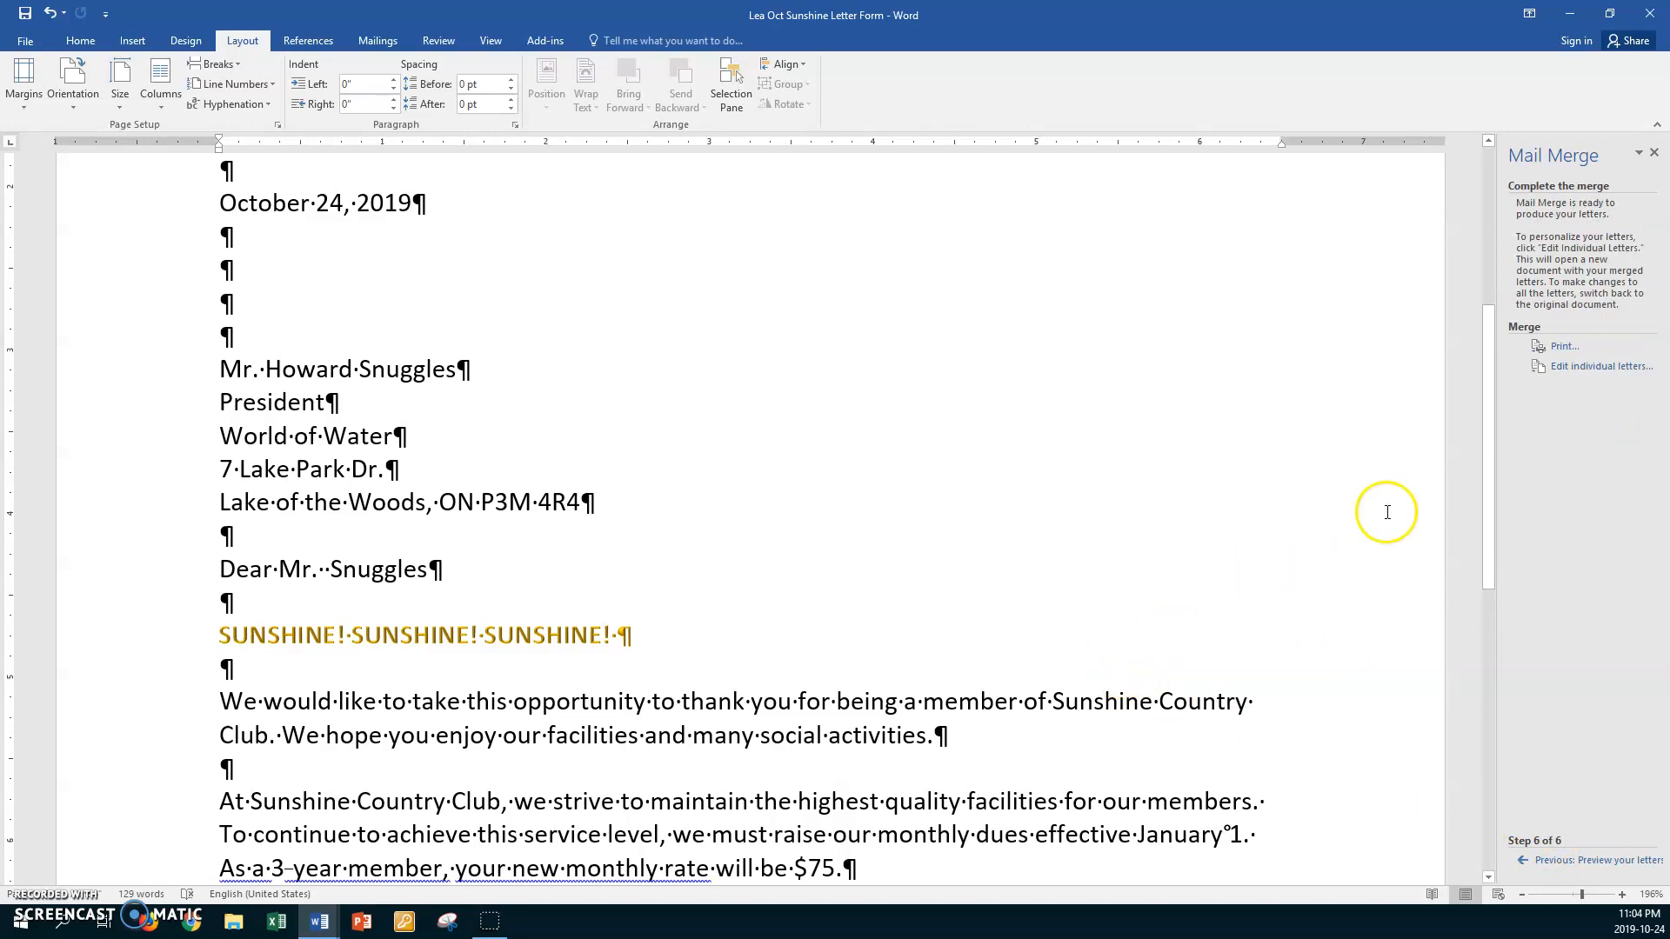
{"action": "left_click", "coordinate": [1566, 366]}
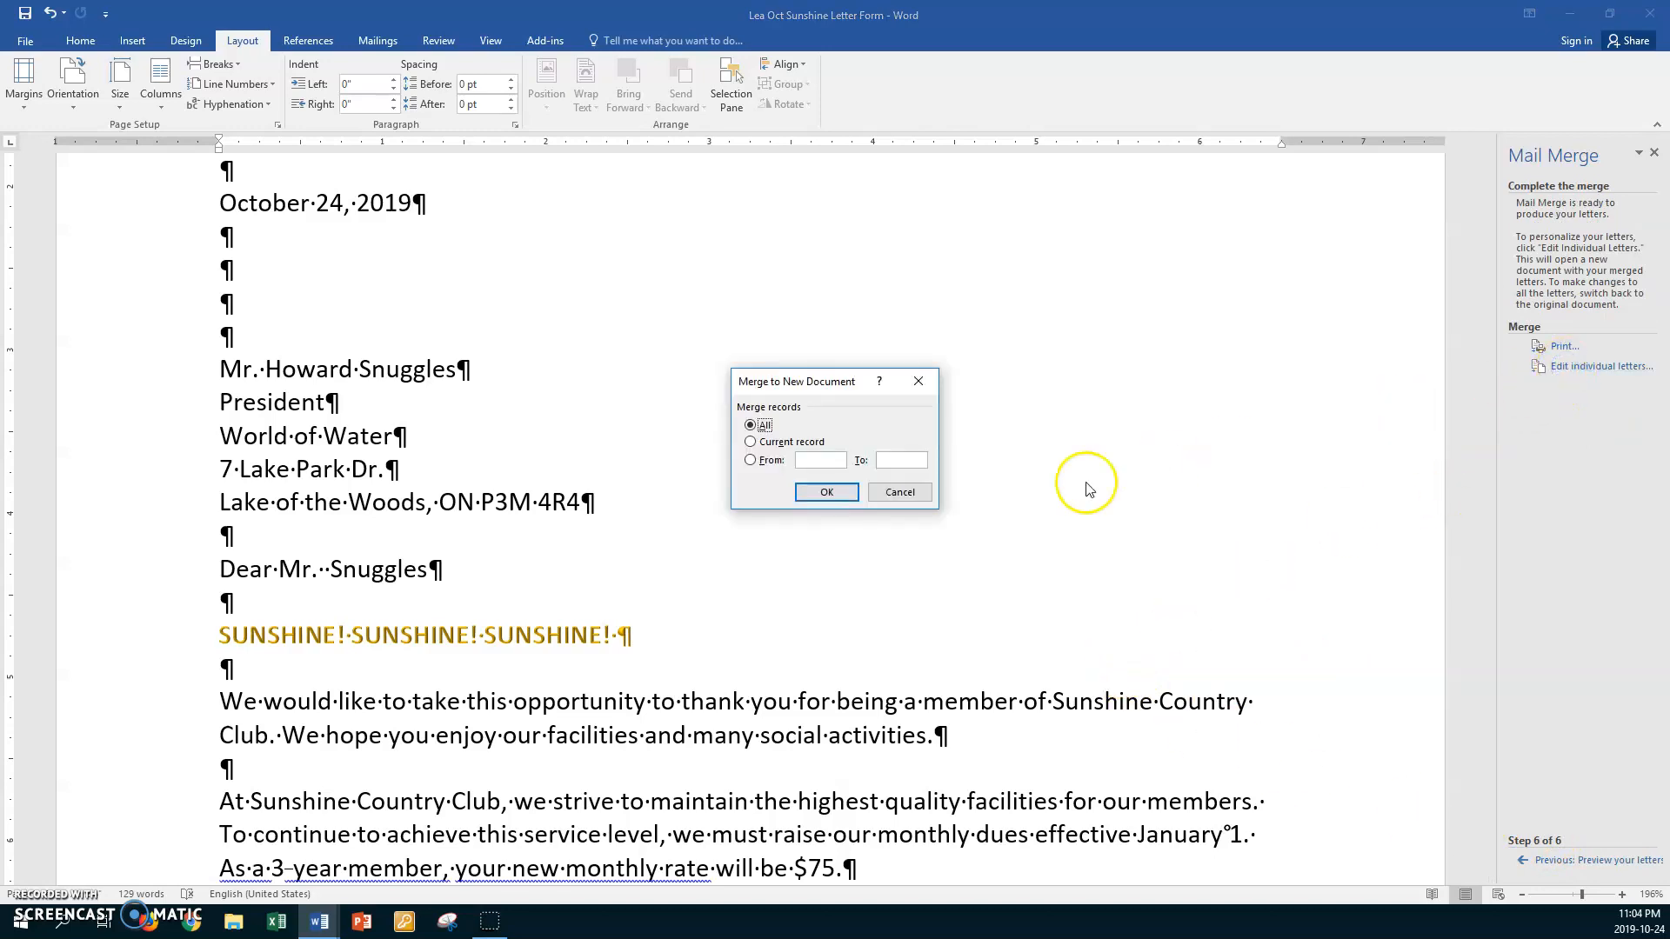
{"action": "left_click", "coordinate": [826, 492]}
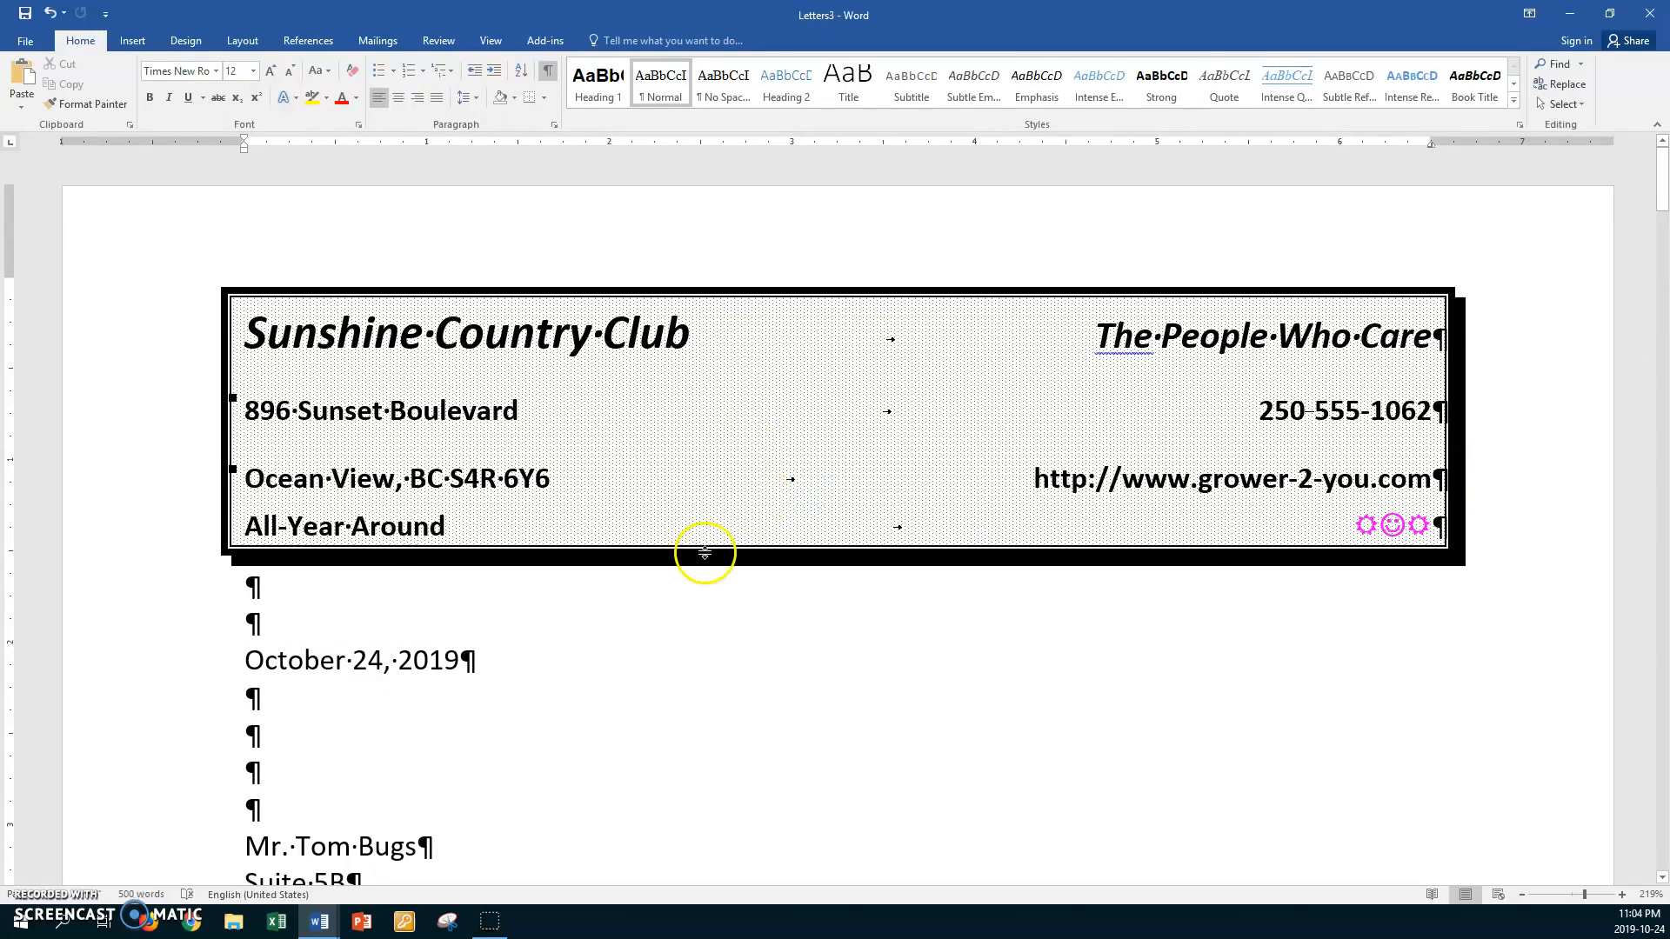
Look through the merged letters, checking each one's letterhead, address, salutation, membership years and monthly rate.
{"action": "scroll", "coordinate": [697, 575], "scroll_direction": "down", "scroll_amount": 2}
{"action": "scroll", "coordinate": [697, 576], "scroll_direction": "down", "scroll_amount": 9}
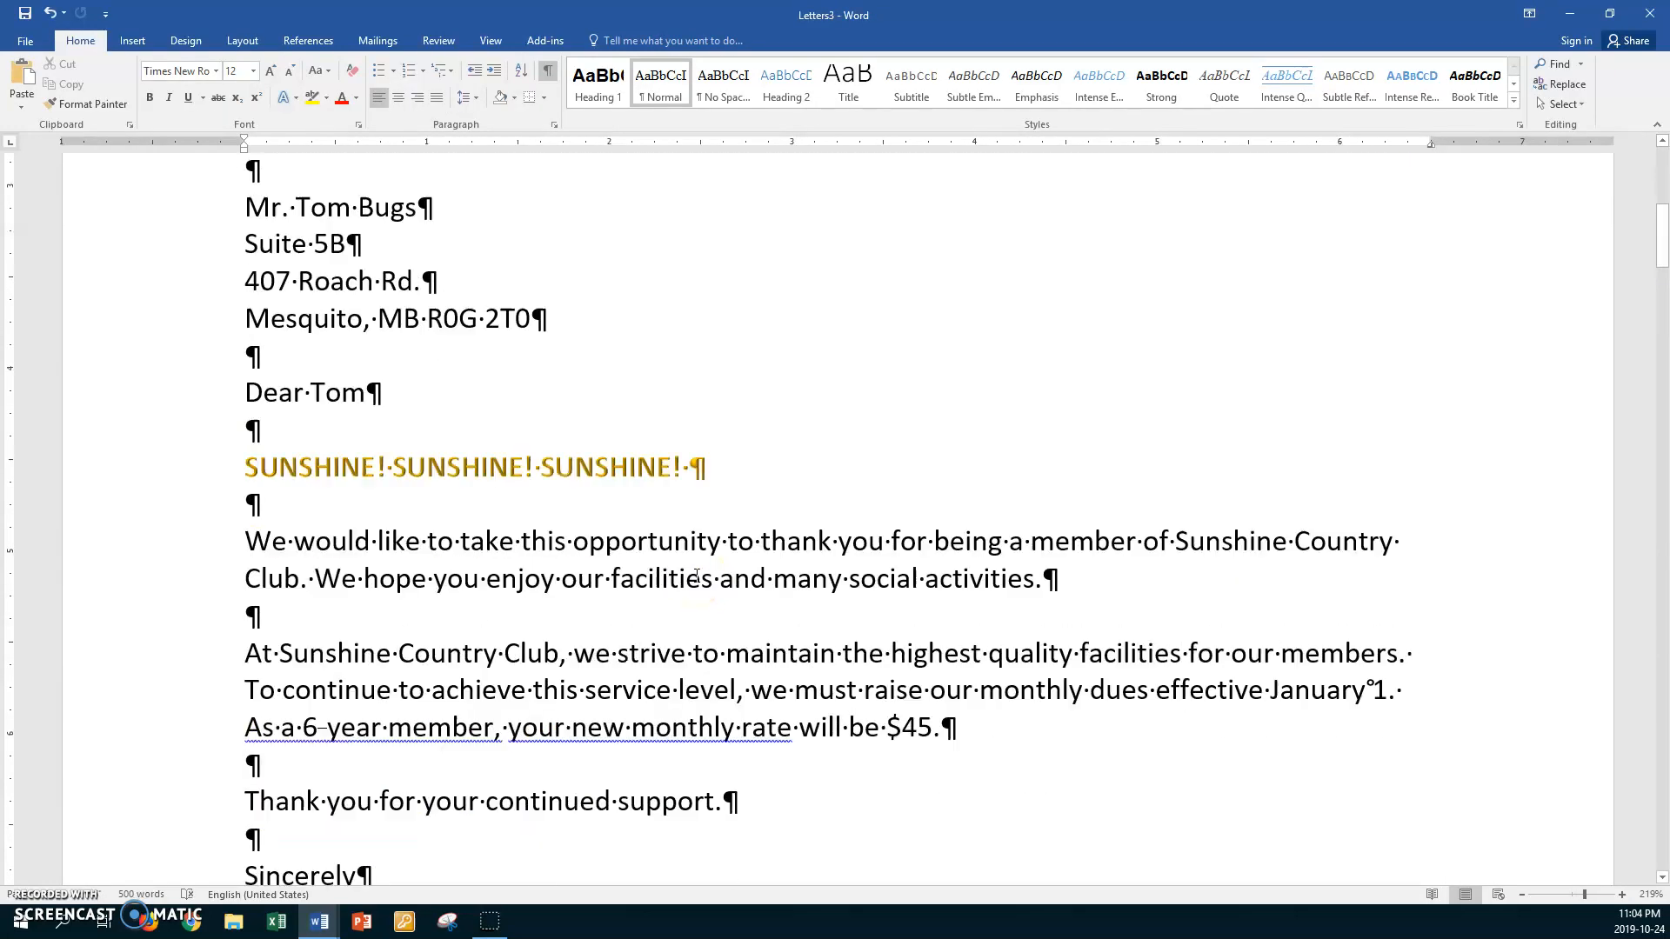
{"action": "scroll", "coordinate": [697, 576], "scroll_direction": "up", "scroll_amount": 4}
{"action": "scroll", "coordinate": [697, 576], "scroll_direction": "down", "scroll_amount": 4}
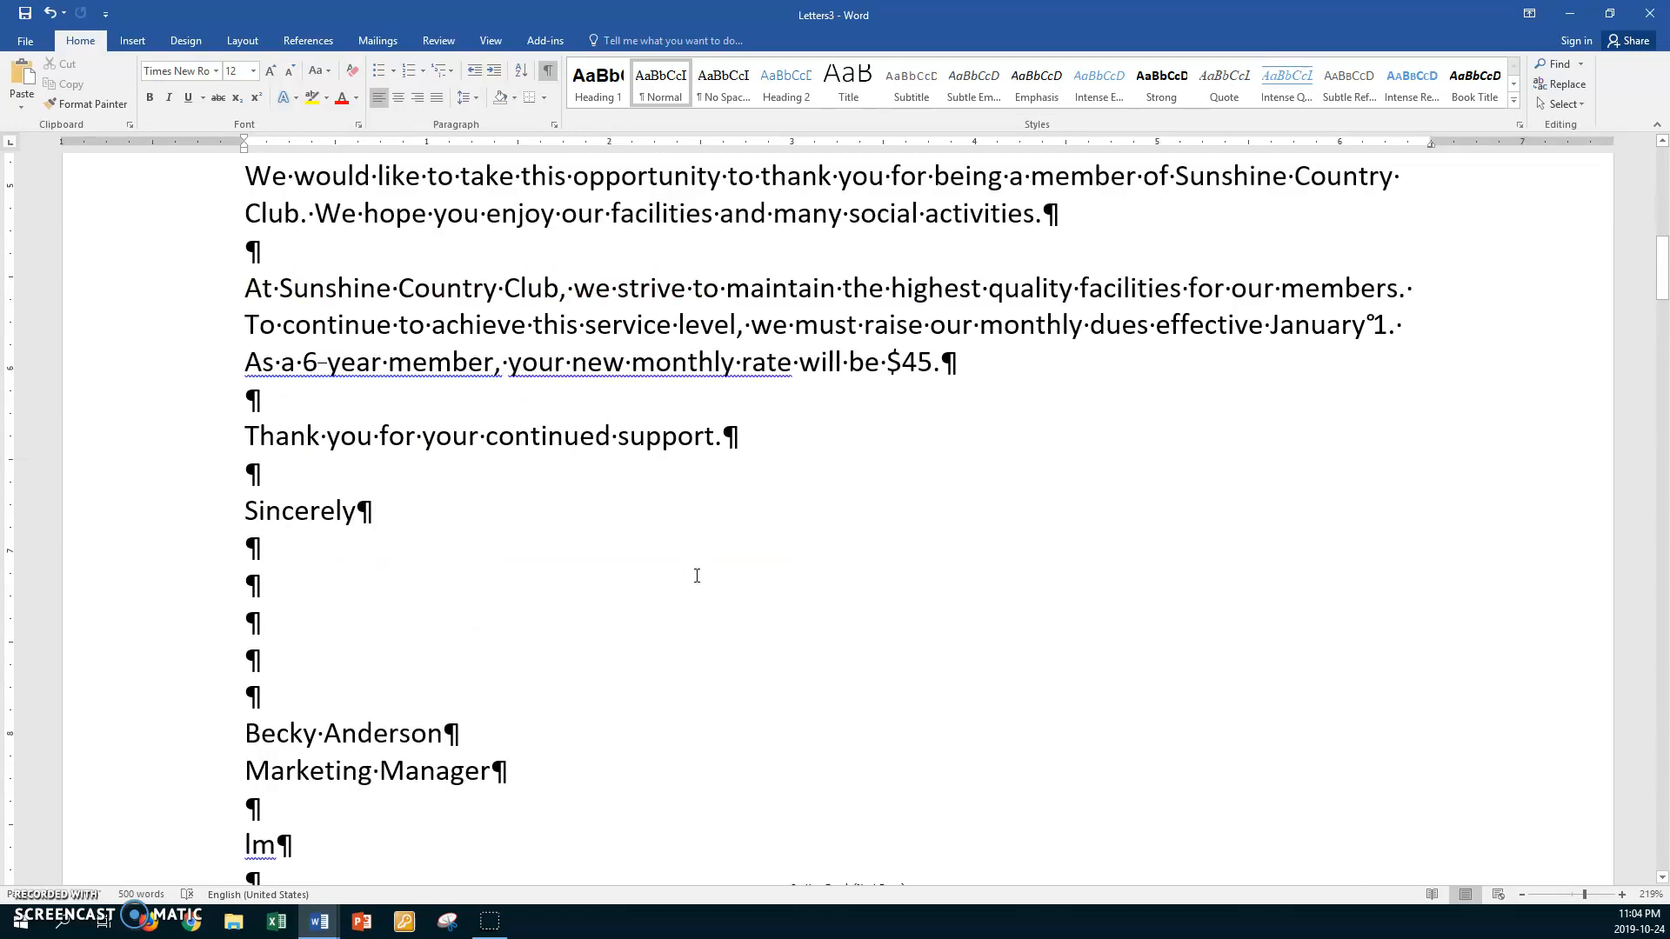
{"action": "scroll", "coordinate": [697, 575], "scroll_direction": "down", "scroll_amount": 11}
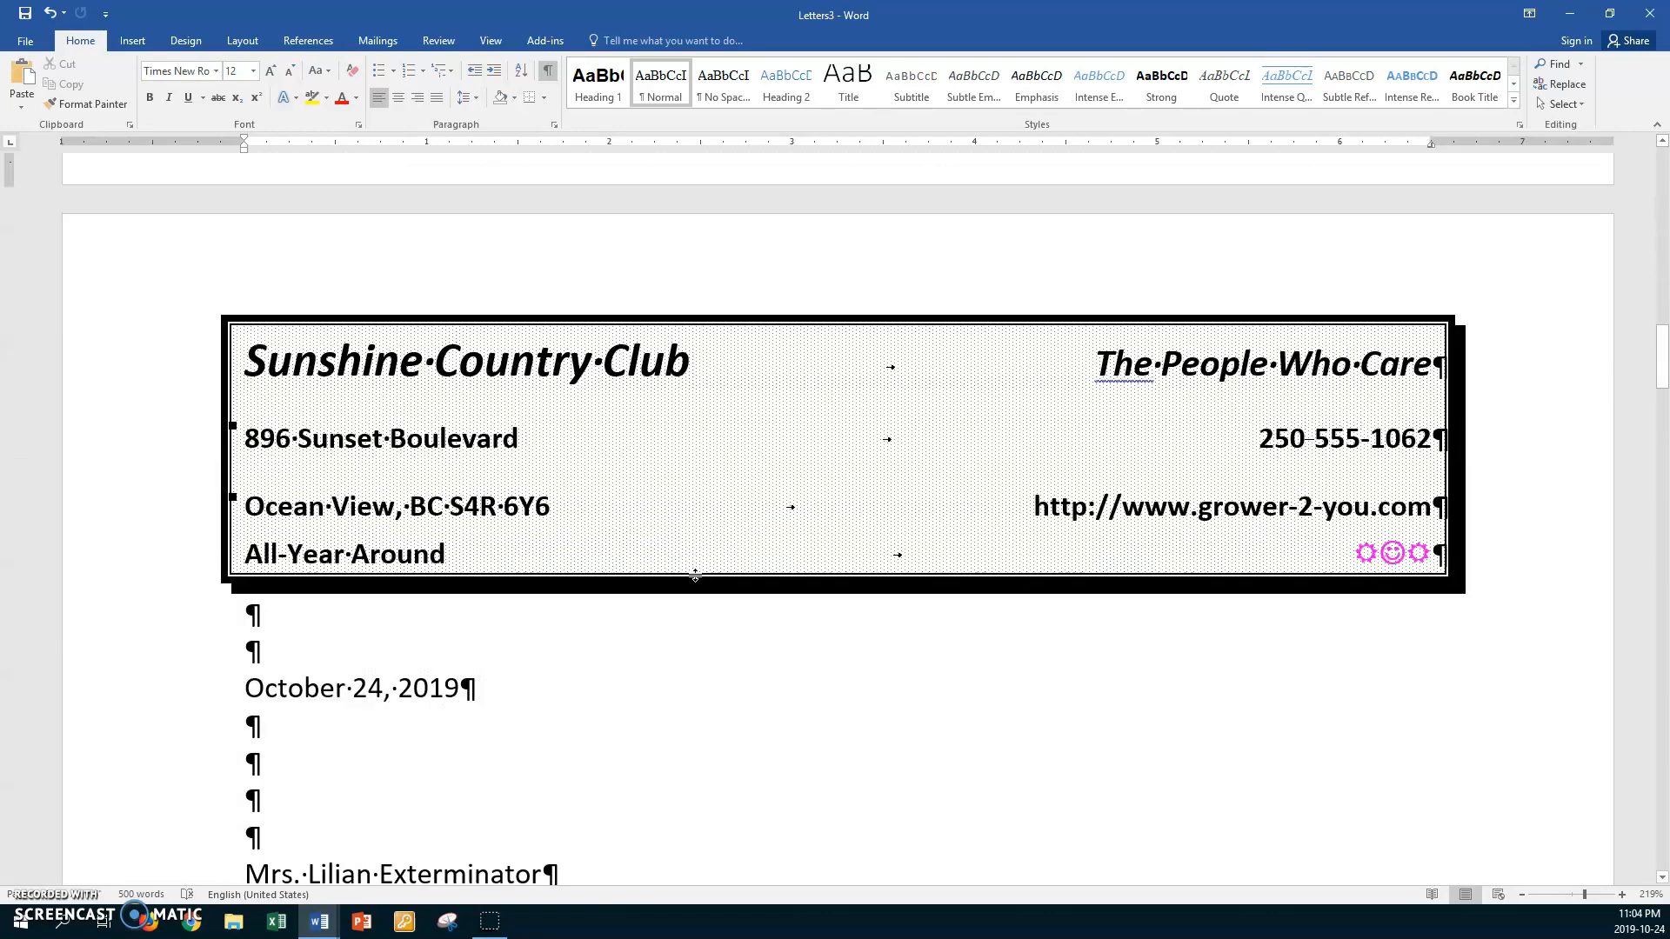
{"action": "scroll", "coordinate": [695, 576], "scroll_direction": "down", "scroll_amount": 4}
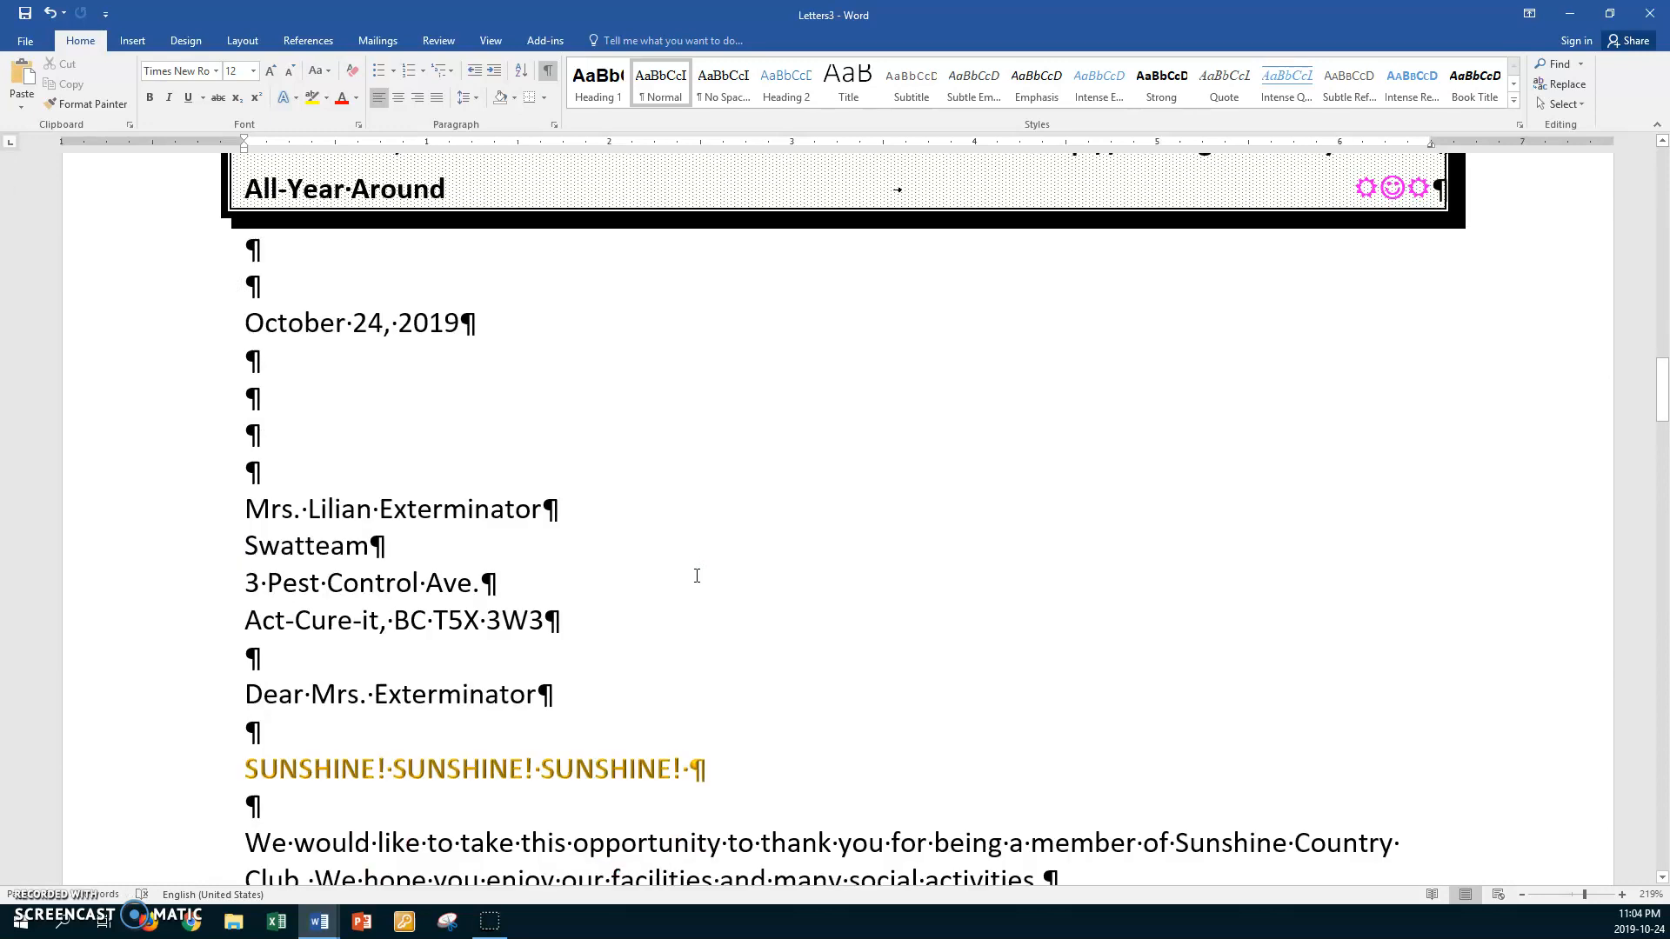
{"action": "scroll", "coordinate": [697, 576], "scroll_direction": "down", "scroll_amount": 4}
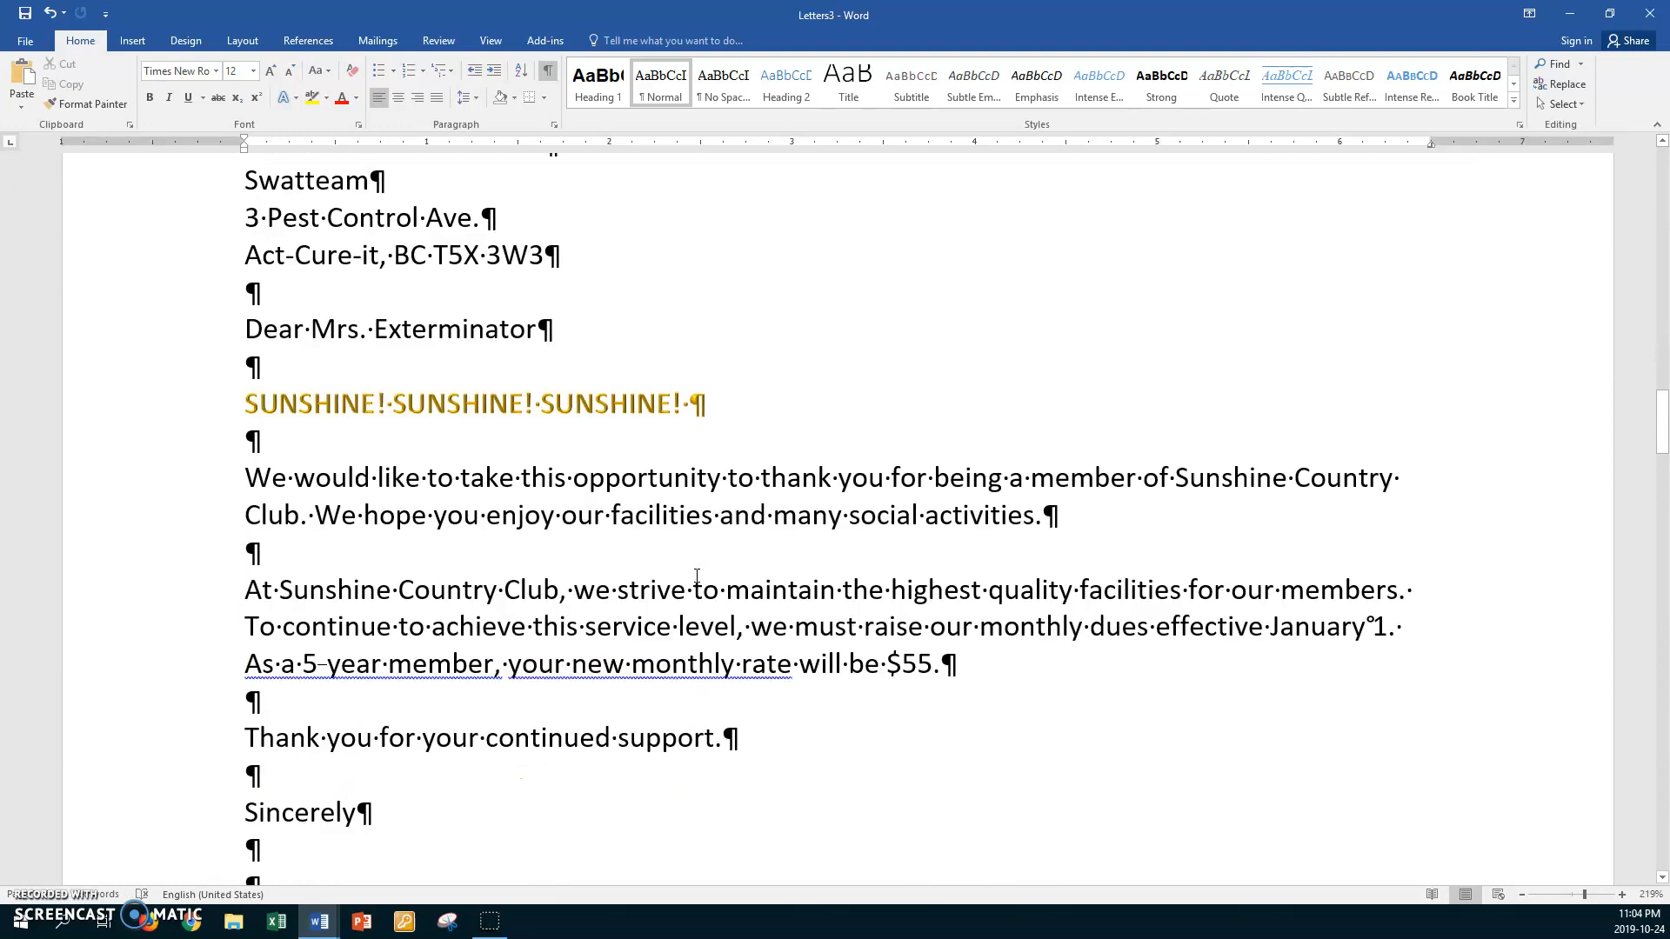
{"action": "scroll", "coordinate": [697, 576], "scroll_direction": "down", "scroll_amount": 14}
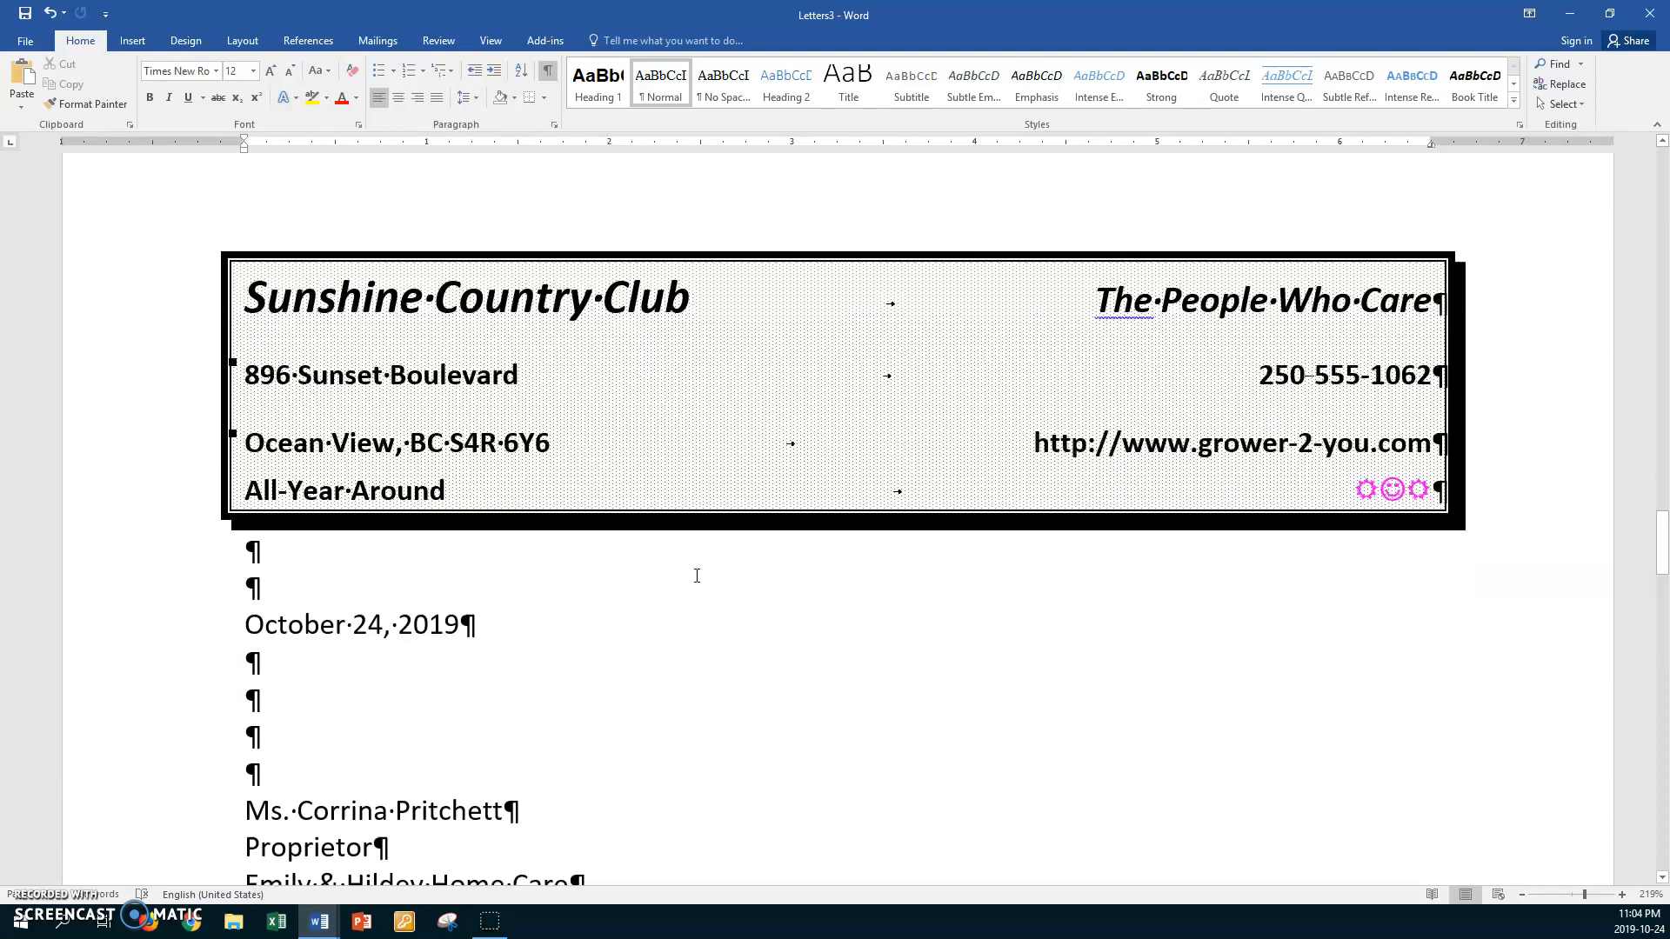
{"action": "scroll", "coordinate": [697, 576], "scroll_direction": "down", "scroll_amount": 2}
{"action": "scroll", "coordinate": [696, 576], "scroll_direction": "down", "scroll_amount": 5}
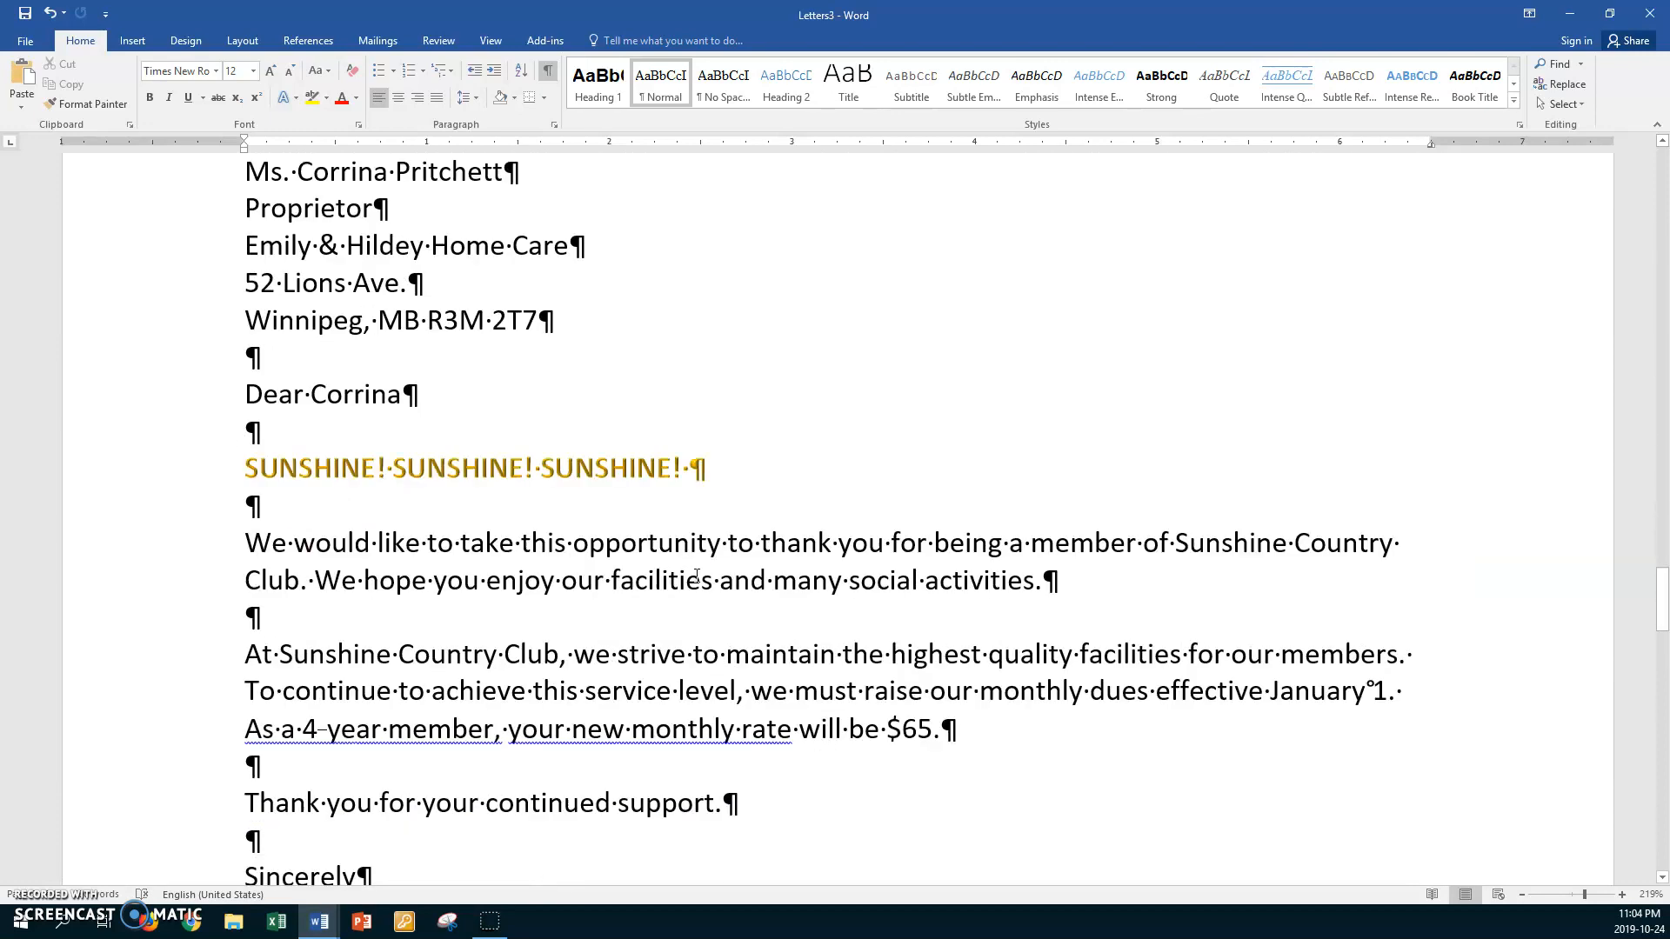
{"action": "scroll", "coordinate": [696, 576], "scroll_direction": "down", "scroll_amount": 18}
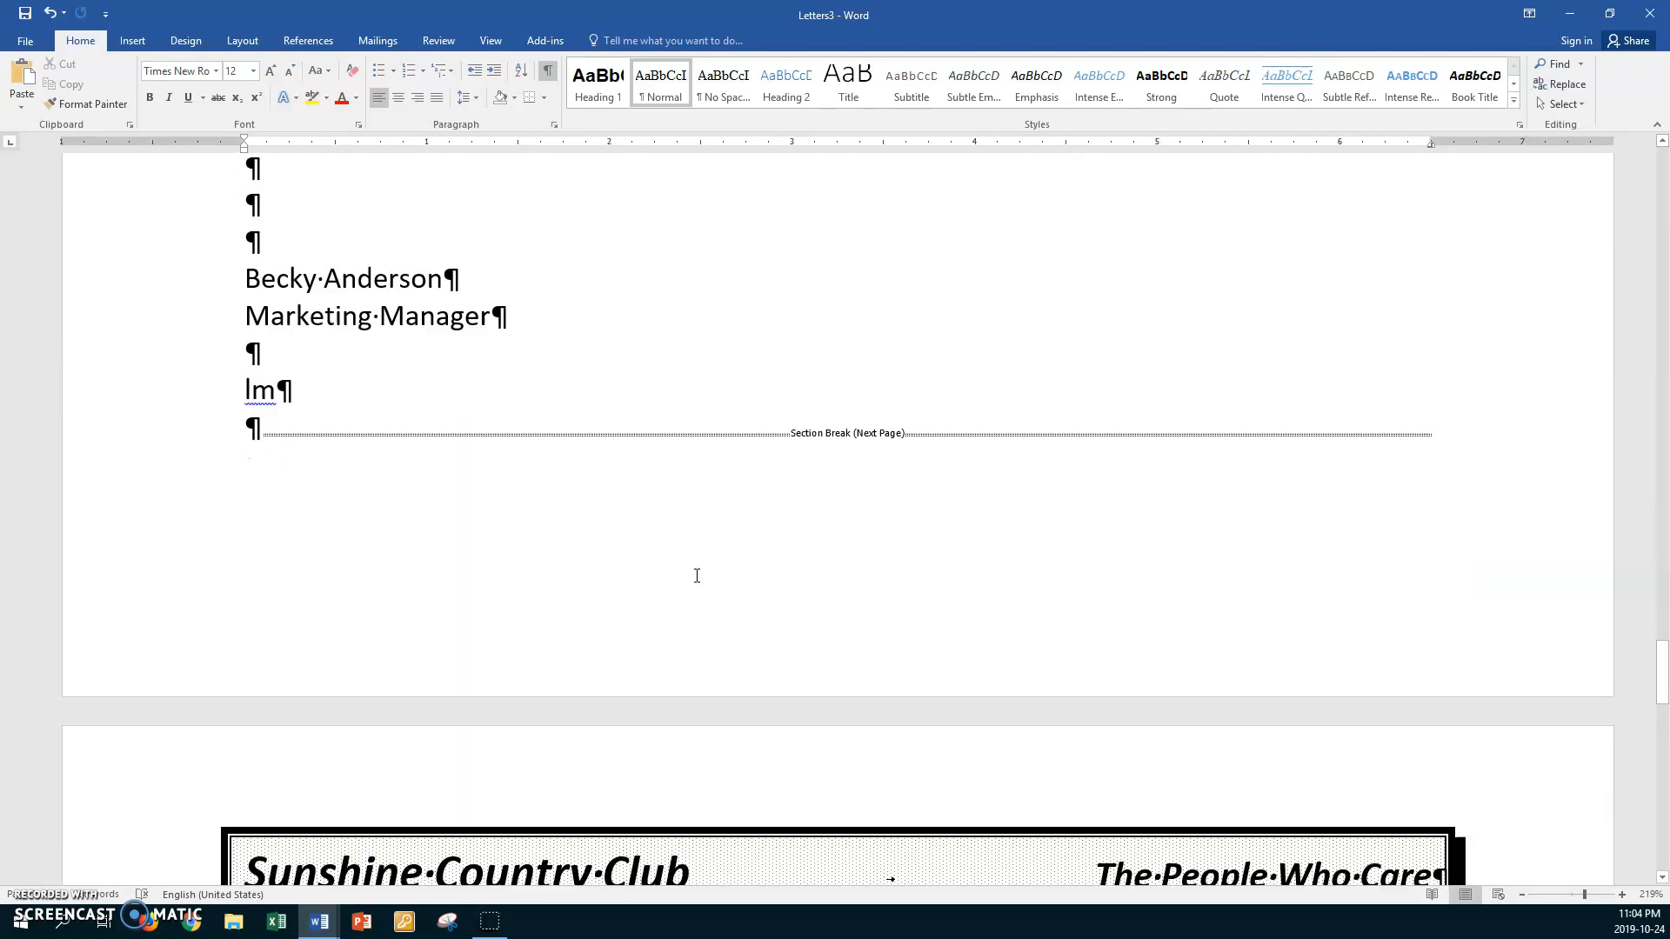
{"action": "scroll", "coordinate": [697, 576], "scroll_direction": "down", "scroll_amount": 4}
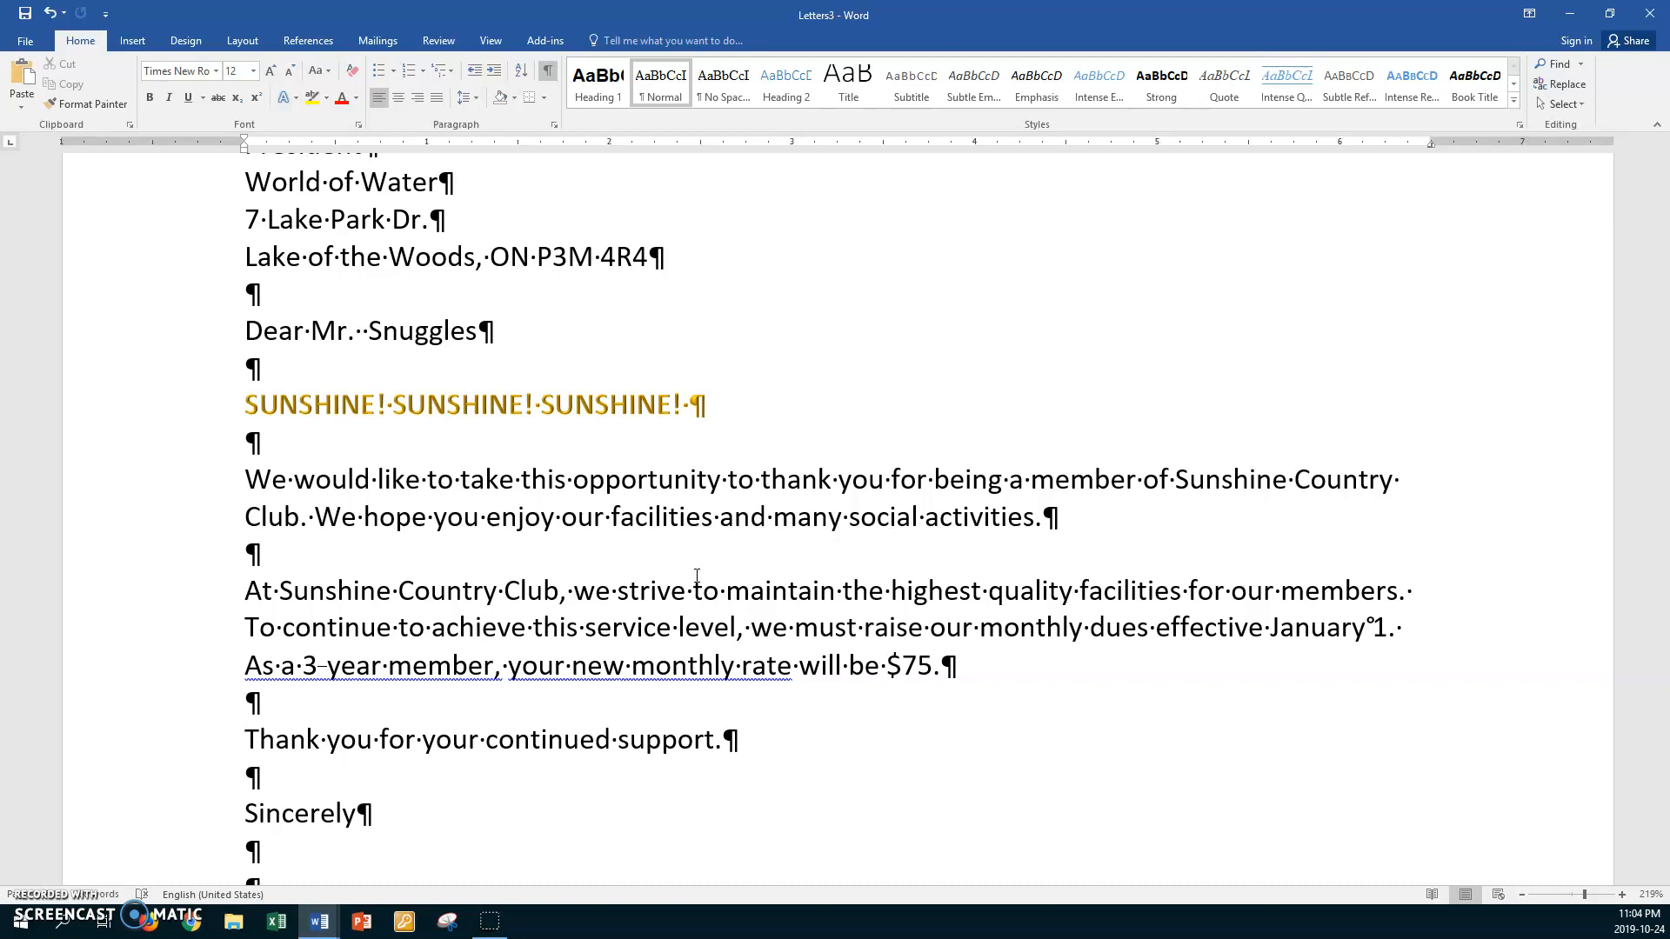
Save the merged letters in the Mail Merge folder under the form letter's file name with "Form" replaced by "Merged", and close the document.
{"action": "key", "text": "F12"}
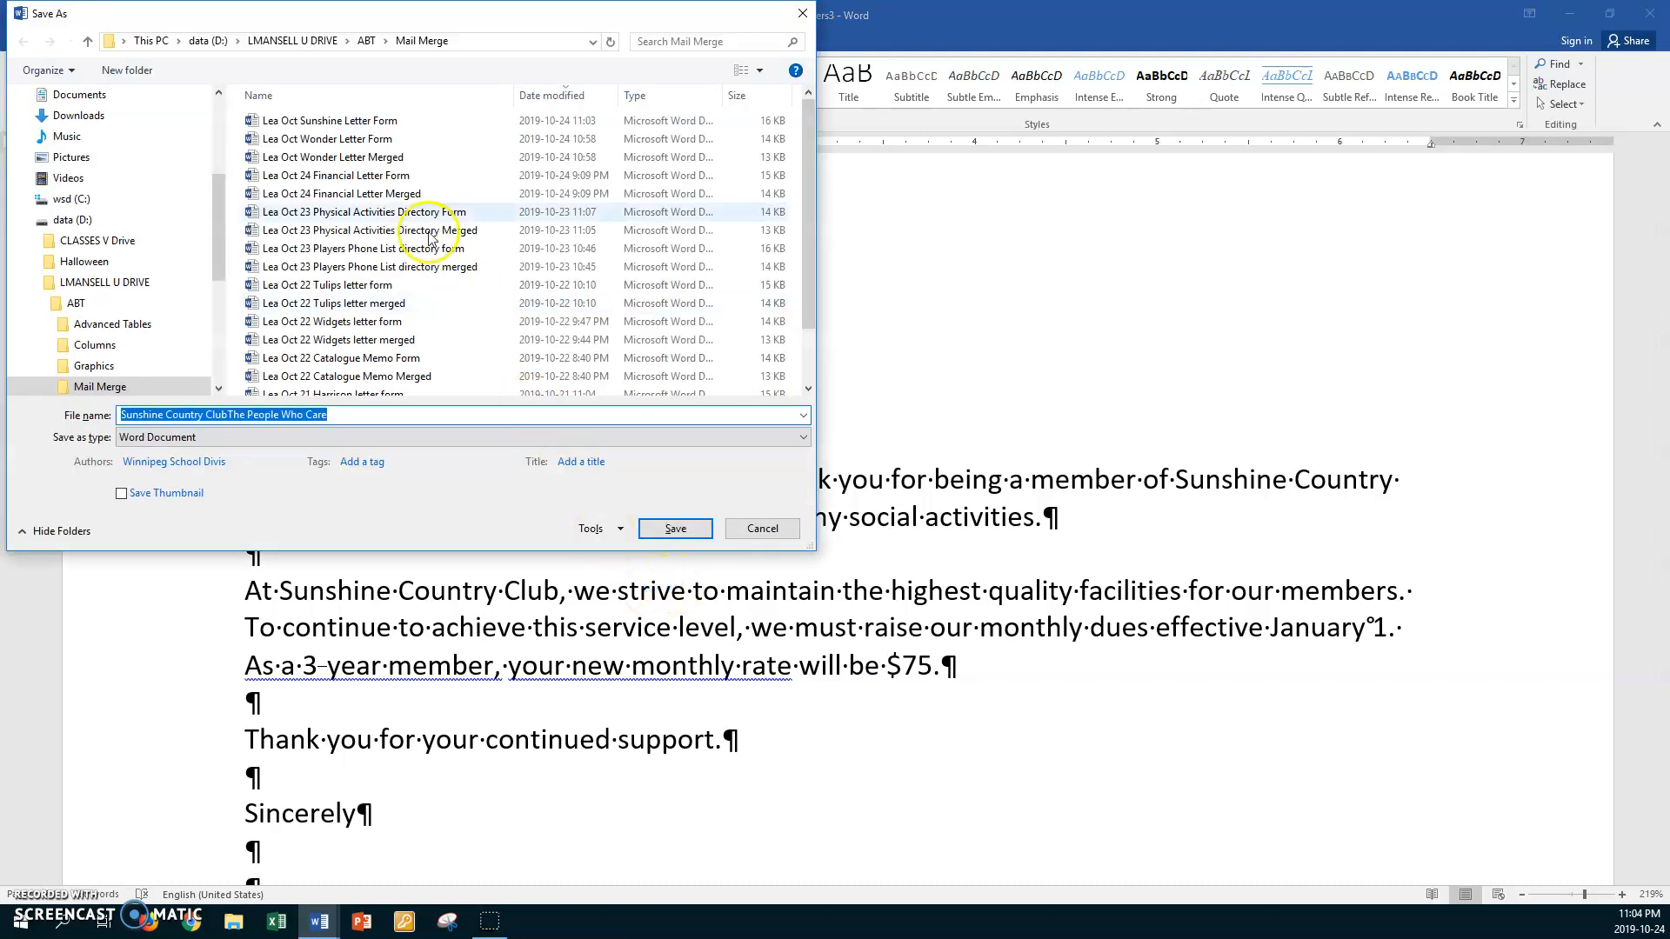
{"action": "left_click", "coordinate": [369, 121]}
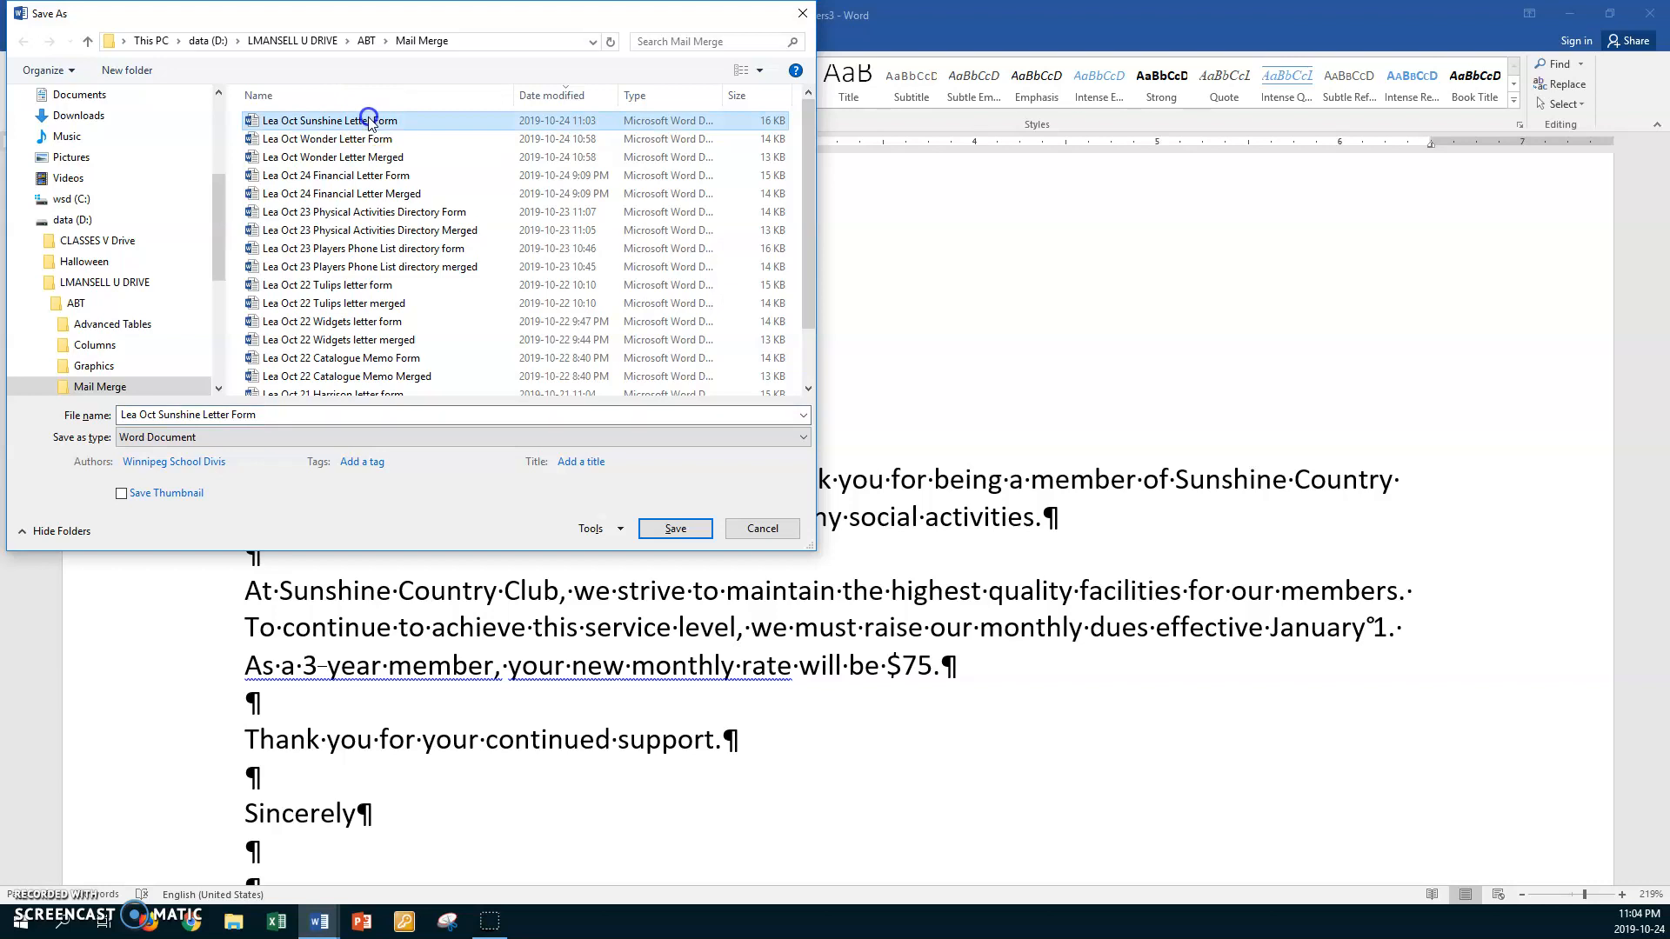
{"action": "left_click", "coordinate": [249, 415]}
{"action": "double_click", "coordinate": [246, 415]}
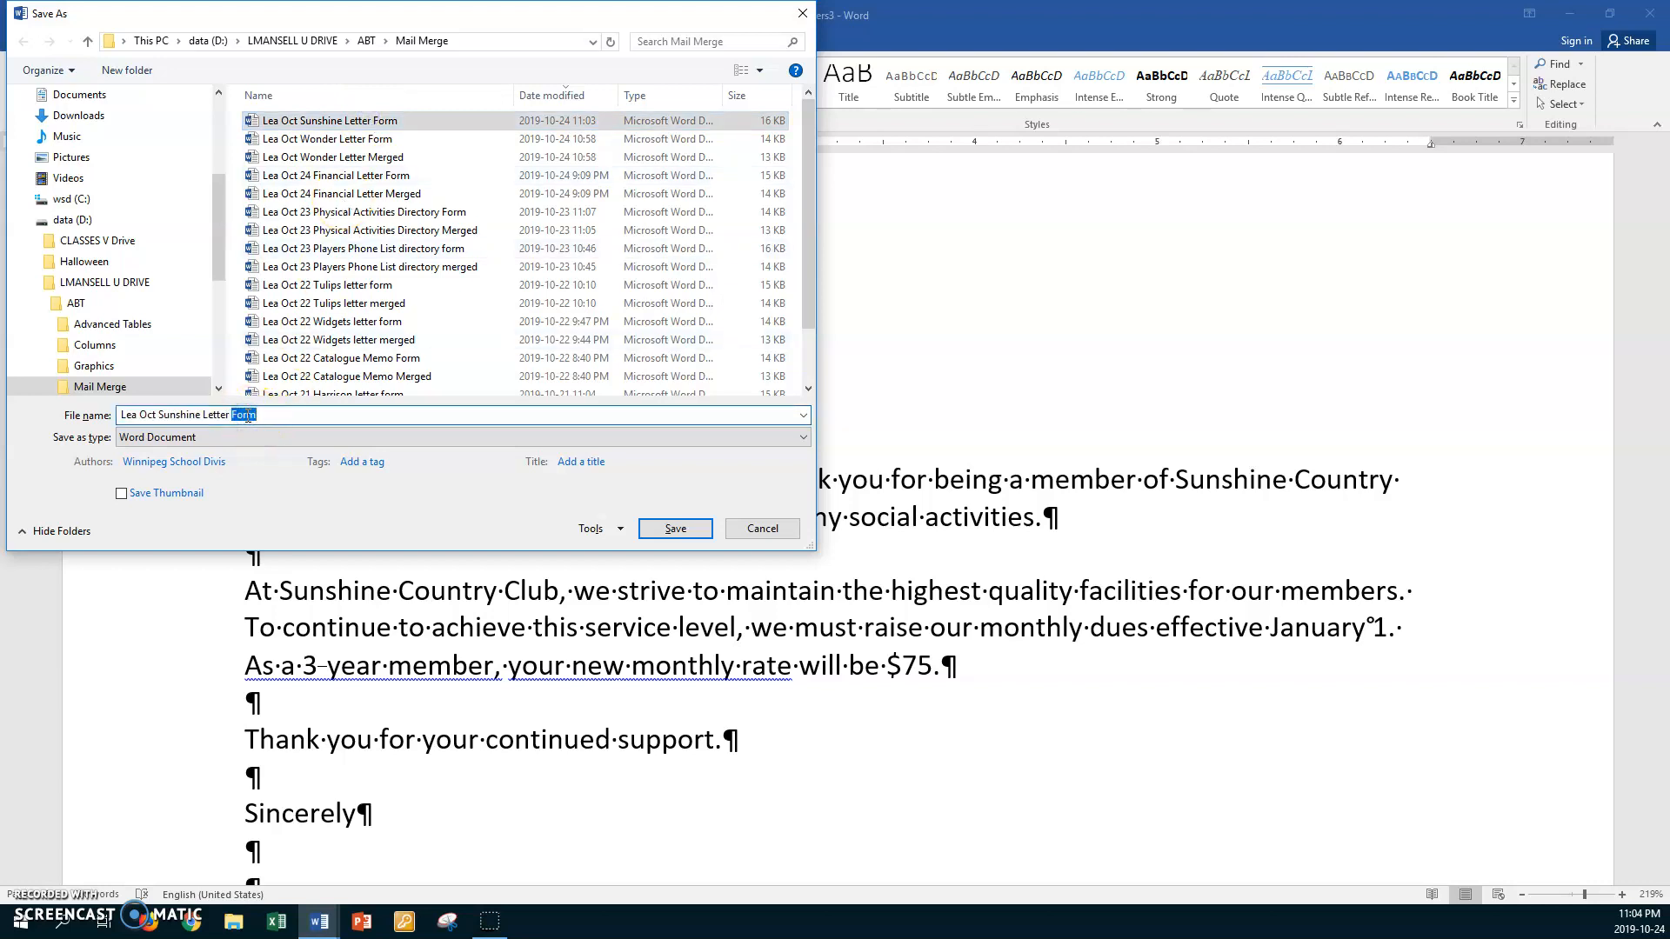
{"action": "type", "text": "Merged"}
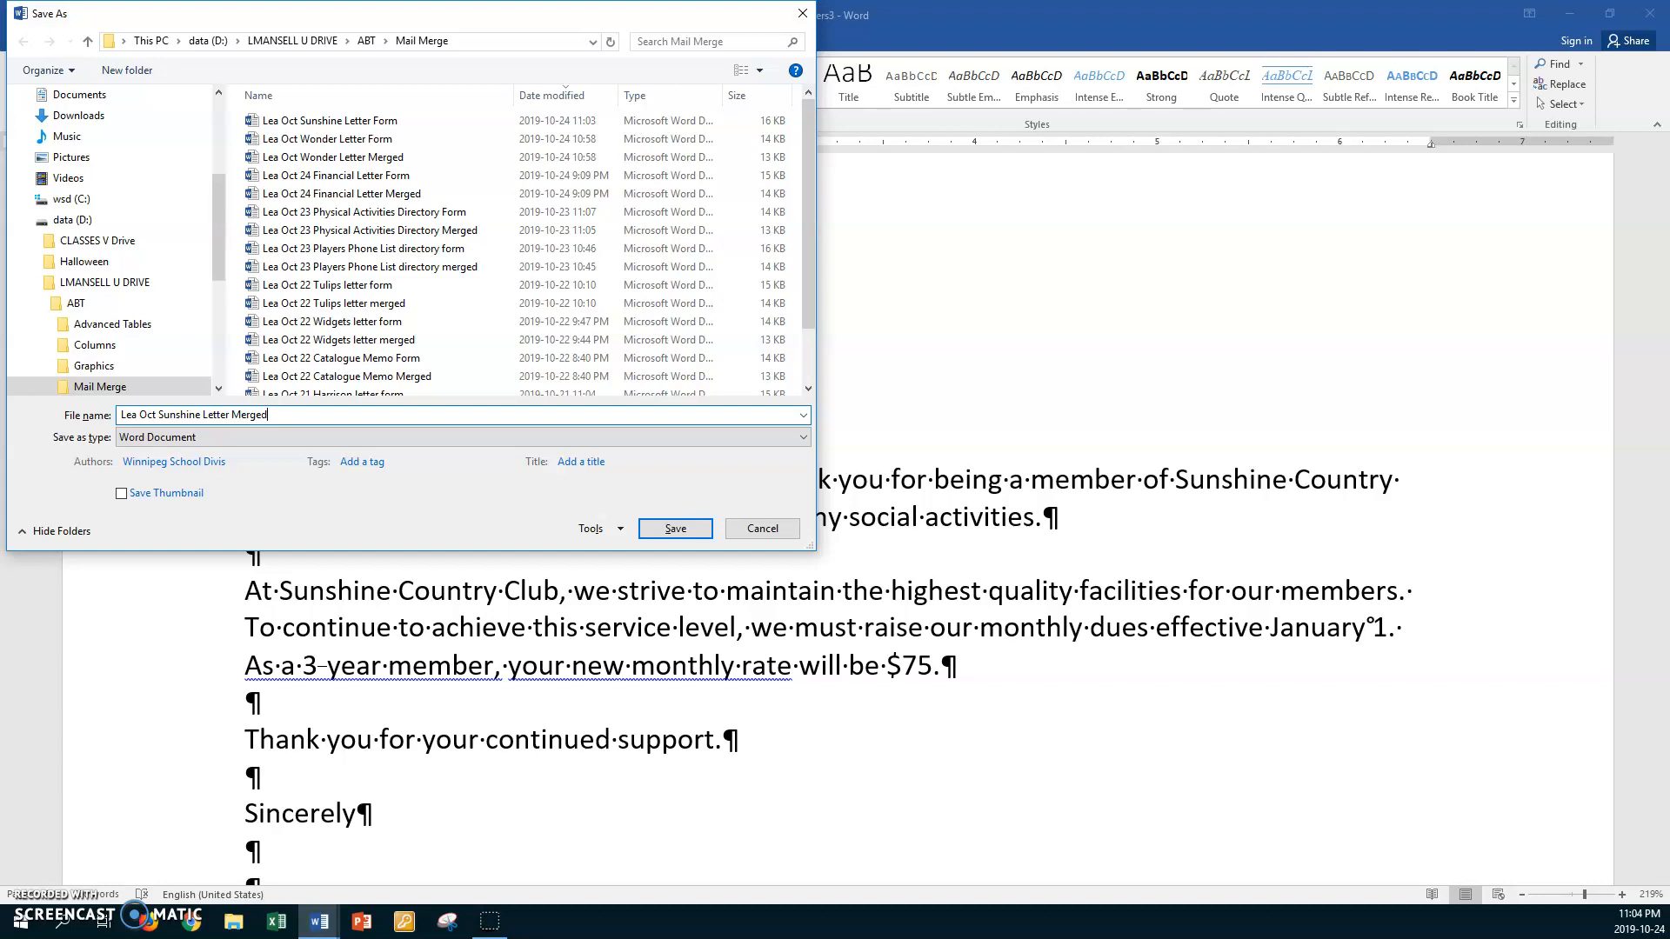
{"action": "left_click", "coordinate": [654, 527]}
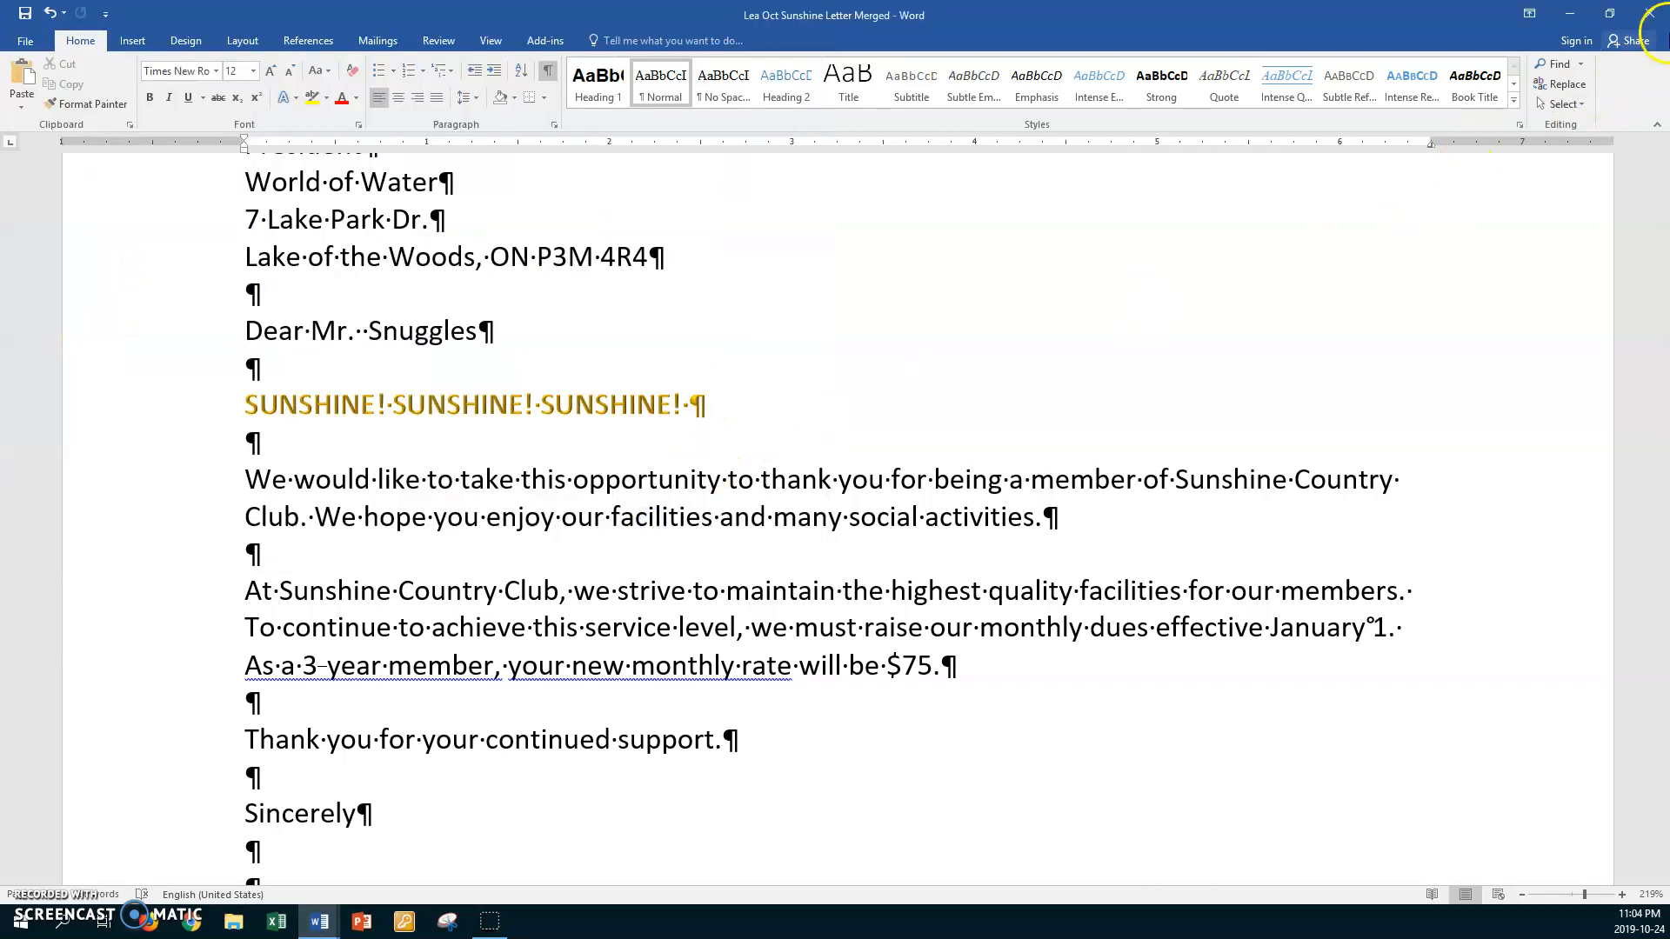
{"action": "left_click", "coordinate": [1651, 19]}
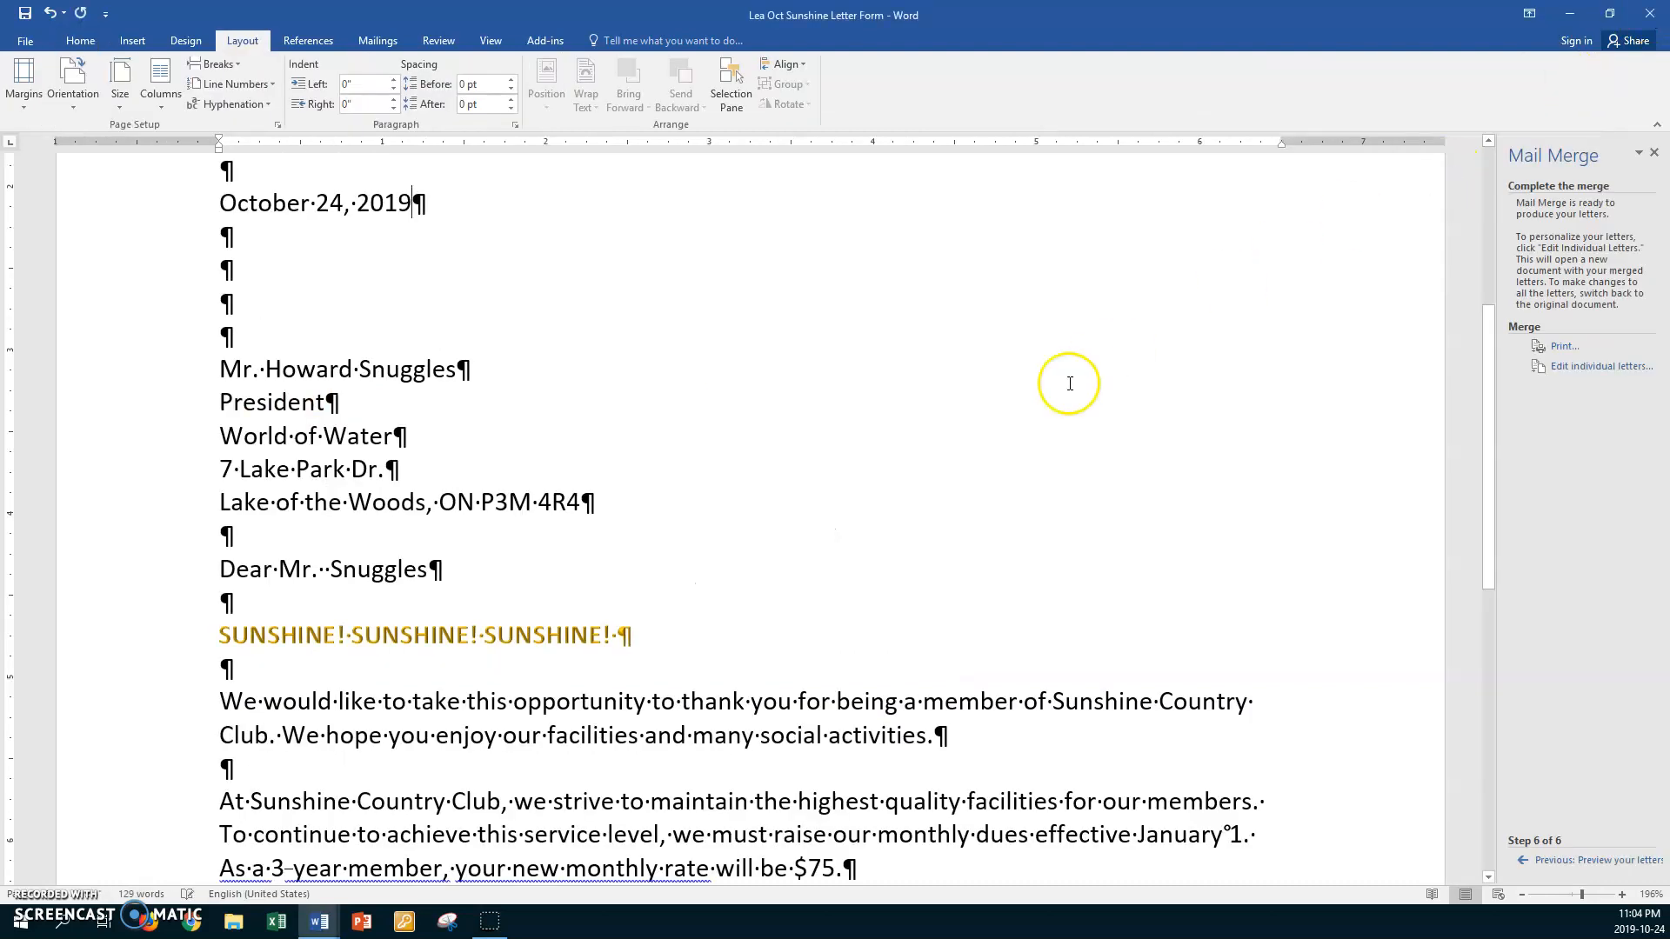
Take the Sunshine form letter back to the "Write your letter" stage so the merge fields show, and close the document.
{"action": "left_click", "coordinate": [1524, 861]}
{"action": "left_click", "coordinate": [1526, 861]}
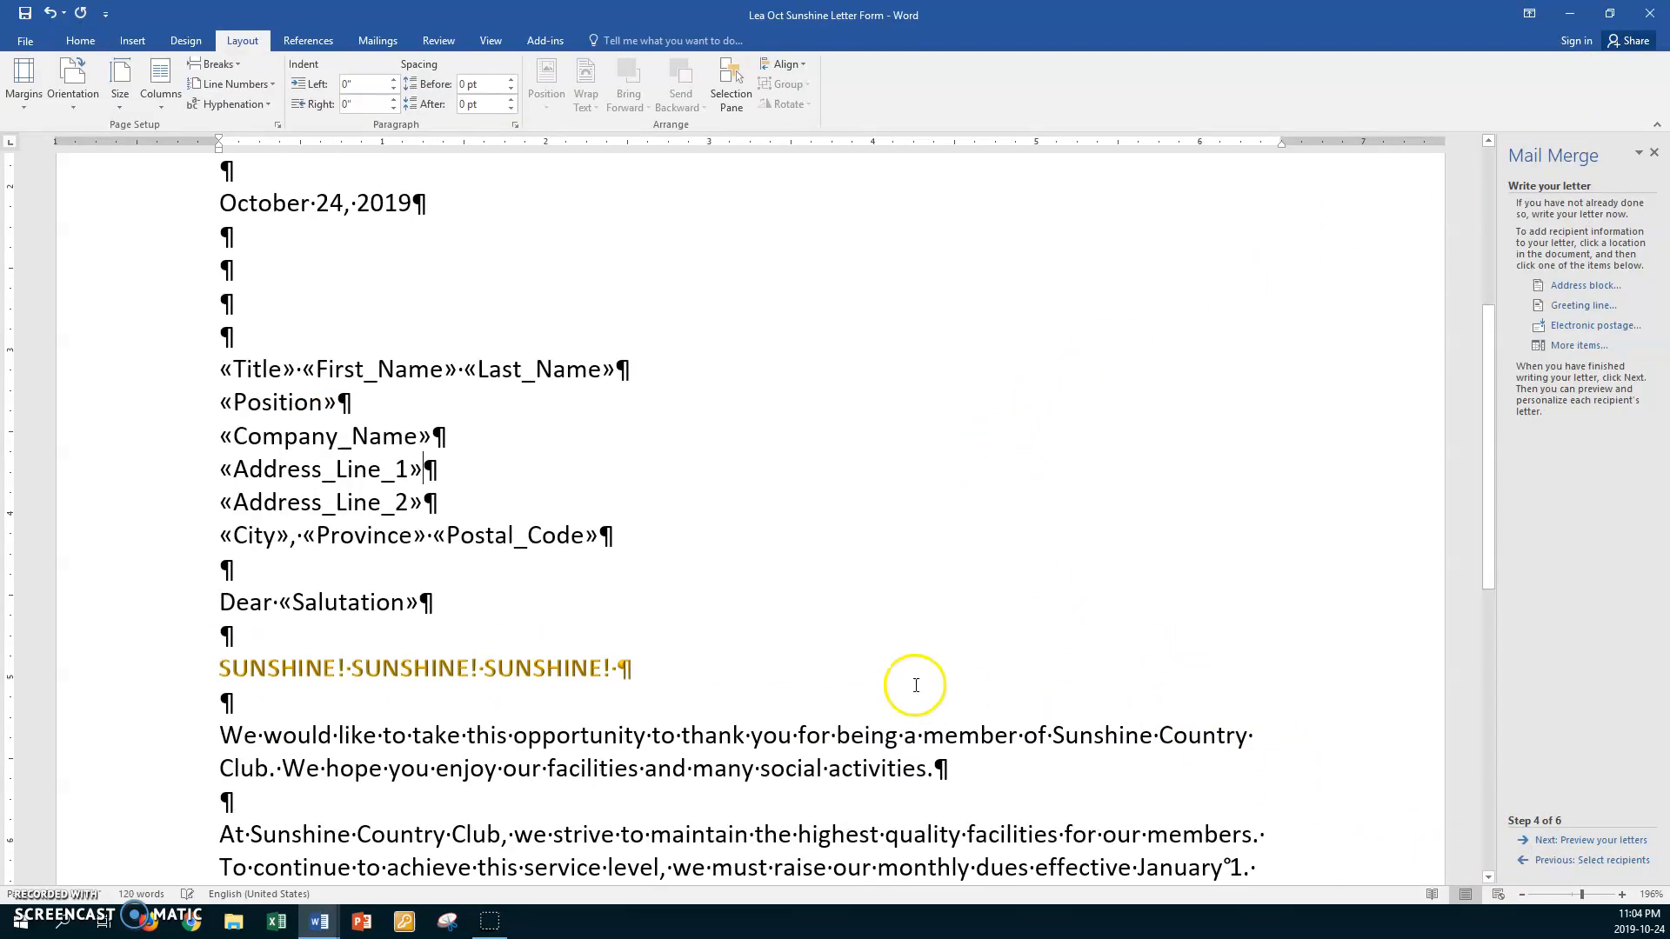
{"action": "left_click", "coordinate": [716, 557]}
{"action": "left_click", "coordinate": [26, 43]}
{"action": "left_click", "coordinate": [31, 348]}
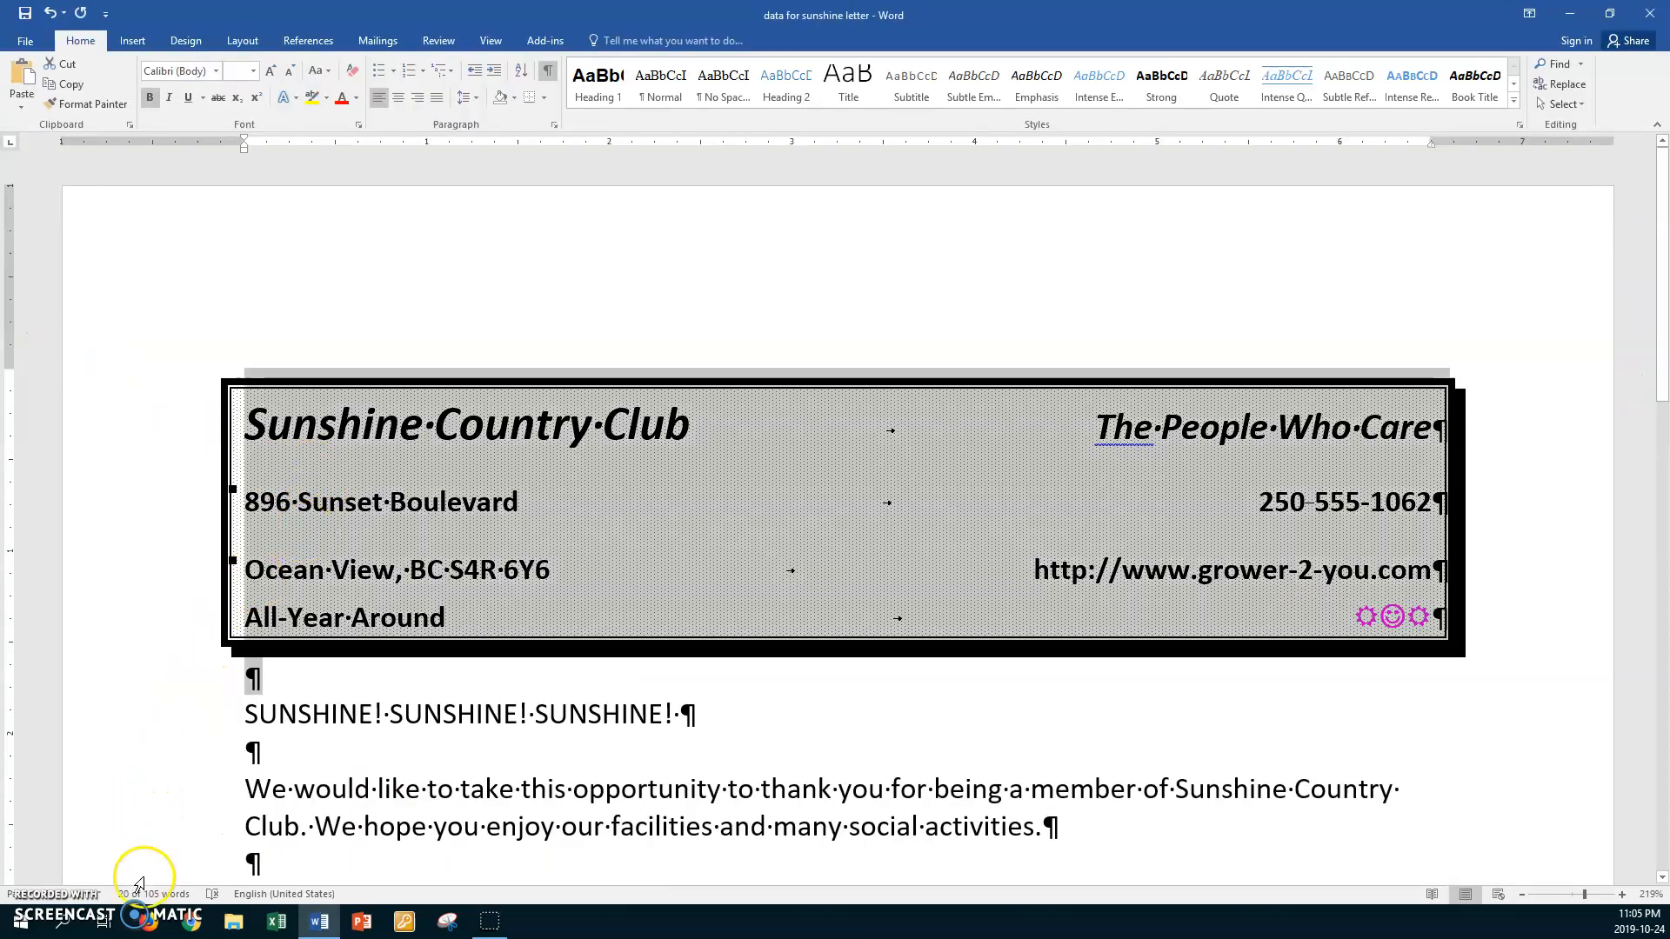
{"action": "left_click", "coordinate": [489, 921]}
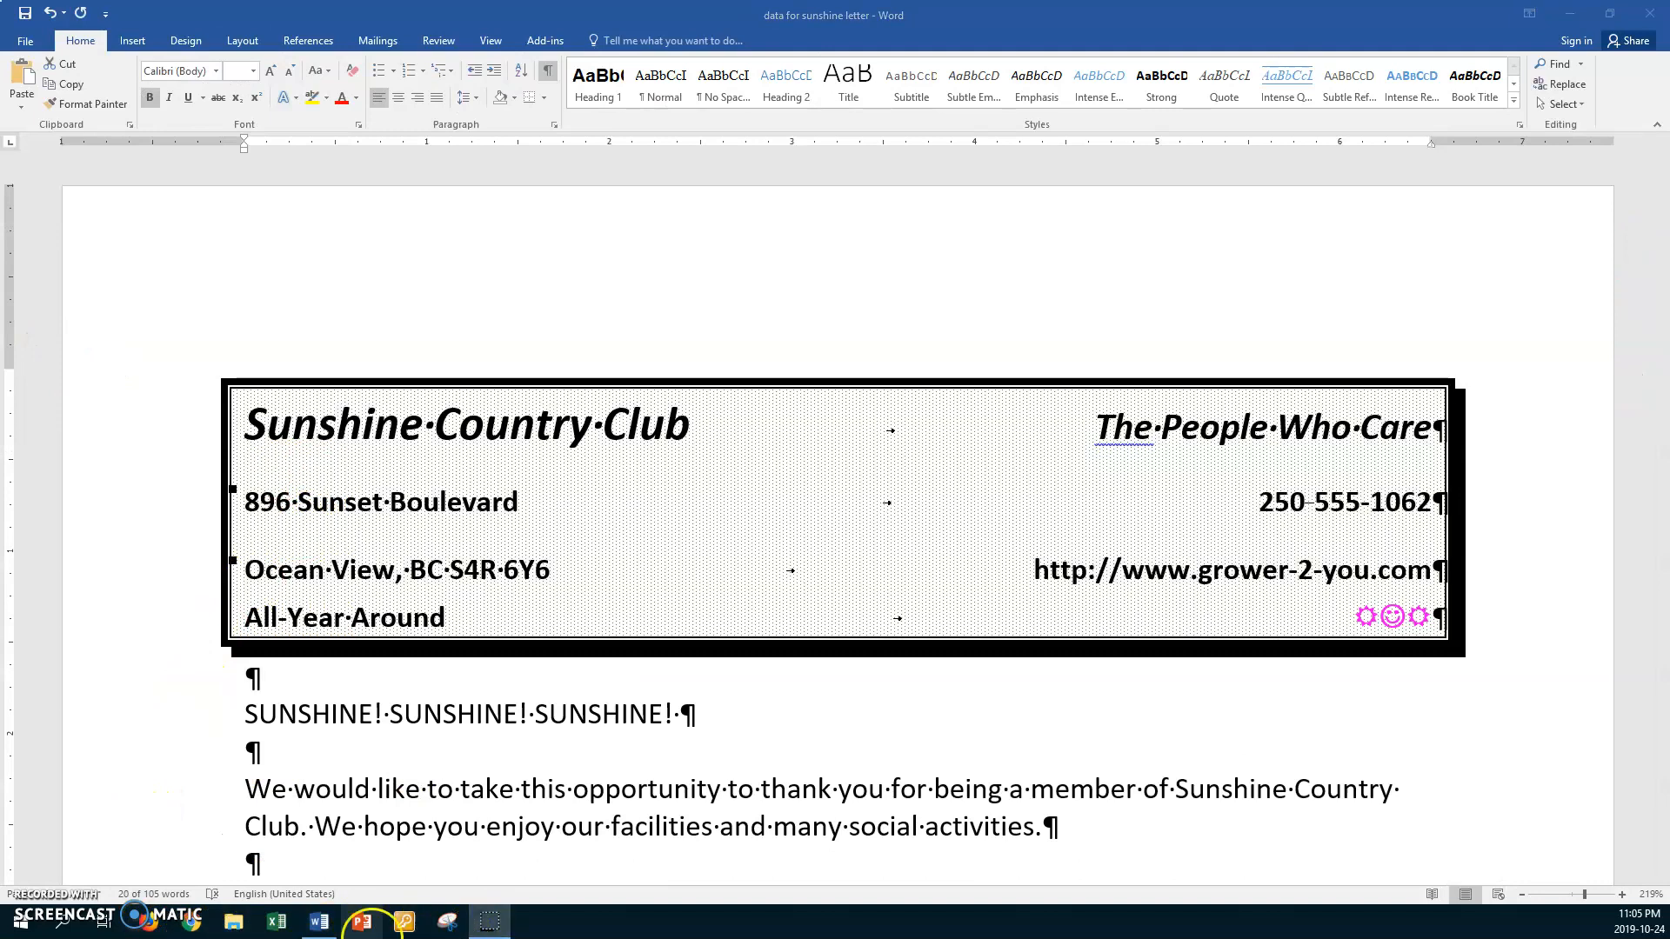